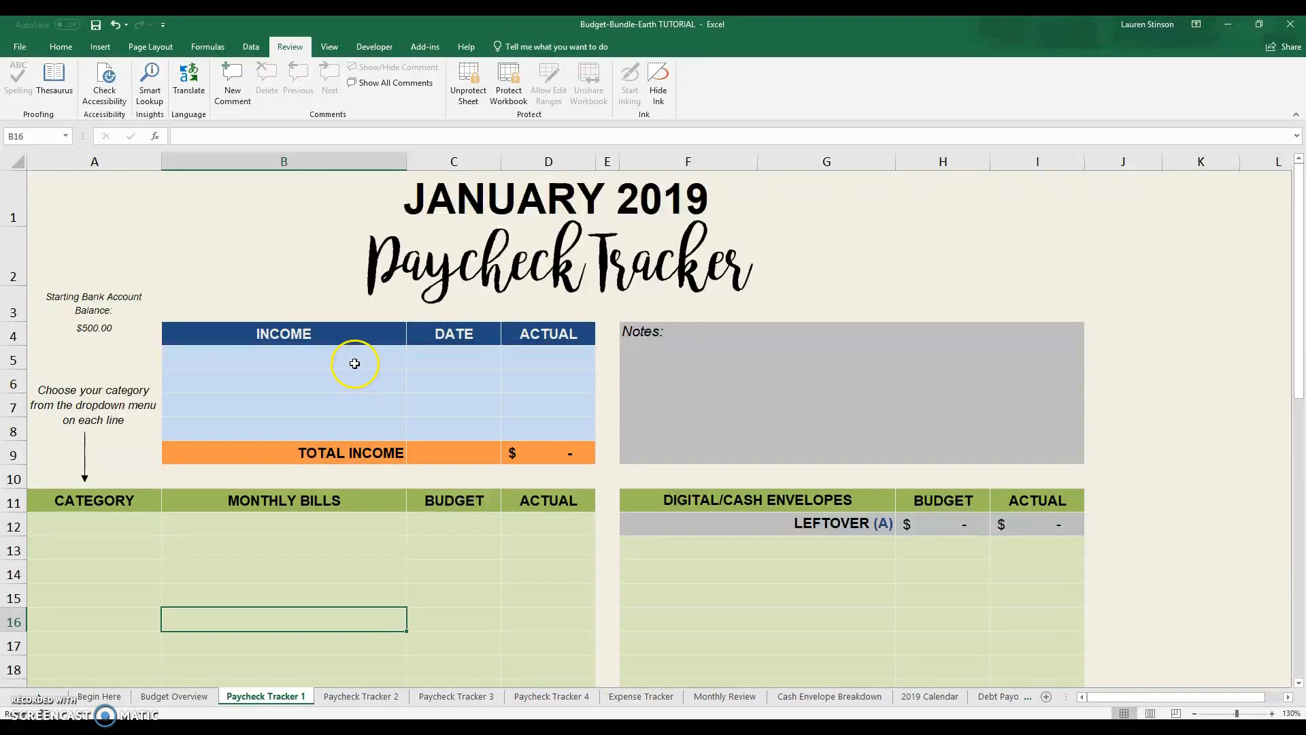
Step: Record the first income entry in Paycheck Tracker 1 as General Mills, dated 12/28/2018, with an actual amount of 1,300
click(350, 359)
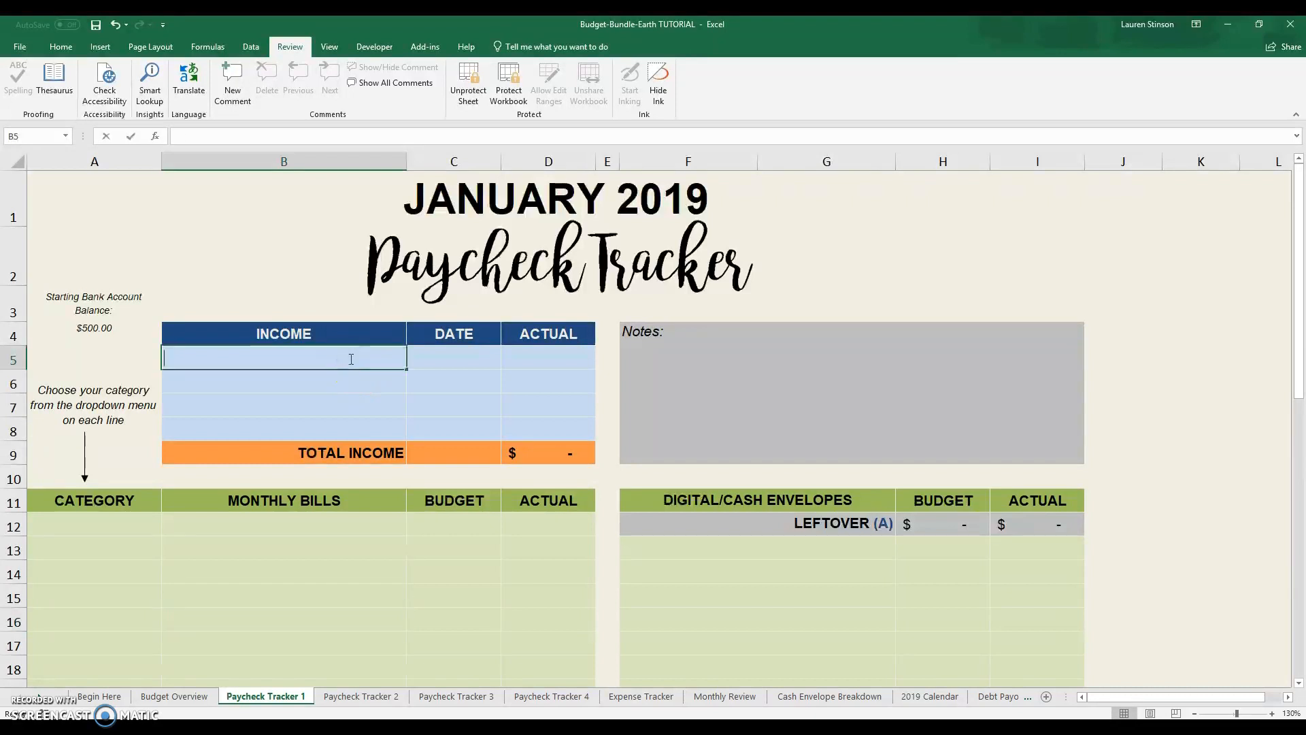
text(General )
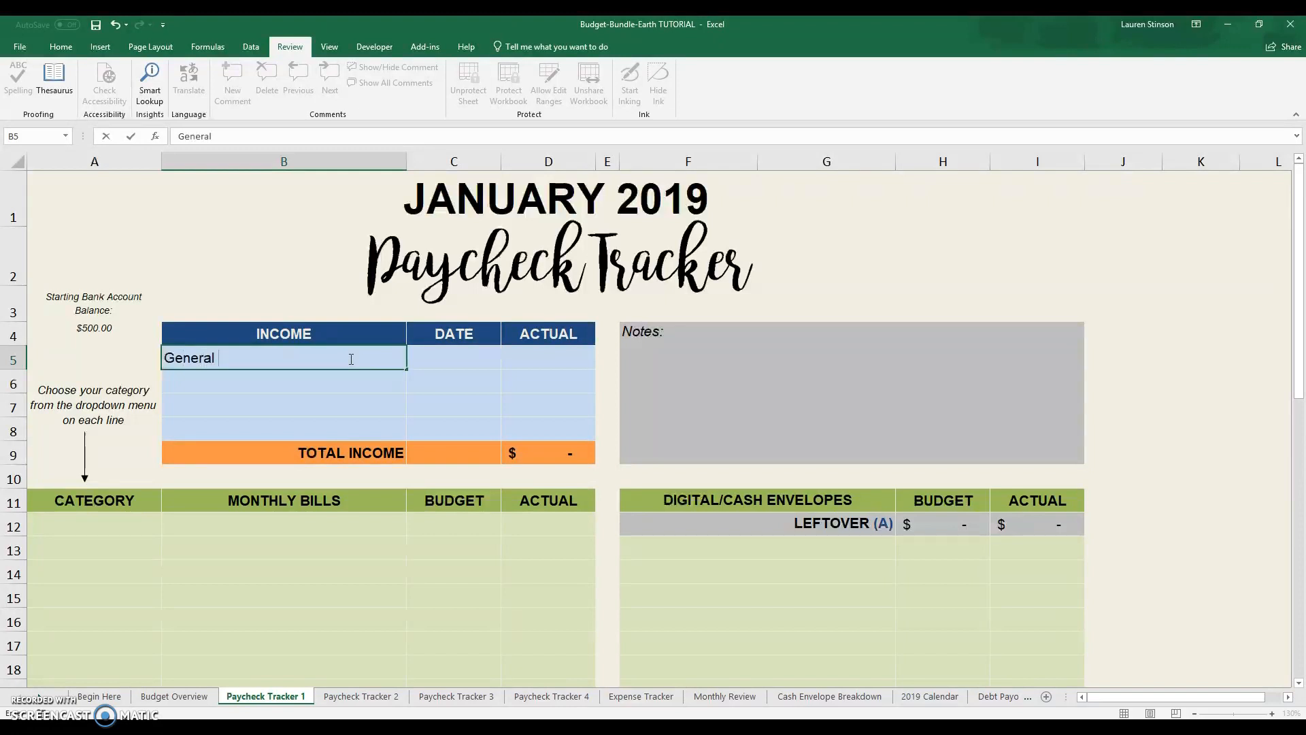
text(Mills)
key(Tab)
text(12/28/2018)
key(Tab)
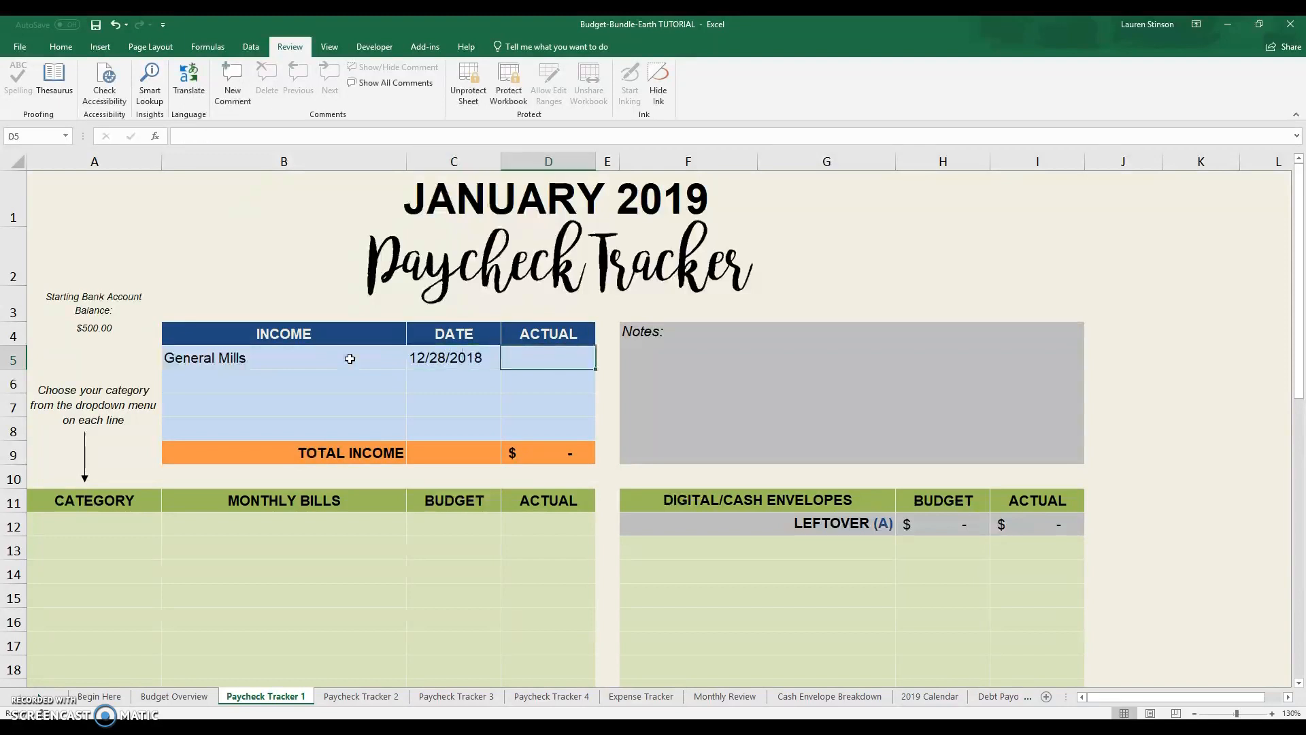
text(1,300)
key(Return)
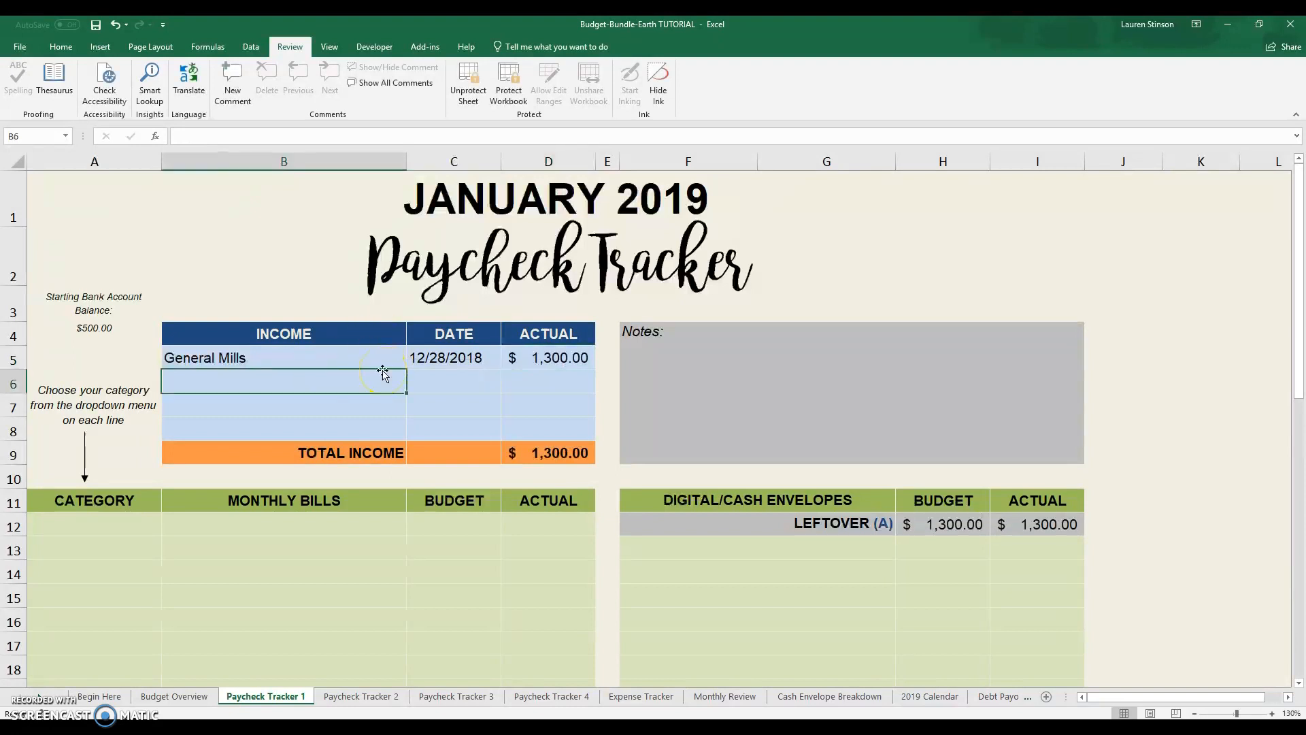
Step: Add UACCM as the second income entry, dated 12/28/2018, with an actual amount of 200
text(UACCM)
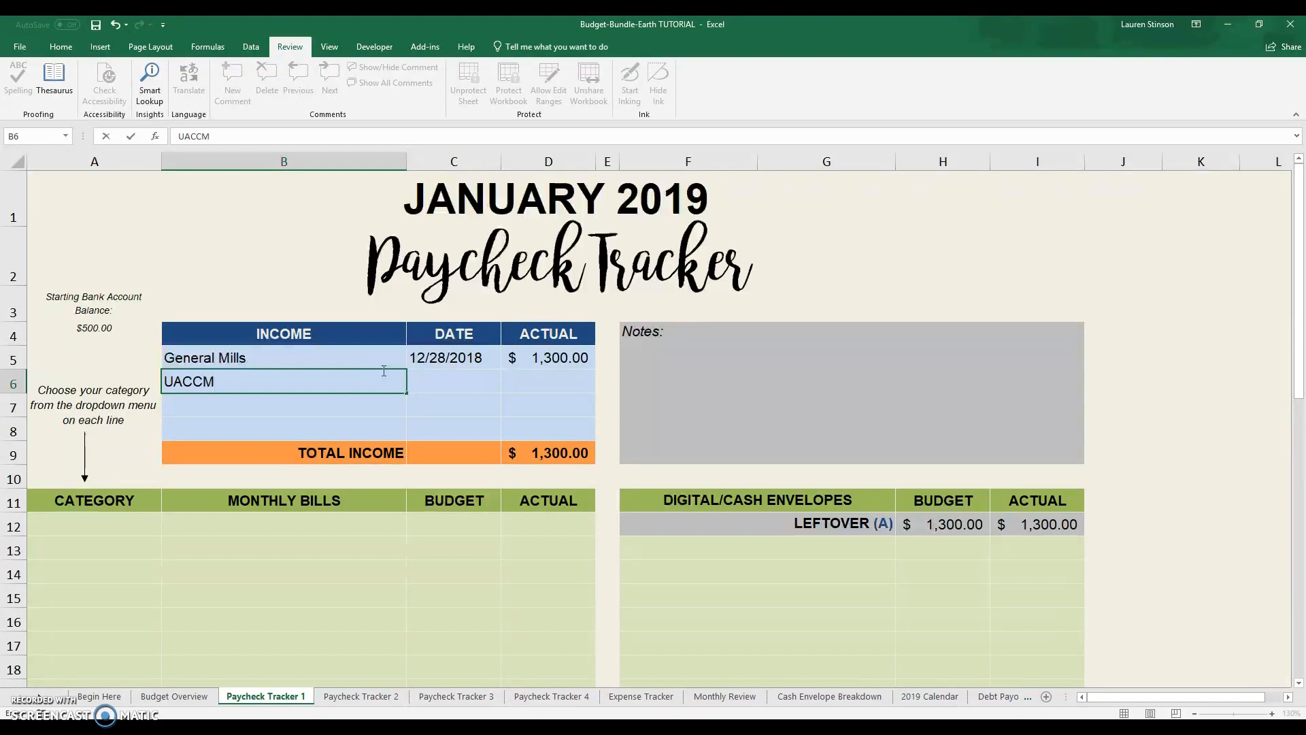
key(Tab)
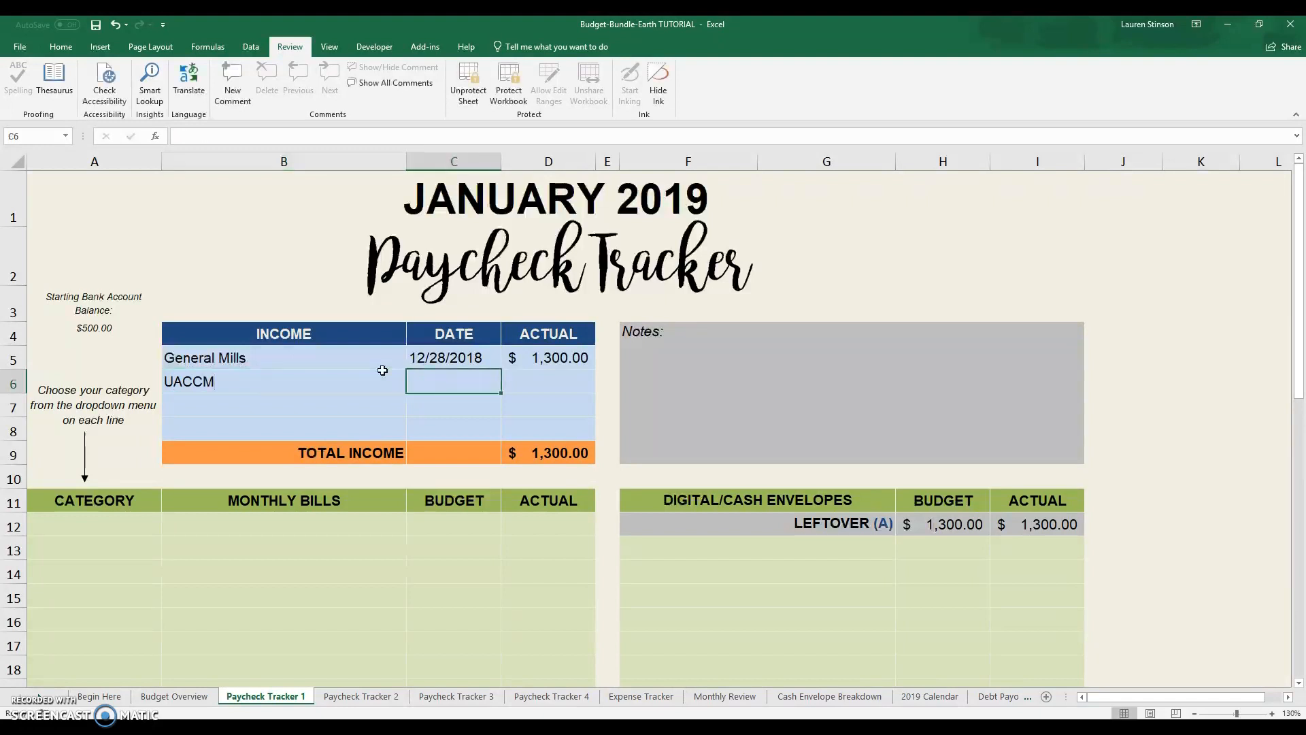
text(12/)
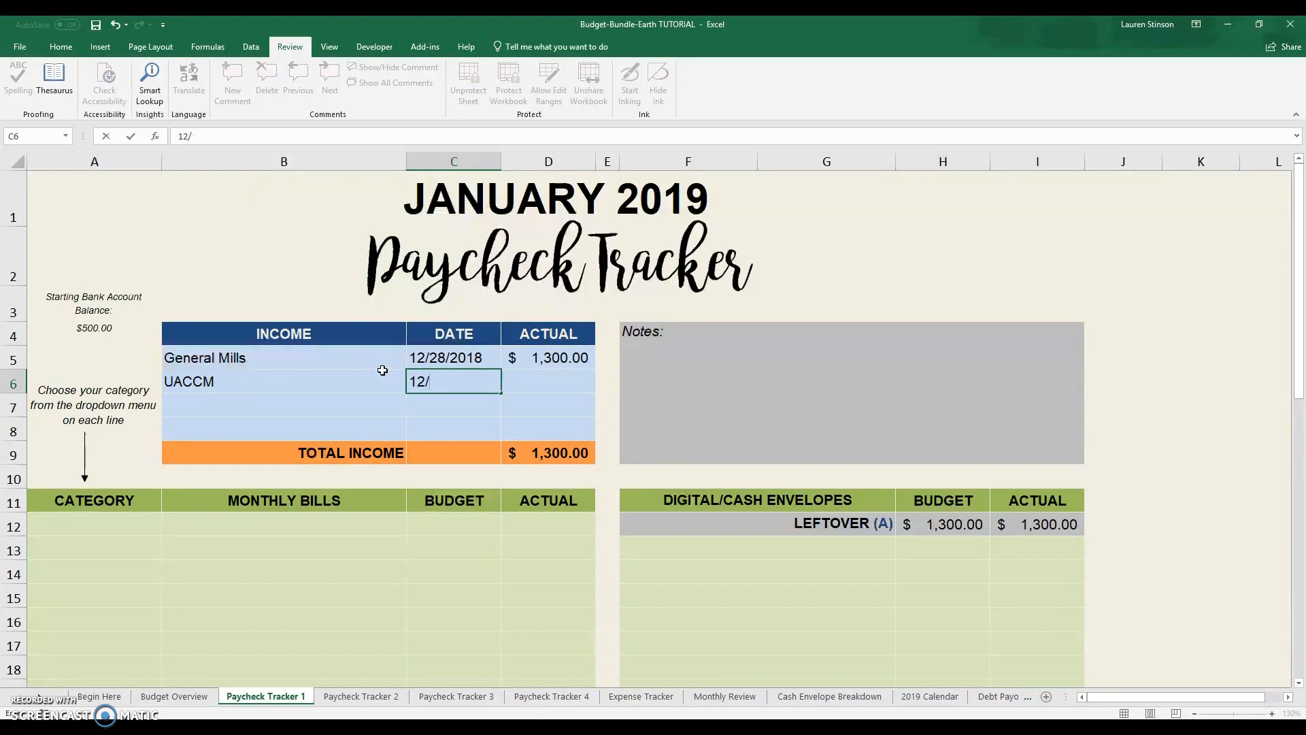
text(88/18)
key(Tab)
text(200)
key(Return)
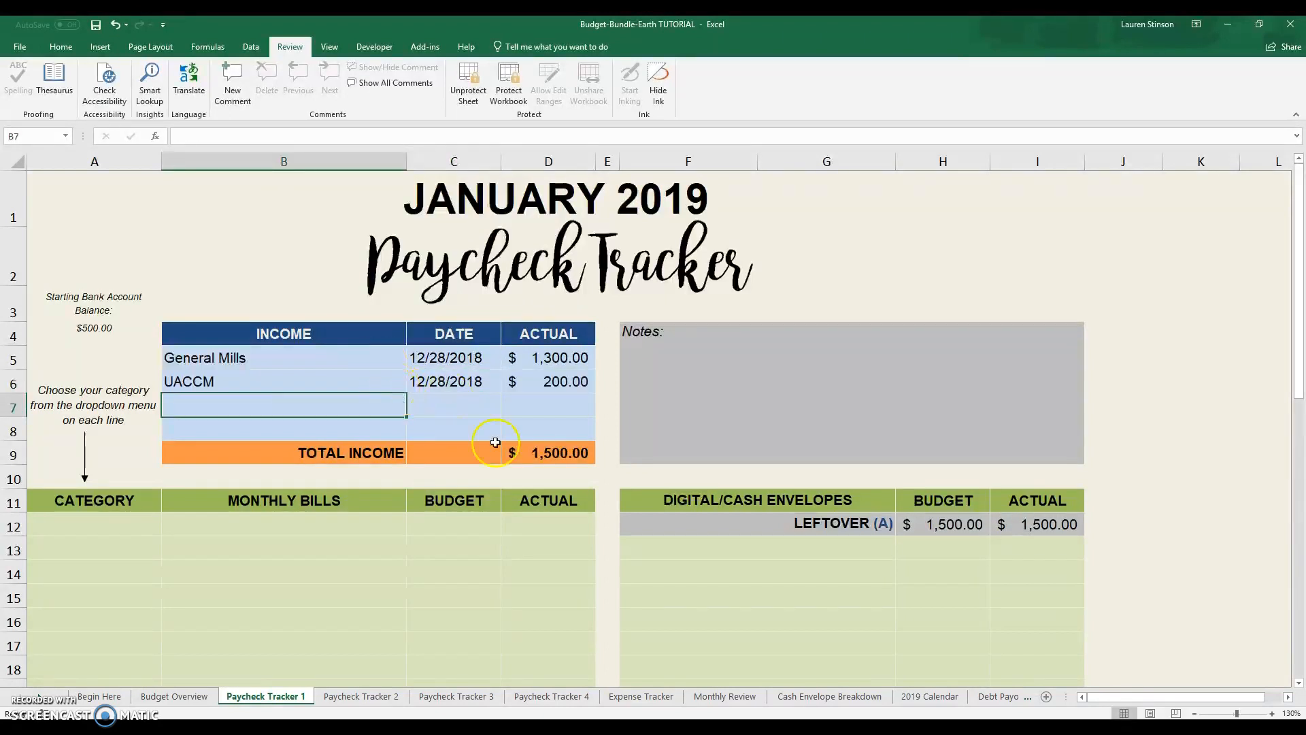
Step: Review the bill due days on the Budget Overview sheet and the January 2019 calendar, and return to Paycheck Tracker 1
scroll(592, 501, down, 2)
scroll(591, 501, up, 2)
drag(388, 379, 557, 378)
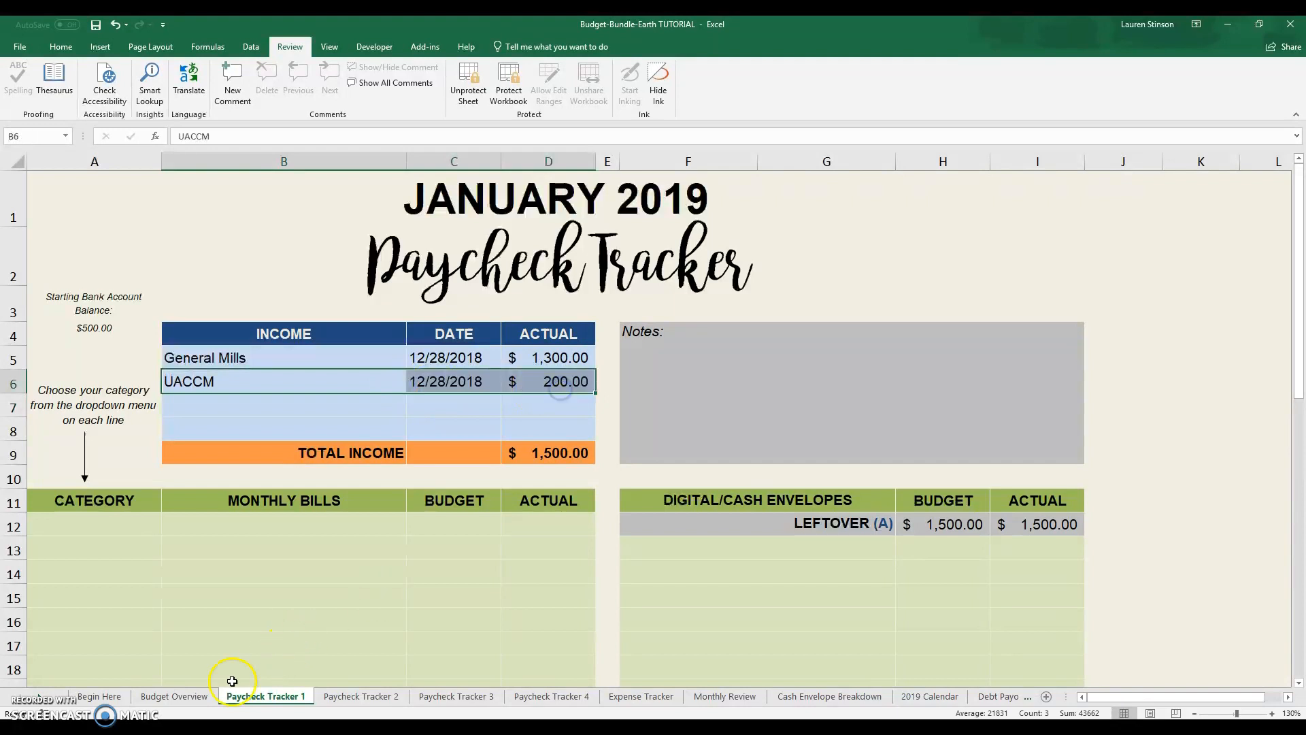
click(176, 695)
click(272, 696)
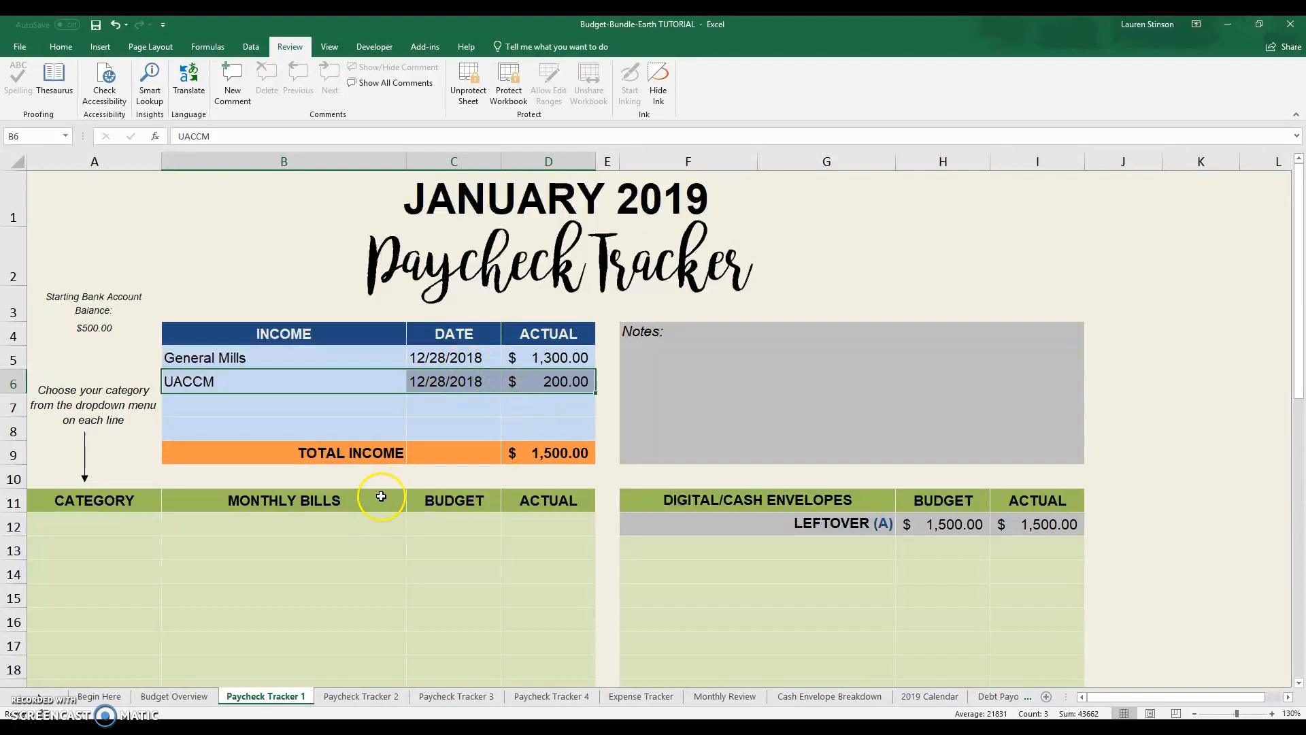
click(140, 525)
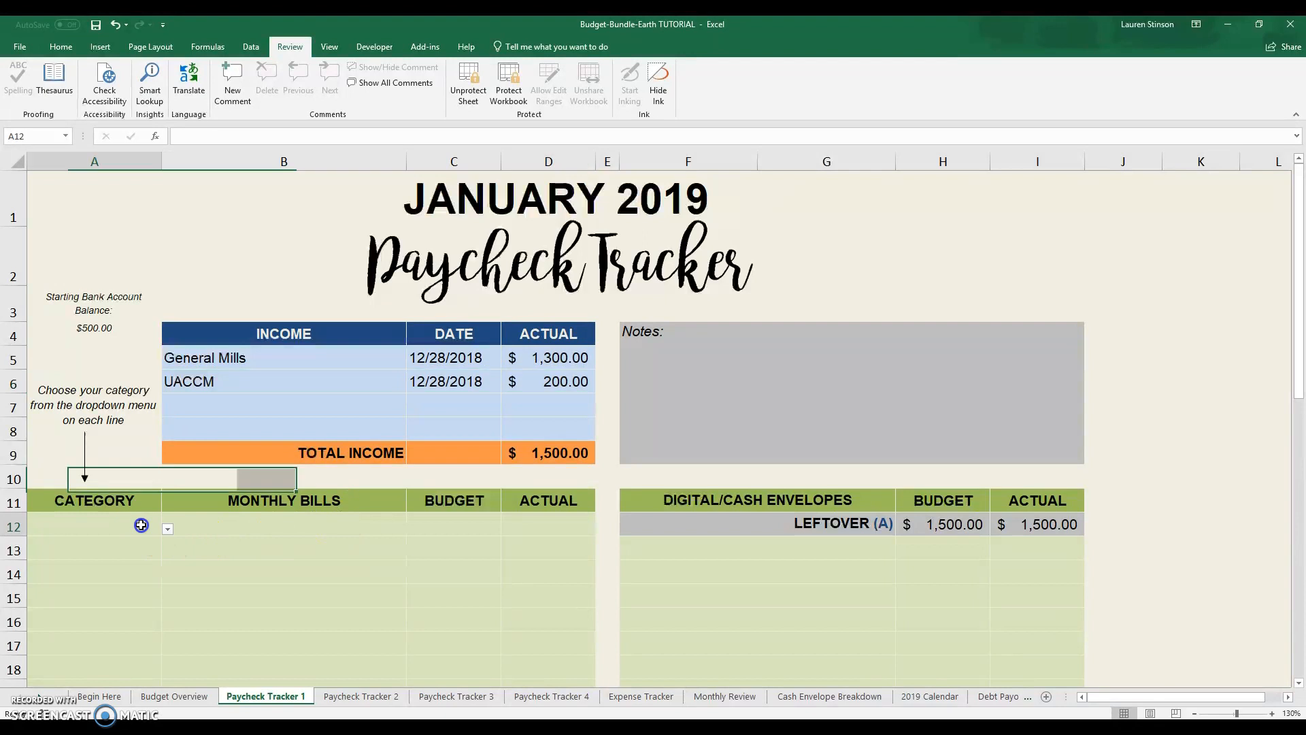
click(174, 696)
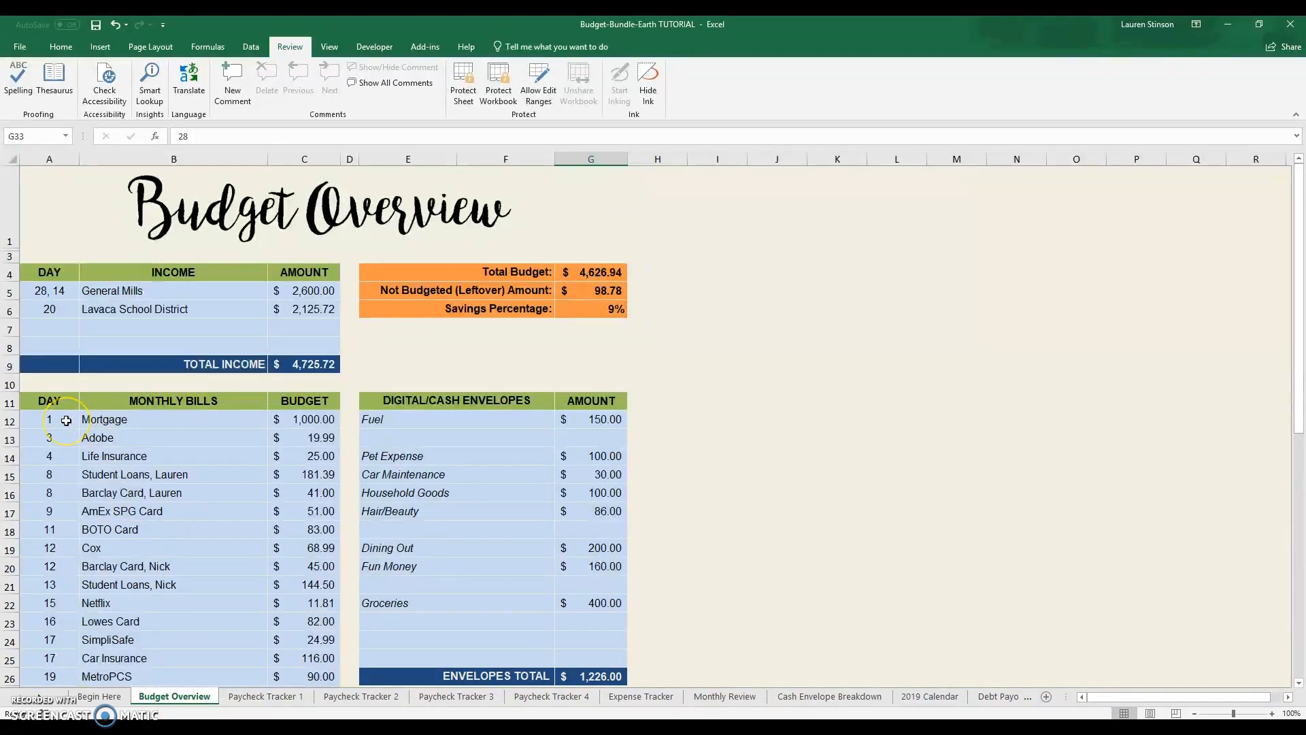
drag(66, 420, 72, 653)
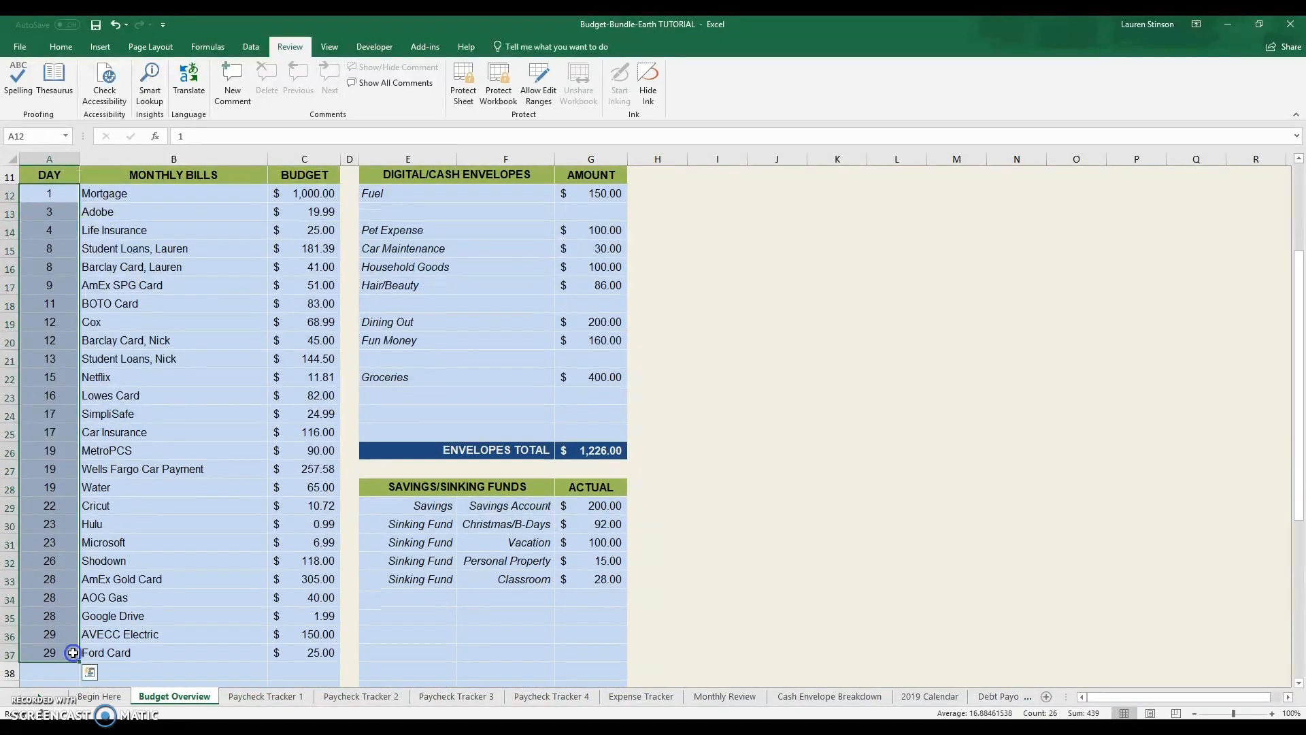
click(165, 488)
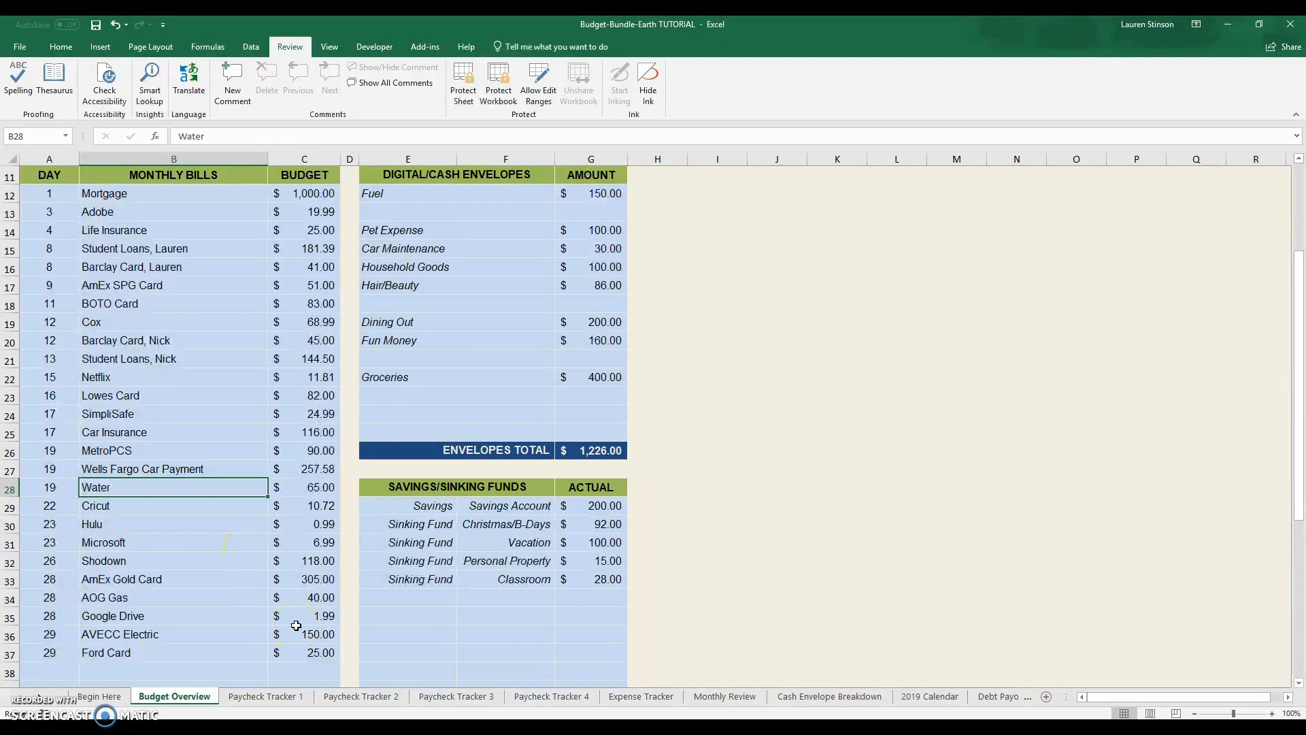
click(946, 698)
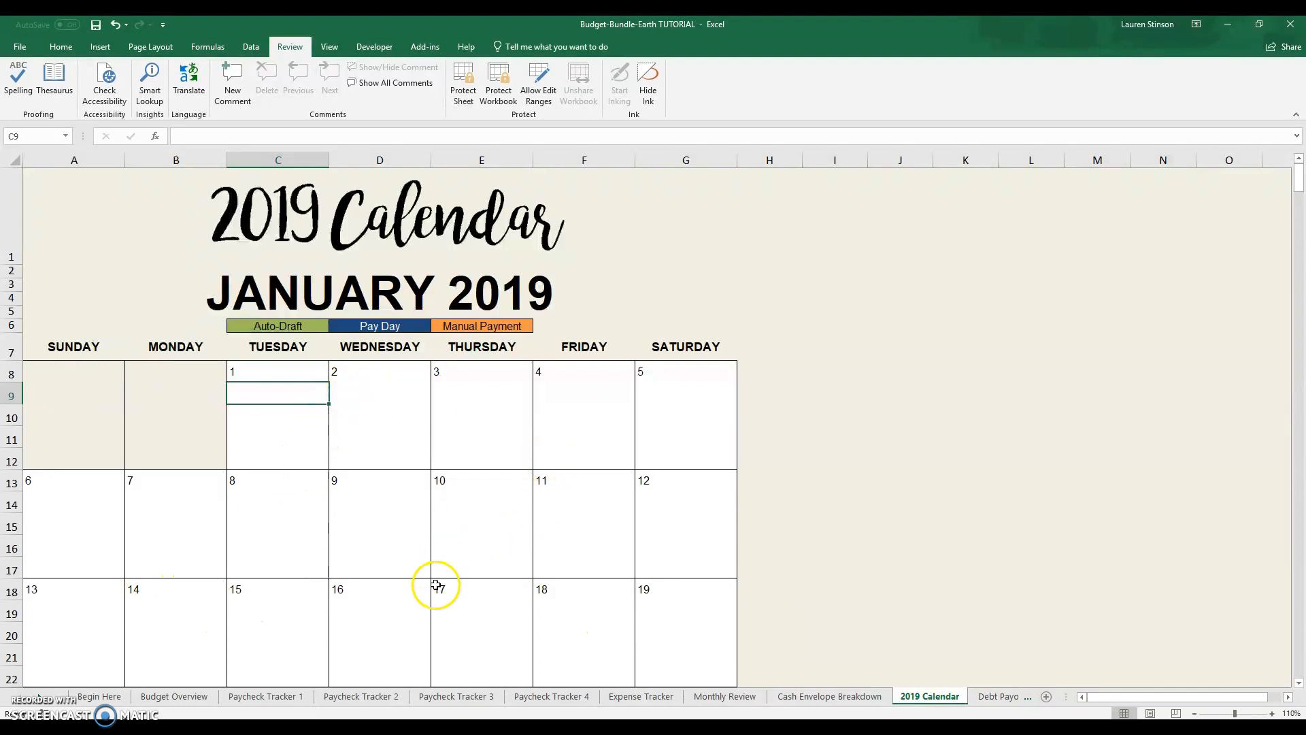
click(294, 694)
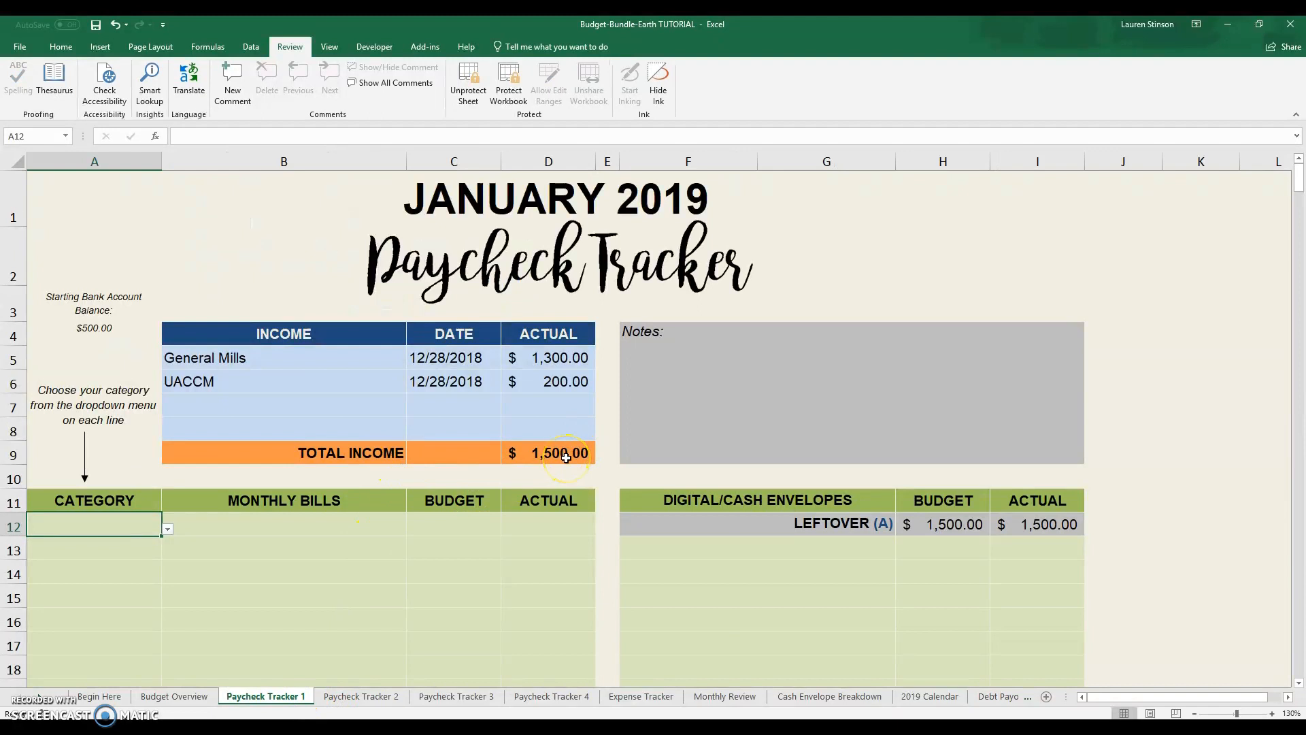
click(536, 580)
scroll(536, 580, down, 1)
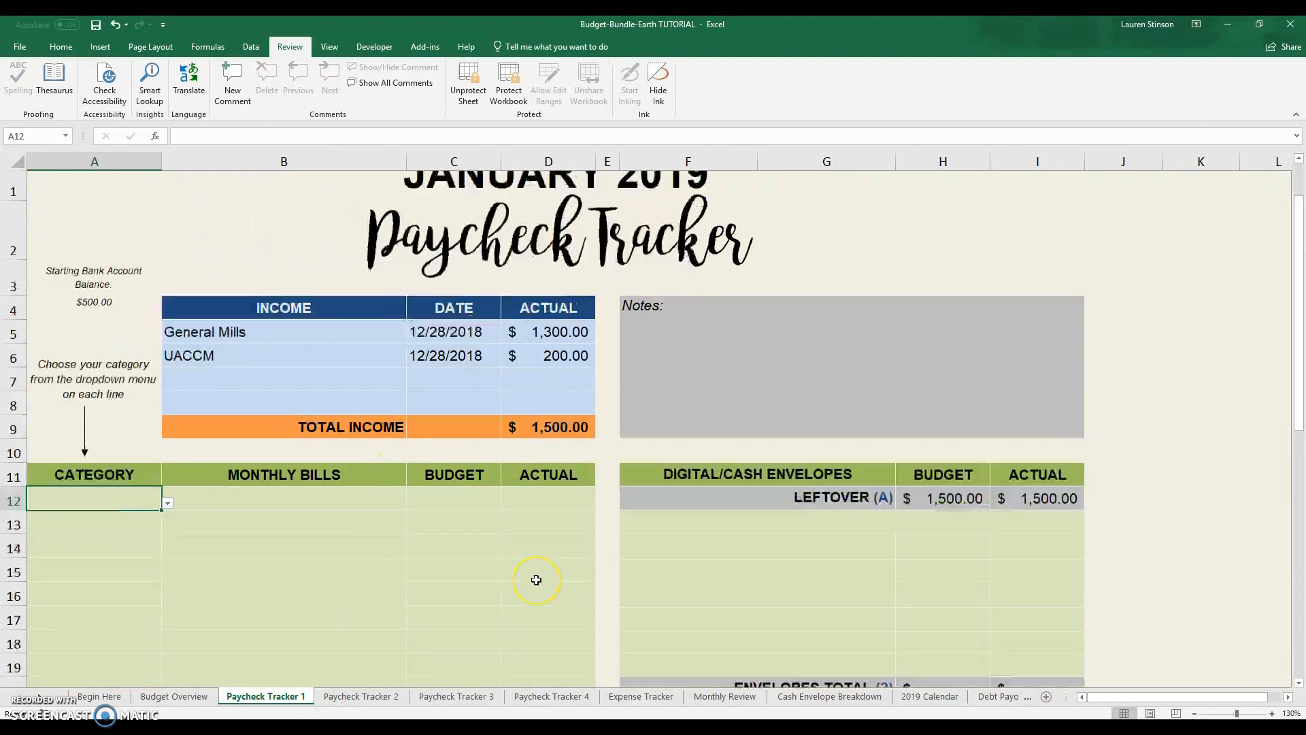
scroll(536, 580, up, 1)
click(553, 585)
click(576, 577)
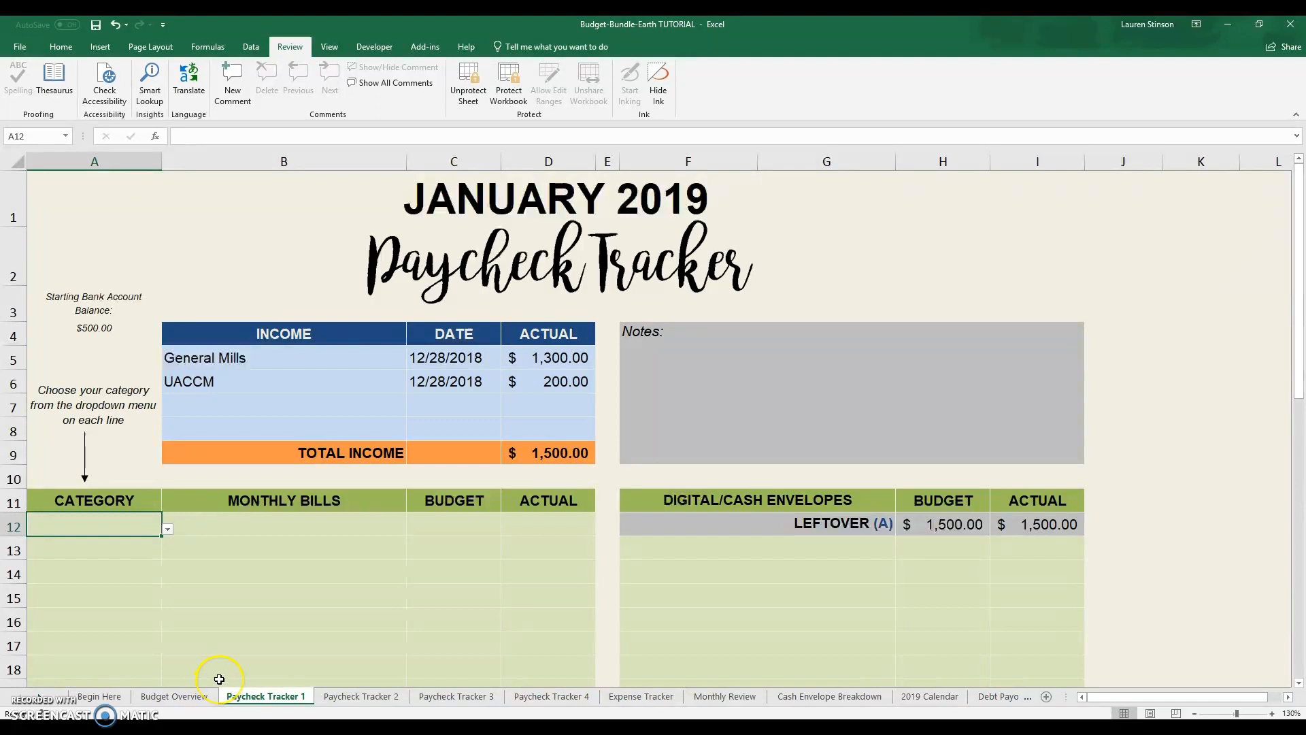
Step: Examine the monthly bills' due days and budget amounts on the Budget Overview sheet to decide which bills this paycheck covers
click(174, 696)
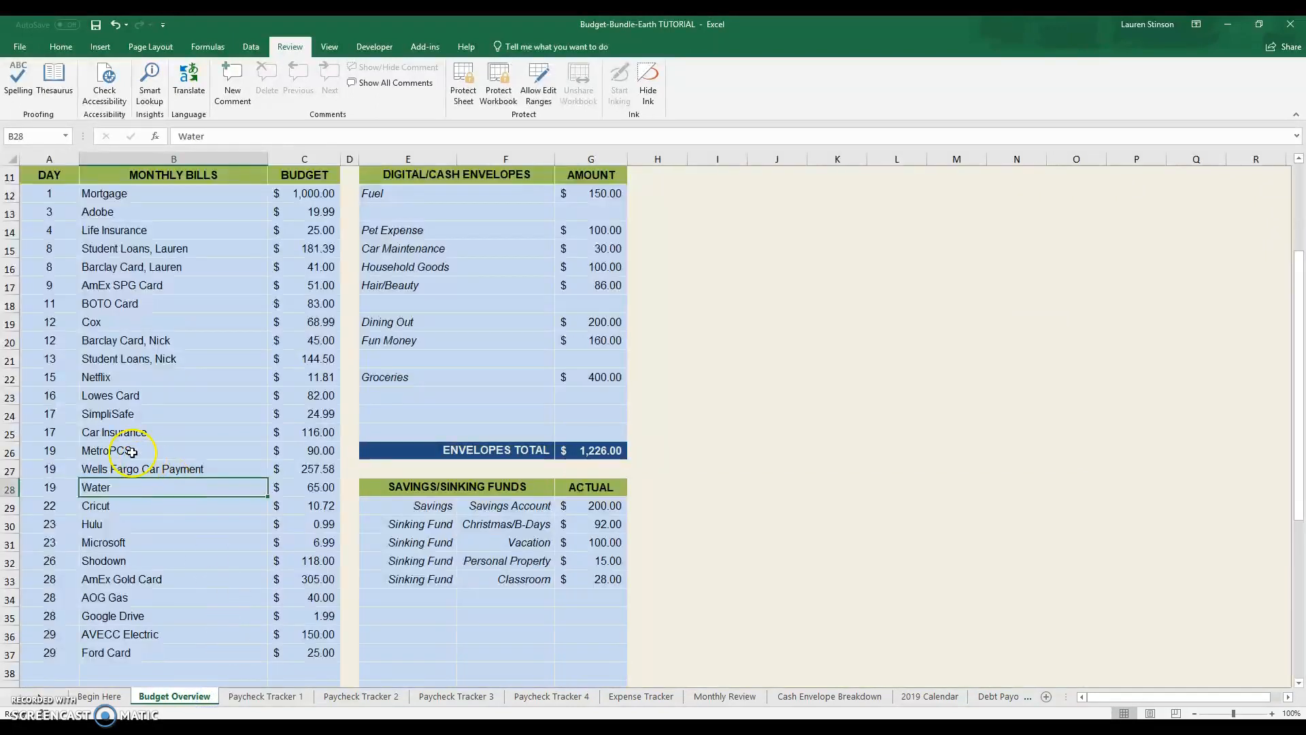
click(110, 340)
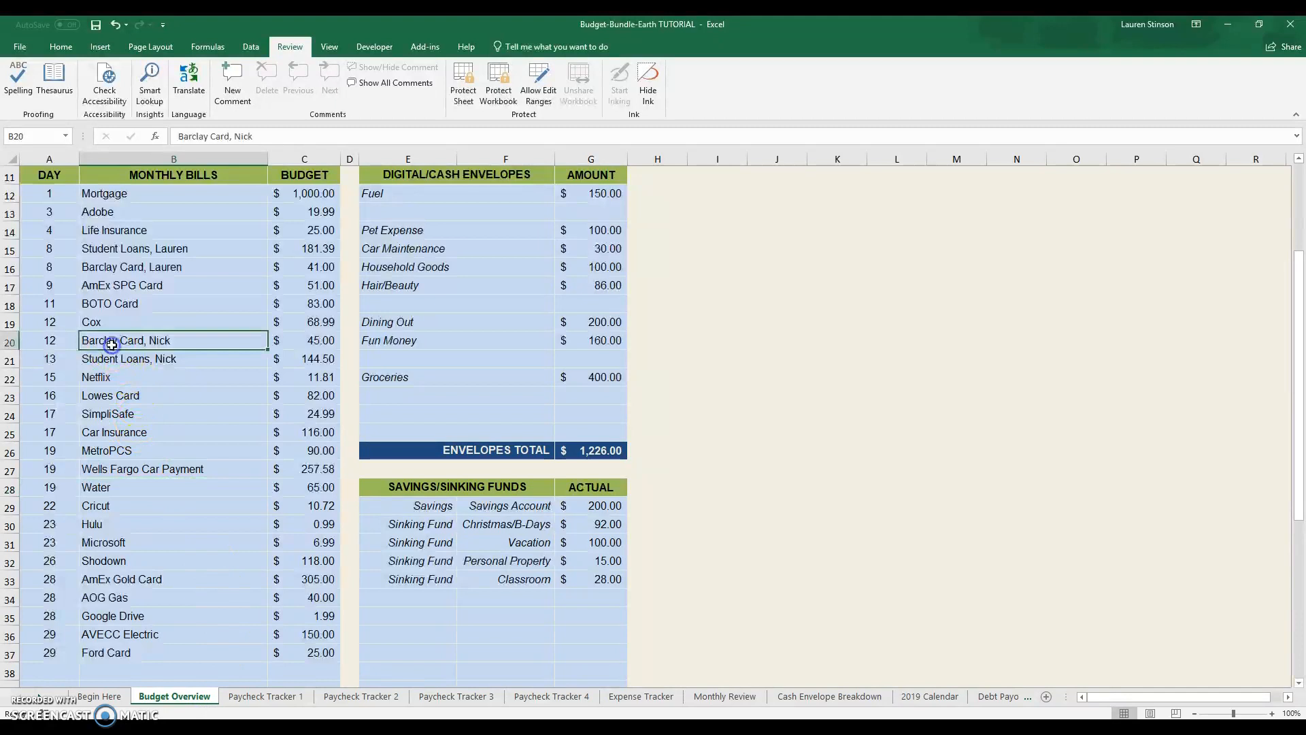
click(68, 306)
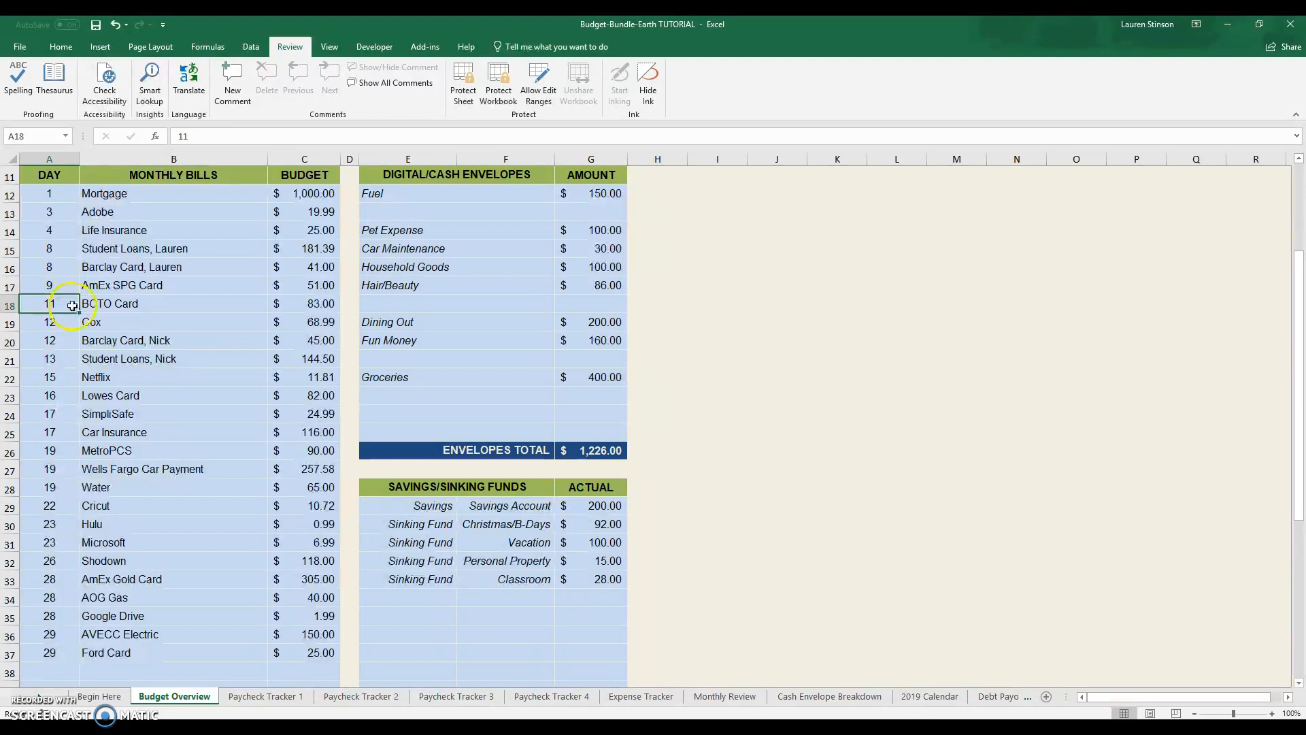
click(75, 287)
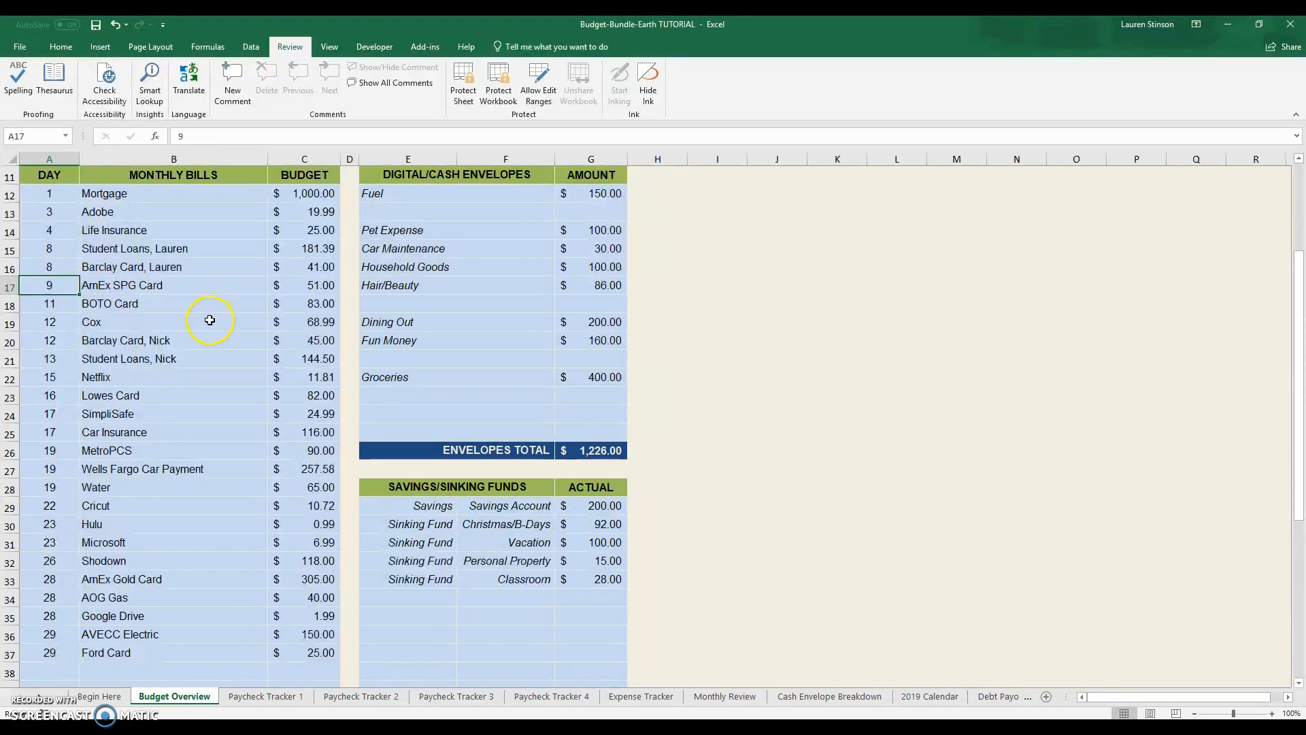
click(315, 196)
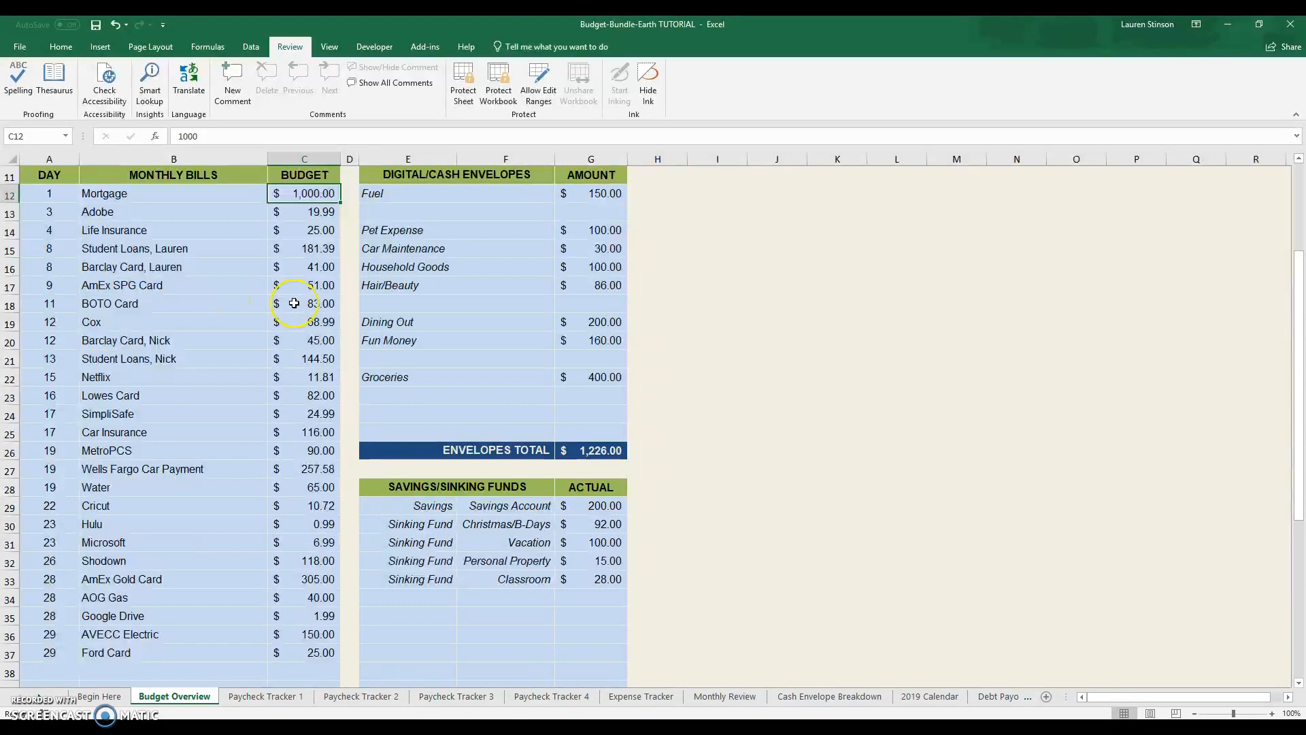
scroll(294, 302, up, 1)
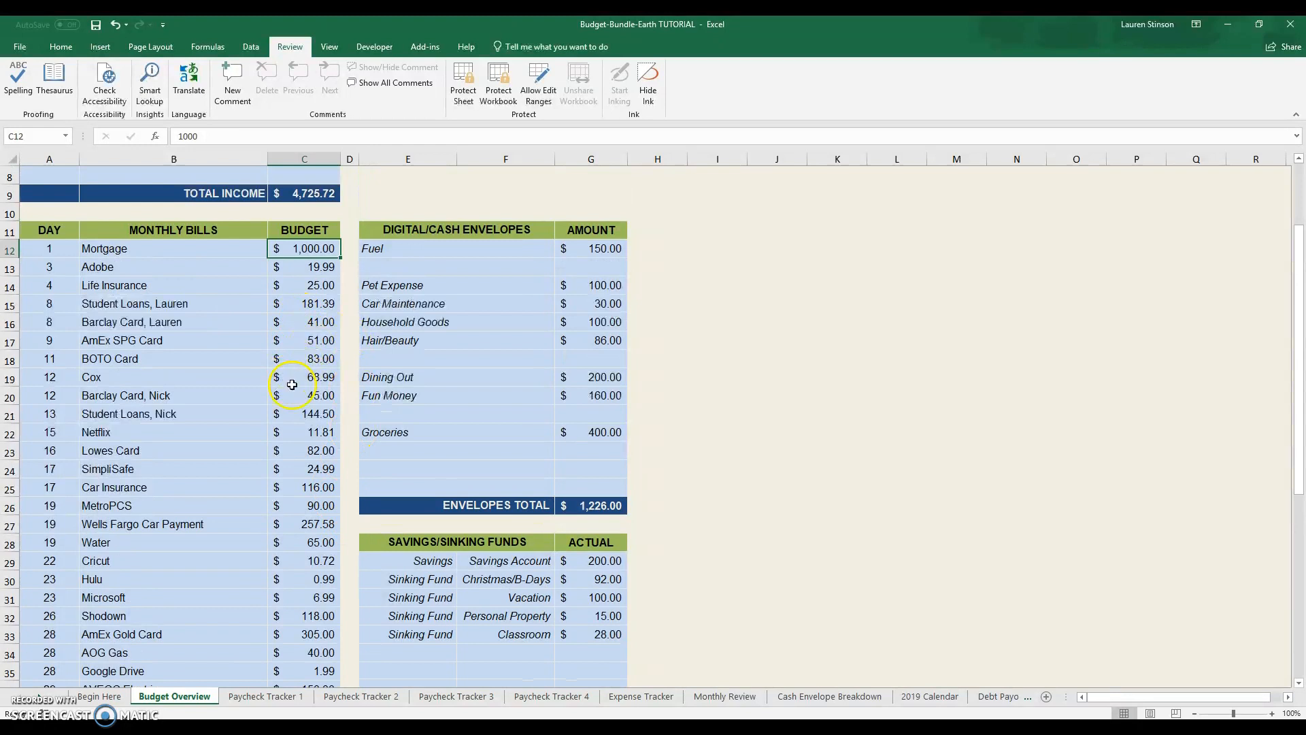
scroll(310, 388, up, 1)
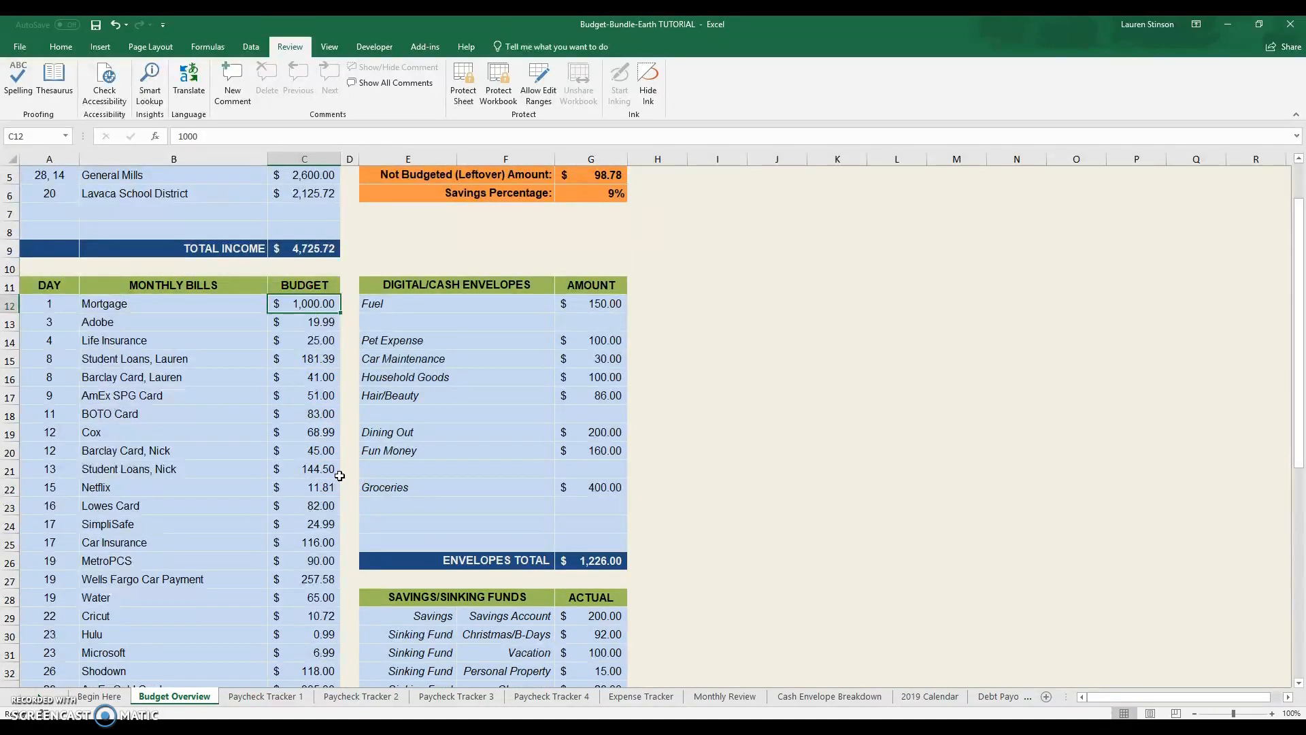
scroll(317, 509, down, 1)
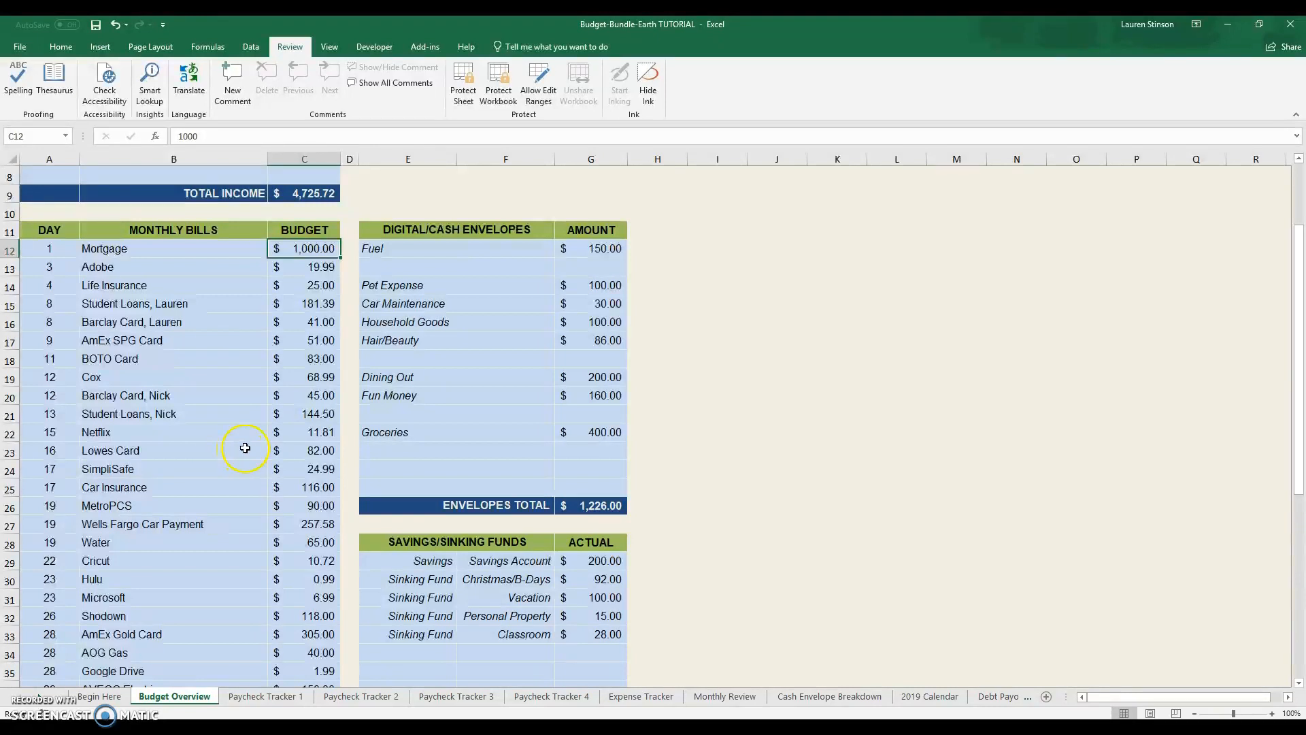
Step: Set the category of the first monthly bill in Paycheck Tracker 1 to Mortgage/Rent
click(294, 699)
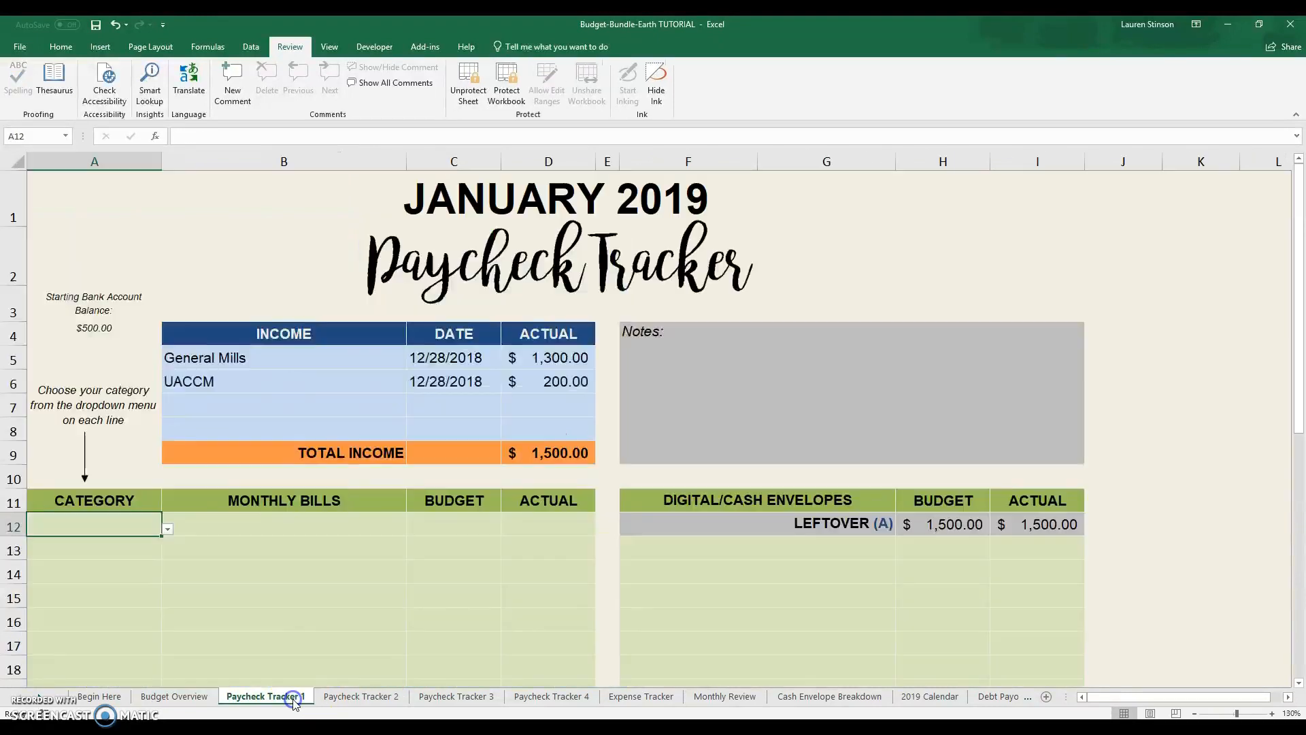
click(169, 528)
click(179, 620)
drag(180, 620, 179, 620)
click(152, 599)
Step: Enter Mortgage as the name of the first monthly bill in row 12
click(227, 520)
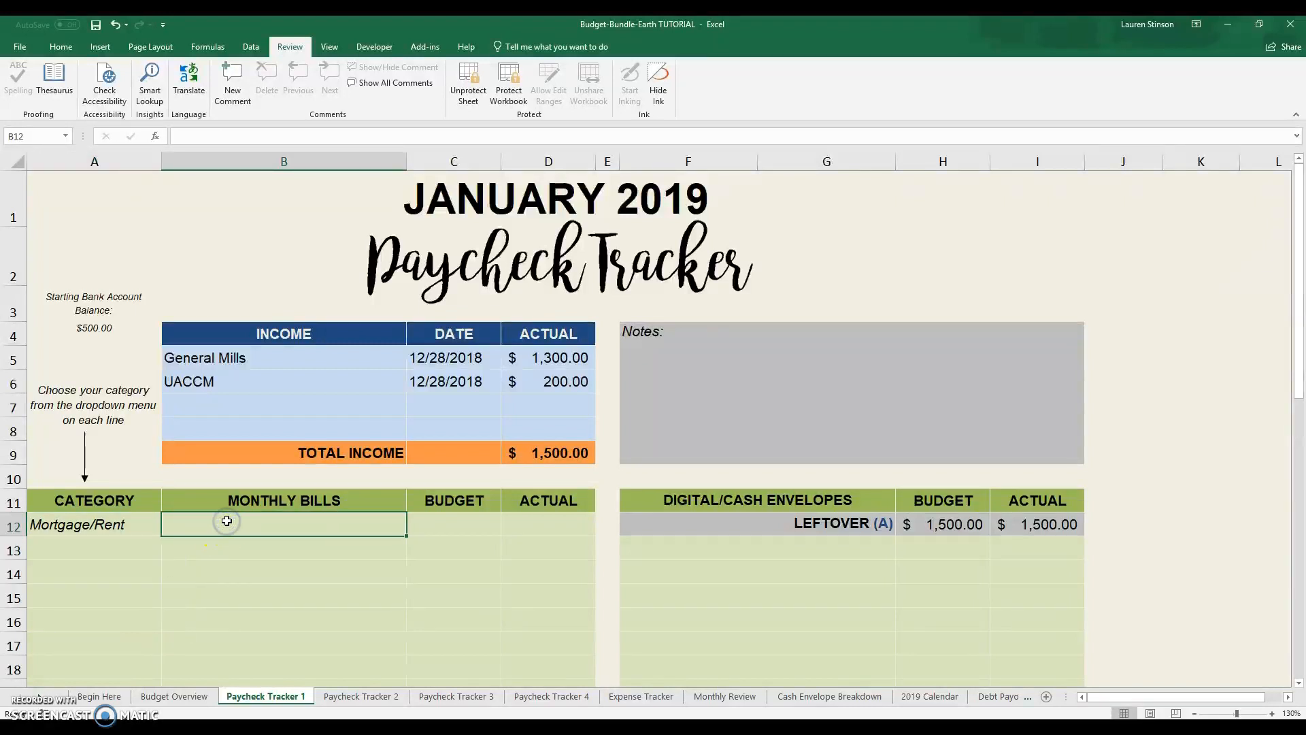
text(Mortage)
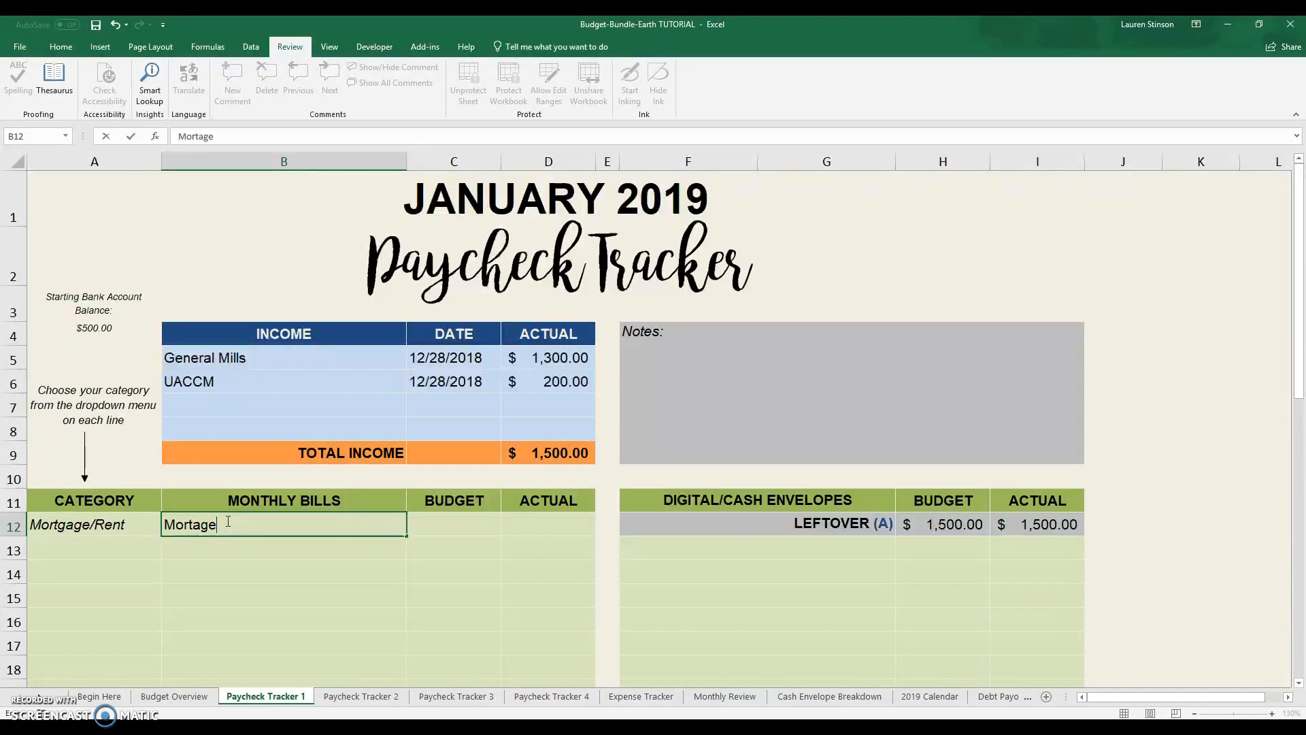
key(BackSpace)
key(BackSpace)
key(BackSpace)
text(gage)
key(Tab)
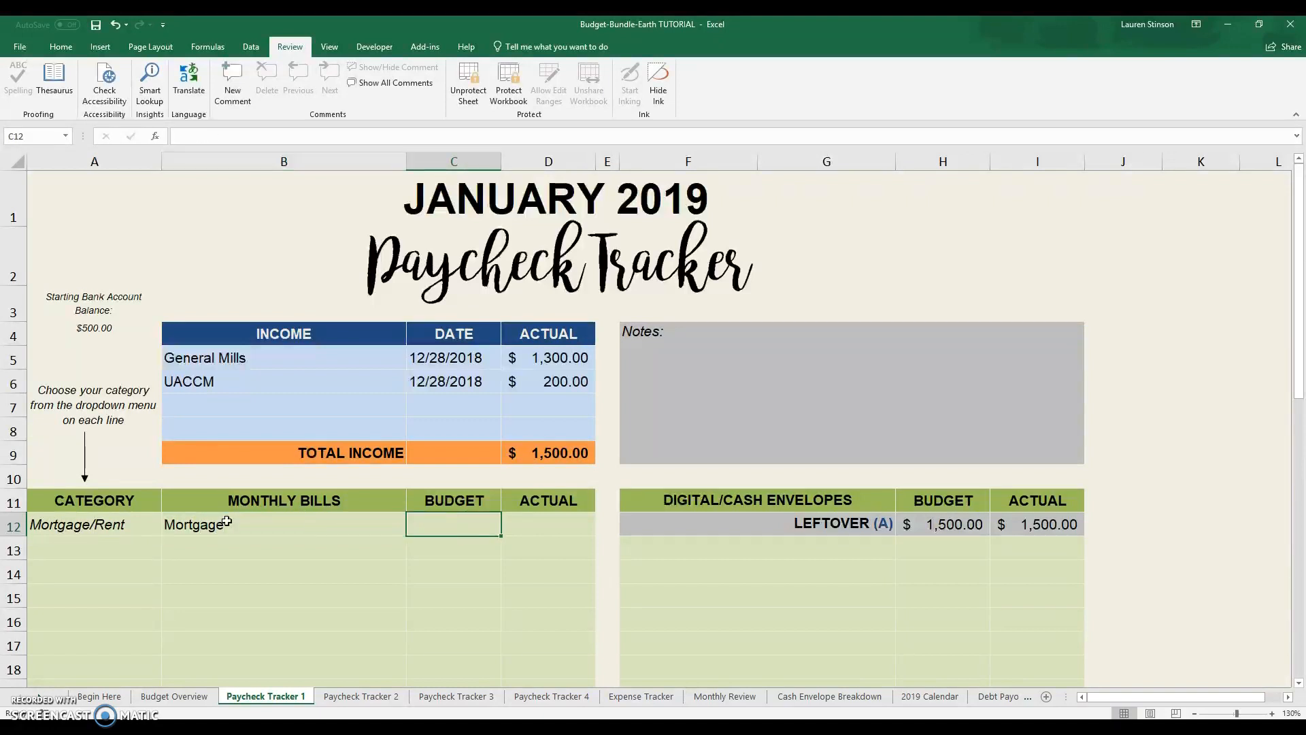
Step: Set both the budget and the actual amount of the Mortgage bill to 1,000
text(1000)
key(Tab)
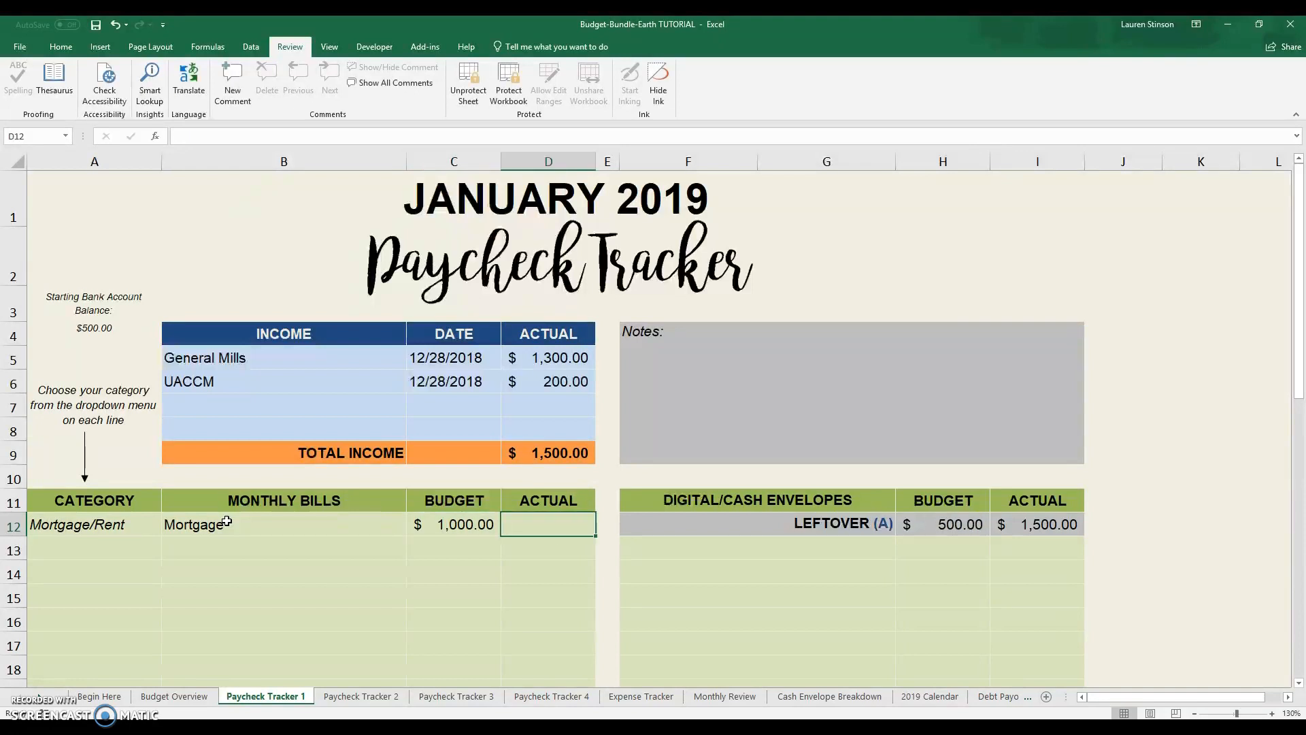
text(1,0)
text(000)
key(Return)
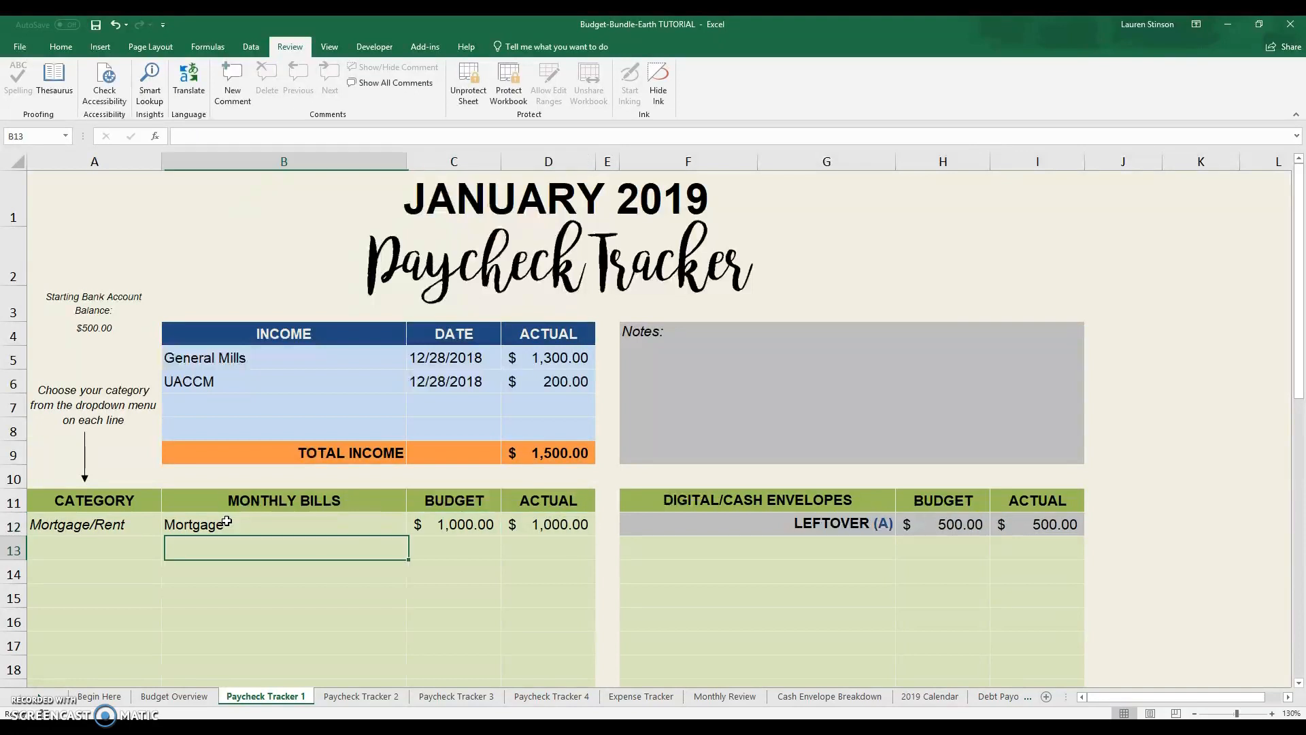
Step: Add the second monthly bill in row 13 with the category Student Loan and the borrower's first name plus Student Loans as its name
scroll(225, 521, down, 1)
click(109, 402)
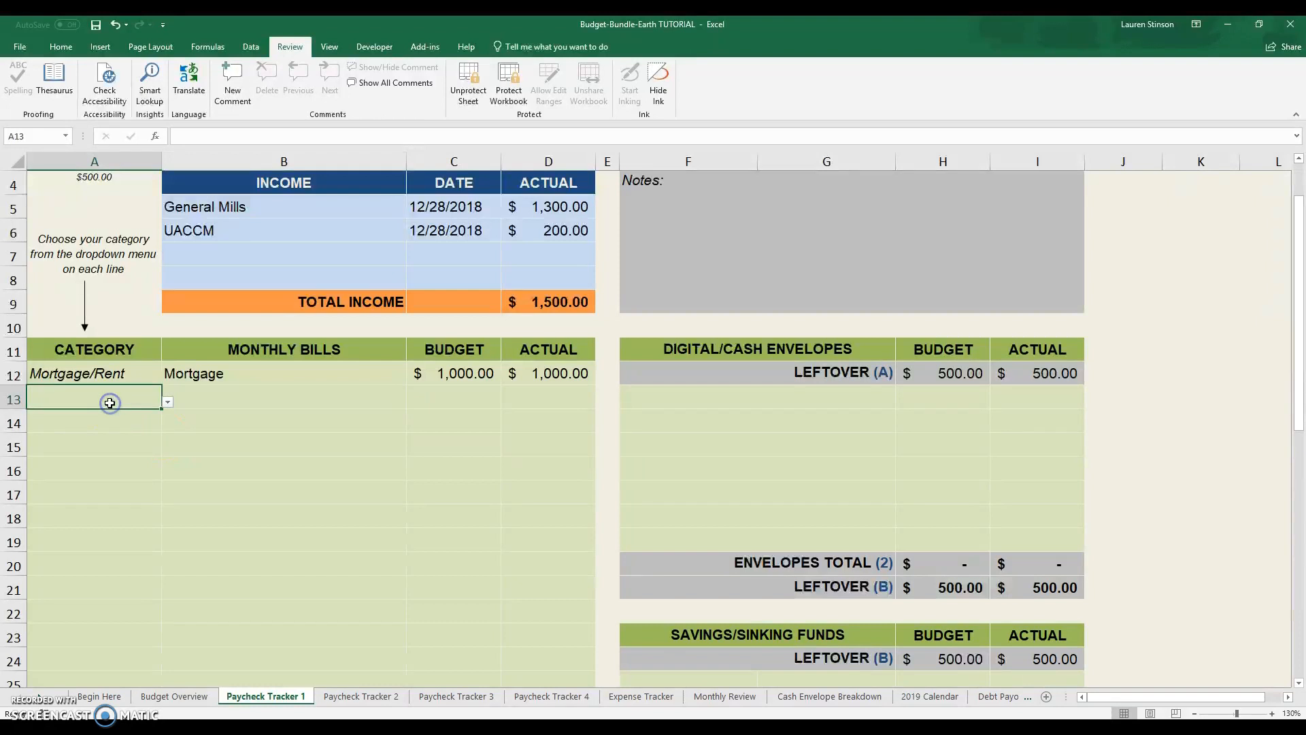
text(S)
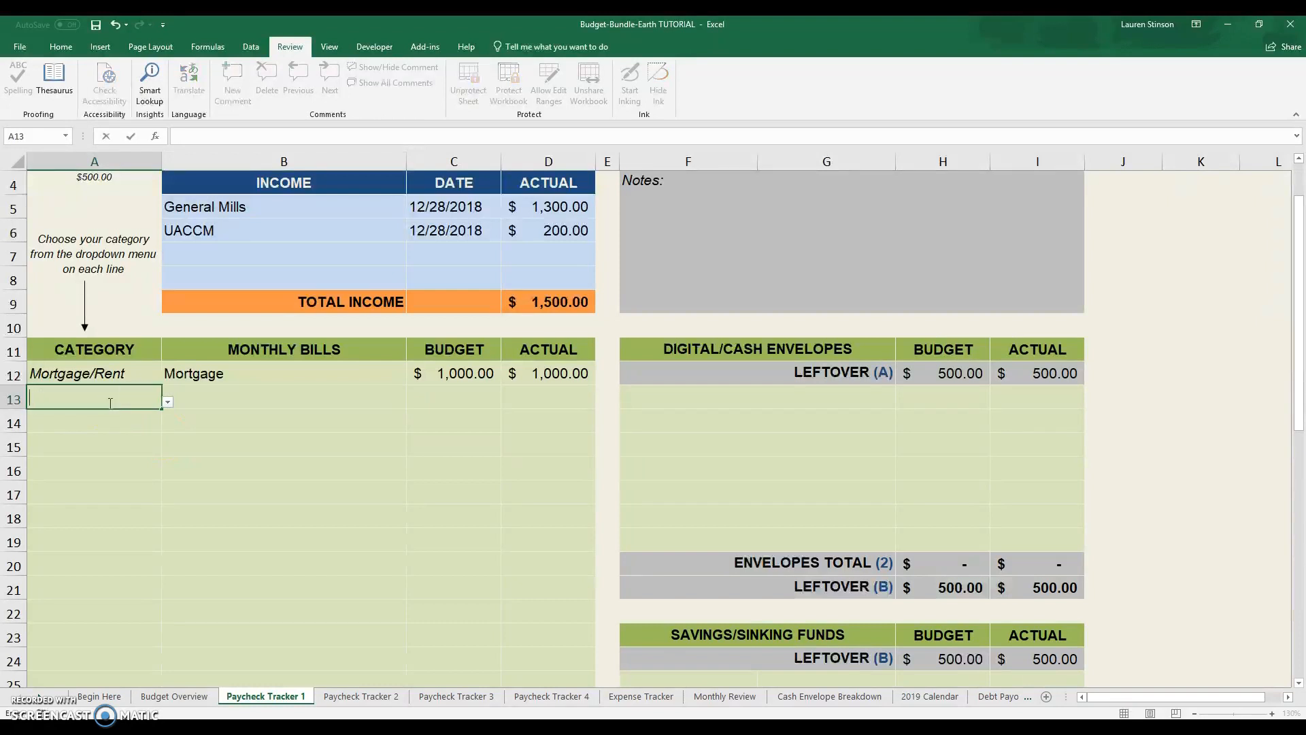
click(170, 403)
drag(172, 435, 172, 474)
click(143, 473)
click(228, 393)
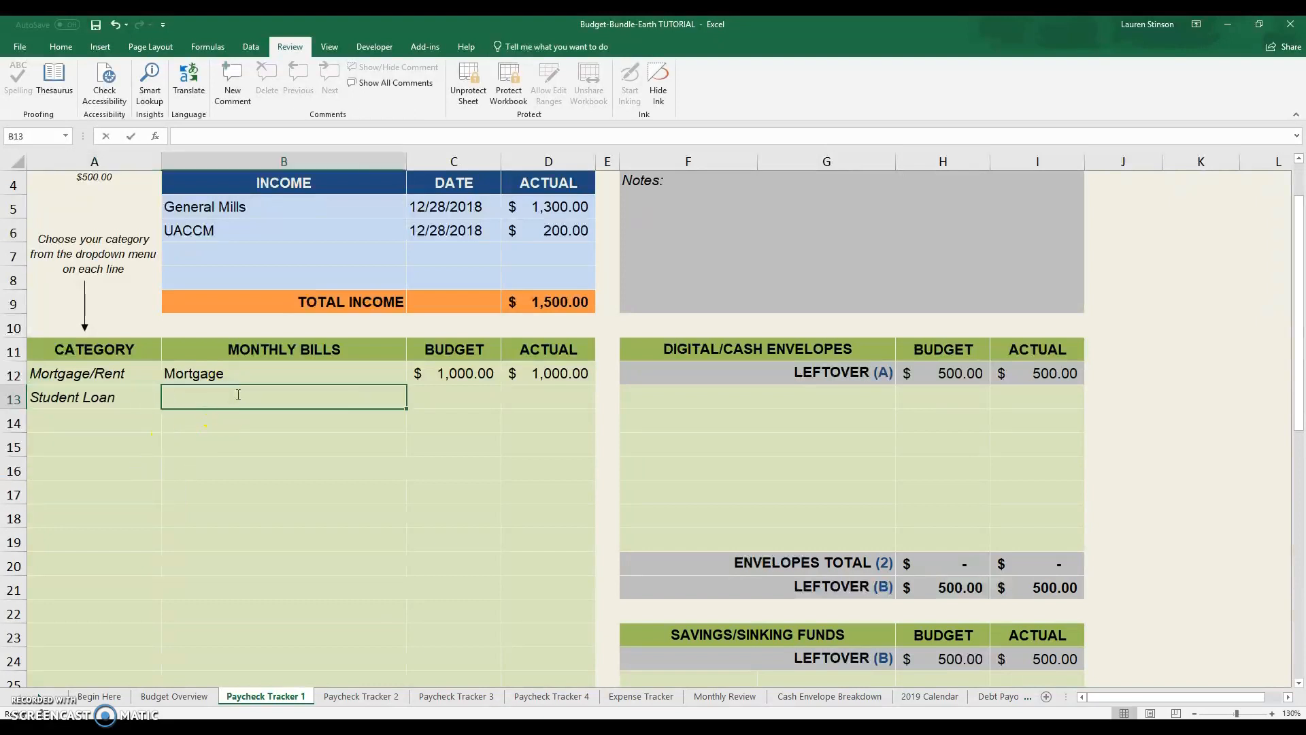
text(Lauren Student Loans)
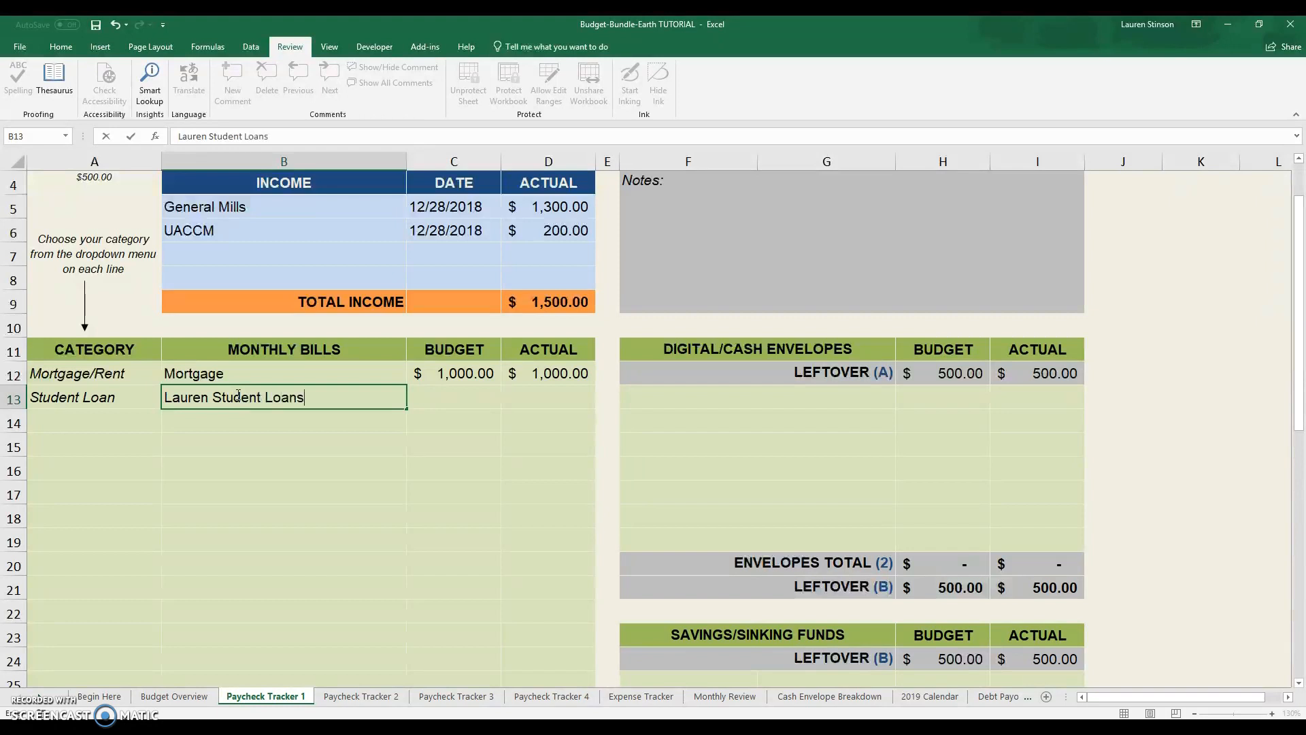
Step: Set both the budget and the actual amount of the student loan bill to 181.39
key(Tab)
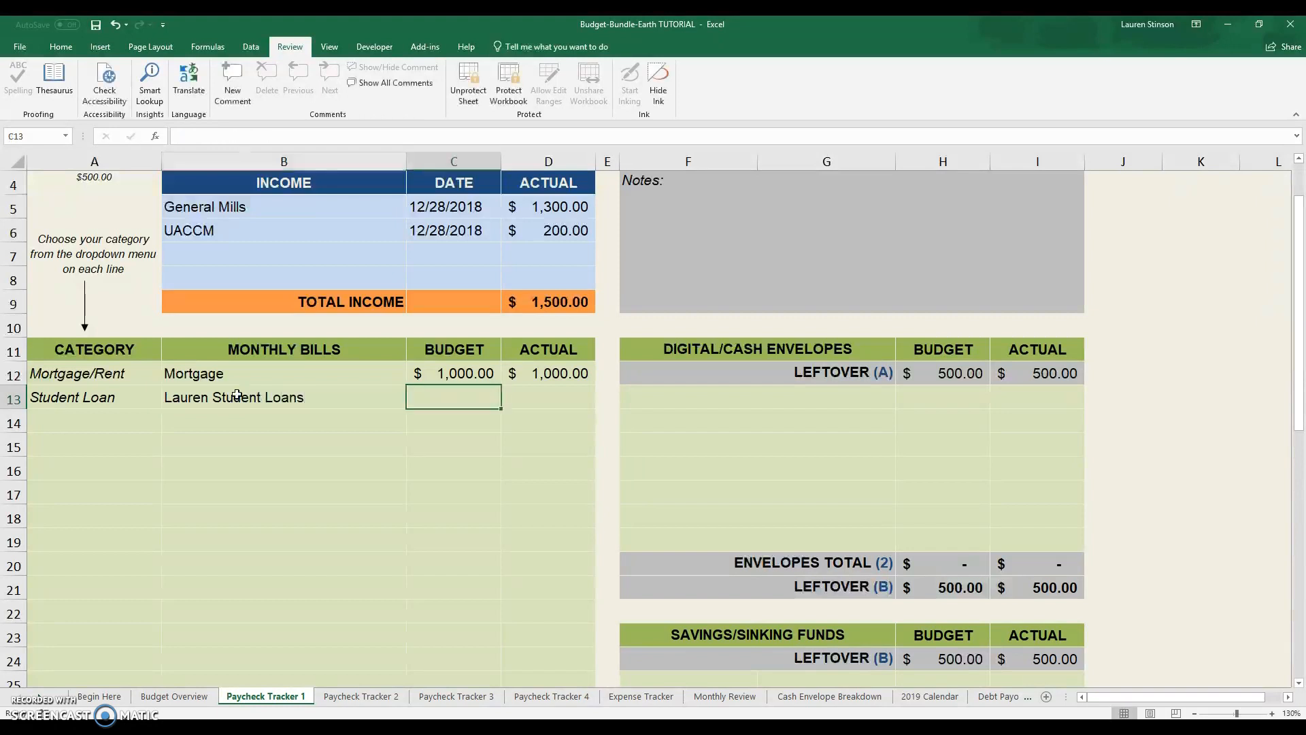
text(181.39)
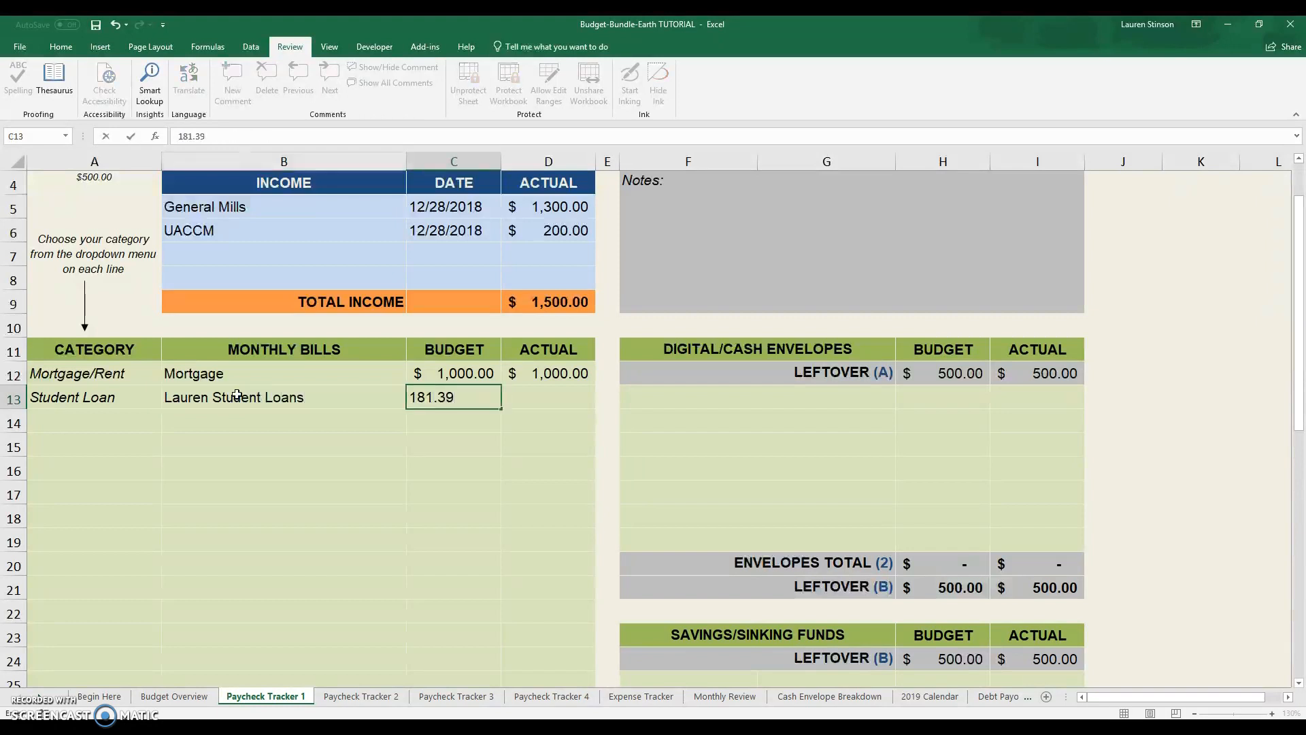
key(Tab)
text(181.39)
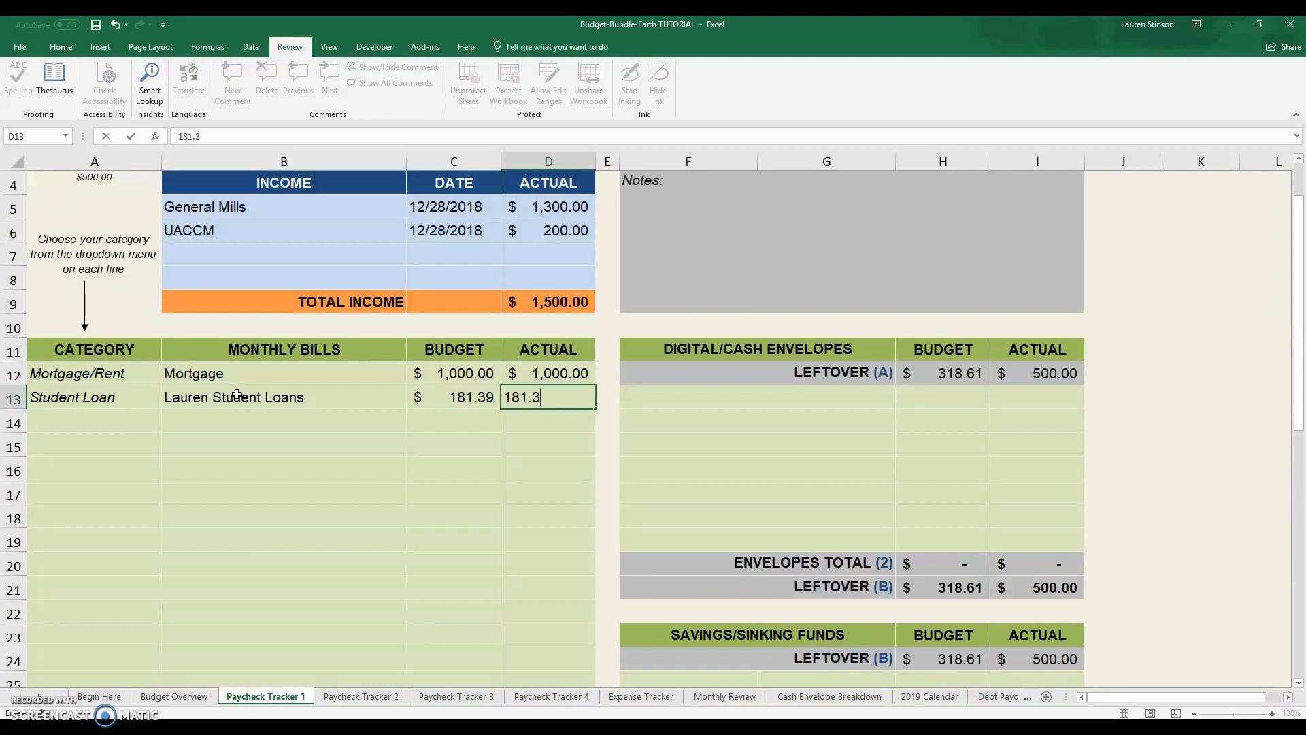
key(Return)
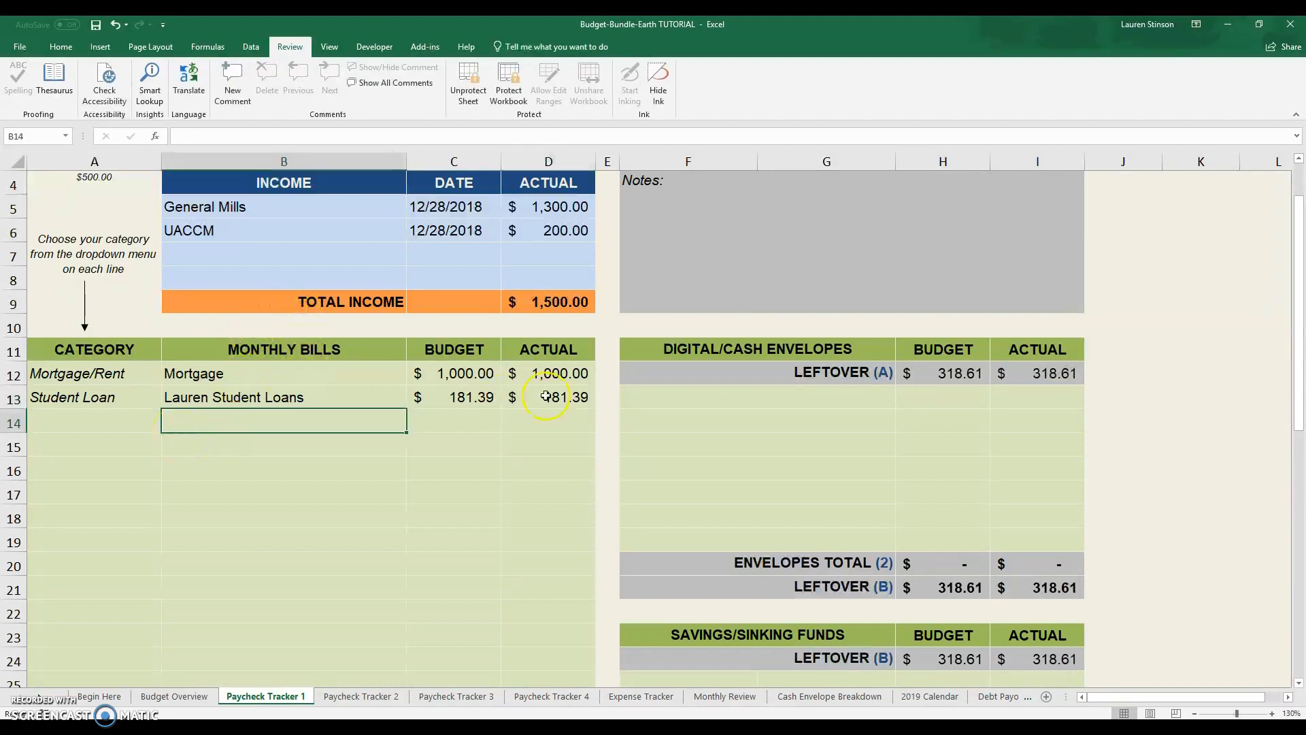
Step: Review how the mortgage and student loan amounts feed the bill total, leftover and bank account balance at the end of Paycheck Tracker 1
click(565, 373)
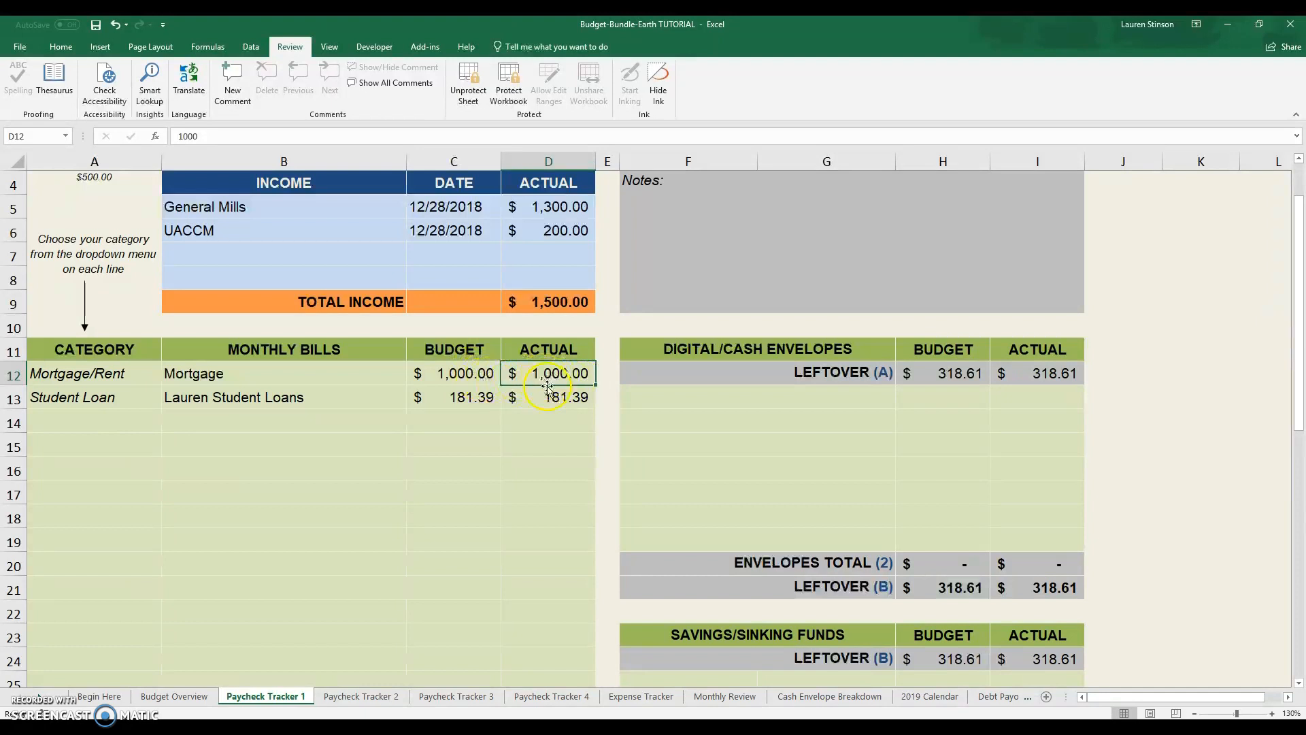
scroll(548, 389, down, 7)
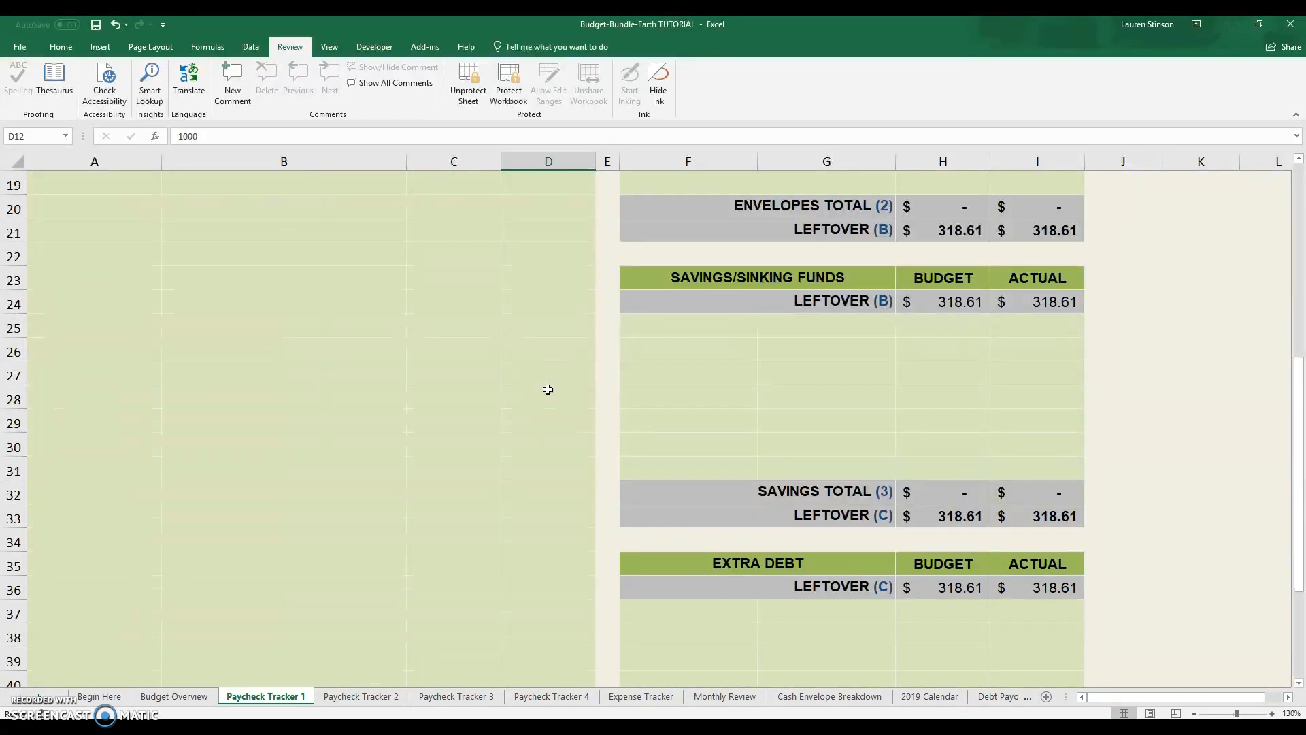
scroll(565, 377, down, 2)
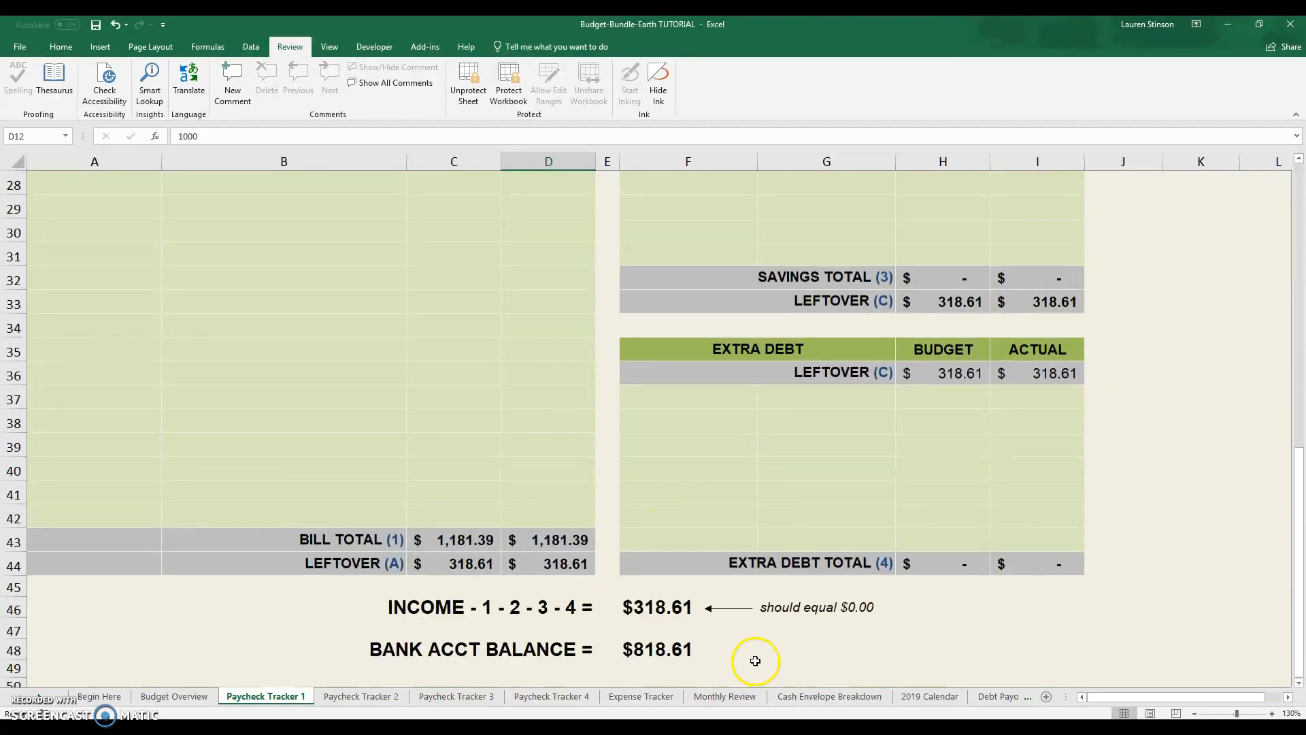
scroll(577, 576, up, 4)
scroll(578, 576, up, 4)
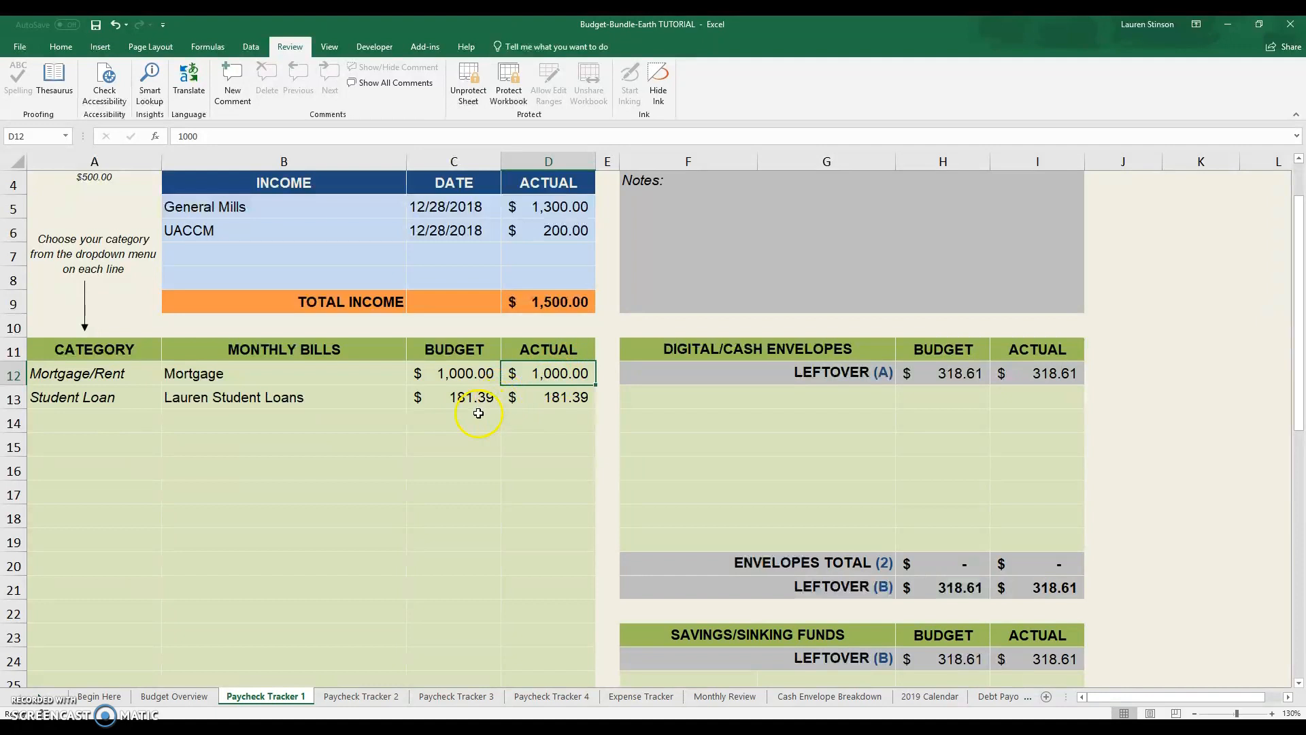
drag(476, 349, 478, 424)
drag(569, 349, 575, 414)
click(576, 414)
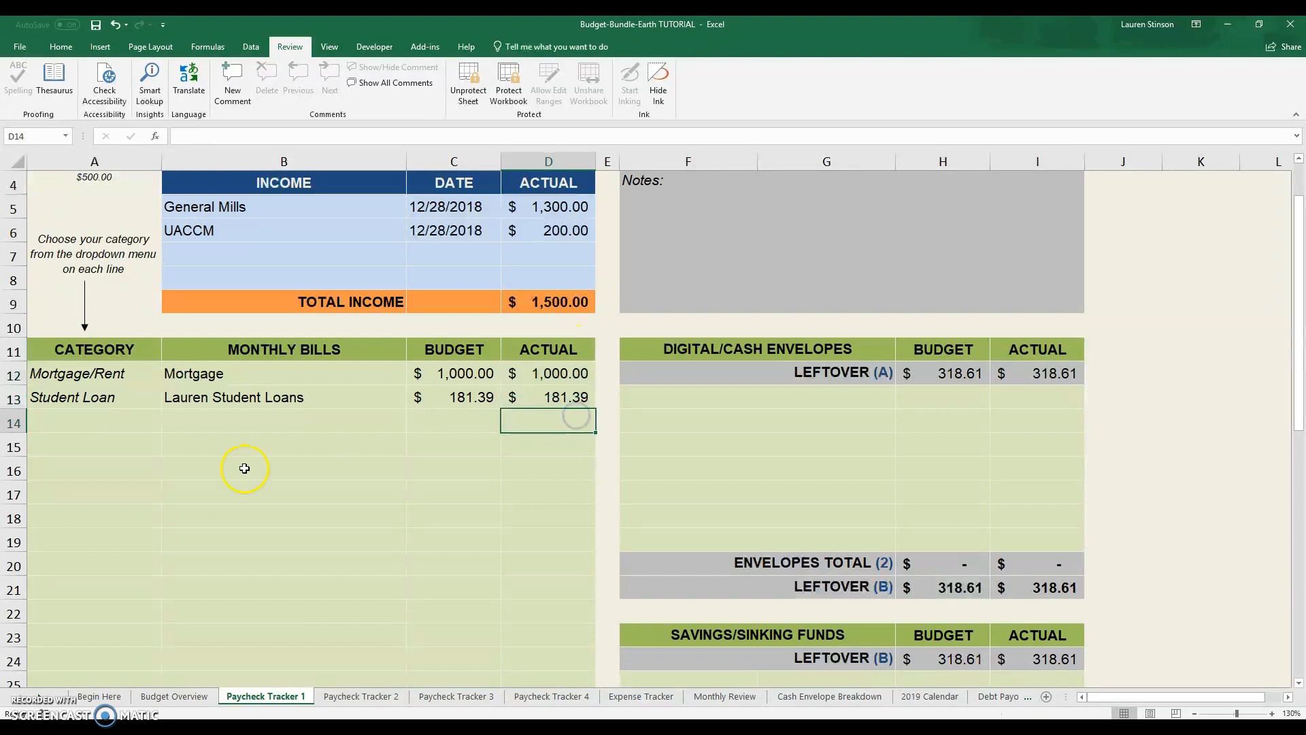
scroll(481, 431, down, 2)
scroll(359, 431, up, 2)
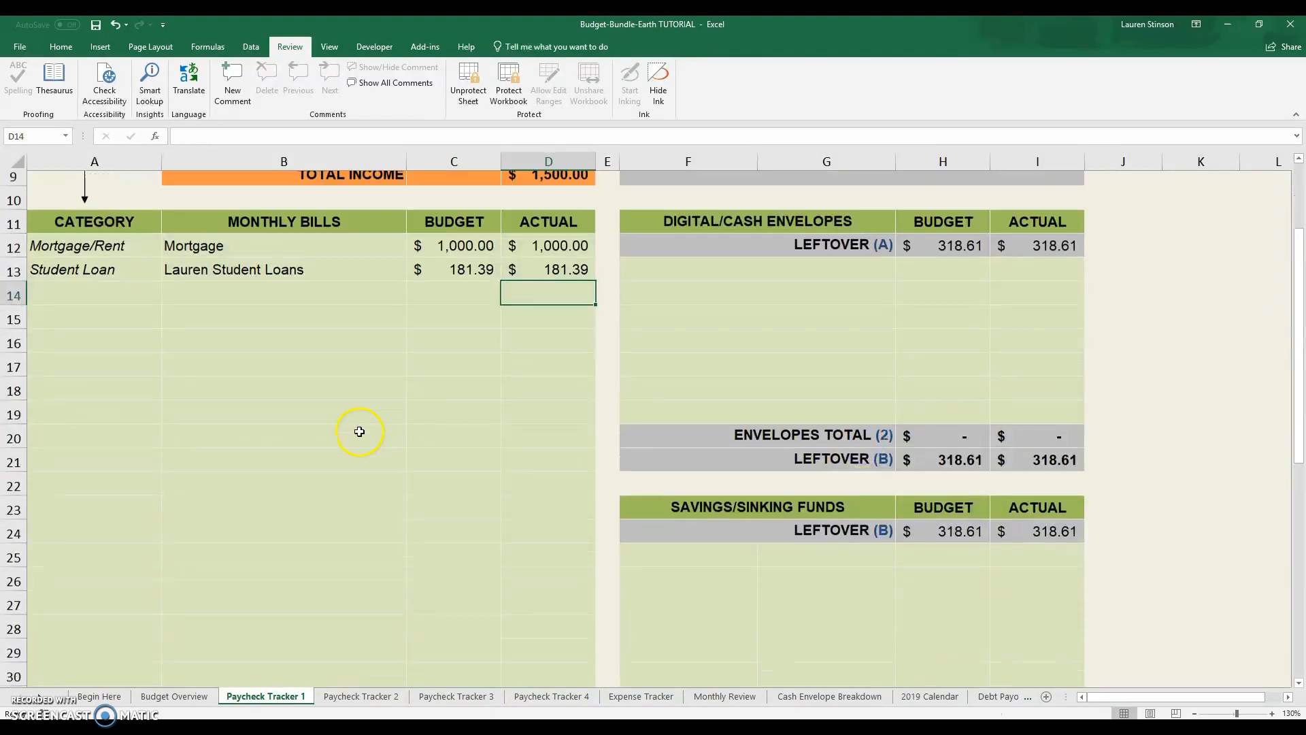
Step: Add the third monthly bill in row 14 with the category Internet and the name Cox
click(142, 420)
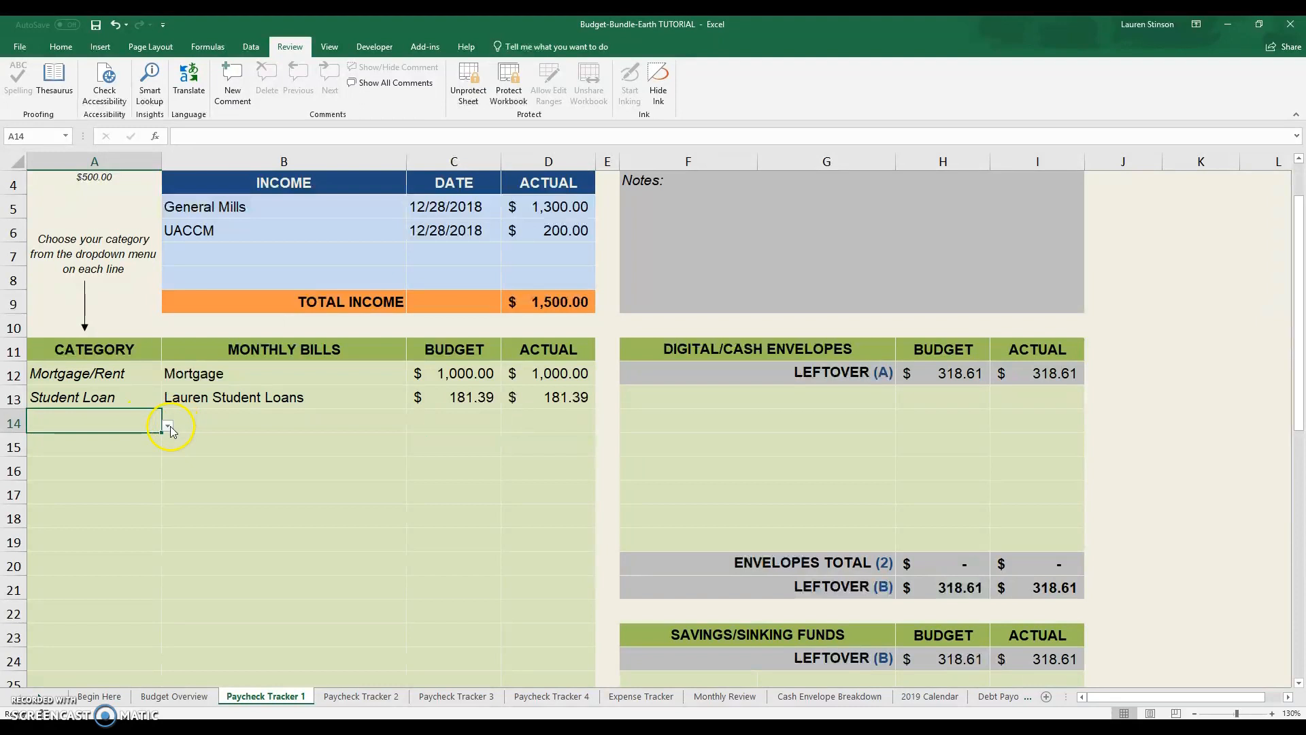
click(167, 426)
drag(176, 514, 176, 514)
click(135, 461)
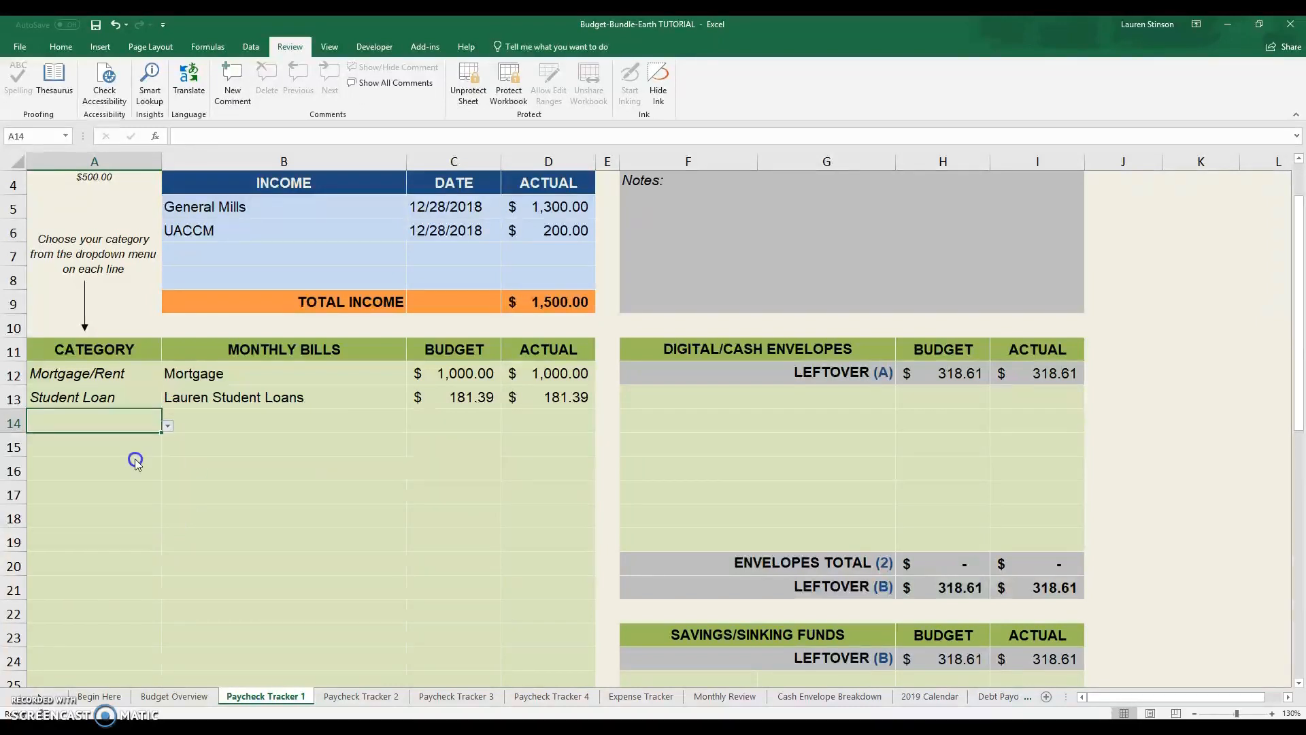
click(217, 419)
text(Cox)
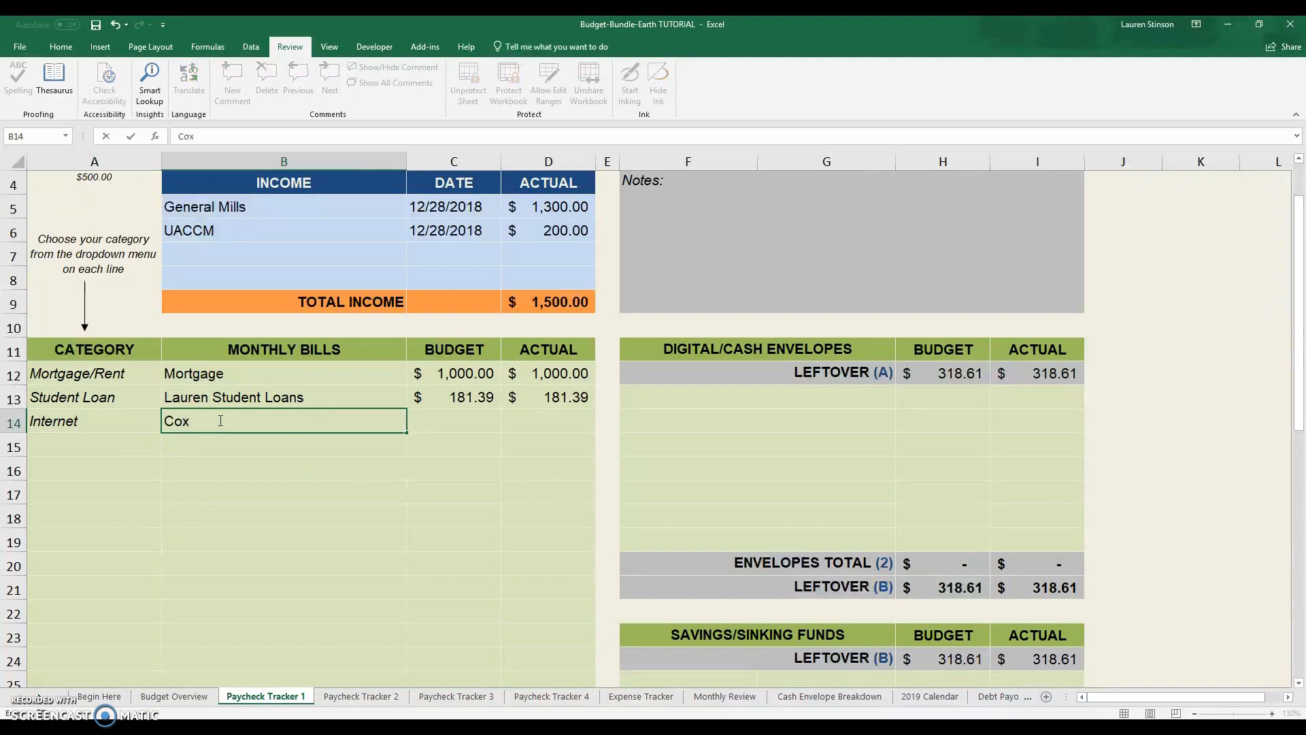
Step: Set both the budget and the actual amount of the Cox bill to 68.99
key(Tab)
text(2)
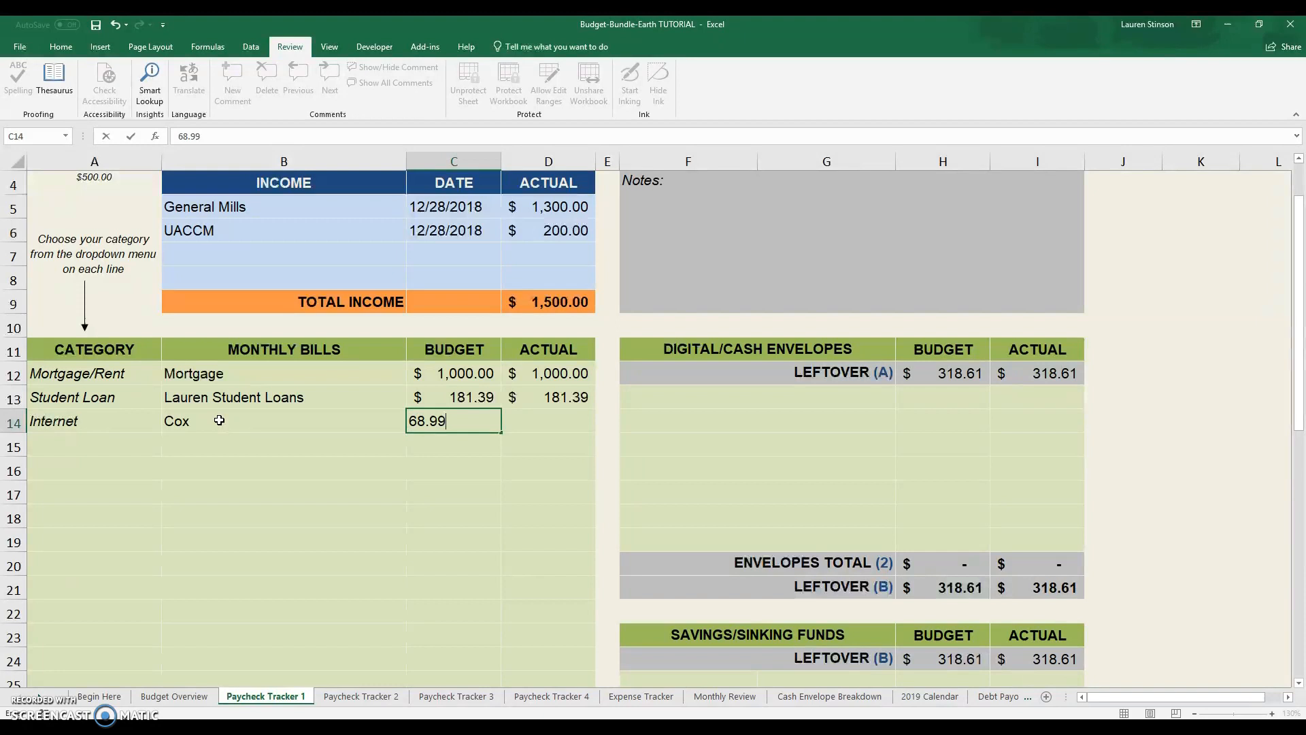
key(Tab)
key(Return)
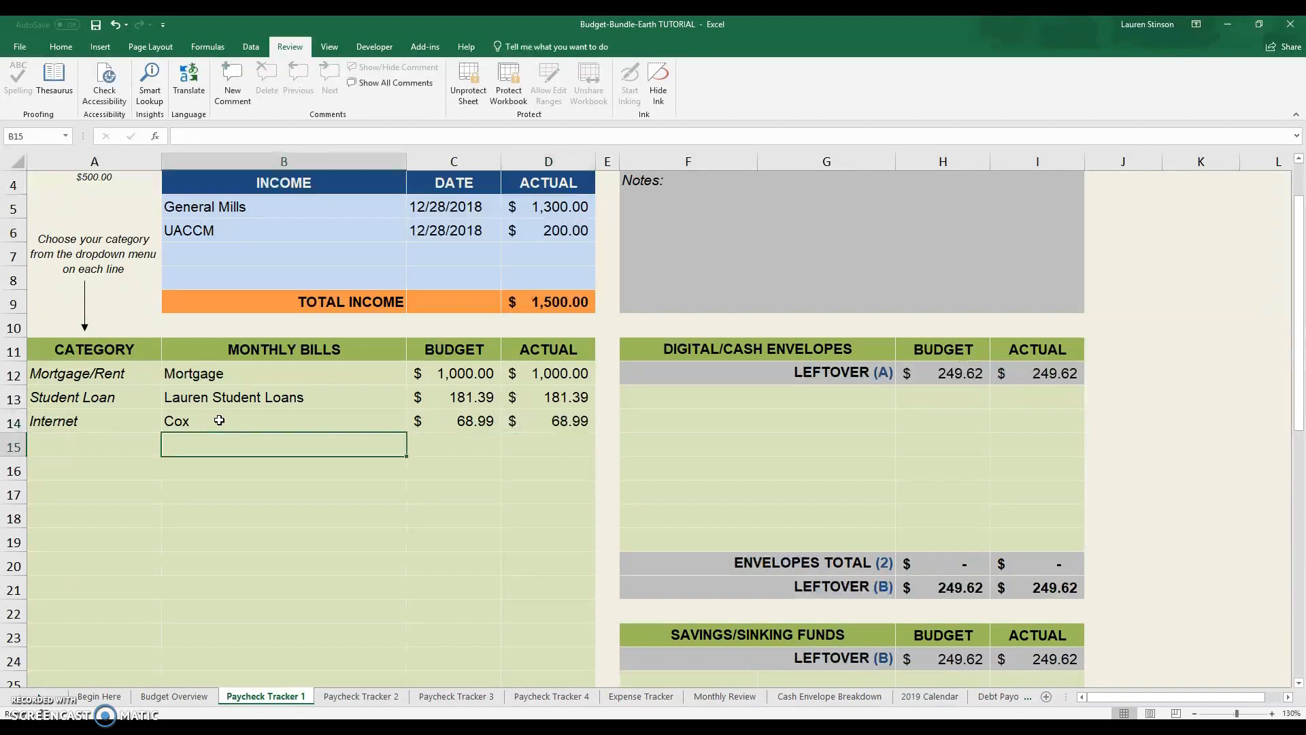
Step: Add the fourth monthly bill in row 15 with the category Insurance and the name Life Insurance
click(127, 448)
click(167, 449)
click(170, 539)
click(170, 540)
click(170, 541)
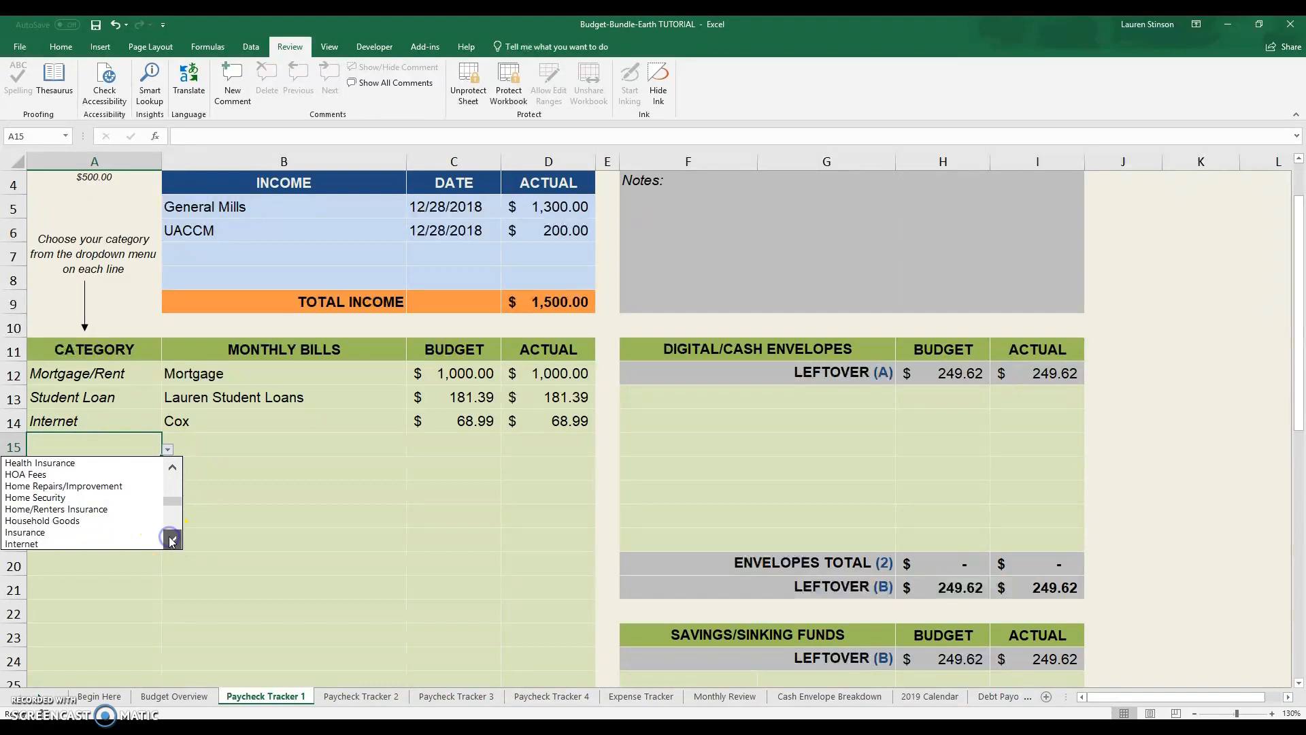
click(119, 462)
click(215, 440)
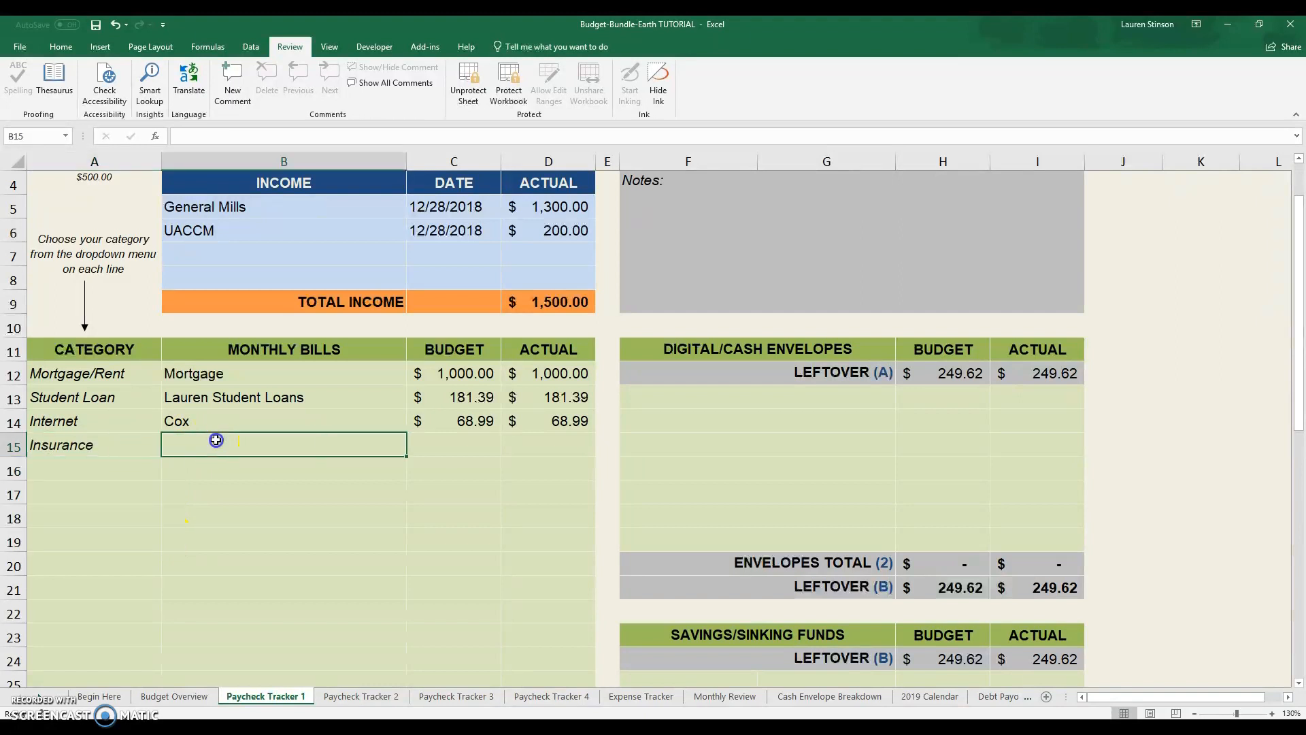
text(Life Ins)
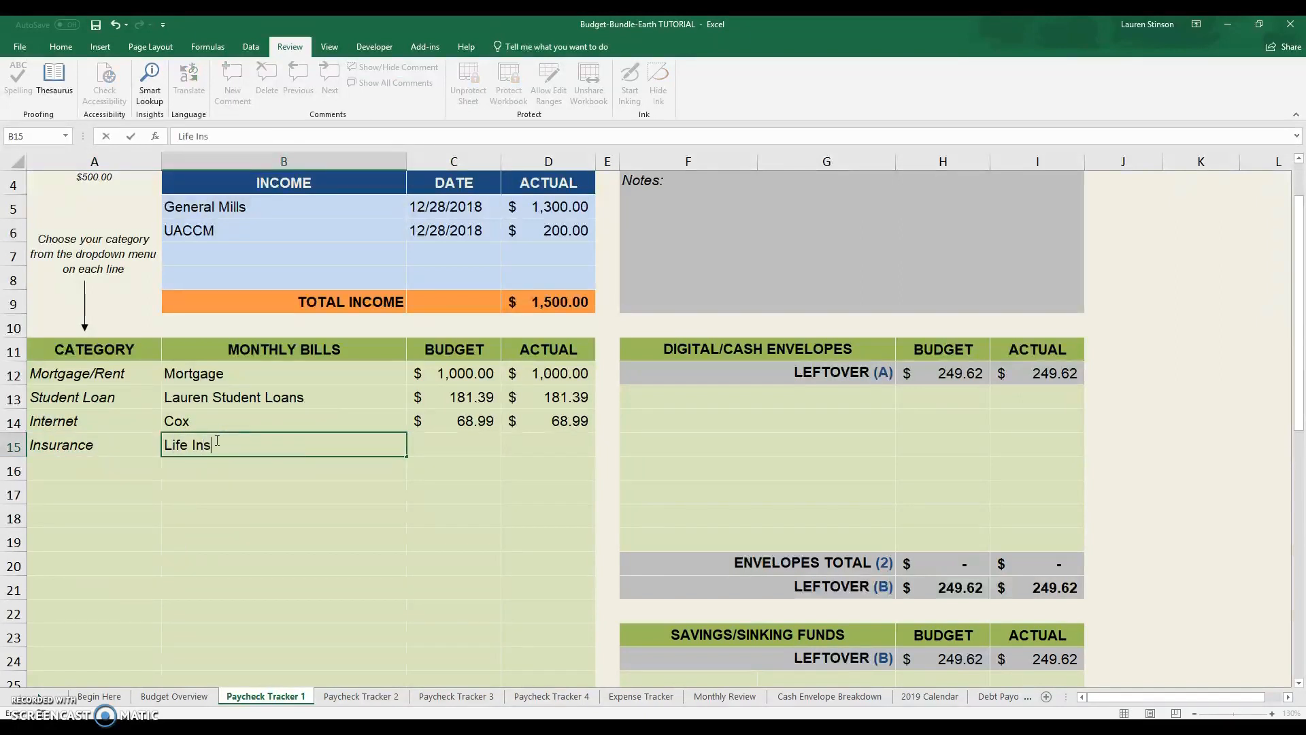
text(urance)
Step: Set both the budget and the actual amount of the Life Insurance bill to 25
key(Tab)
text(25)
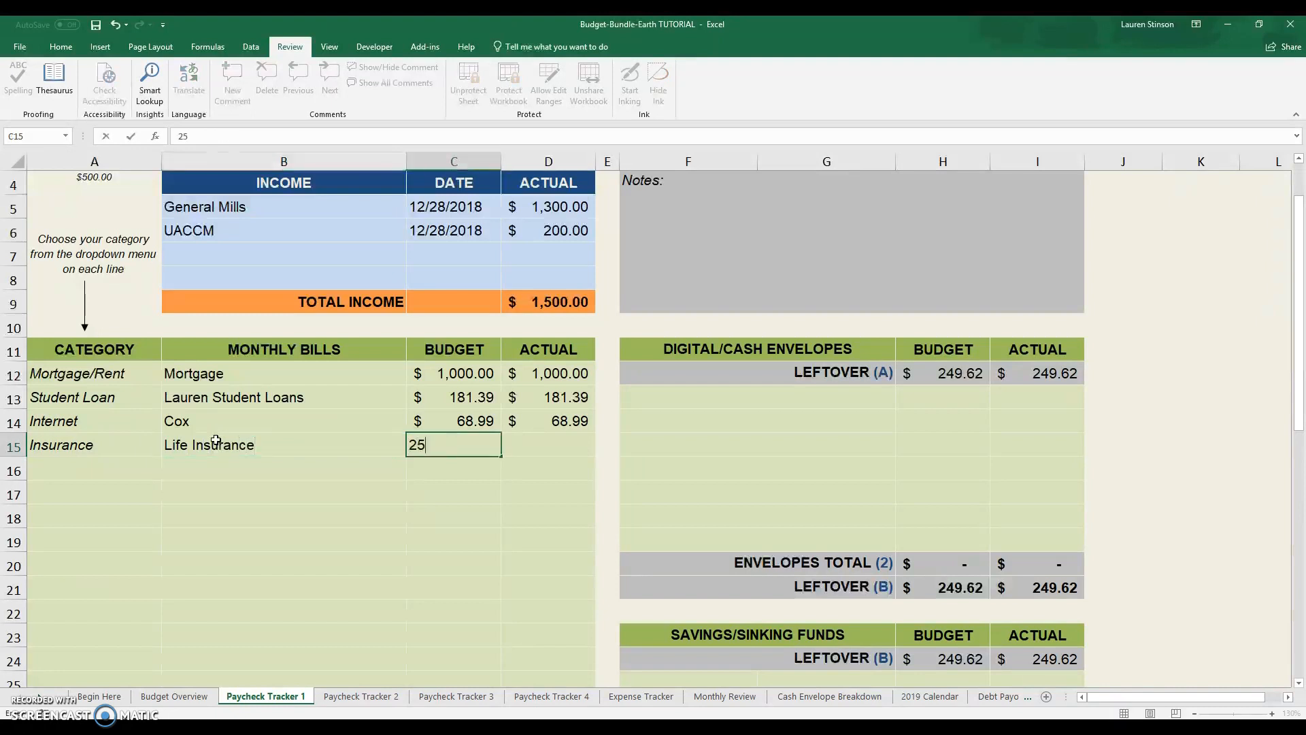
key(Tab)
text(25)
key(Return)
Step: Add the fifth monthly bill in row 16 with the category Business and the name Adobe
click(146, 468)
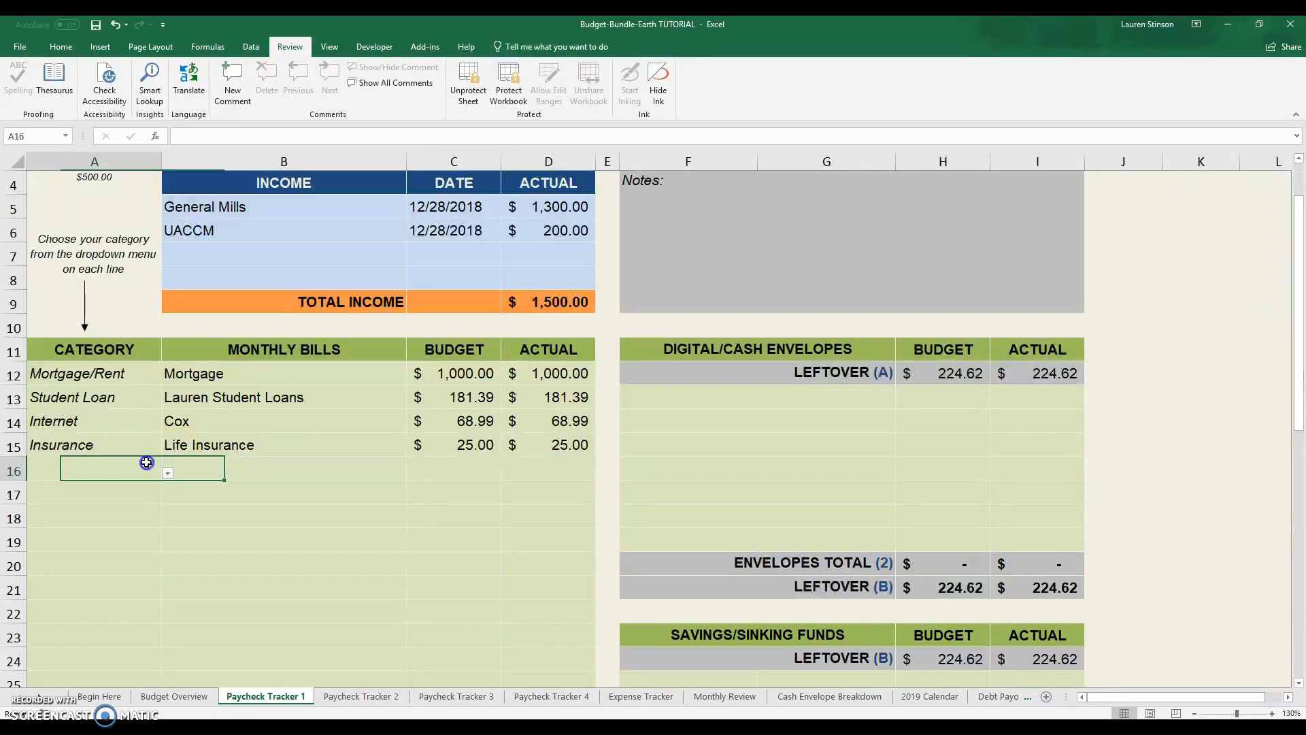
click(167, 472)
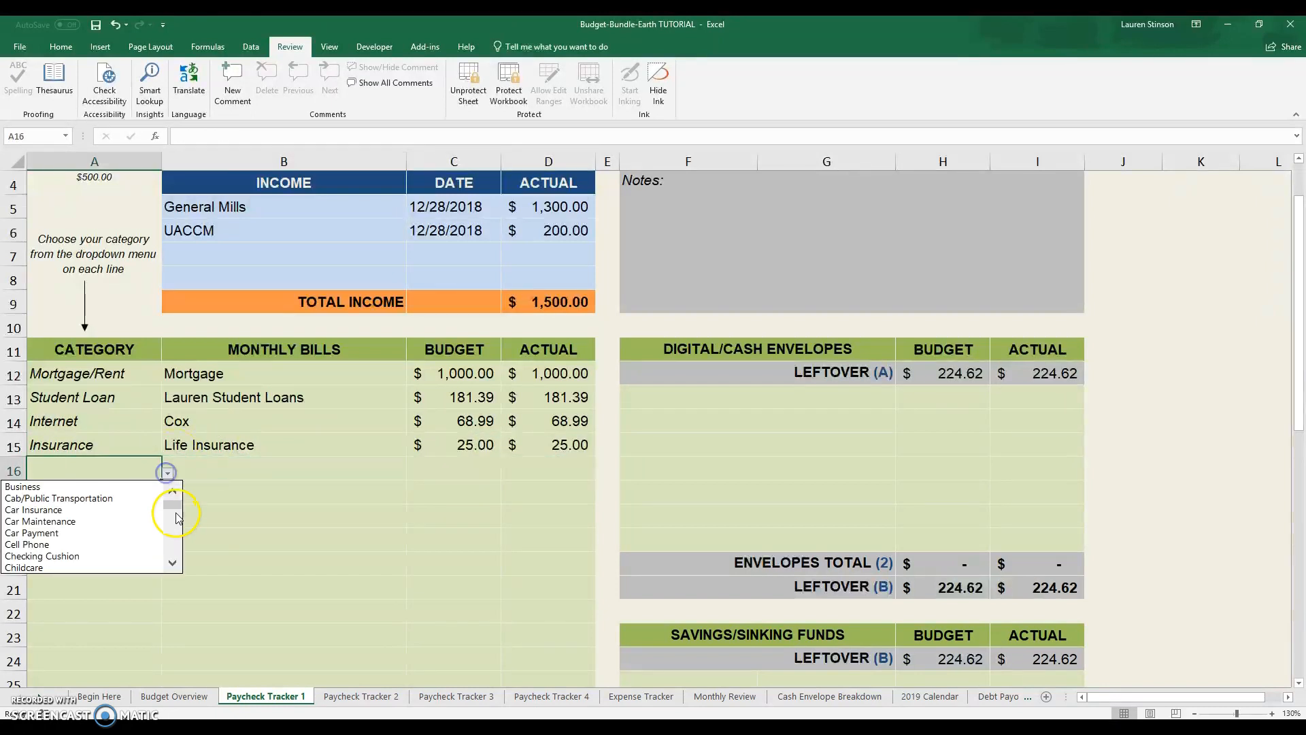
click(125, 487)
click(227, 466)
text(Ad)
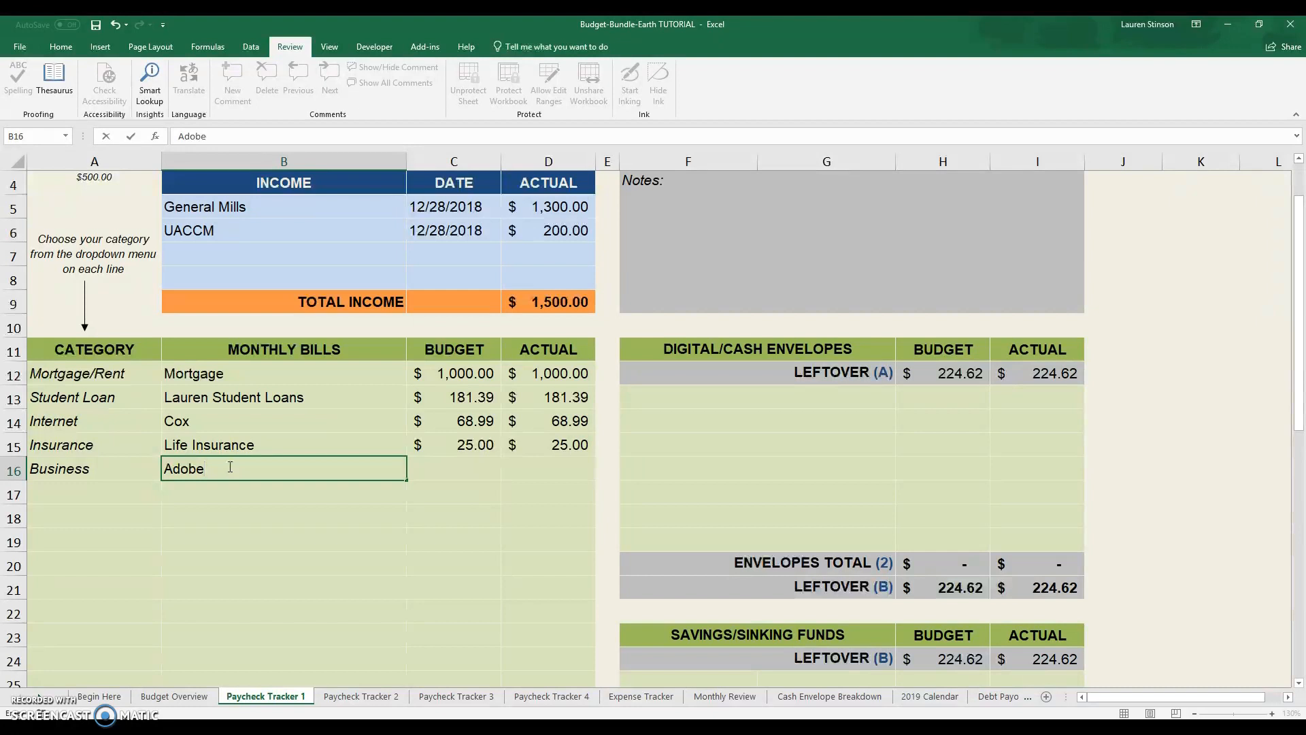
text(obe)
Step: Set both the budget and the actual amount of the Adobe bill to 19.99
key(Tab)
text(19.99)
key(Tab)
text(19.99)
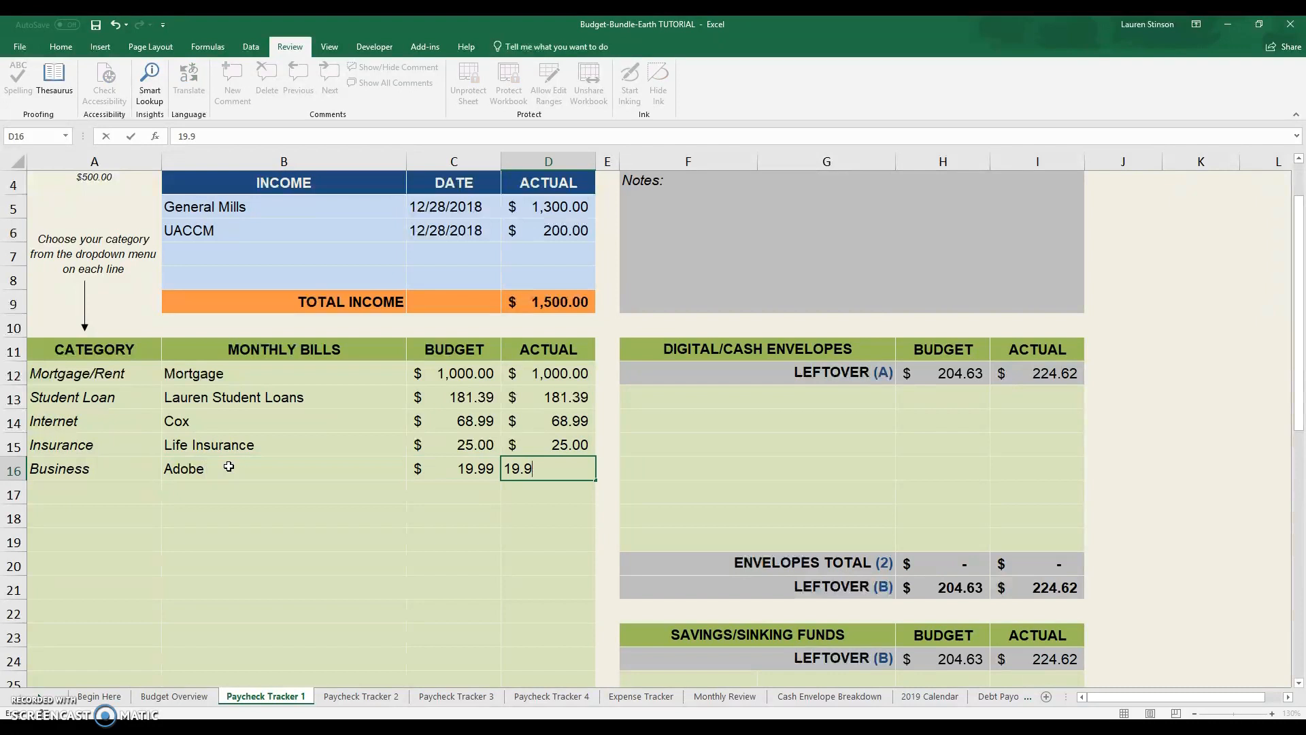
key(Return)
Step: Compare the total income and the five entered bills with the bill total, leftover and bank account balance on Paycheck Tracker 1
scroll(422, 499, down, 5)
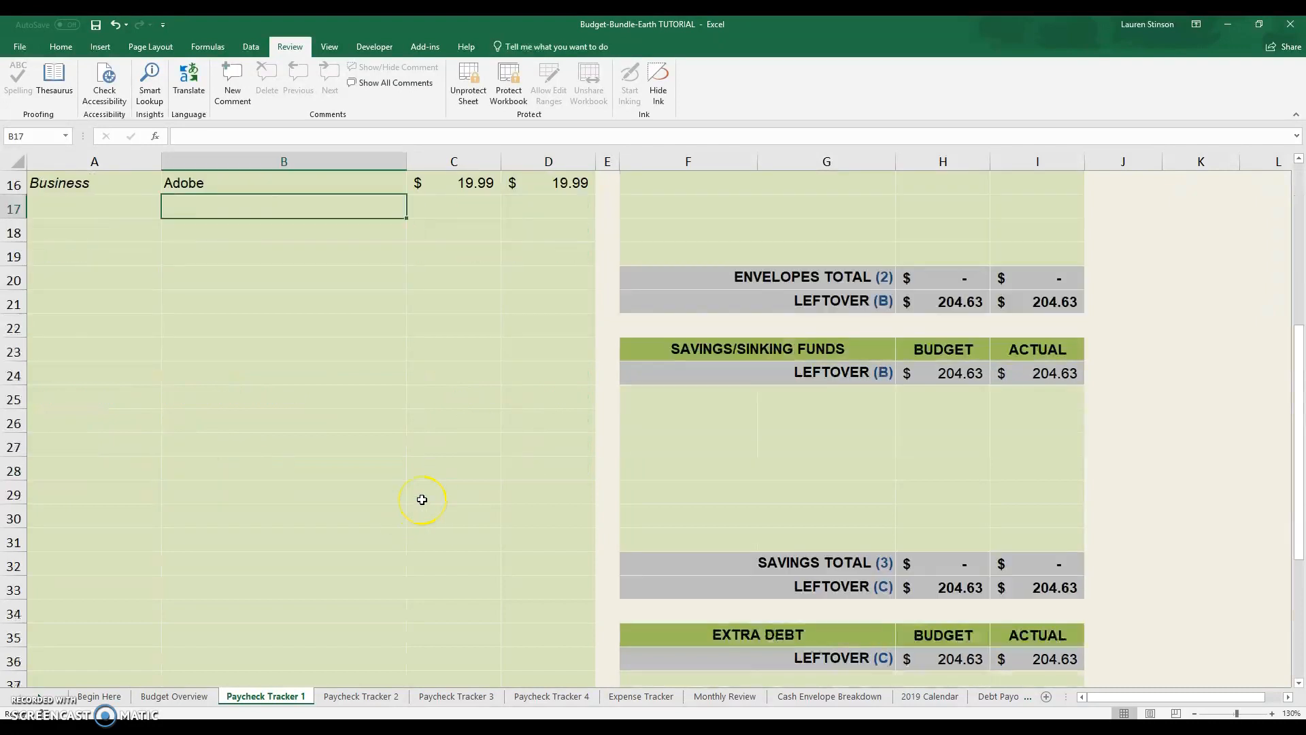
scroll(423, 499, up, 6)
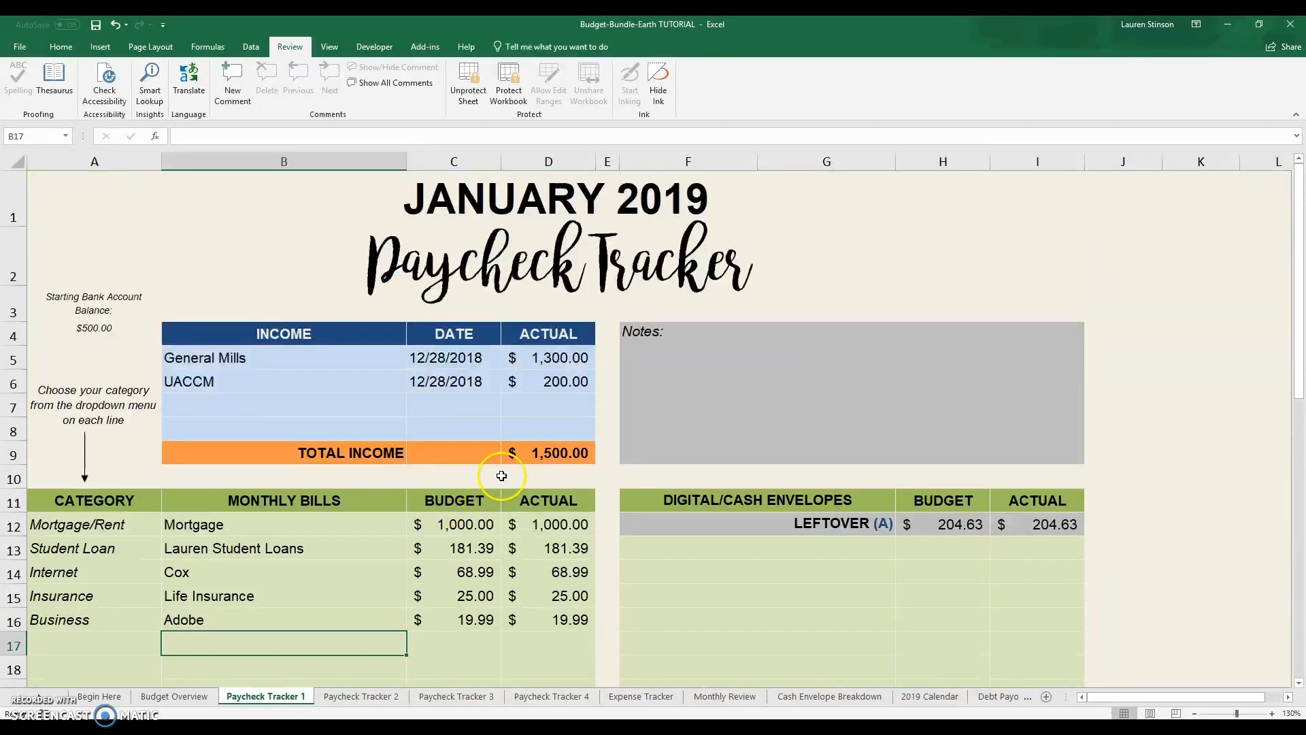
scroll(504, 451, down, 8)
scroll(503, 535, down, 1)
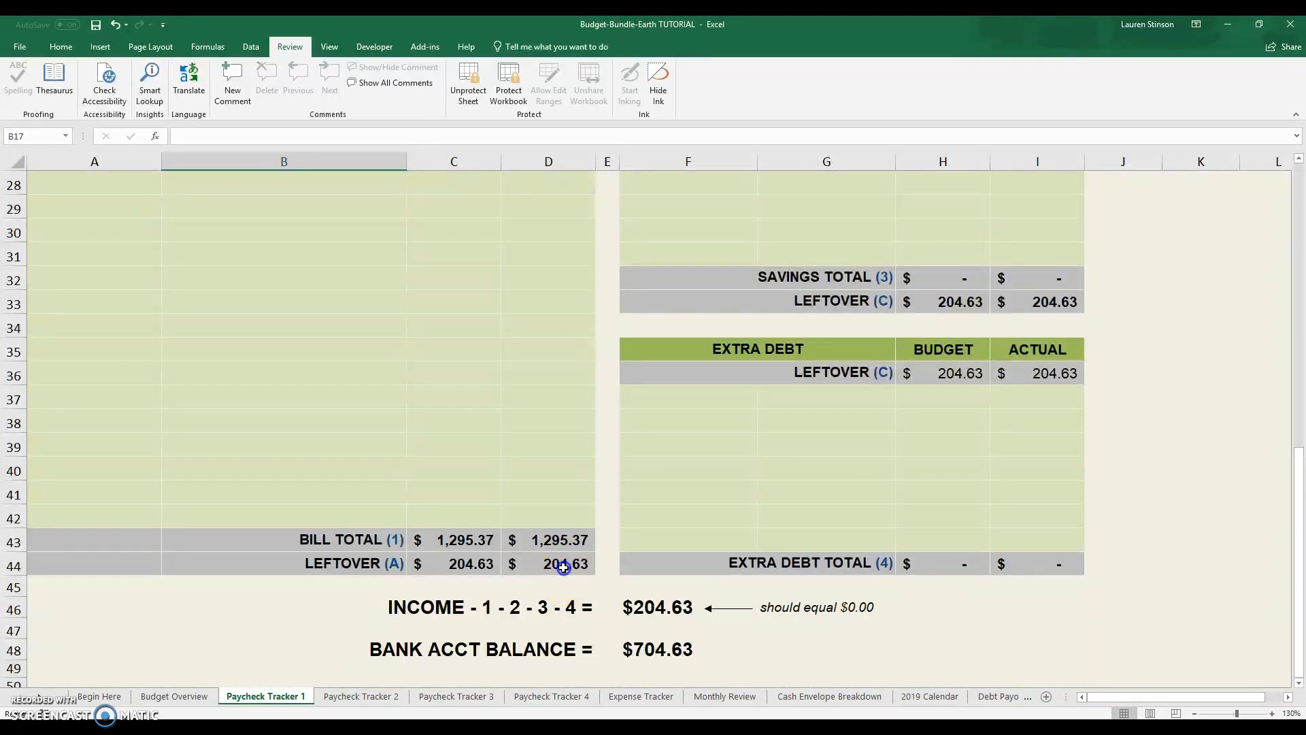
click(563, 570)
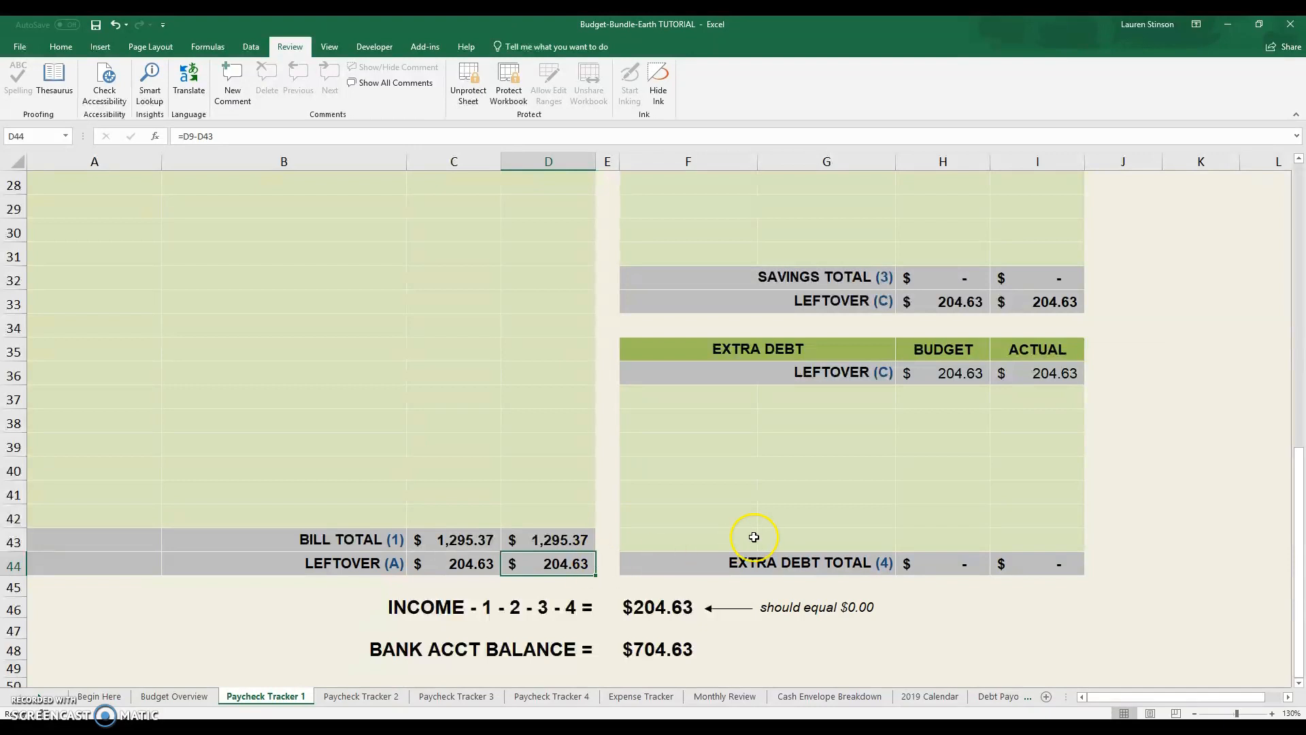
scroll(753, 537, up, 7)
scroll(841, 454, up, 1)
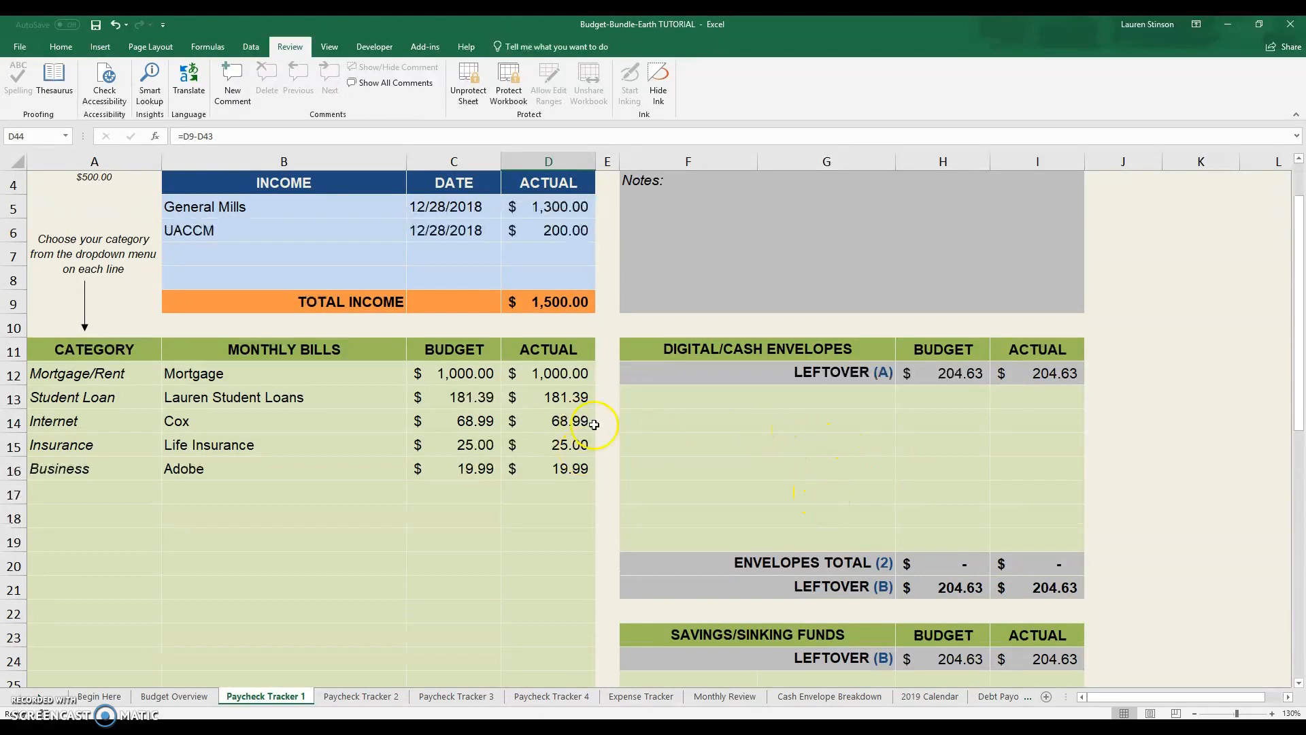
scroll(597, 426, down, 10)
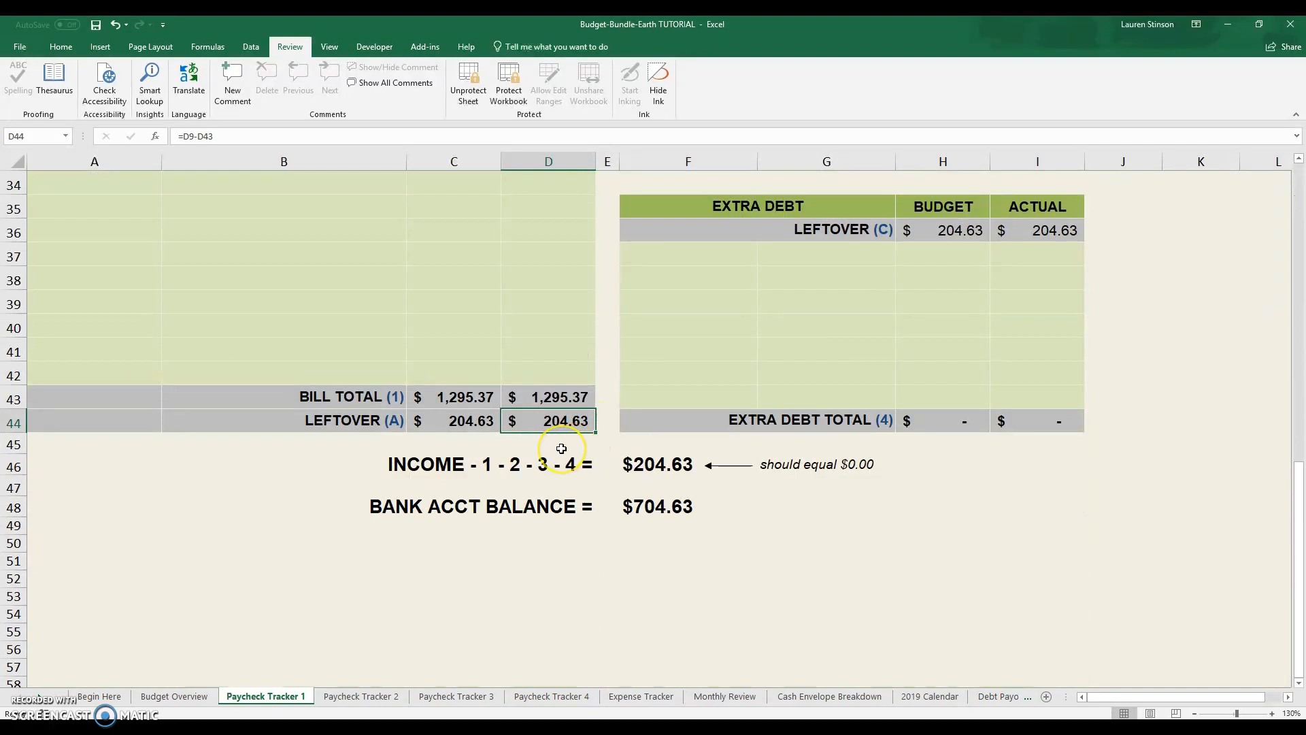
scroll(561, 449, up, 1)
scroll(561, 449, up, 10)
Step: Clear the actual amount of the UACCM income in D6 and check the effect on the leftover amounts
click(570, 234)
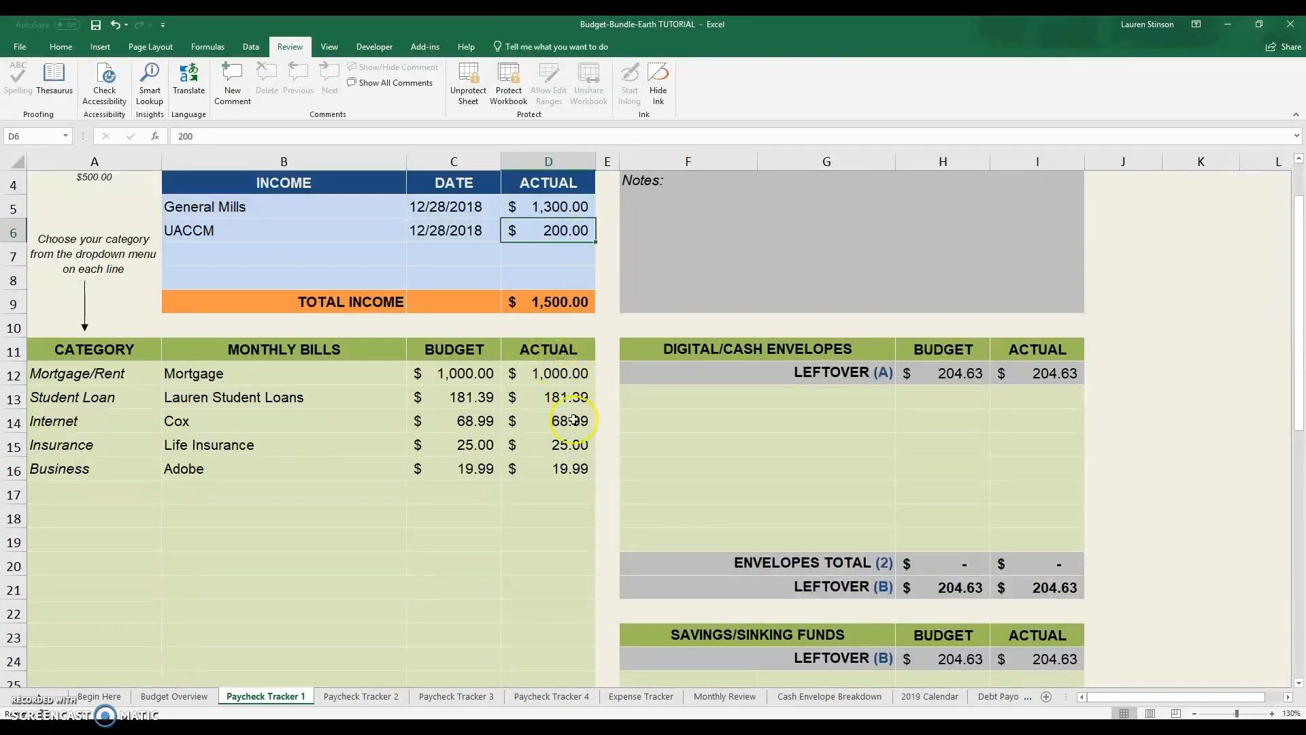
key(Delete)
click(559, 514)
scroll(560, 507, down, 7)
scroll(560, 504, down, 2)
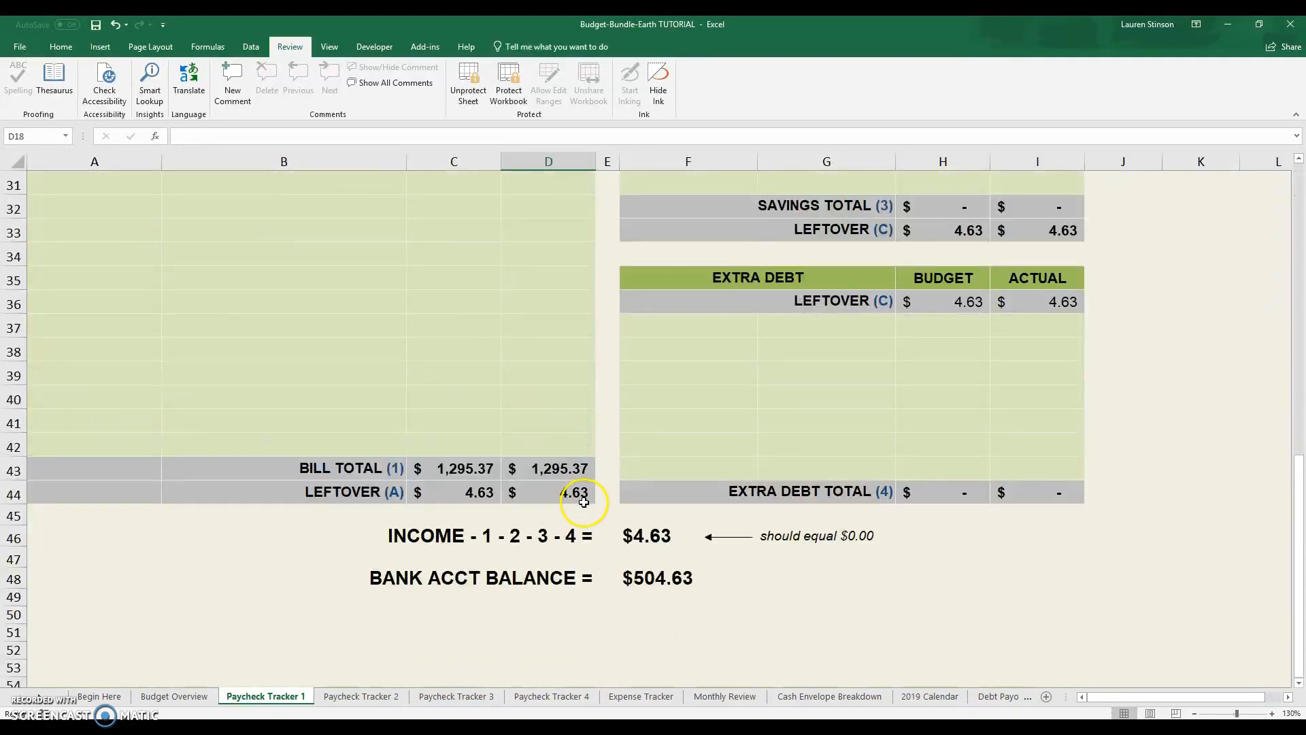
Step: Set the actual amount of the UACCM income in D6 back to 200
scroll(505, 492, up, 10)
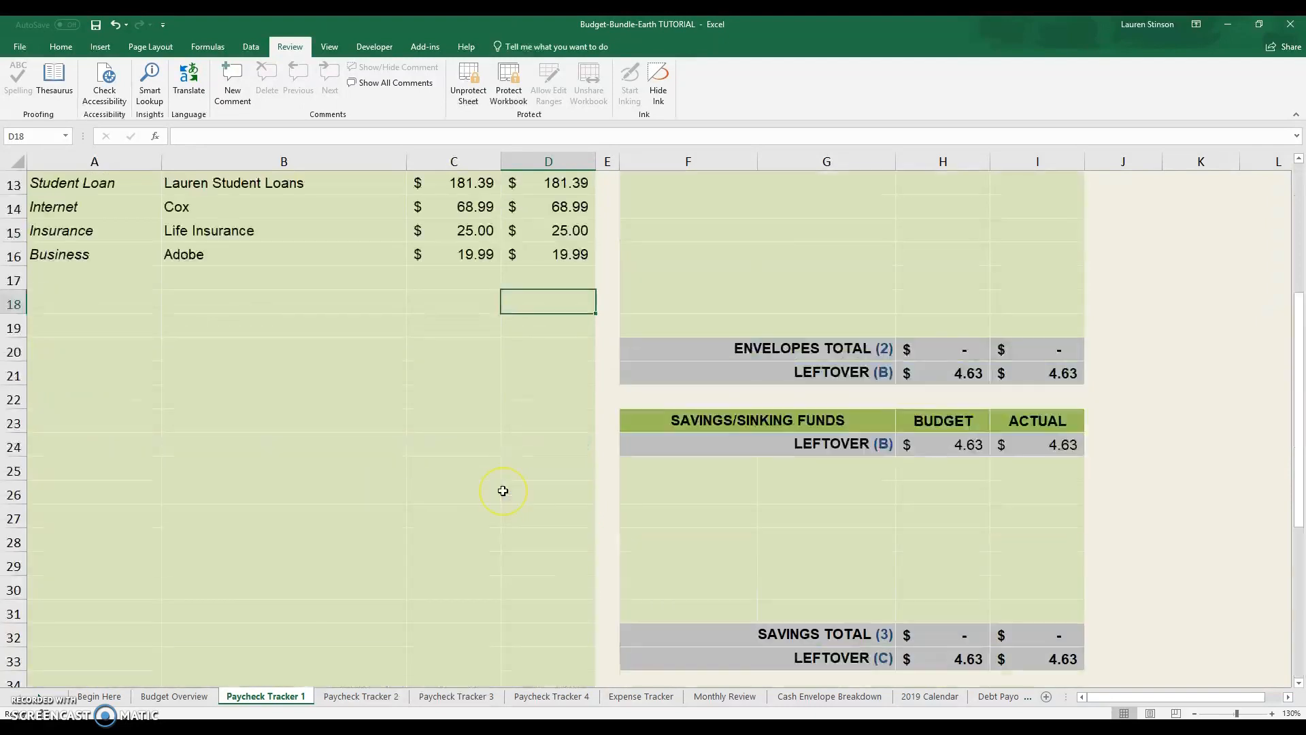
scroll(517, 497, down, 1)
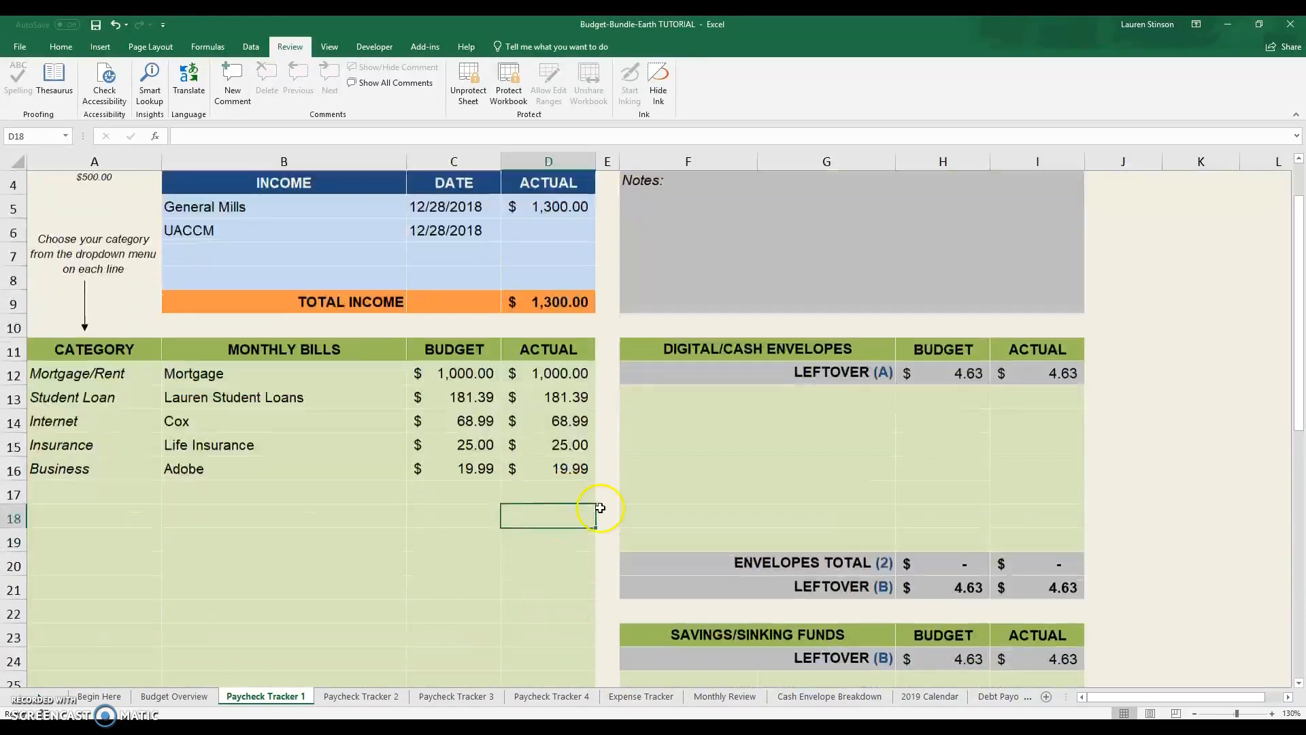
scroll(826, 435, down, 2)
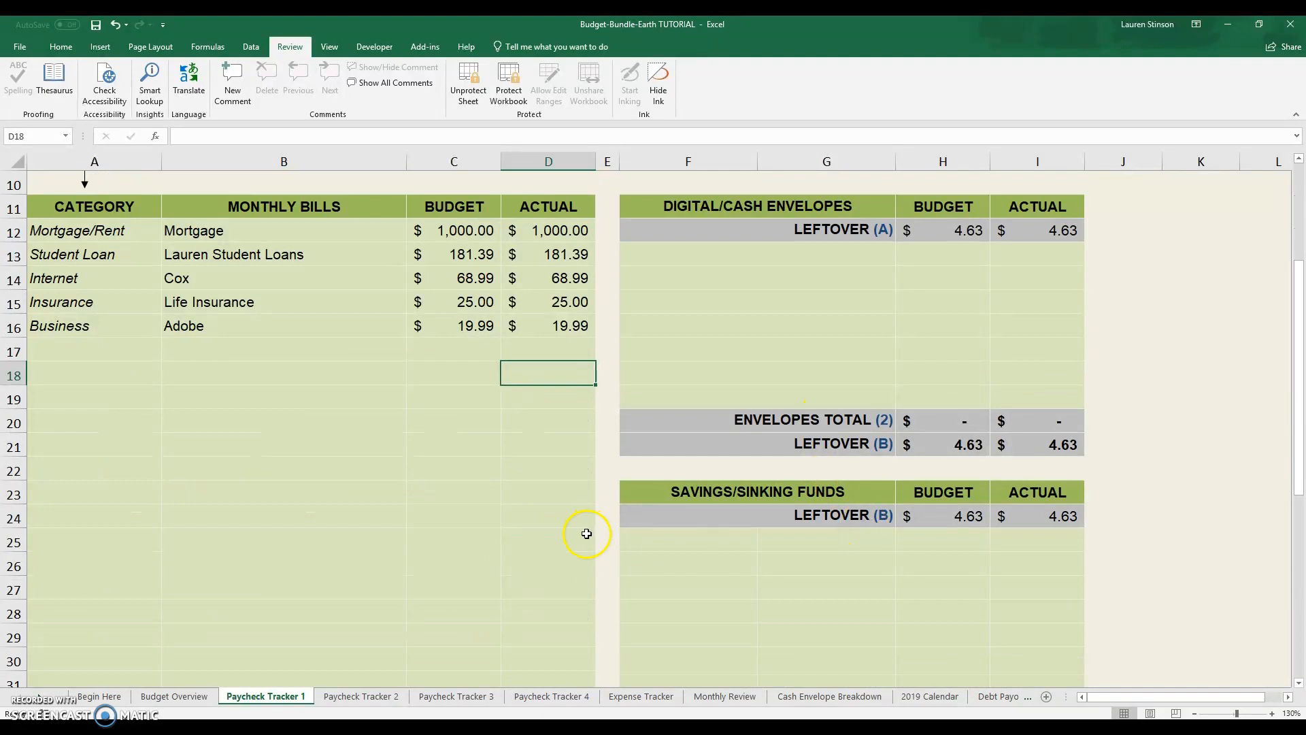
scroll(538, 556, up, 3)
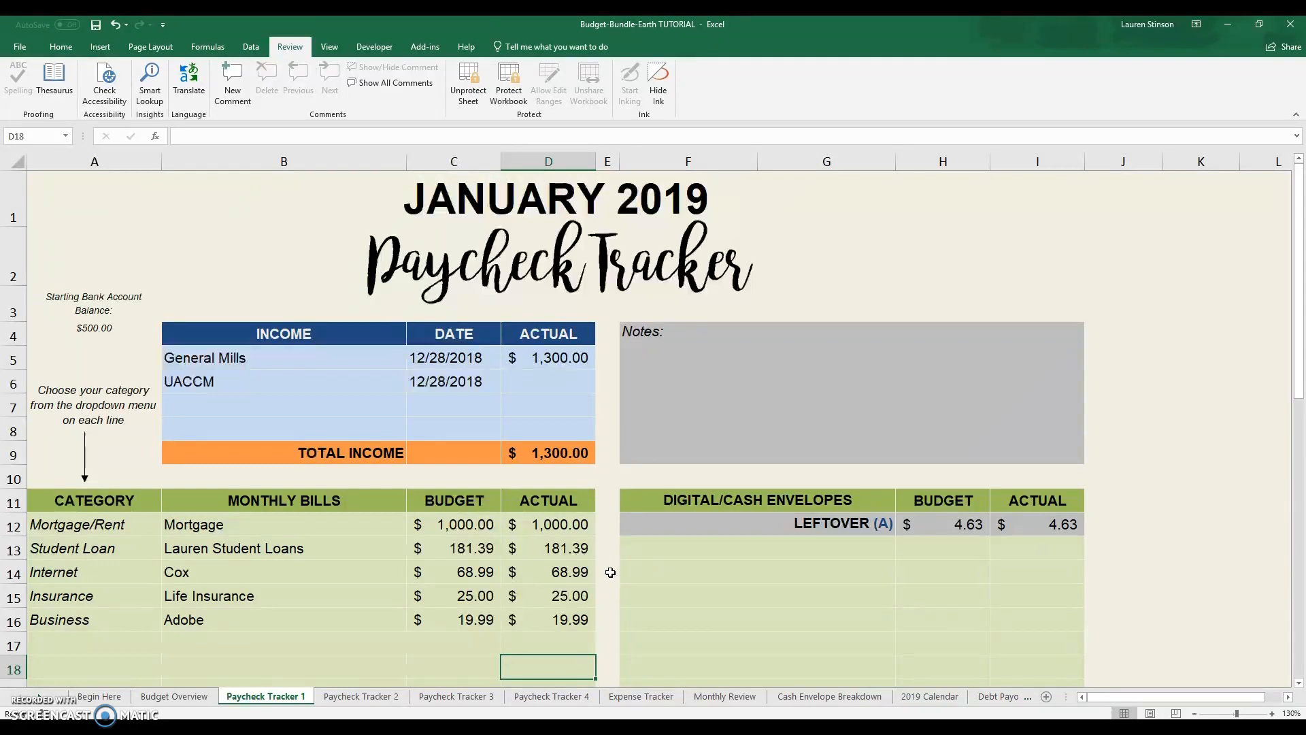
click(542, 386)
text(200)
key(Return)
Step: Add the first extra debt entry in row 37 with the category Debt Payment and the name Barclay
scroll(982, 467, down, 2)
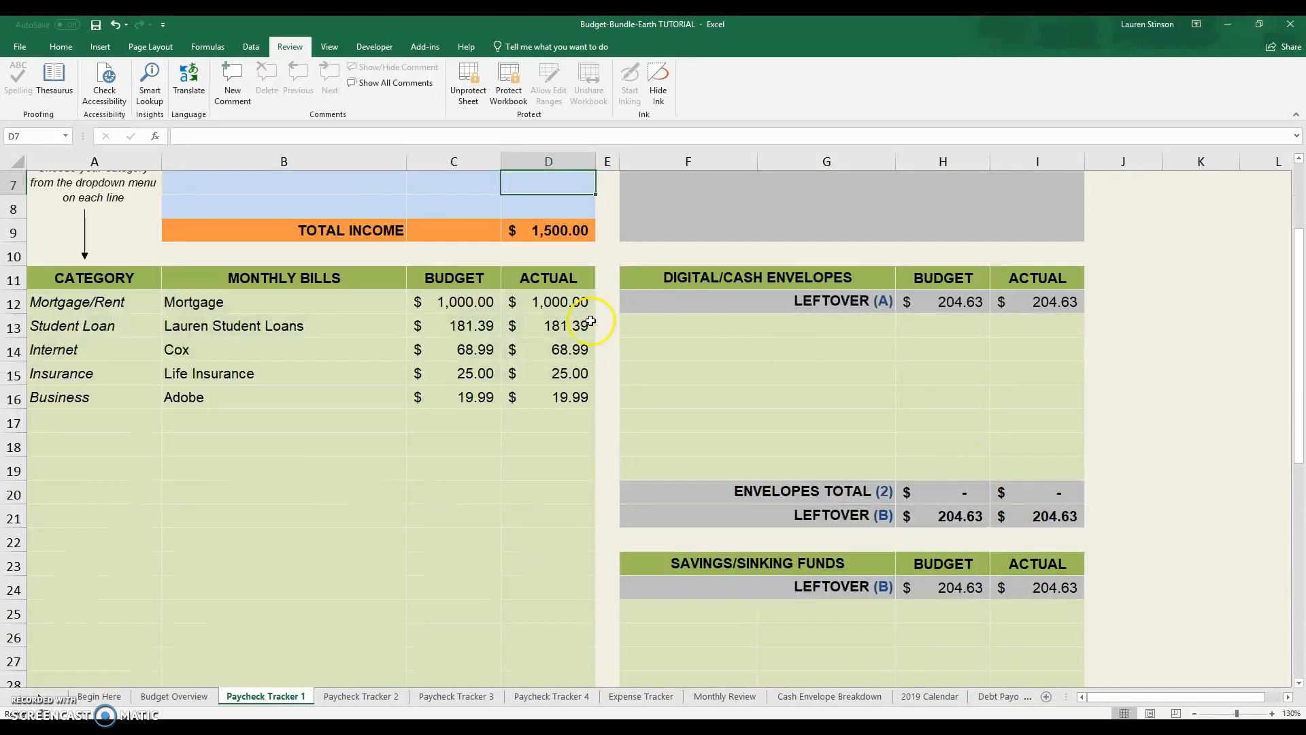
scroll(586, 286, up, 1)
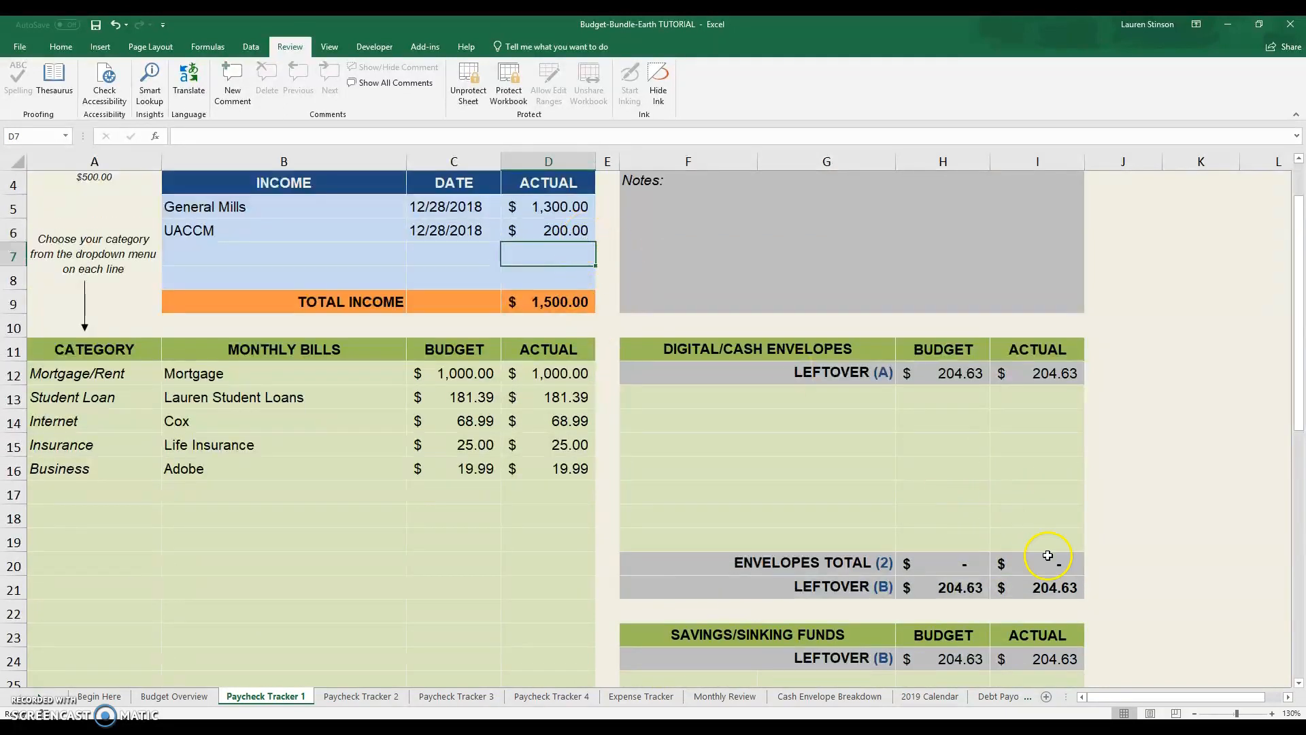
scroll(1081, 599, down, 5)
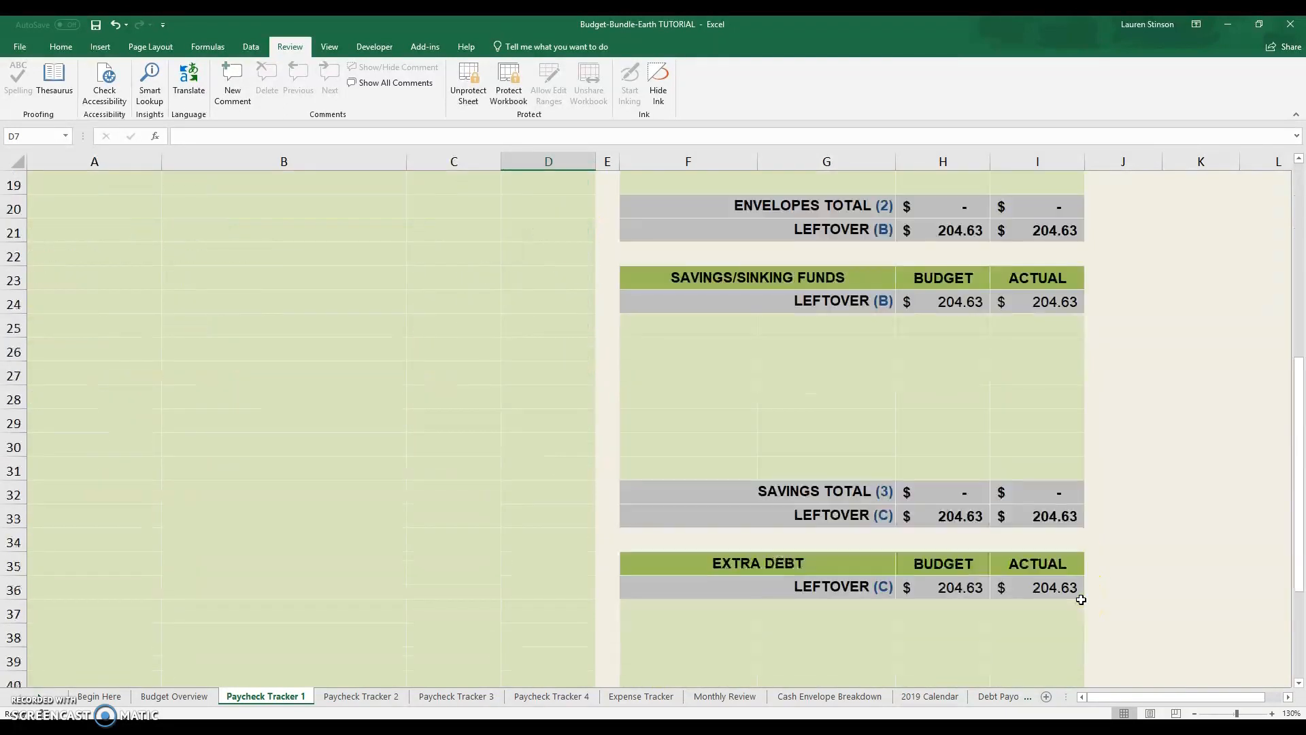
scroll(884, 558, down, 2)
scroll(789, 517, down, 1)
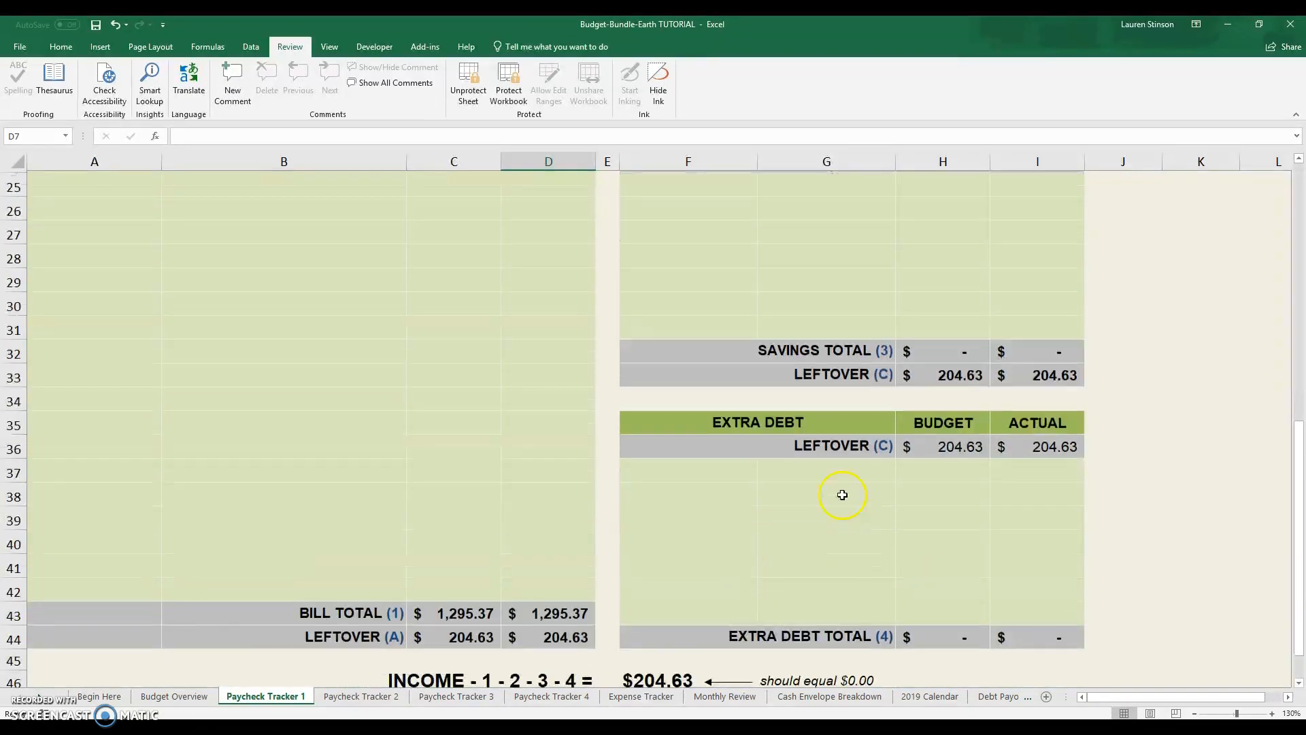
click(738, 471)
click(763, 472)
click(761, 561)
click(766, 560)
click(732, 510)
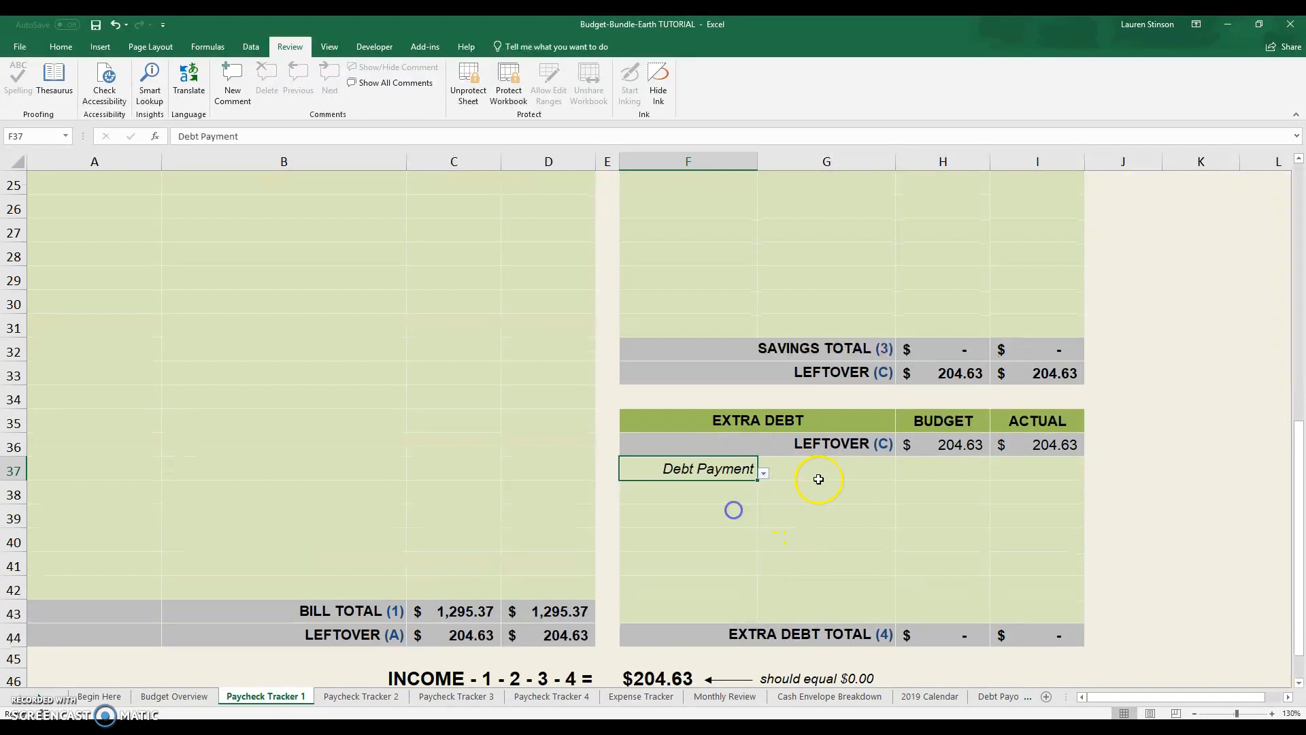
click(819, 470)
text(Bar)
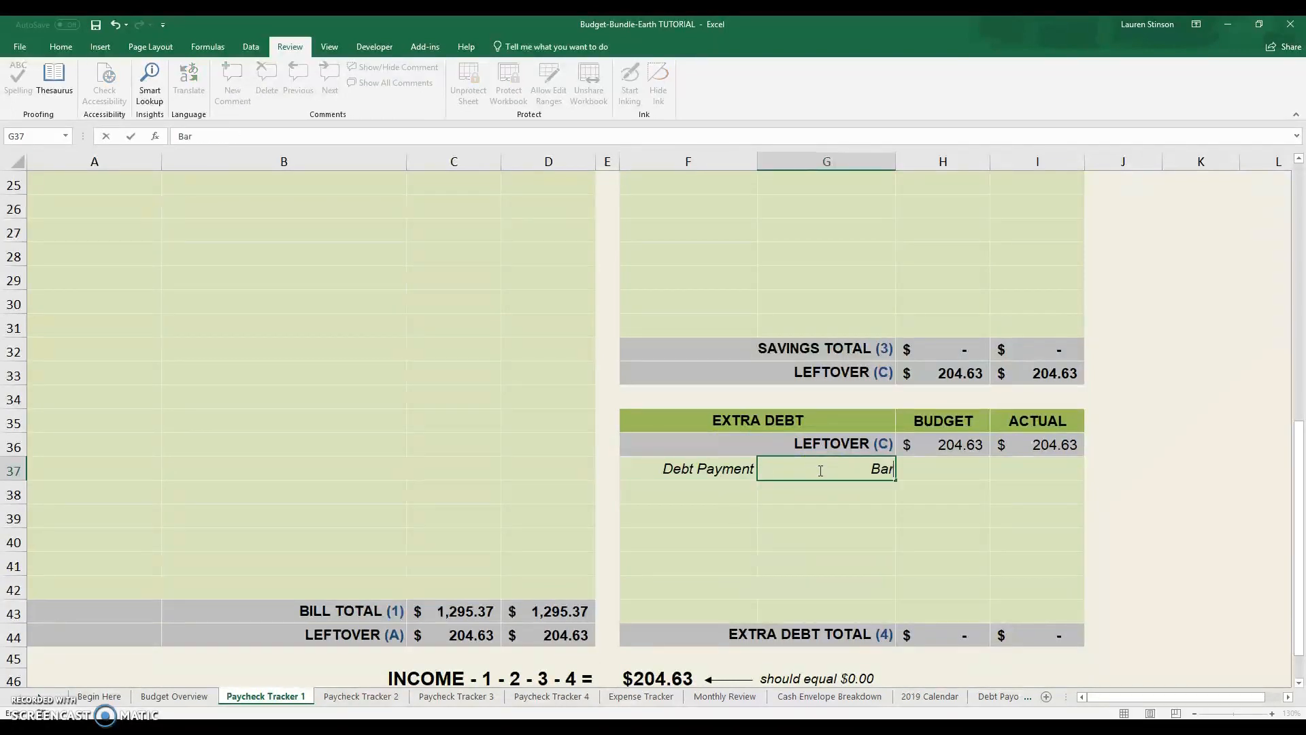
text(clay)
Step: Give the Barclay debt payment a budget of zero and an actual amount of 204.63
key(Tab)
text(2)
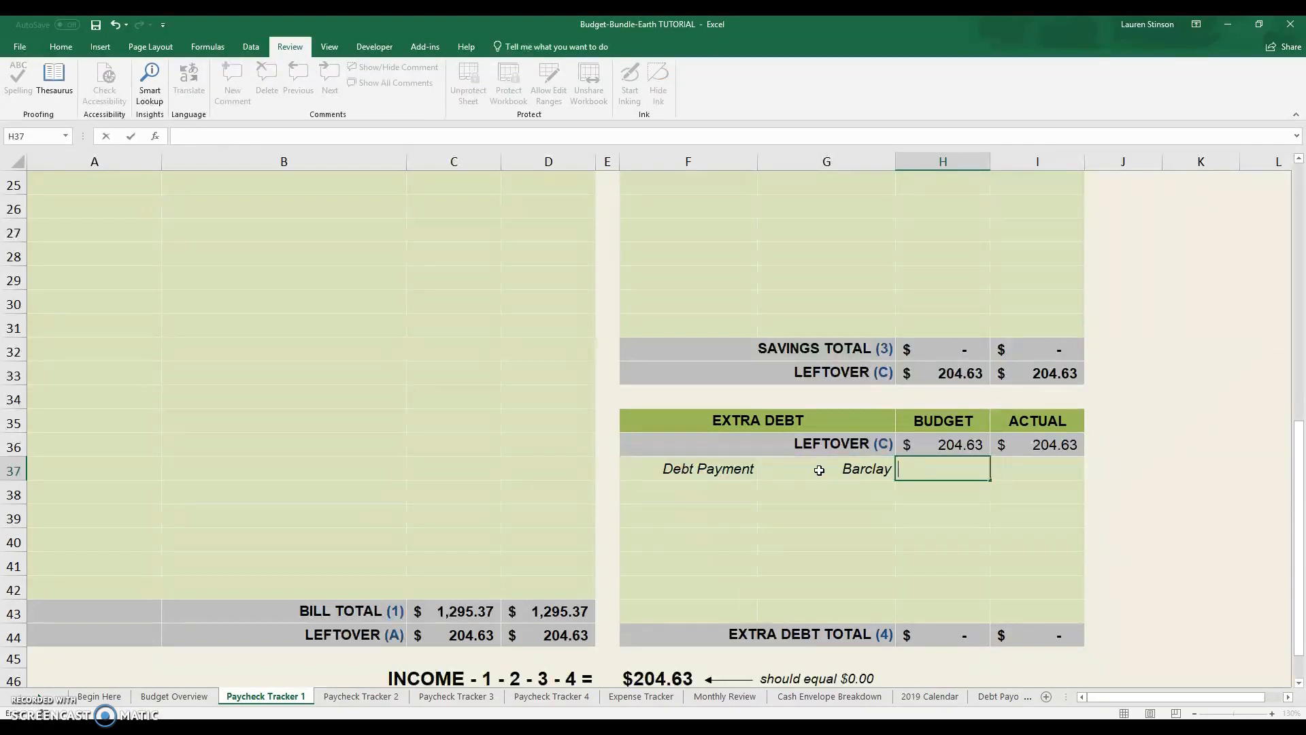
key(Tab)
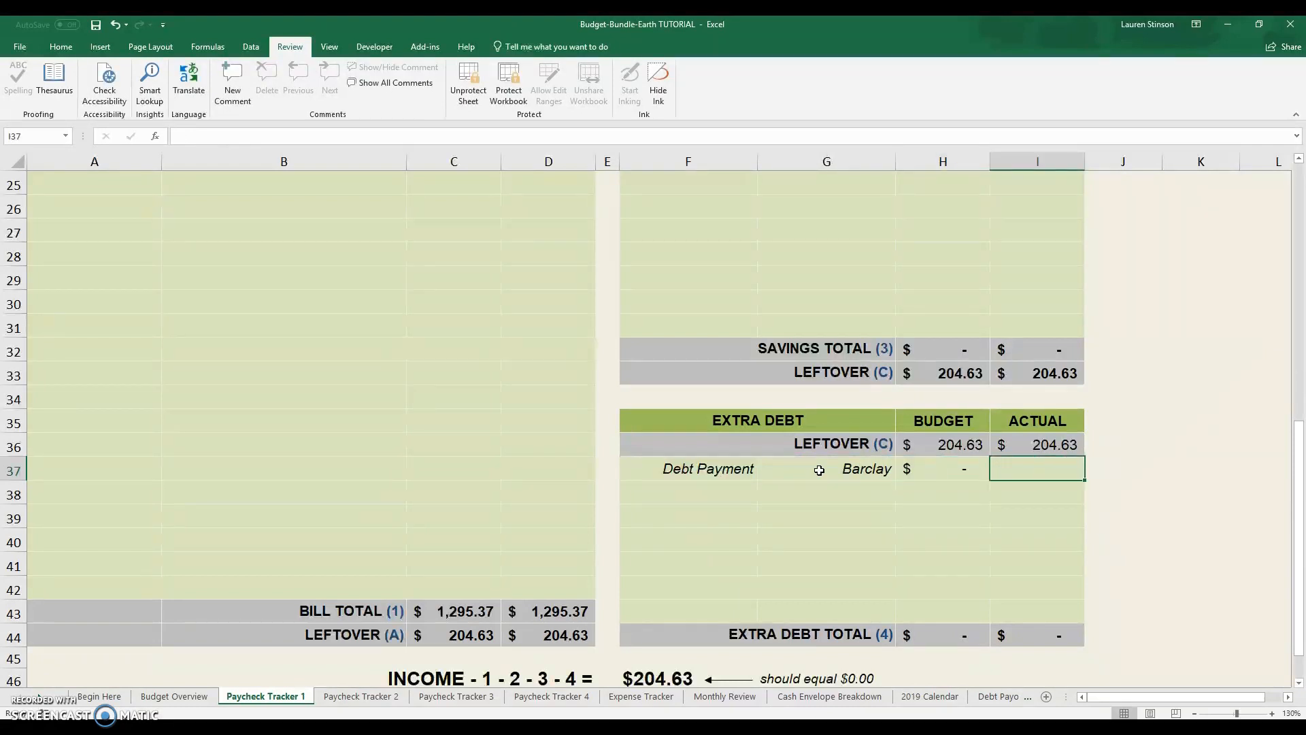
text(204.63)
key(Return)
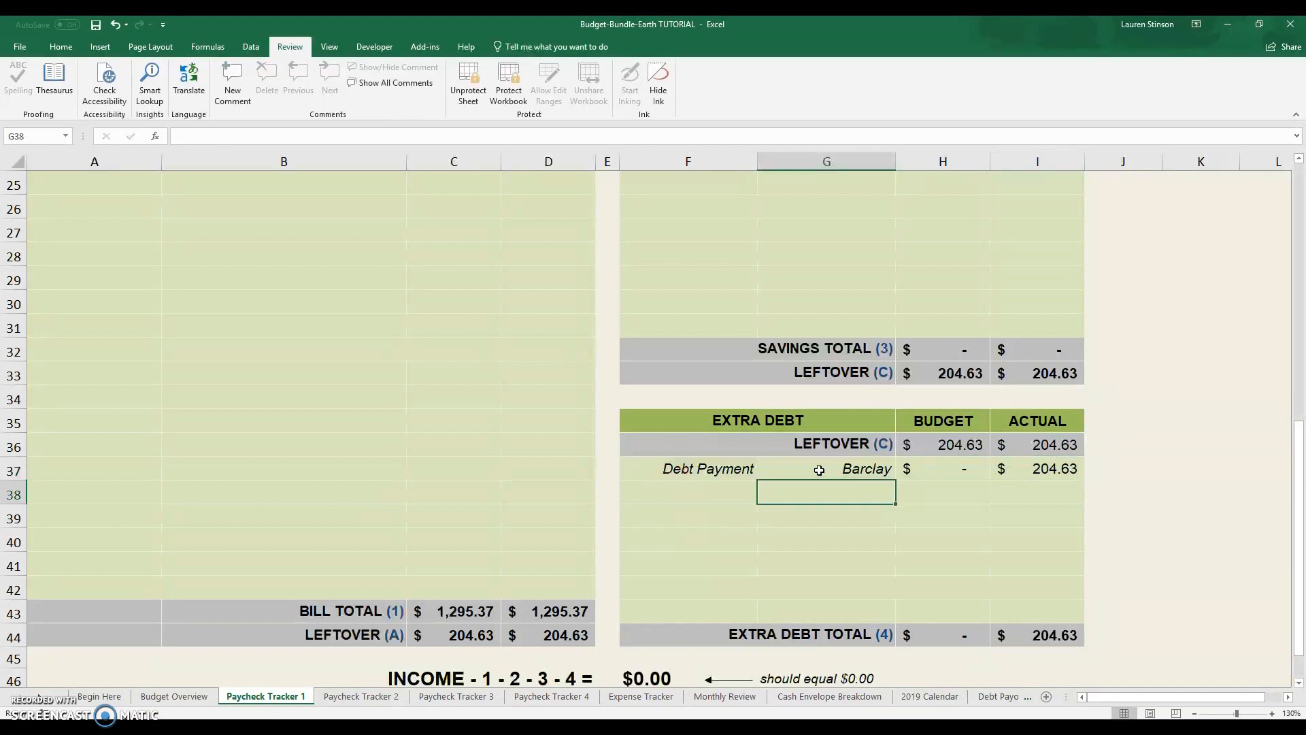
Step: Examine the income-minus-expenses result in F46 and the bank account balance against the total income and the actual bill amounts in D12:D16
scroll(713, 565, down, 1)
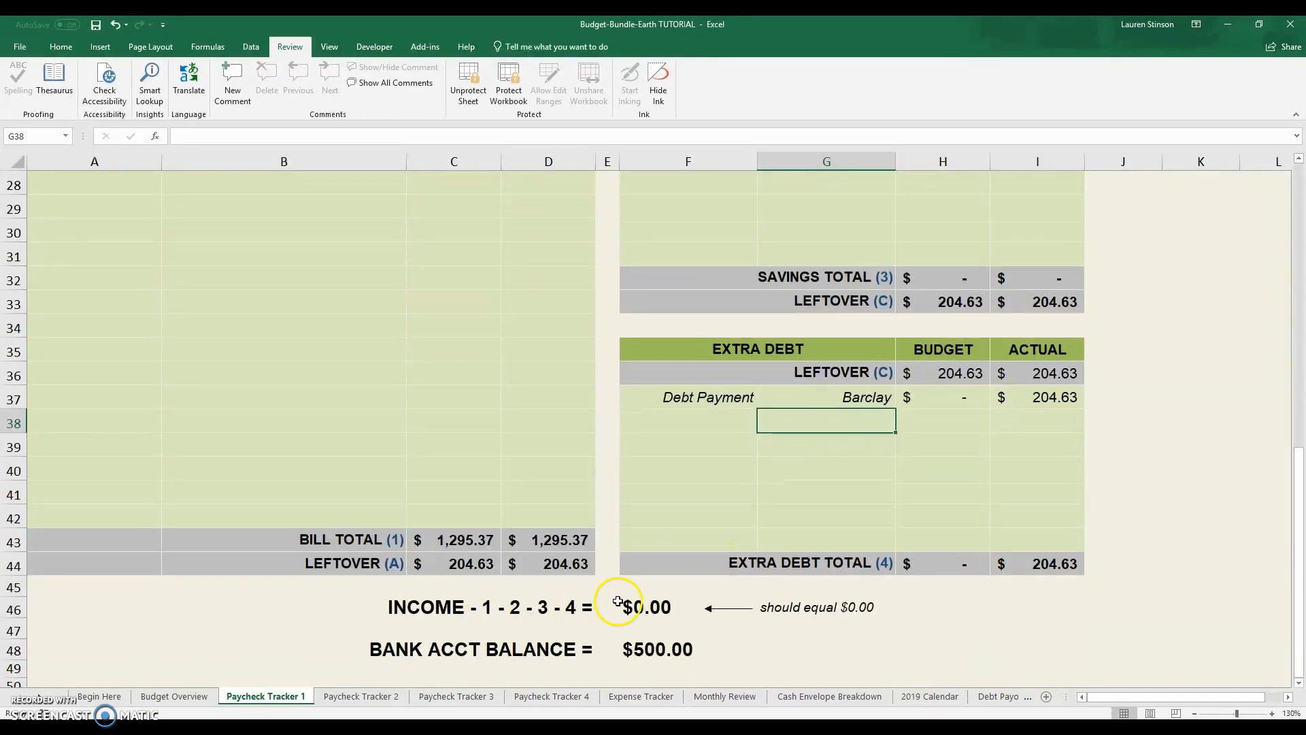
click(651, 606)
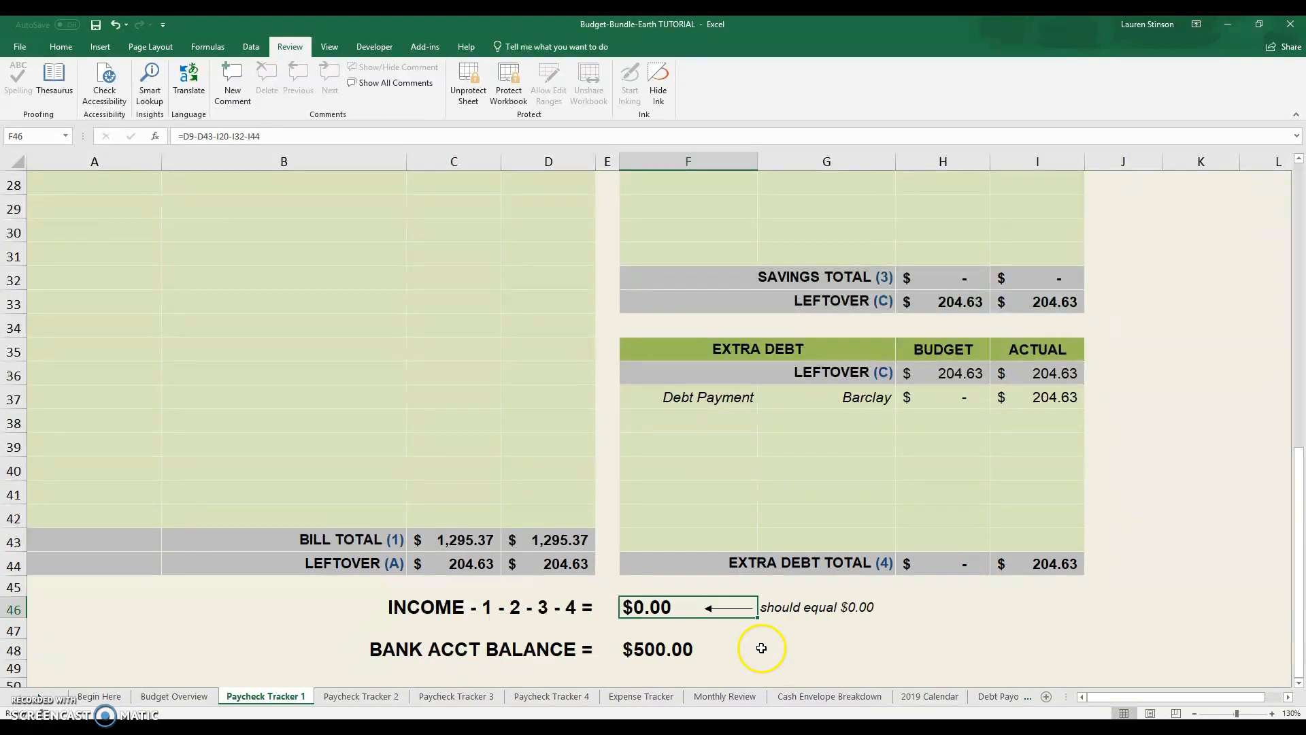
scroll(583, 598, up, 9)
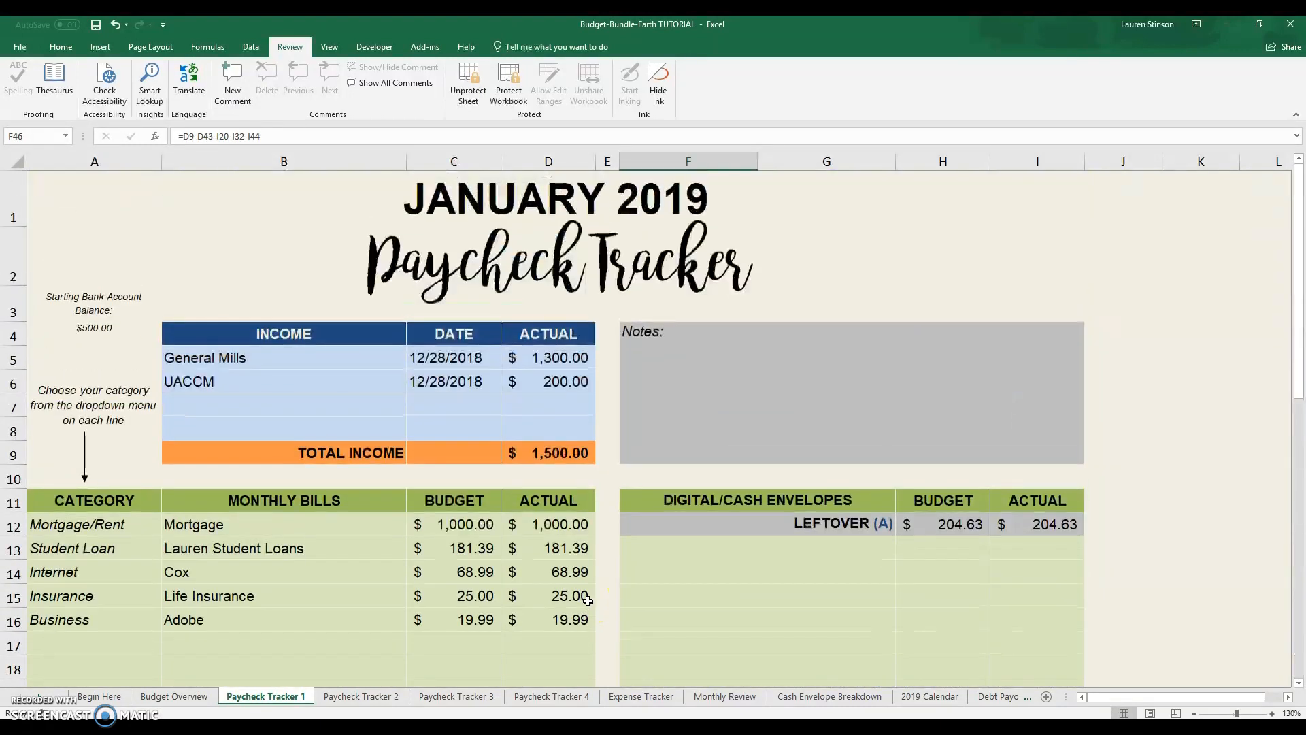
scroll(587, 600, down, 1)
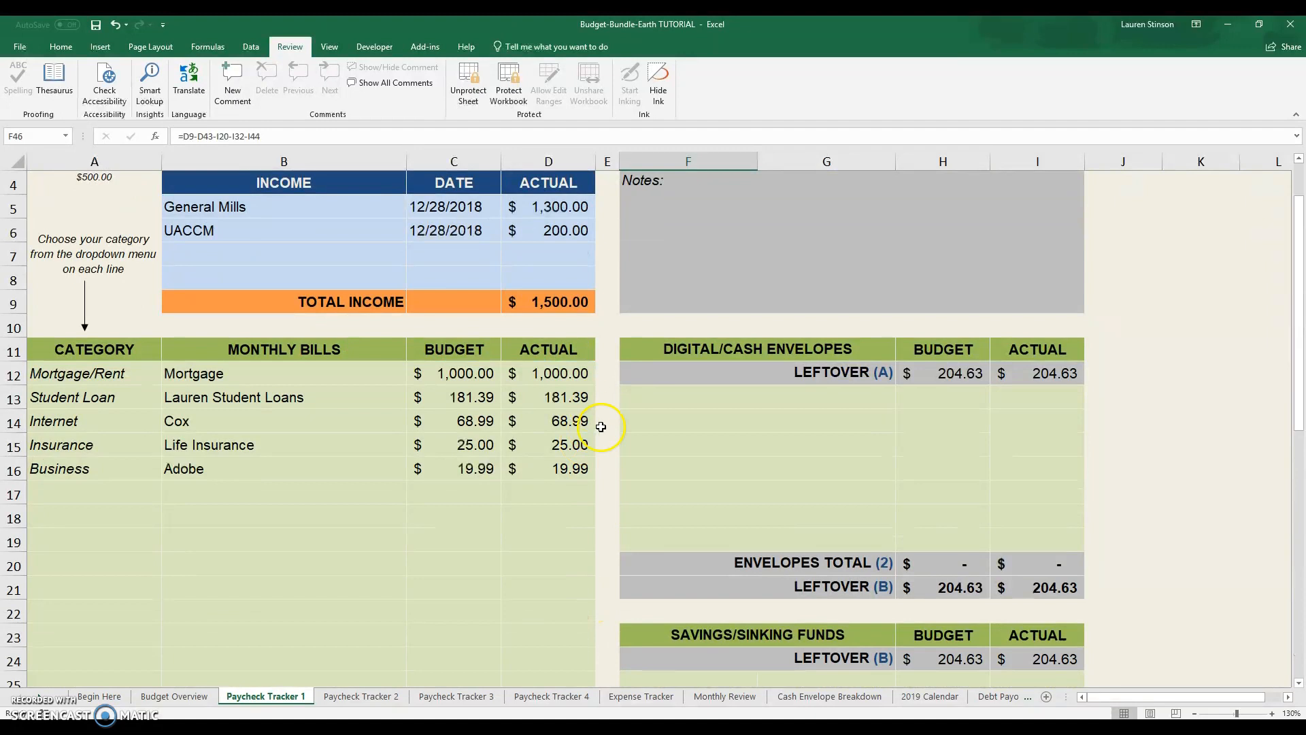
drag(577, 373, 577, 476)
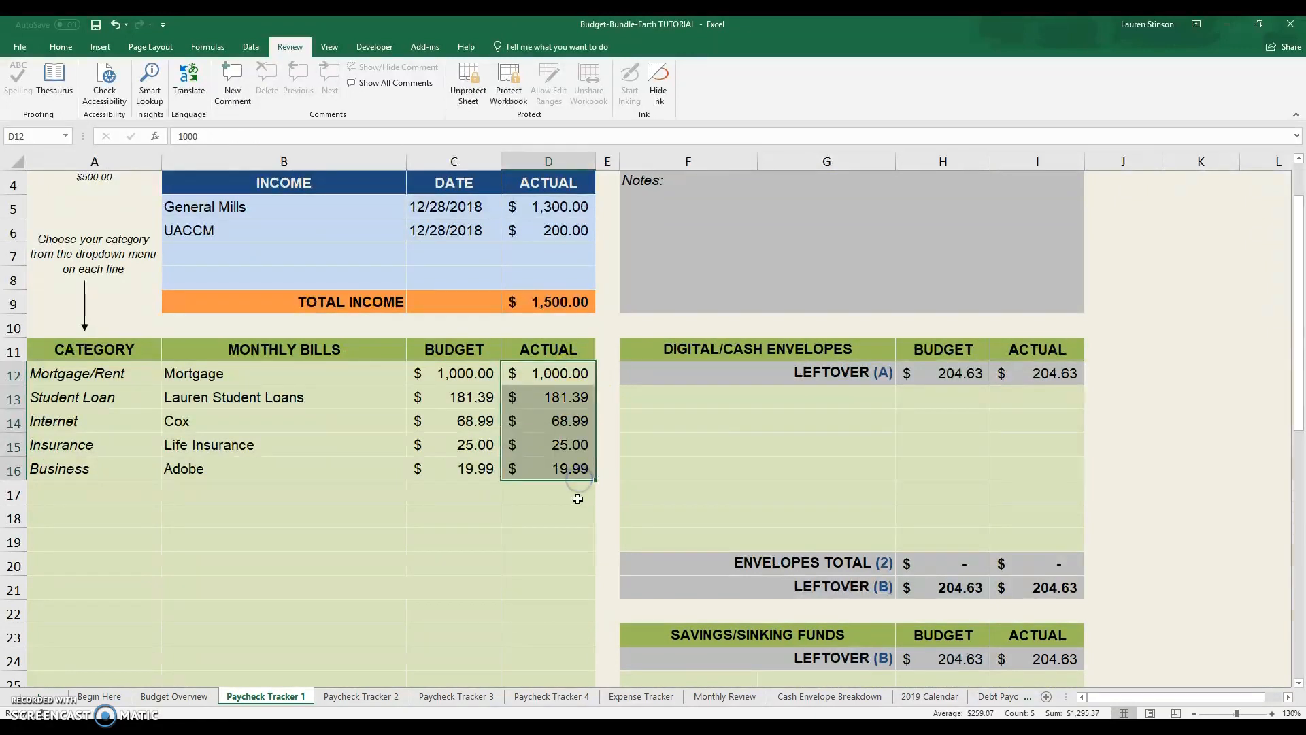
click(578, 496)
scroll(577, 524, up, 1)
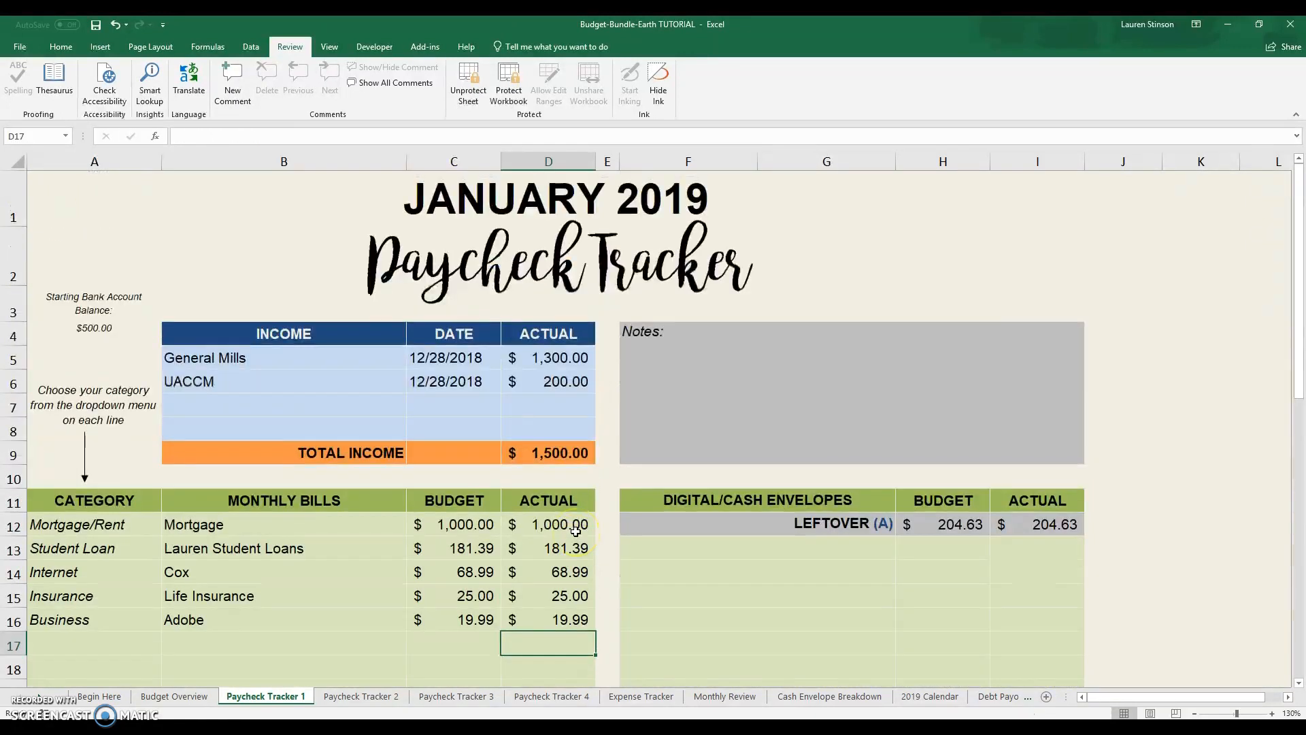
scroll(576, 531, down, 1)
scroll(575, 531, up, 1)
scroll(751, 539, down, 1)
scroll(604, 545, up, 1)
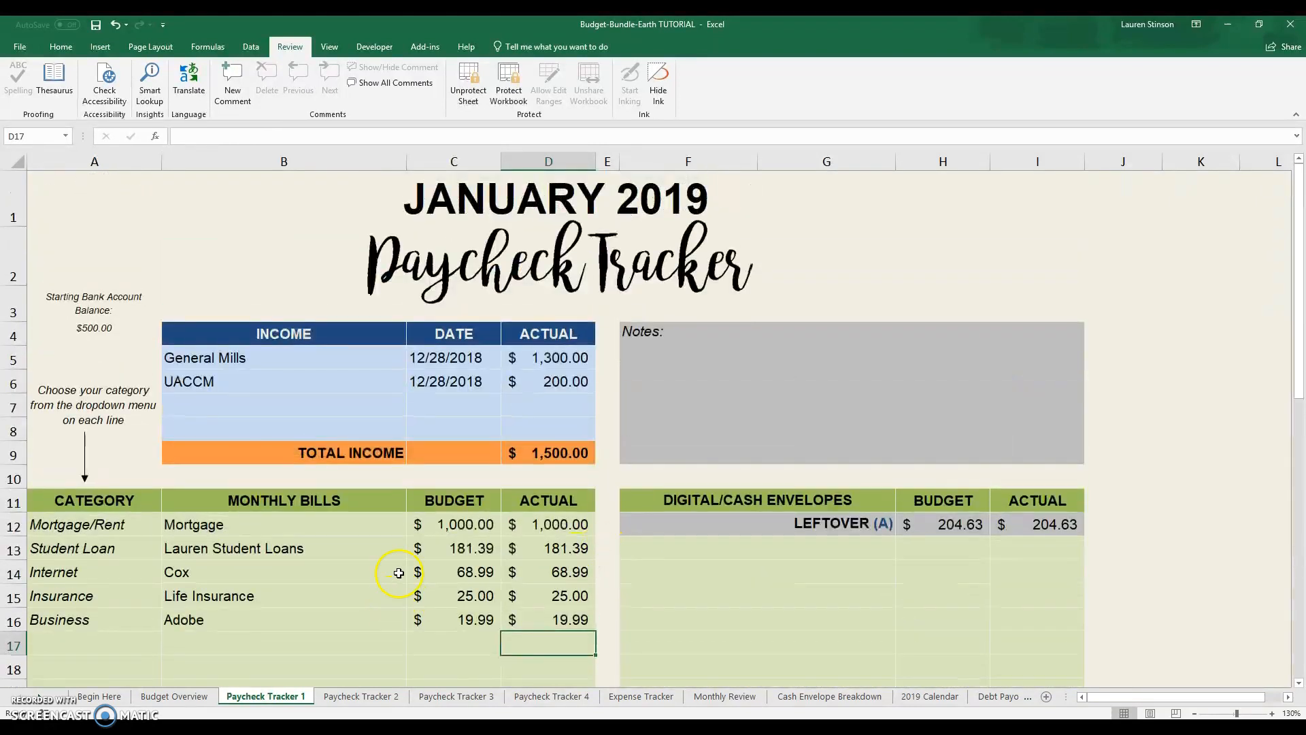
Step: On the Paycheck Tracker 2 sheet, enter the General Mills income in row 5 with the date 1/14/2019 and the actual amount 1300
click(178, 696)
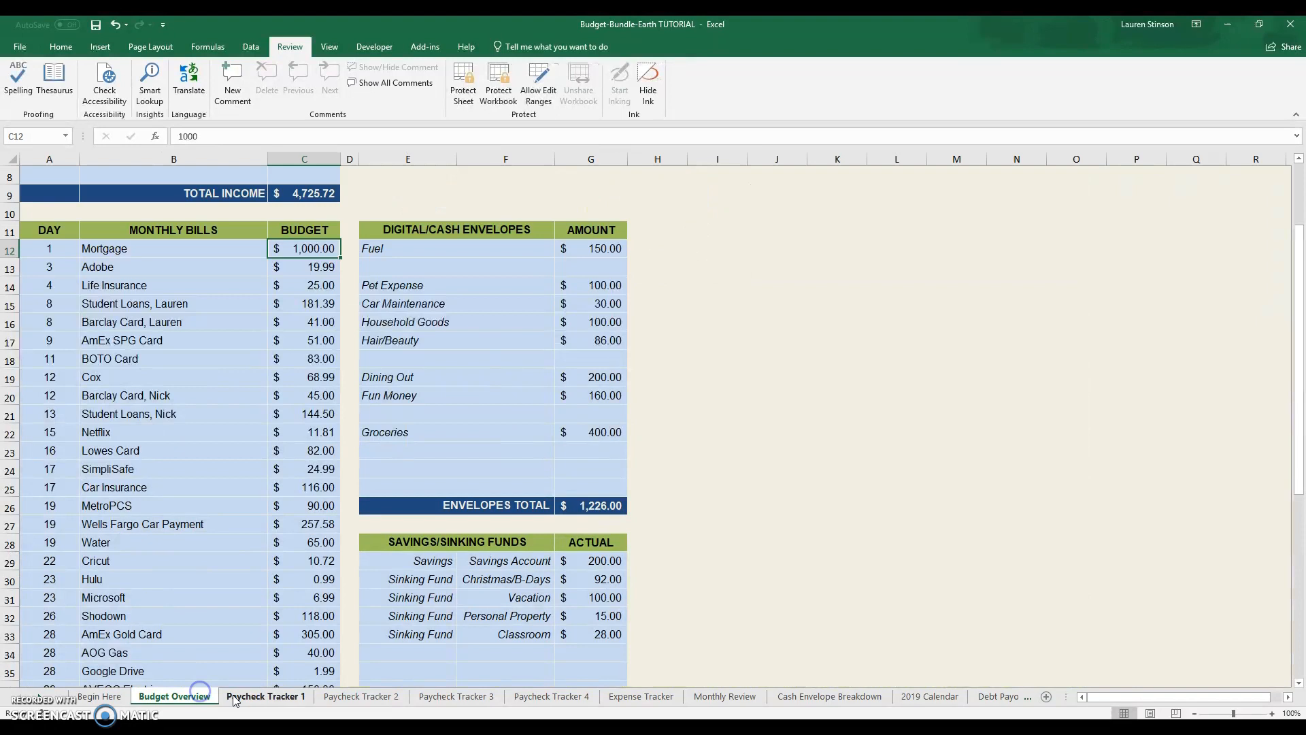
click(265, 696)
click(349, 696)
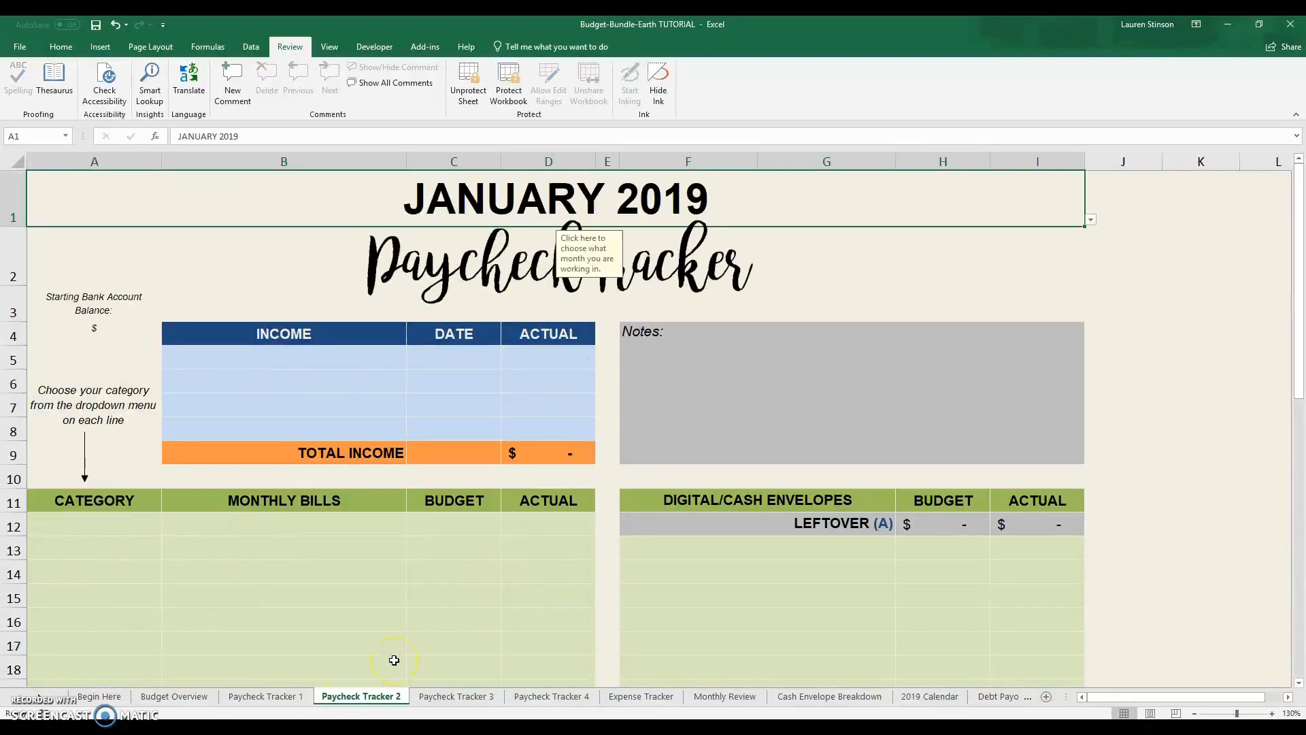
click(304, 363)
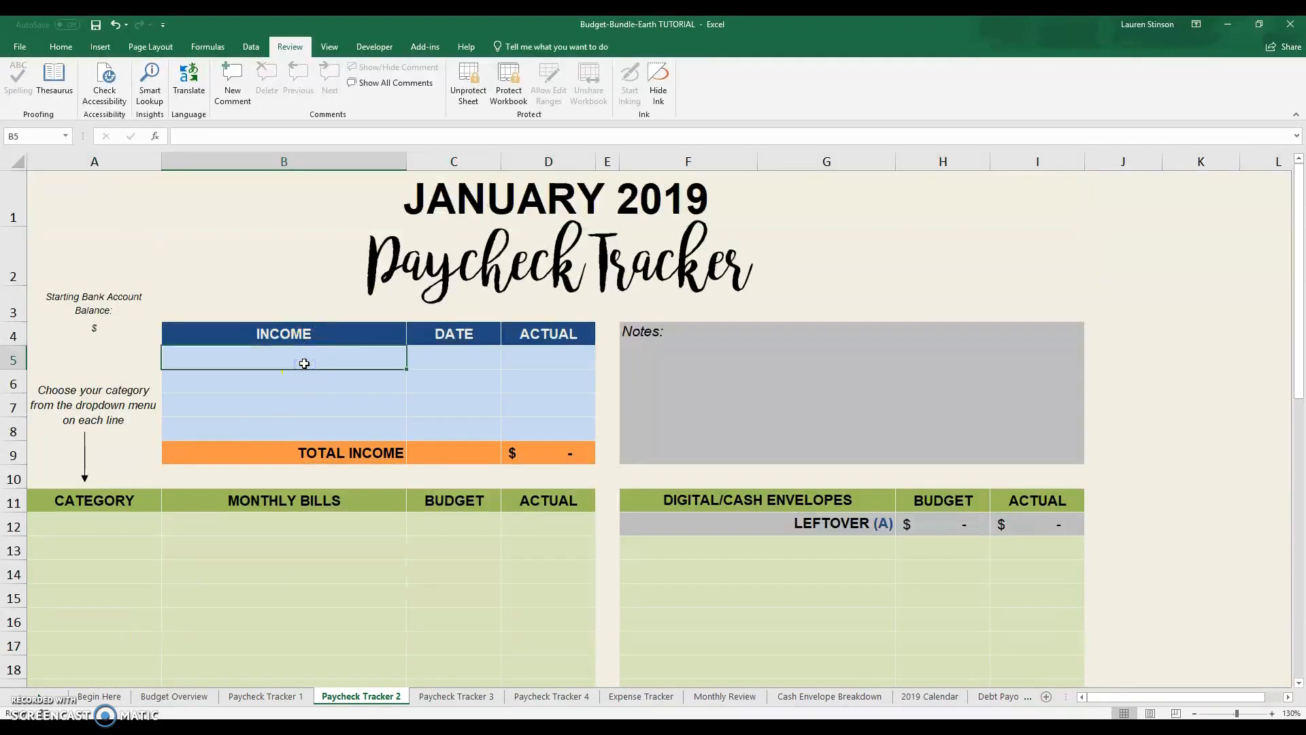
text(General Mills)
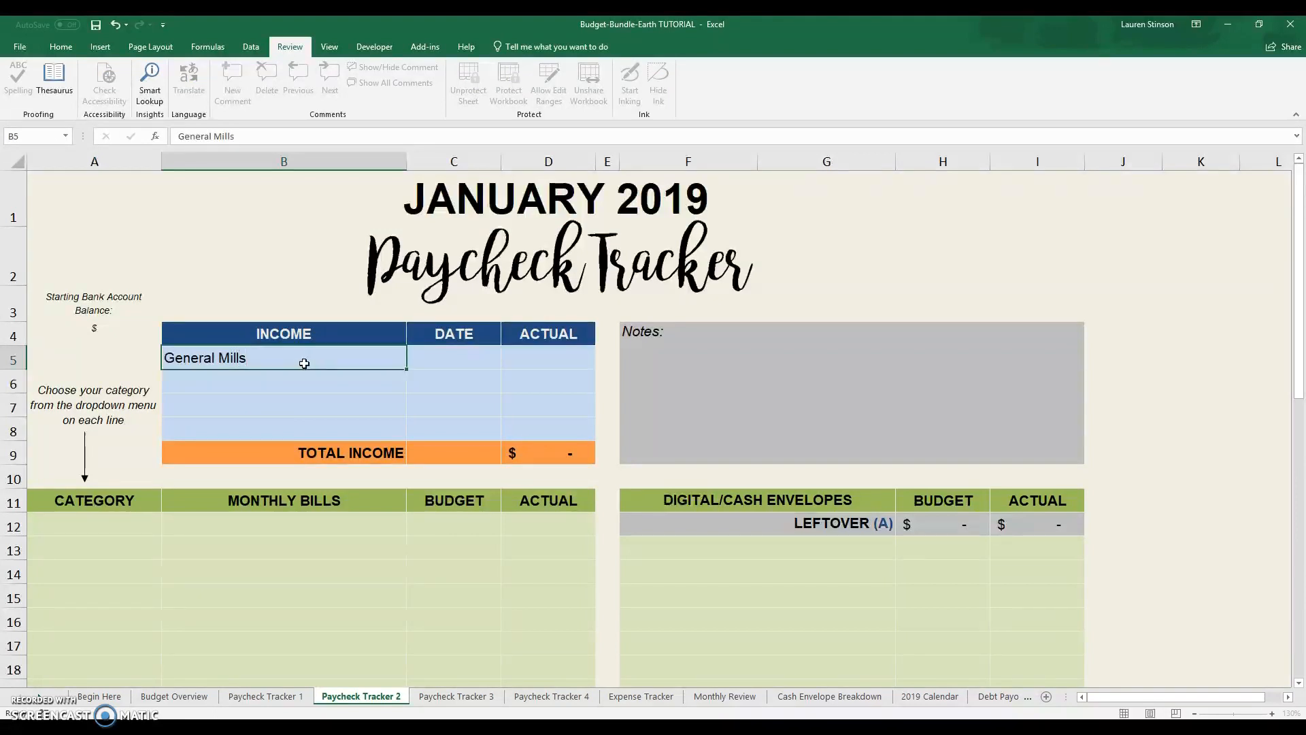
key(Tab)
text(1/)
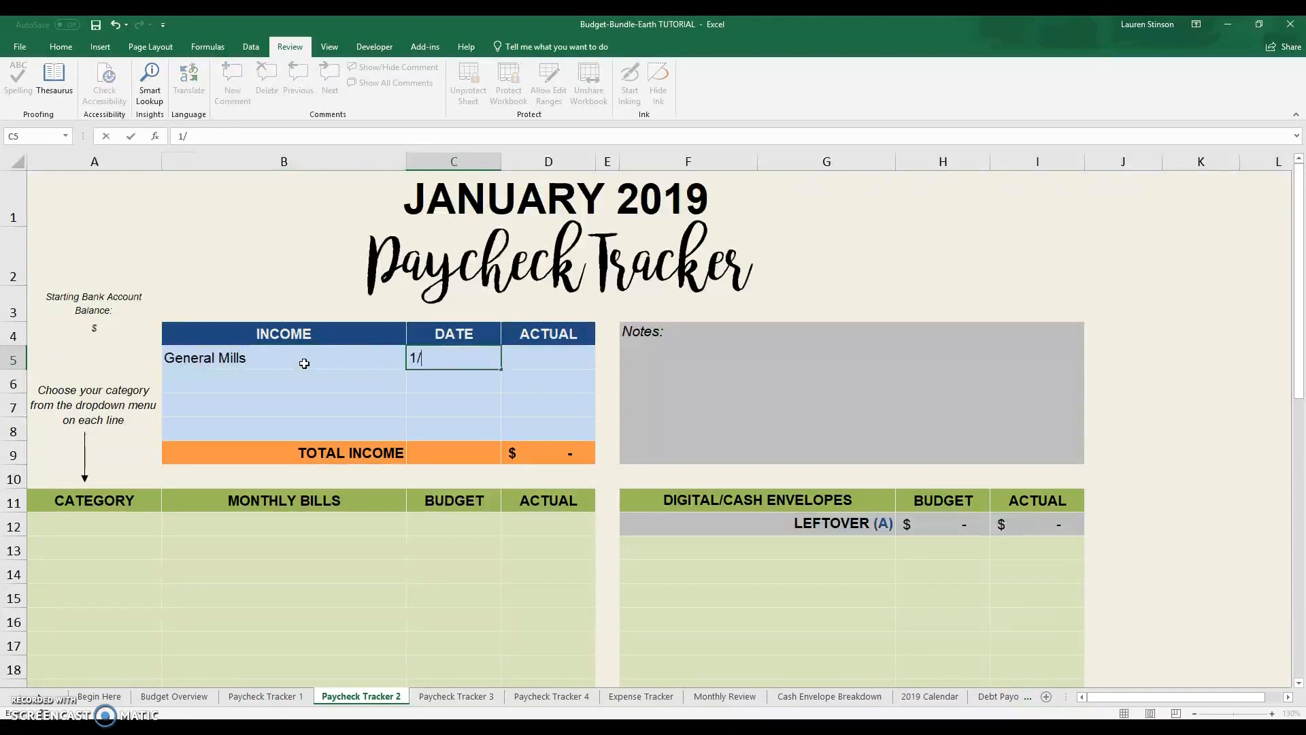
key(Tab)
text(1300)
key(Return)
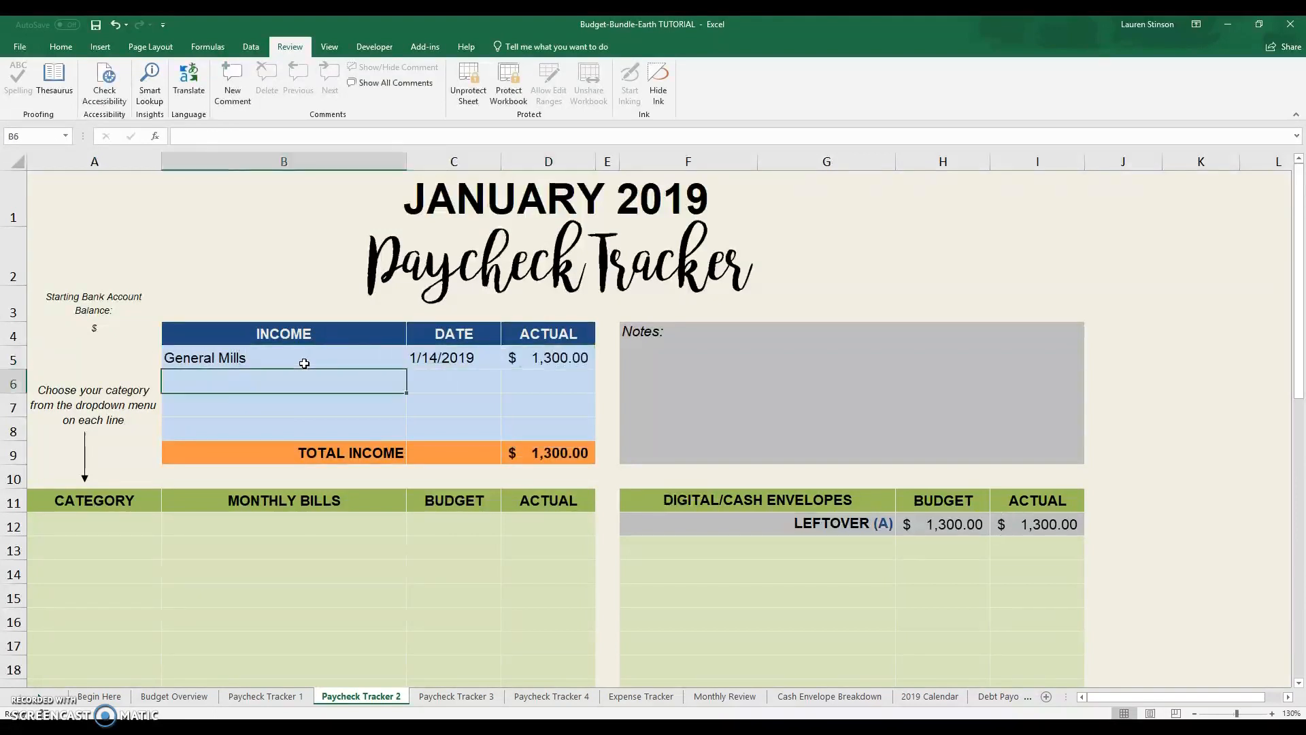
Step: Add the first monthly bill in row 12 with the category Television and the name Netflix
click(121, 525)
click(168, 528)
click(172, 598)
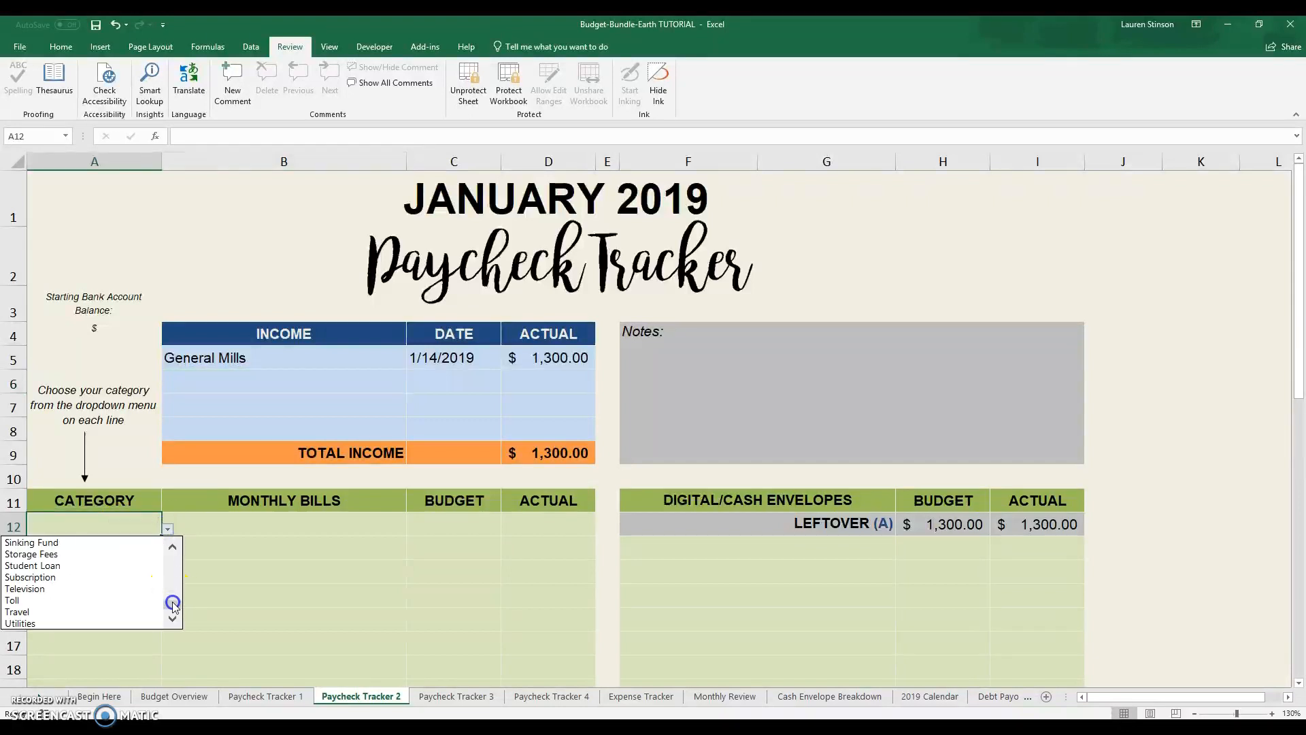
click(142, 589)
click(231, 529)
text(Netflix)
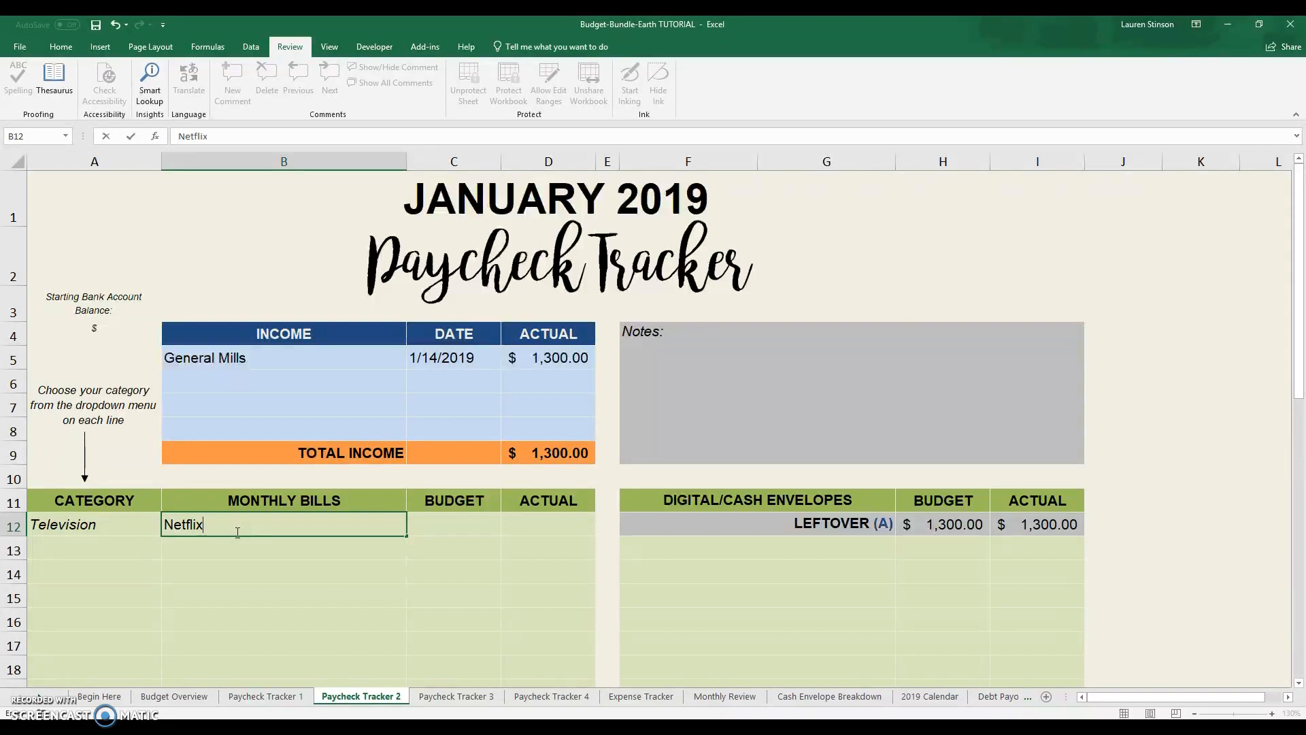
key(Return)
Step: Set the bill category in A13 to Debt Payment and the one in A14 to Cell Phone
click(140, 552)
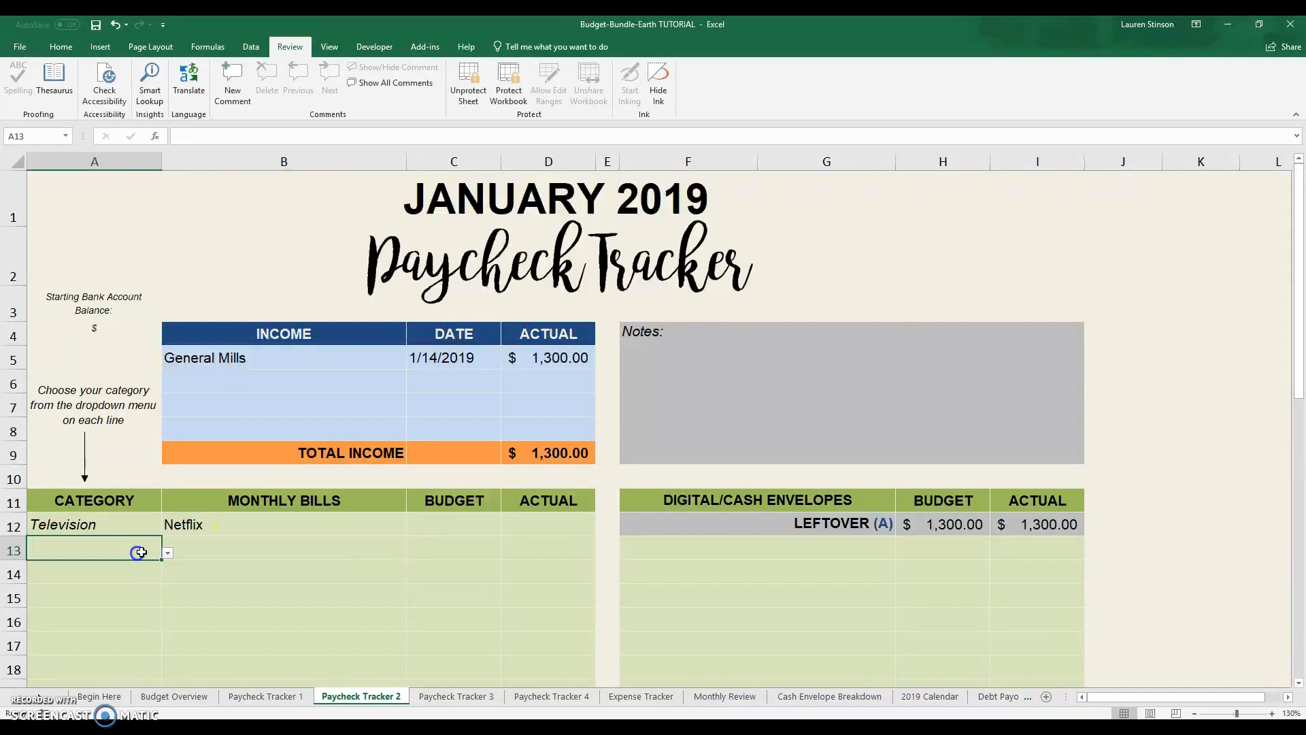
click(172, 553)
click(173, 618)
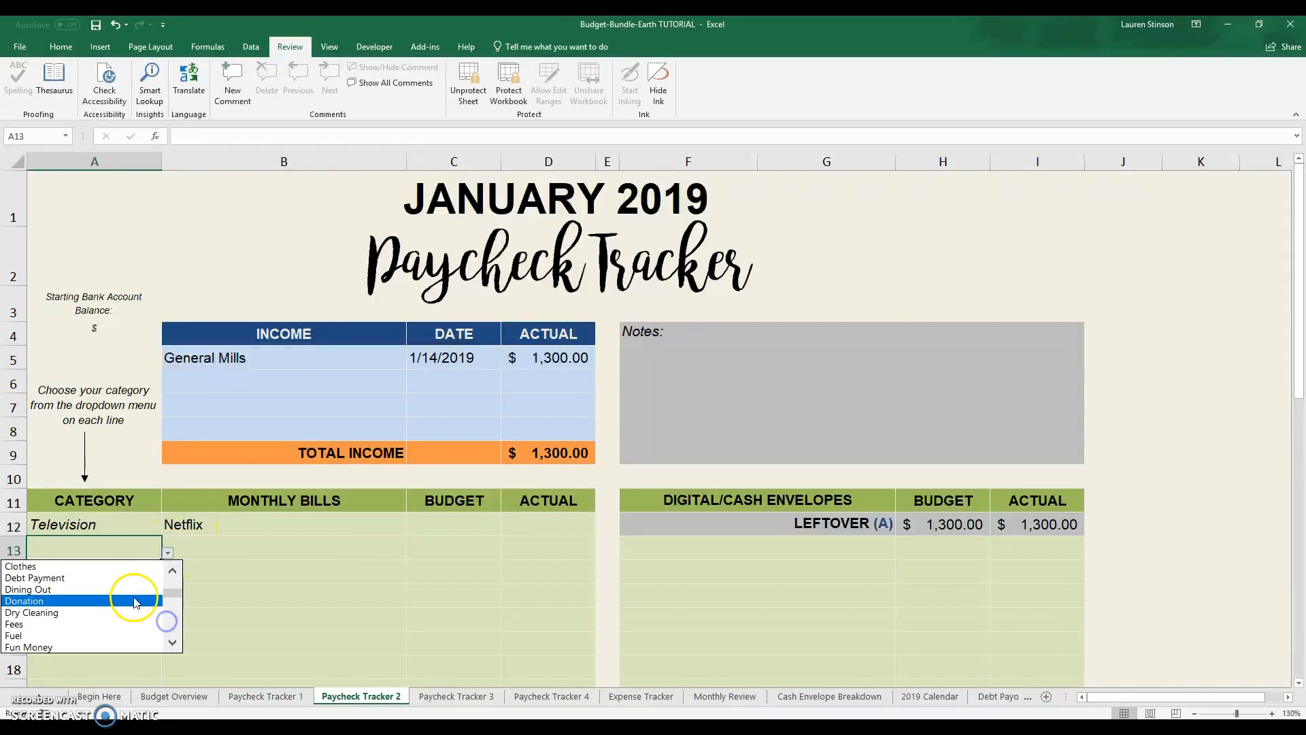
click(125, 584)
click(127, 570)
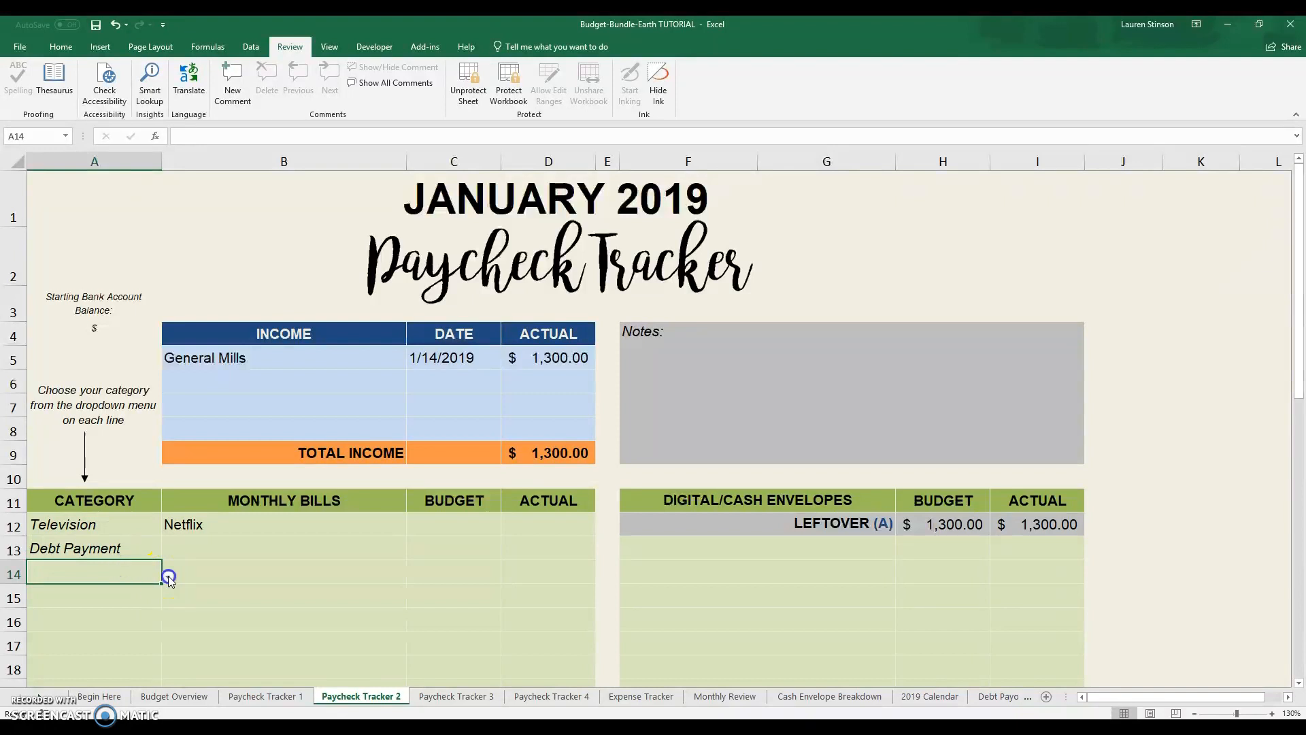
click(168, 575)
click(145, 648)
Step: Set the bill category in A15 to Home Security and the one in A16 to Car Insurance
click(127, 597)
click(168, 602)
click(171, 663)
click(172, 670)
click(136, 683)
click(162, 626)
click(164, 625)
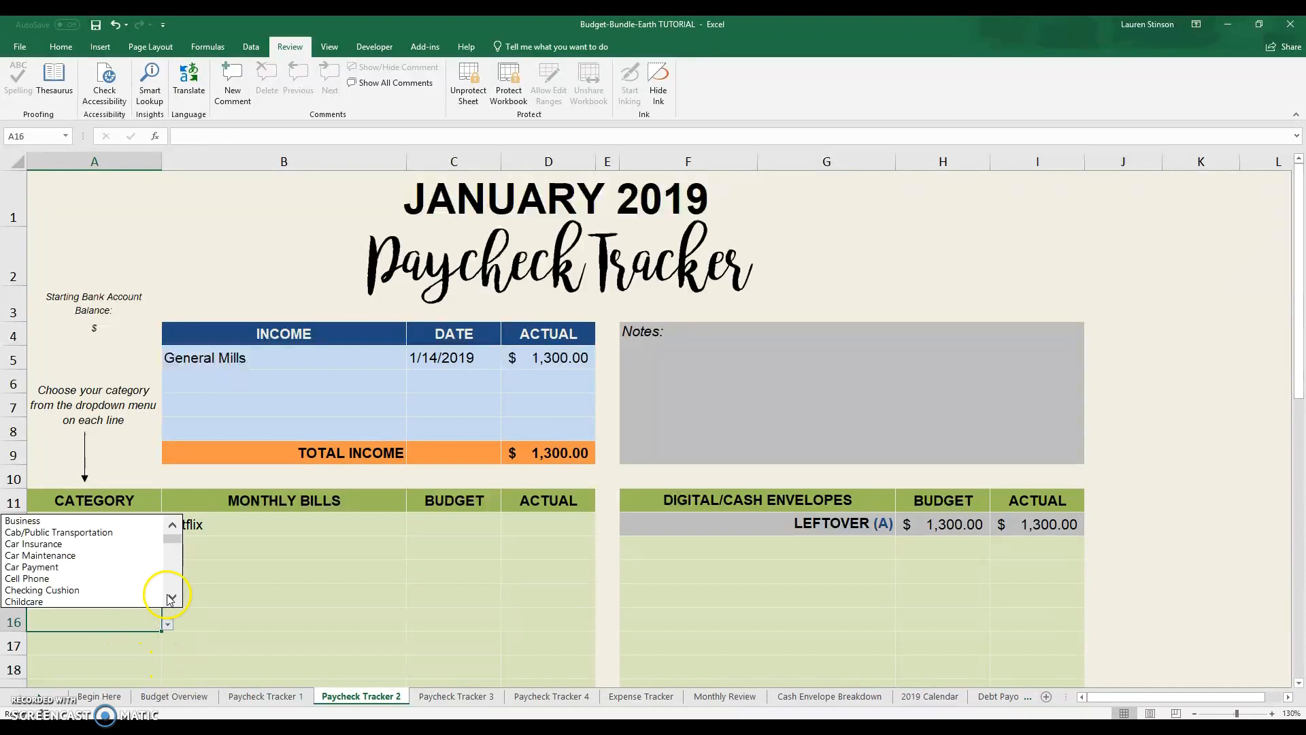
click(132, 548)
Step: Set the bill category in A17 to Debt Payment
click(145, 640)
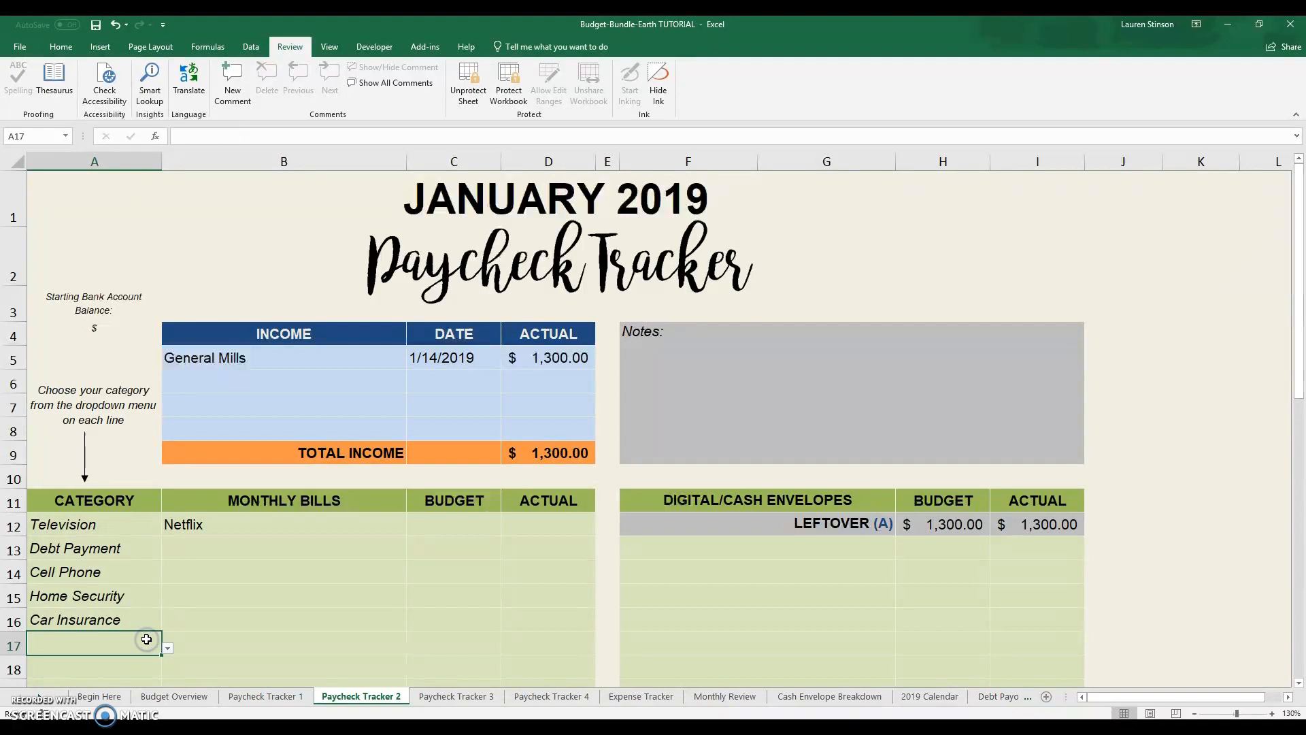
click(170, 651)
scroll(171, 615, down, 2)
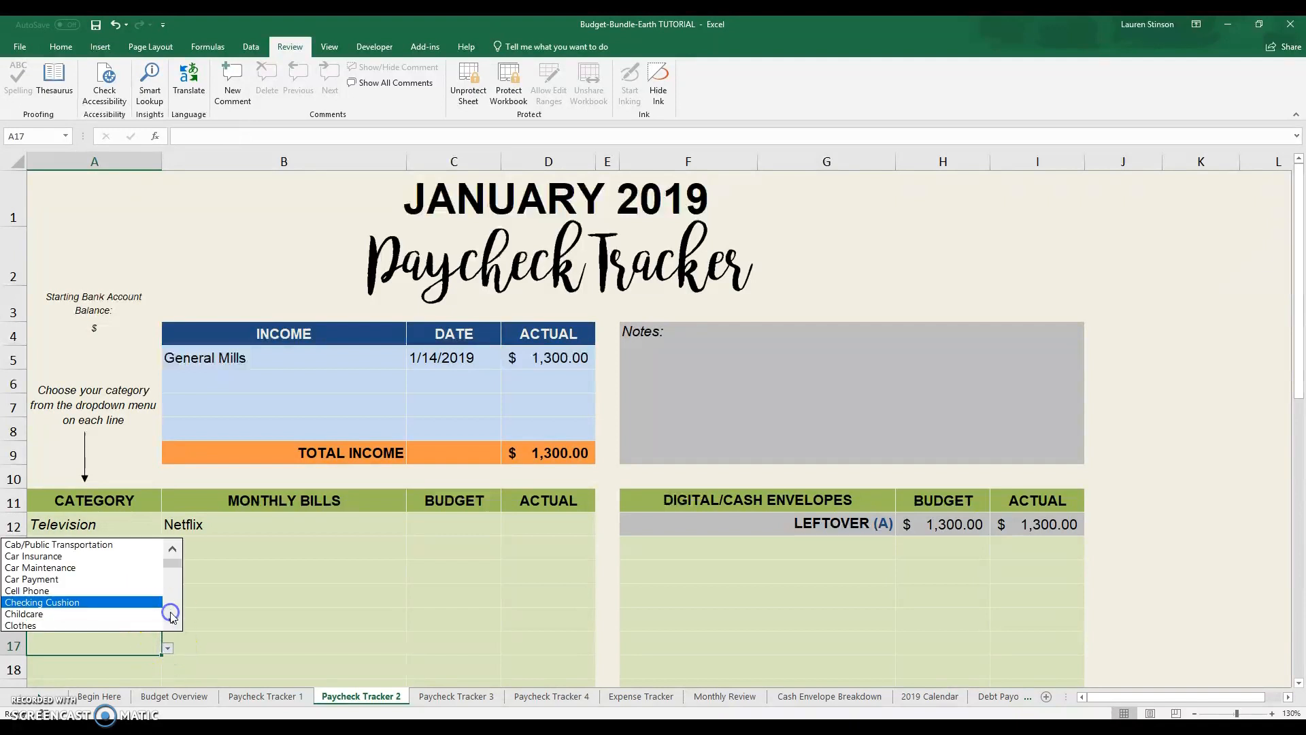
scroll(171, 616, down, 1)
click(140, 595)
click(167, 648)
click(139, 557)
Step: Name the debt payment bill in row 13 Lowes Card and the cell phone bill in row 14 MetroPCS
click(219, 541)
text(Lowes Ca)
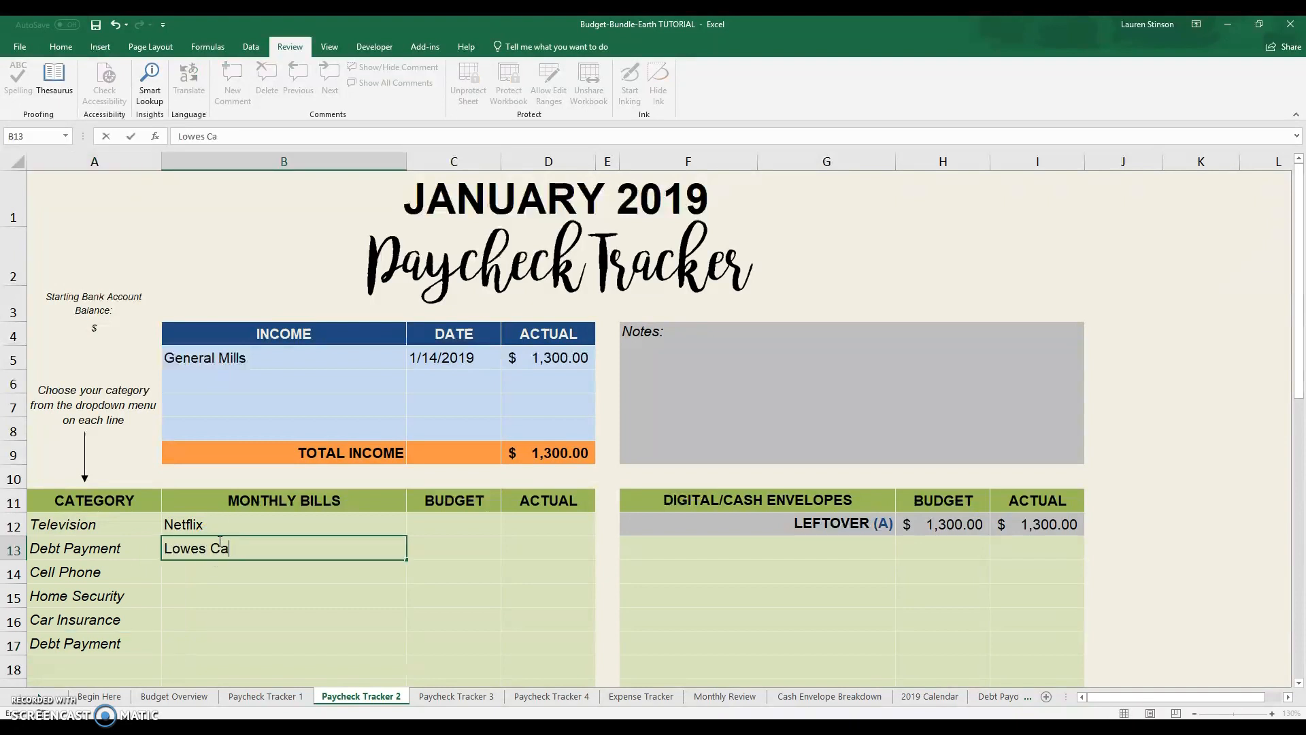
text(rd)
key(Return)
text(Metro)
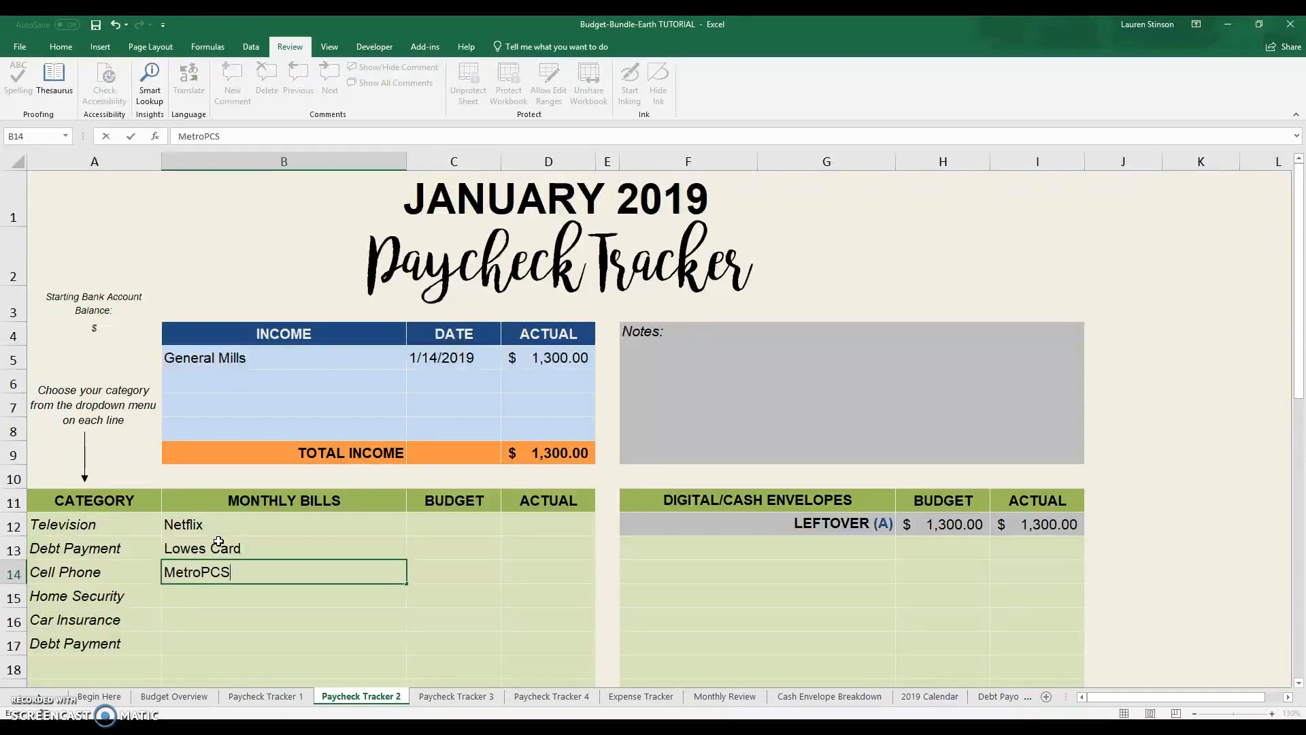
text(PCS)
key(Return)
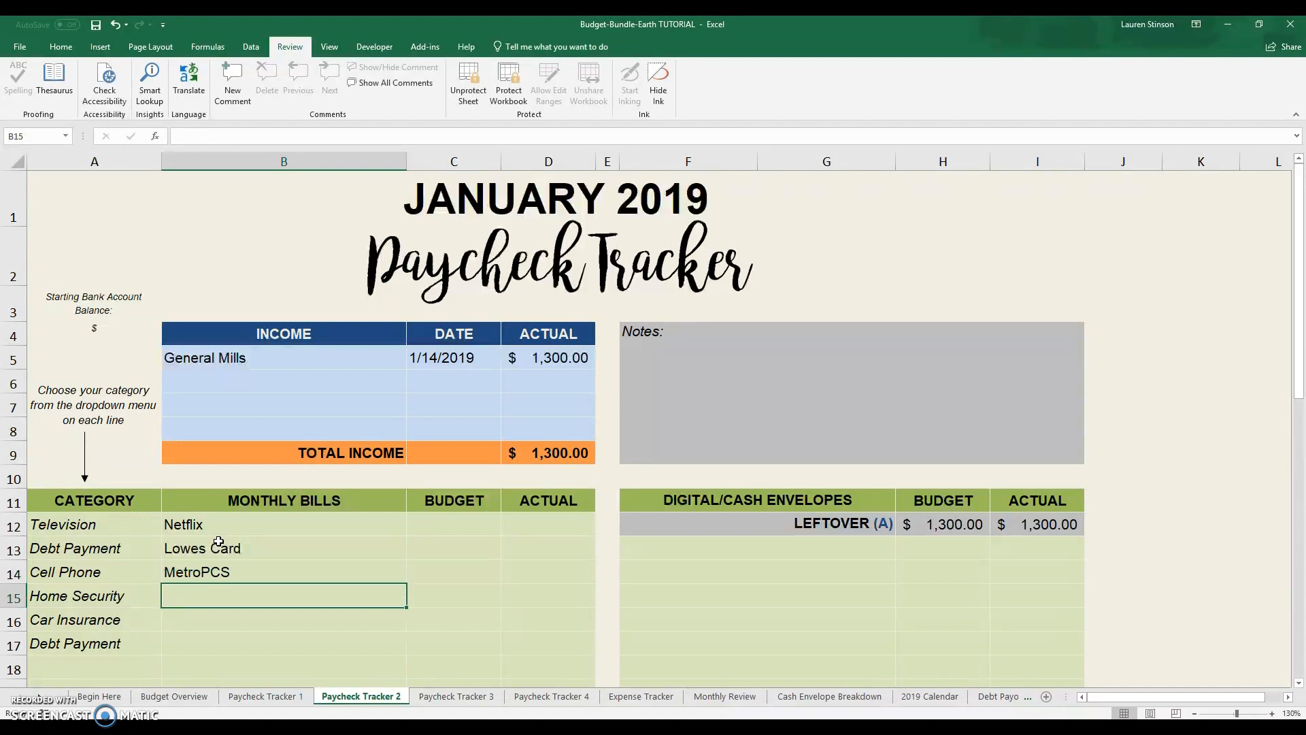
Step: Name the bills in B15 and B16 SimpliSafe and Car Insurance, and enter the cardholder's Barclay Card in B17
text(SimpliSafe)
key(Return)
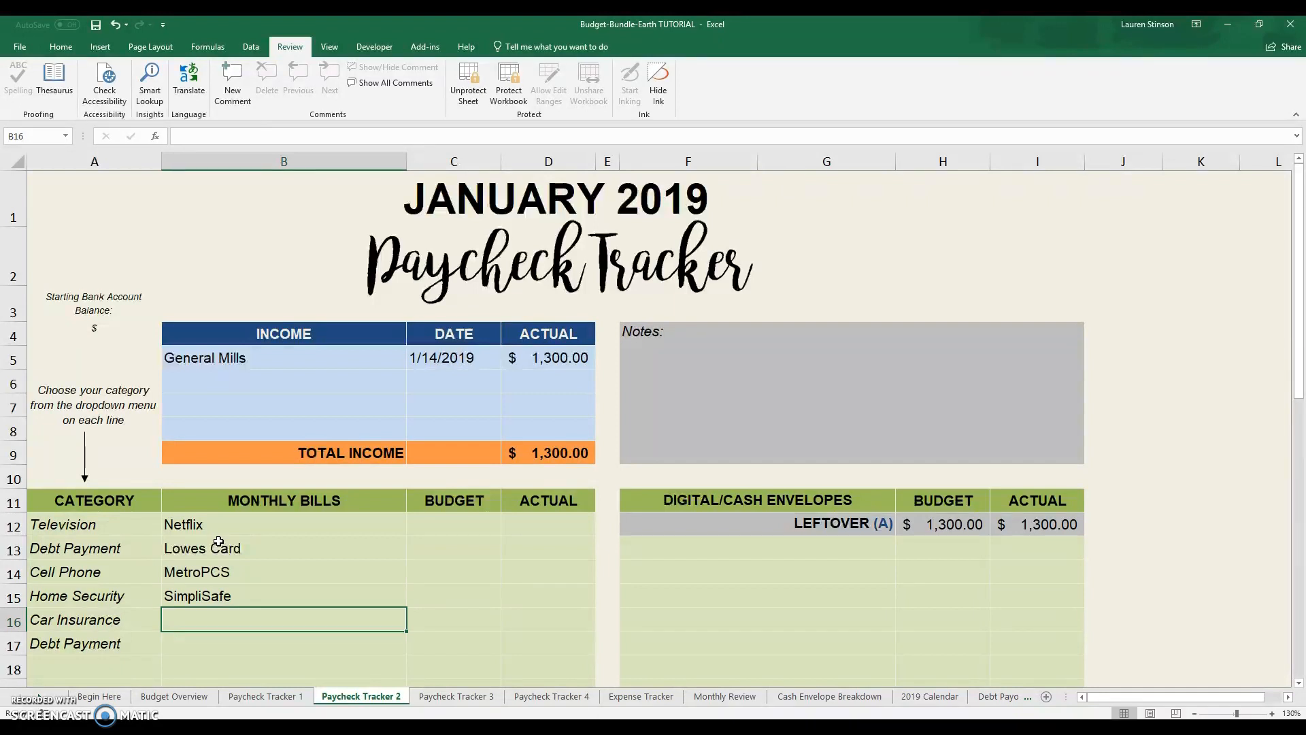
text(Car Insurance)
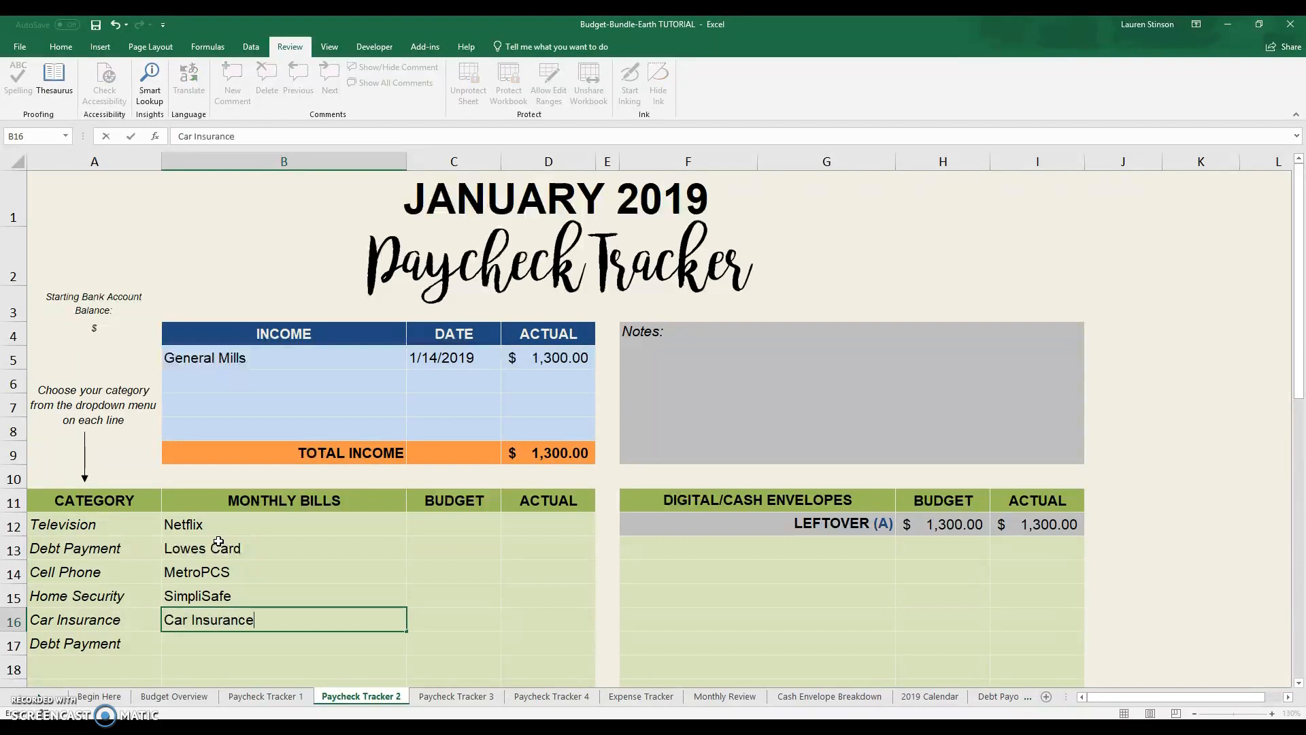
key(Return)
text(Lauren Barc)
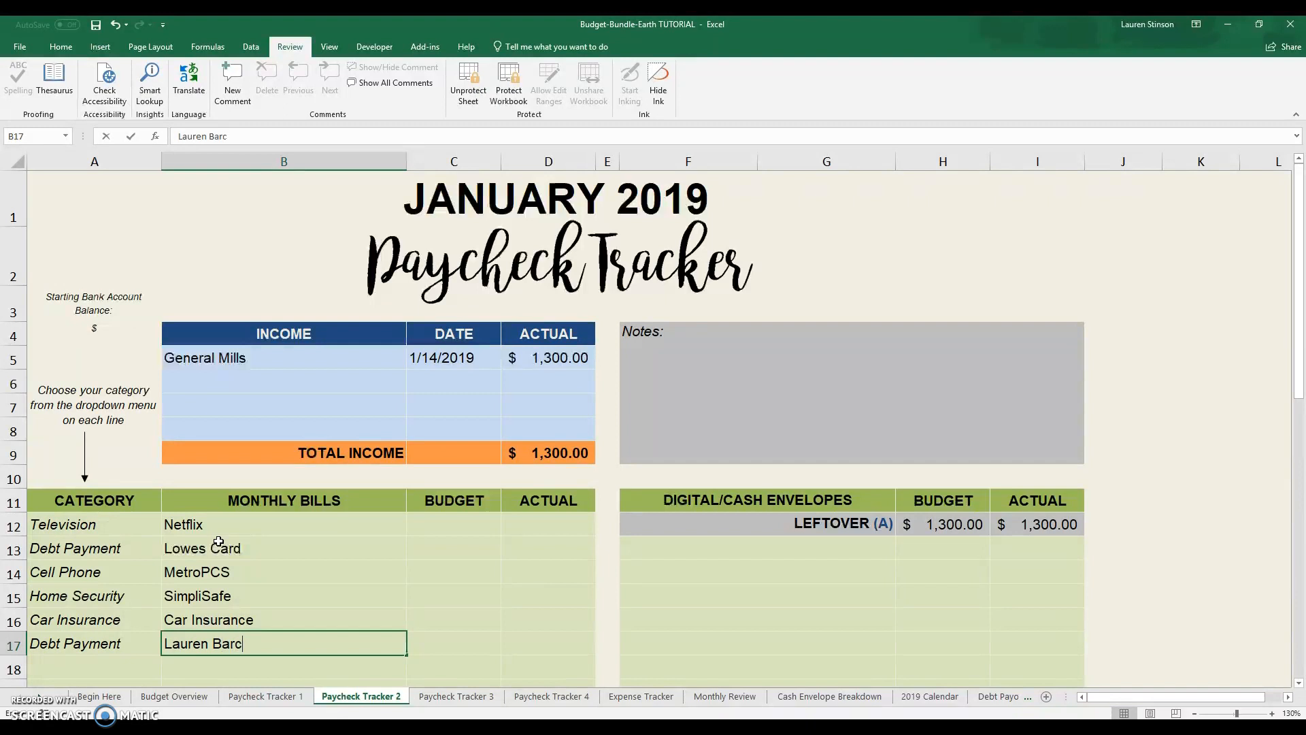
text(lay Card)
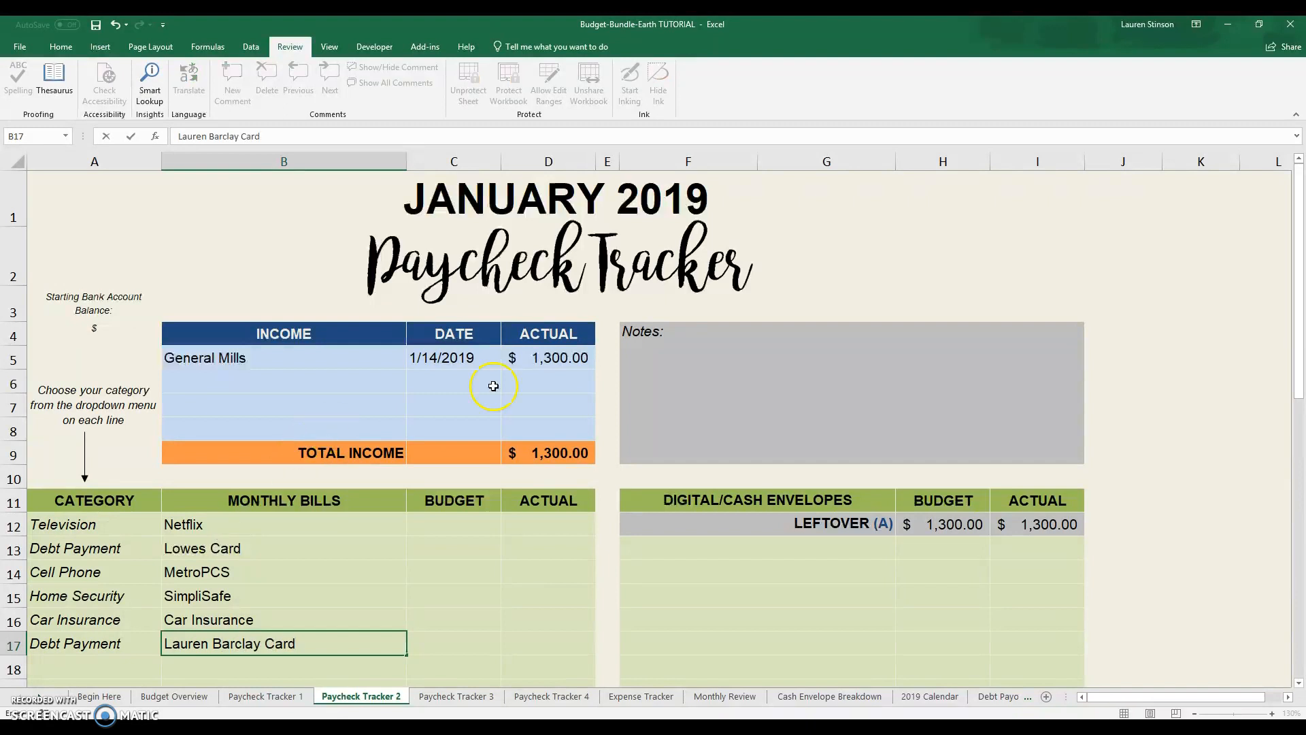
Step: Enter the budget amounts 11.81 for Netflix, 82 for Lowes Card and 90 for MetroPCS
click(444, 526)
text(11.8)
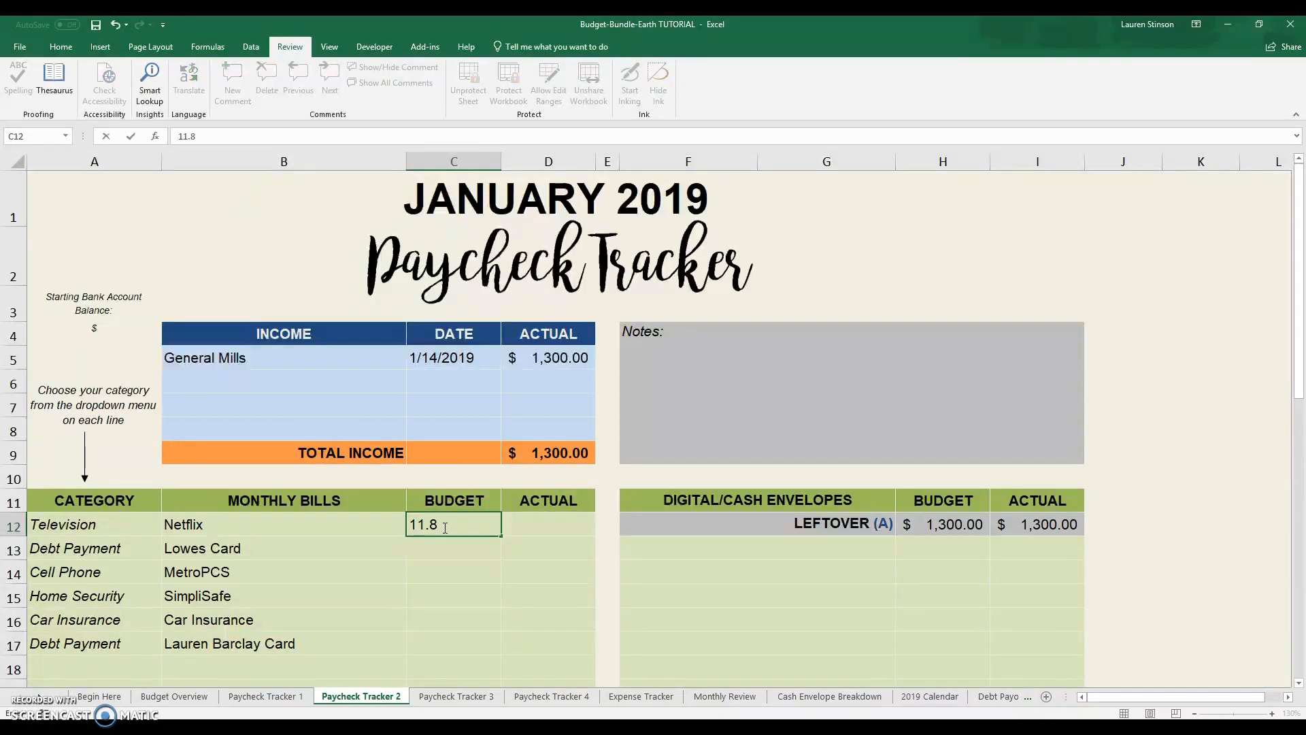
text(1)
key(Return)
text(82)
key(Return)
text(90)
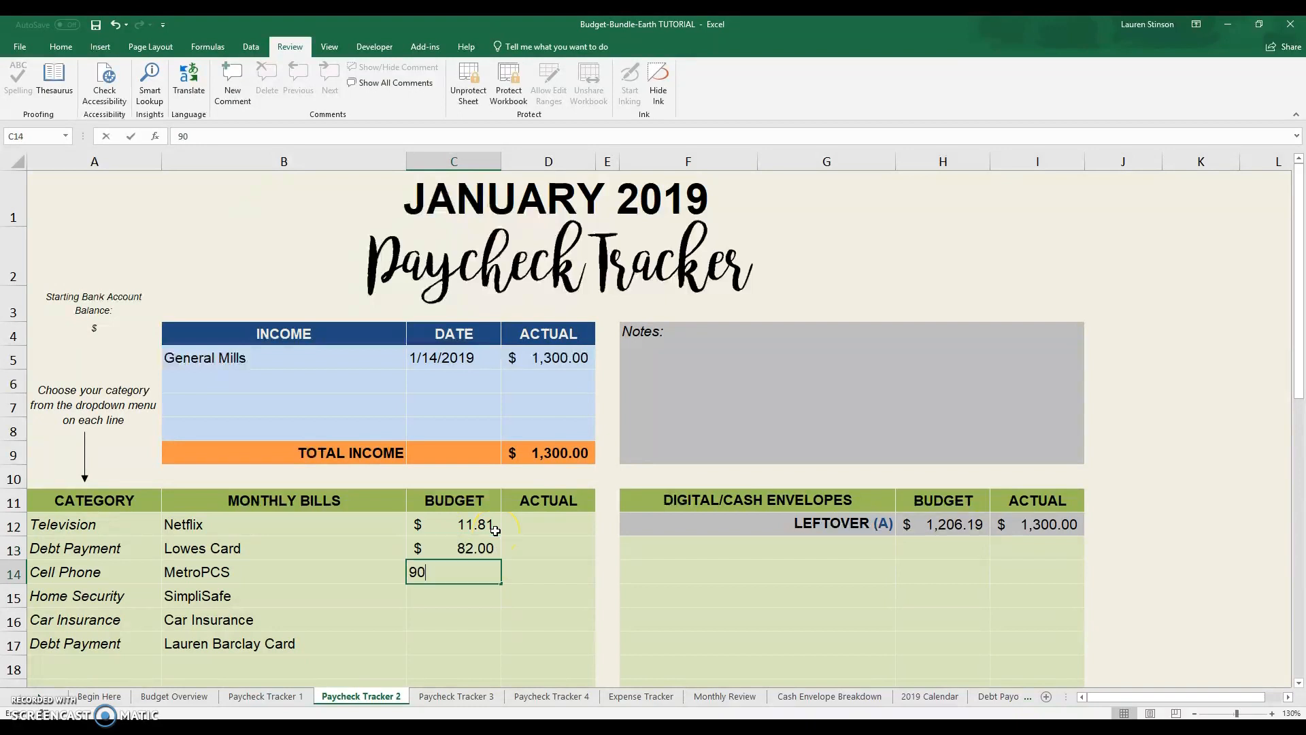
key(Return)
Step: Enter the budget amounts 24.99 for SimpliSafe, 116 for Car Insurance and 41 for the Barclay Card
text(24.99)
key(Return)
text(116)
key(Return)
text(41)
key(Return)
Step: Enter the actual amounts 11.81 for Netflix, 82 for Lowes Card and 90 for MetroPCS
scroll(493, 517, down, 1)
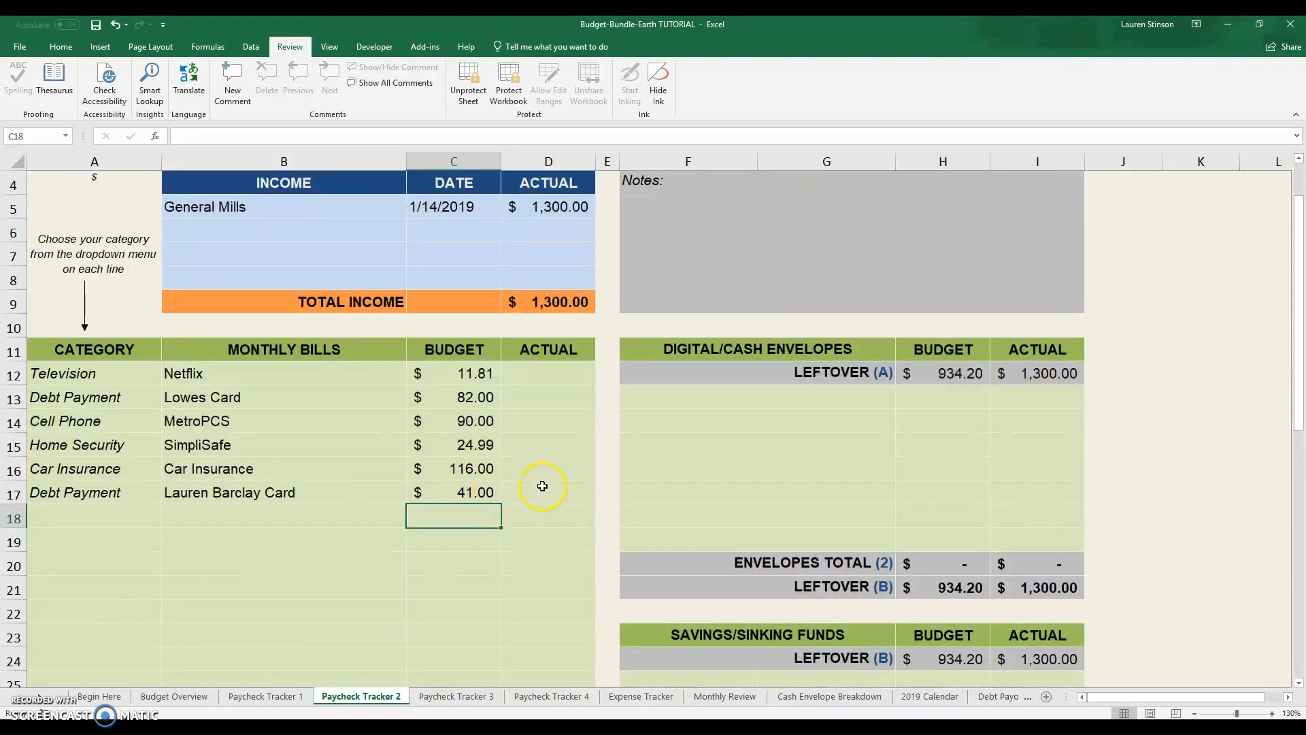
click(527, 380)
text(11.81)
key(Return)
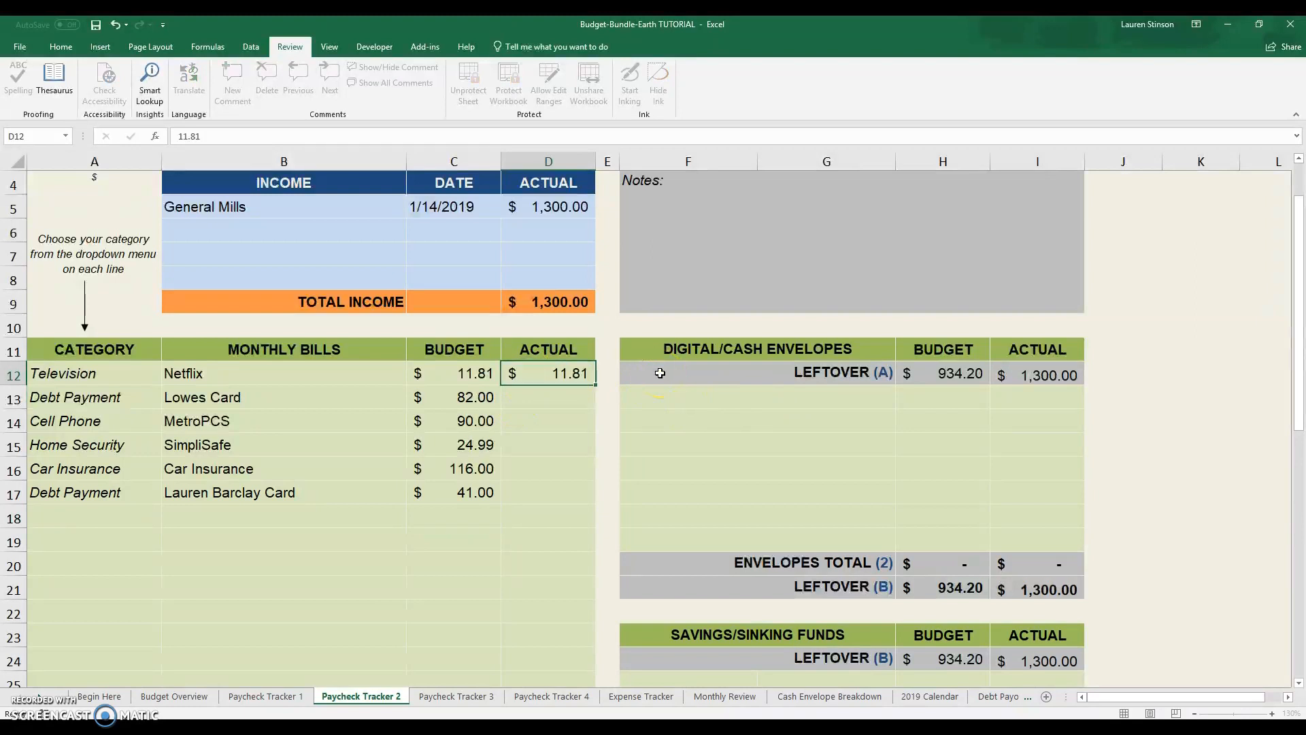
text(82)
key(Return)
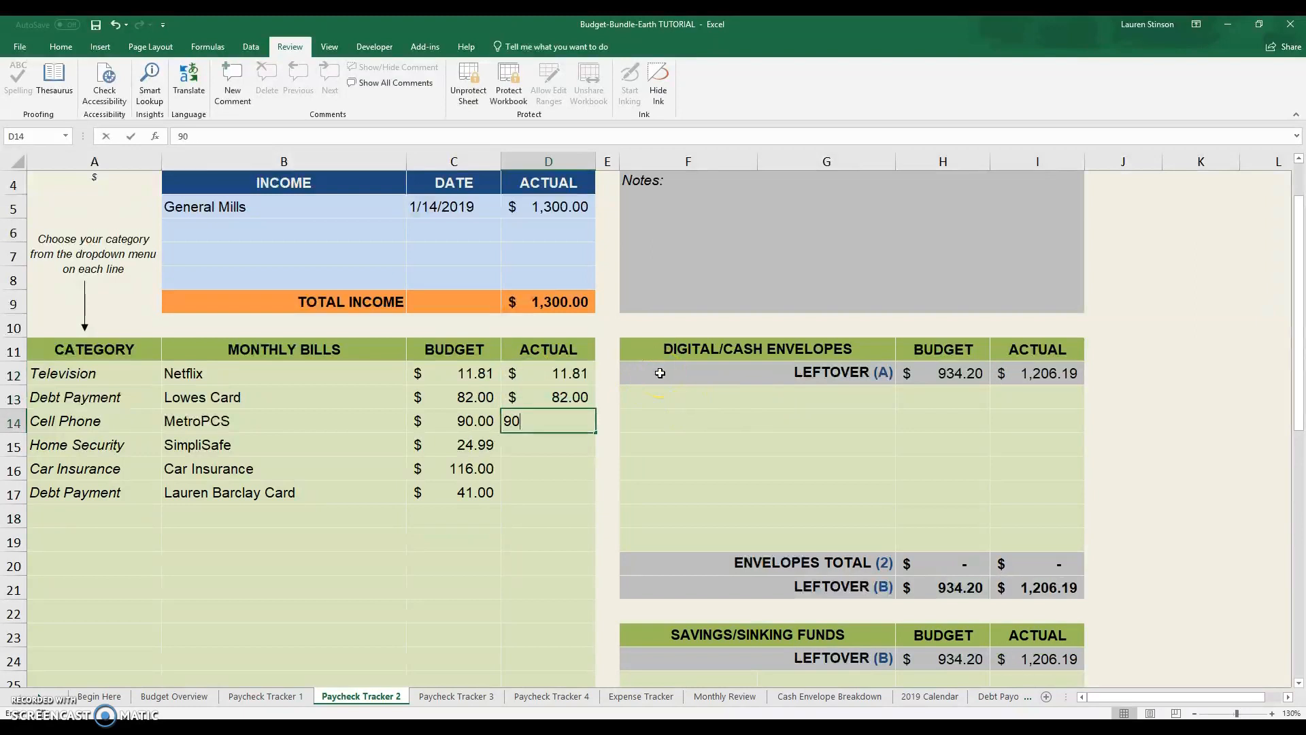
key(Return)
Step: Enter the actual amounts 24.99 for SimpliSafe, 116 for Car Insurance and 41 for the Barclay Card
text(24.9)
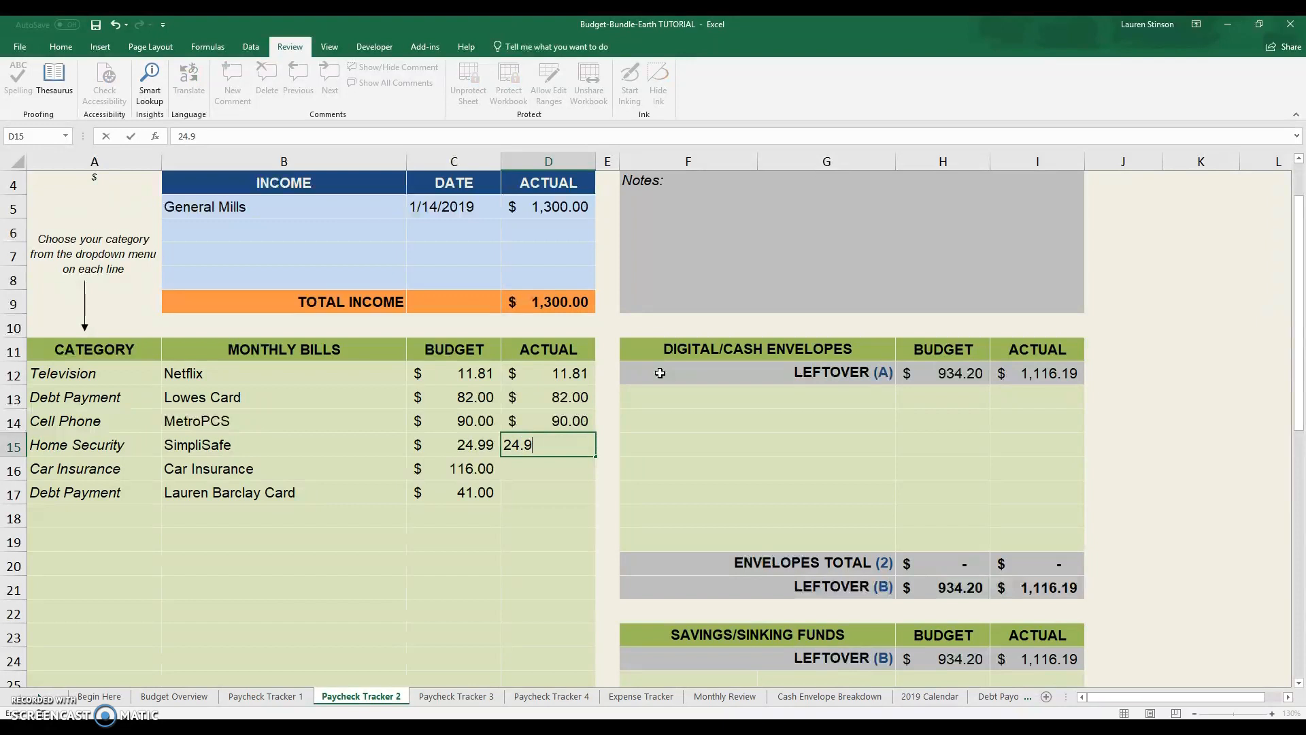
key(Return)
text(116)
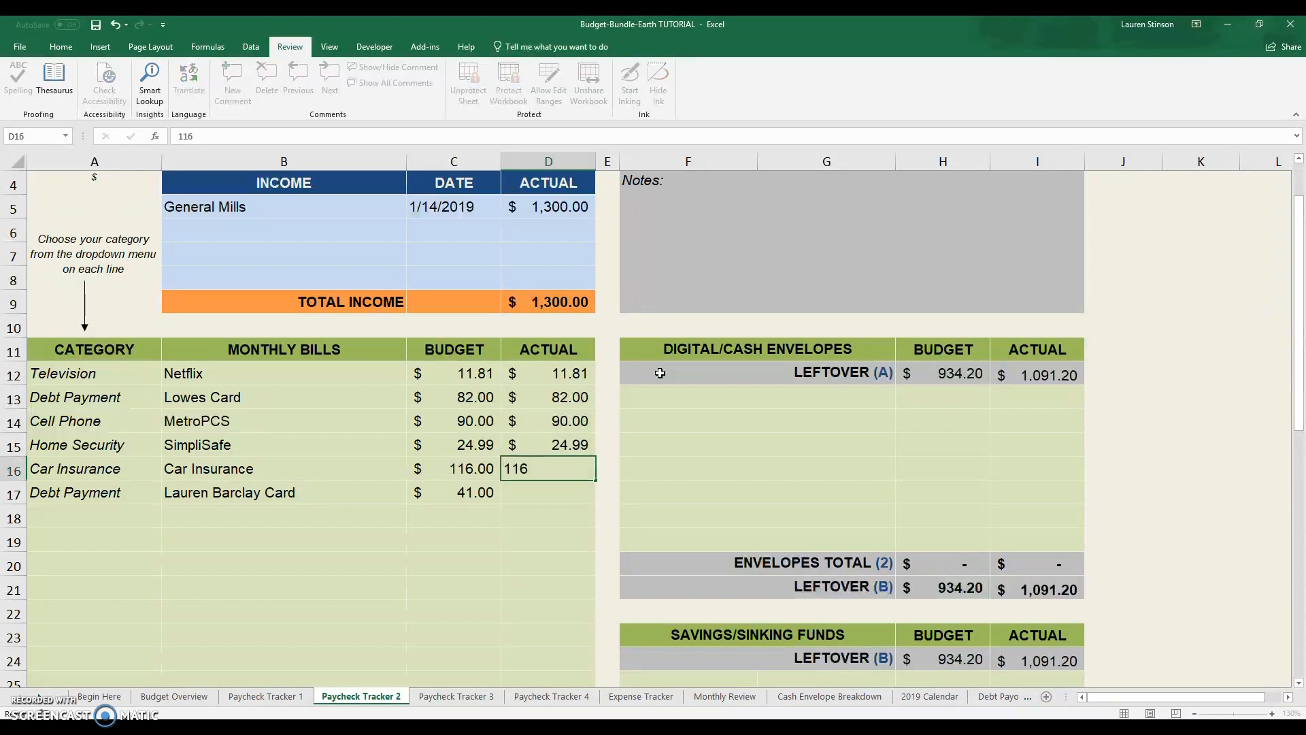
key(Return)
text(41)
key(Return)
Step: Add a Fuel envelope in row 13 with a budget and an actual amount of 75
click(783, 393)
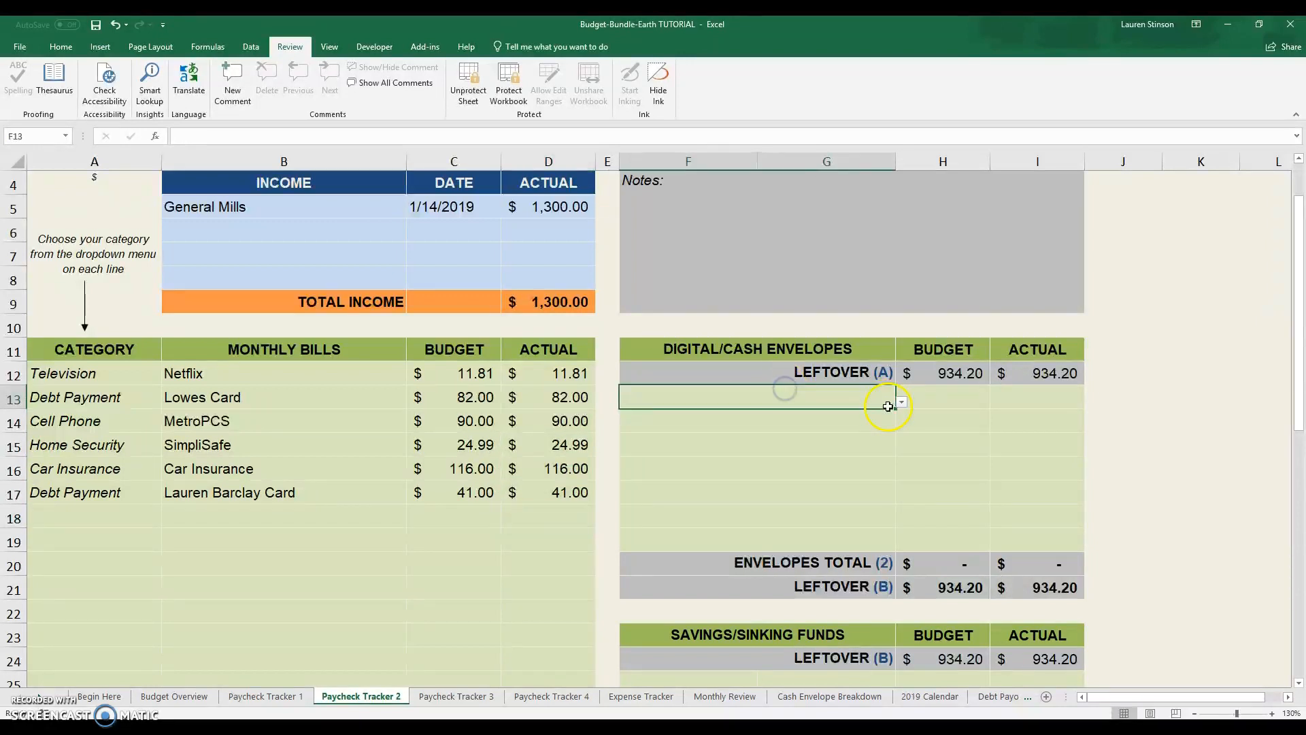
click(901, 404)
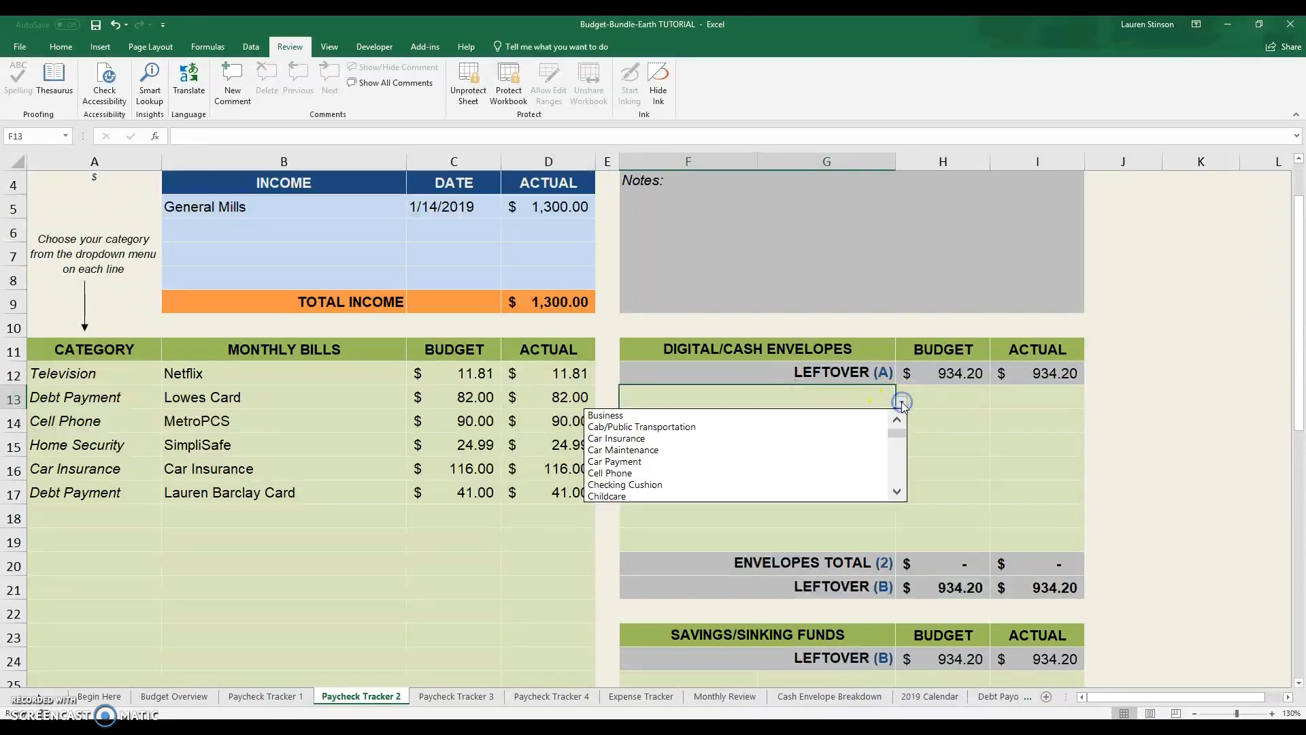
click(898, 491)
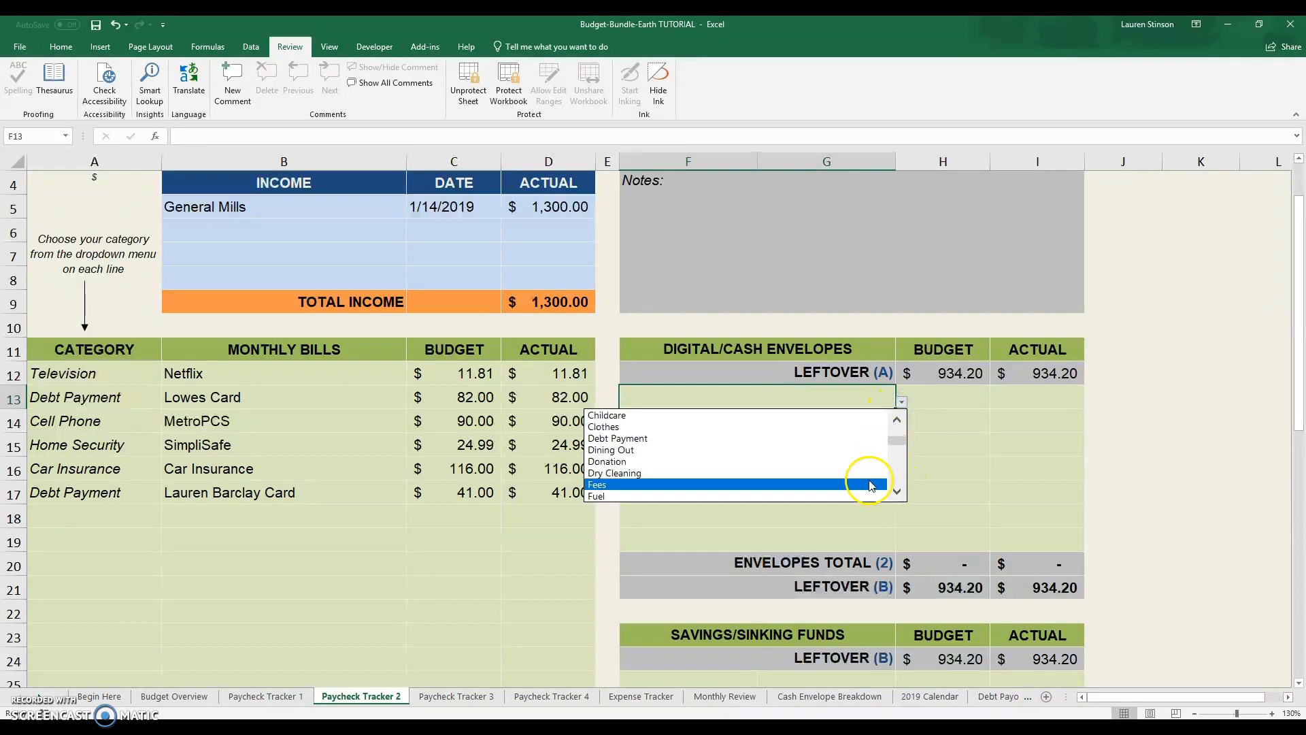
click(861, 496)
click(963, 397)
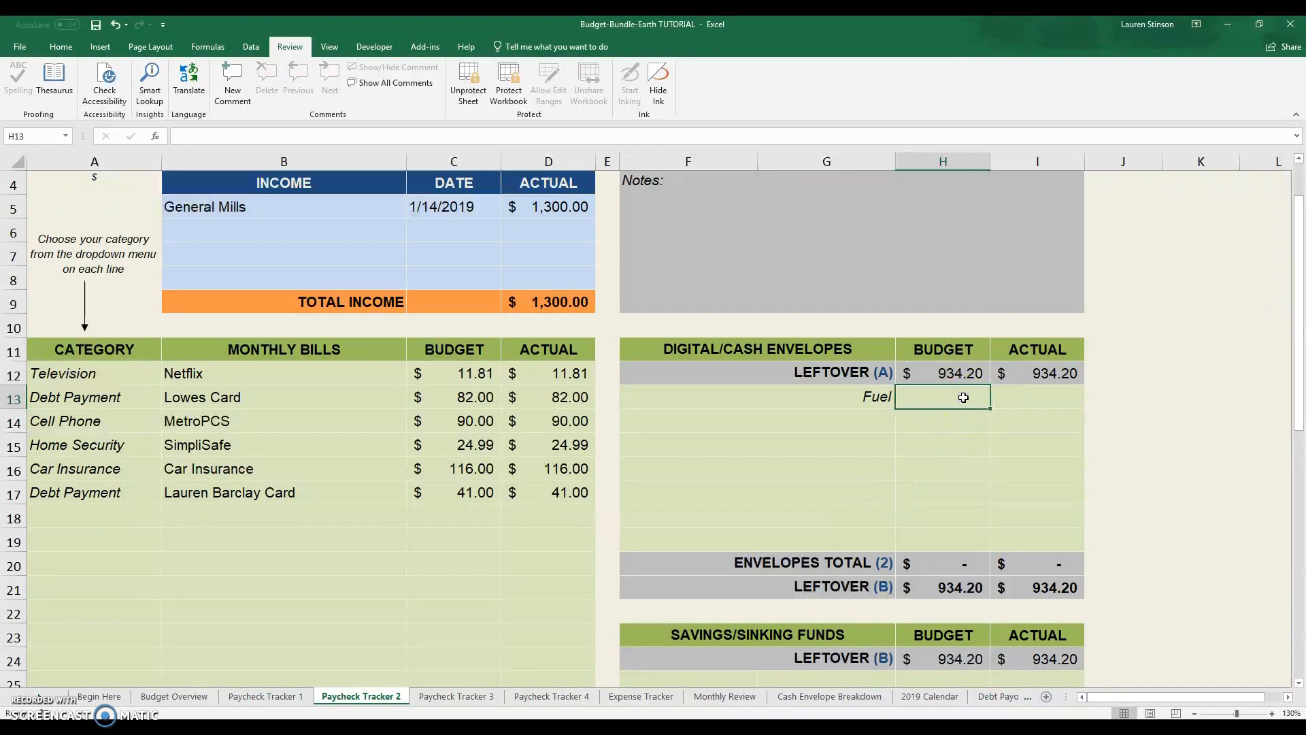
text(75)
key(Tab)
text(75)
key(Return)
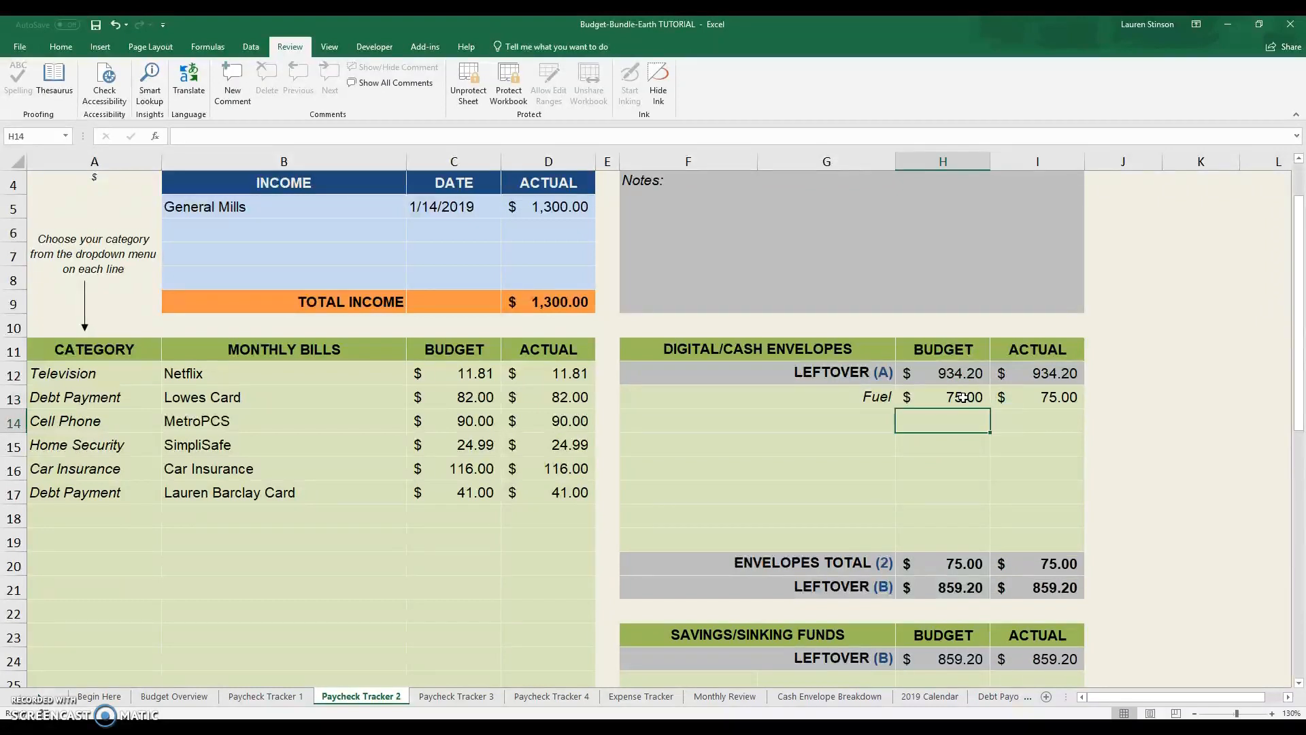
Step: Check the envelope amounts in the Budget Overview sheet and add a Pet Expense envelope in row 14 of Paycheck Tracker 2
click(174, 695)
drag(525, 250, 588, 248)
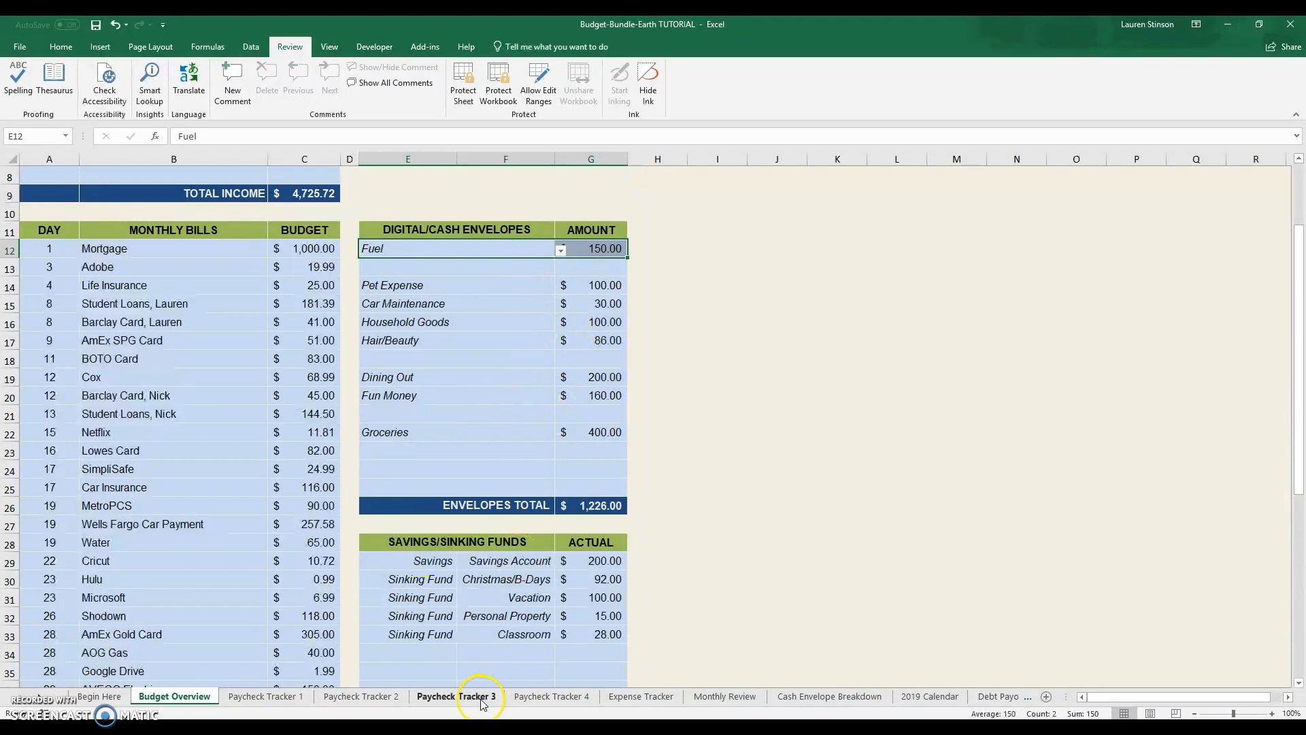
click(361, 695)
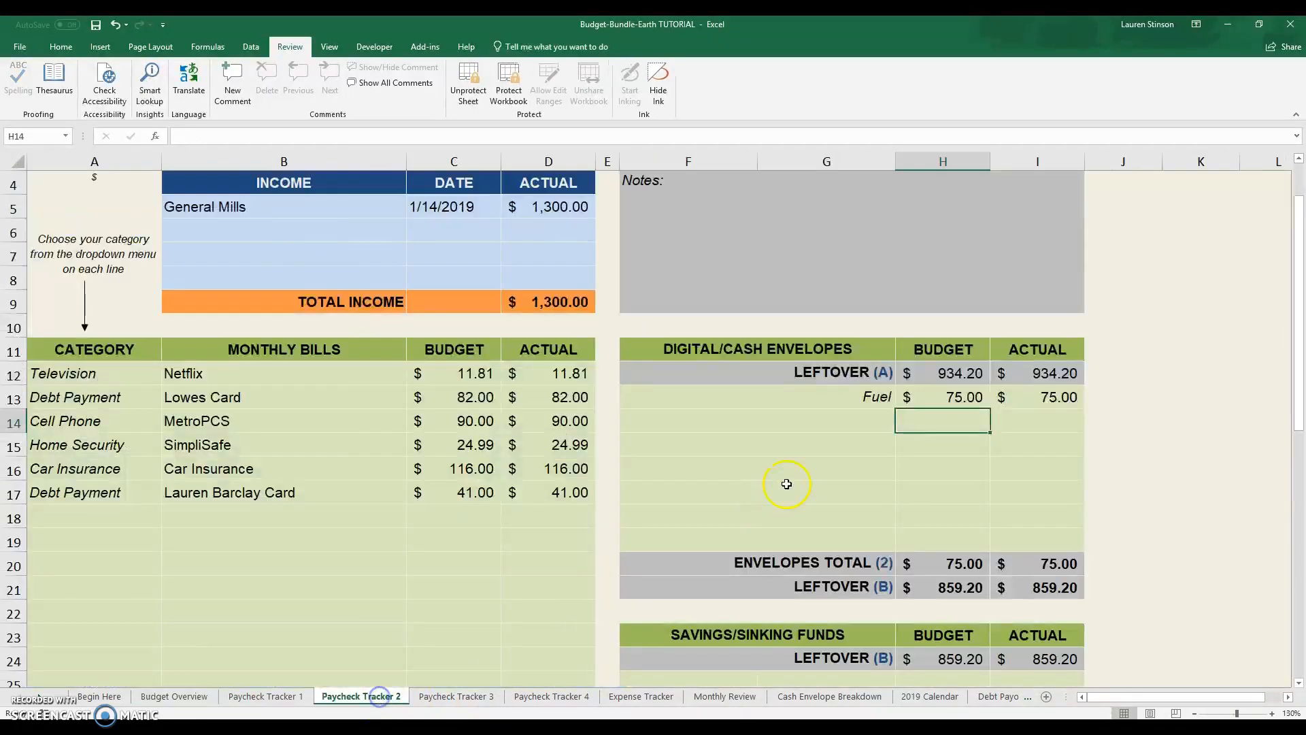
click(841, 420)
click(902, 424)
click(898, 511)
click(897, 443)
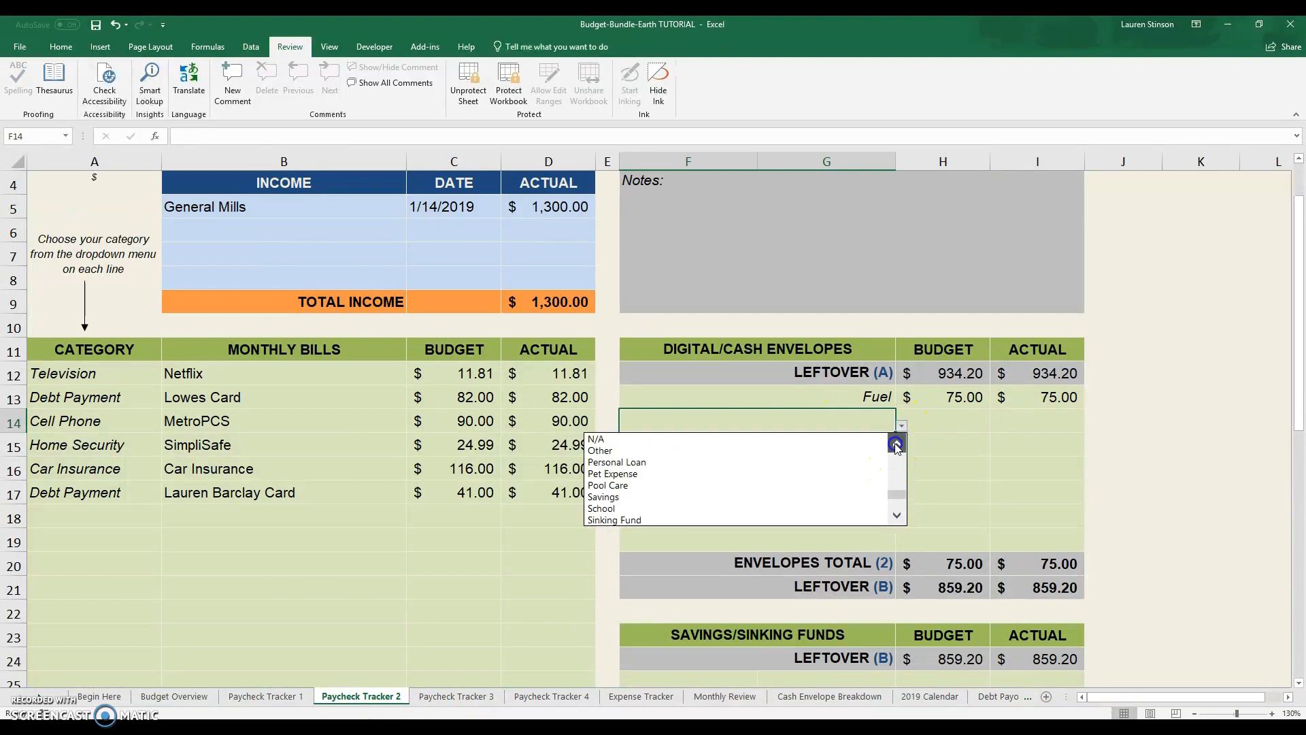
click(850, 496)
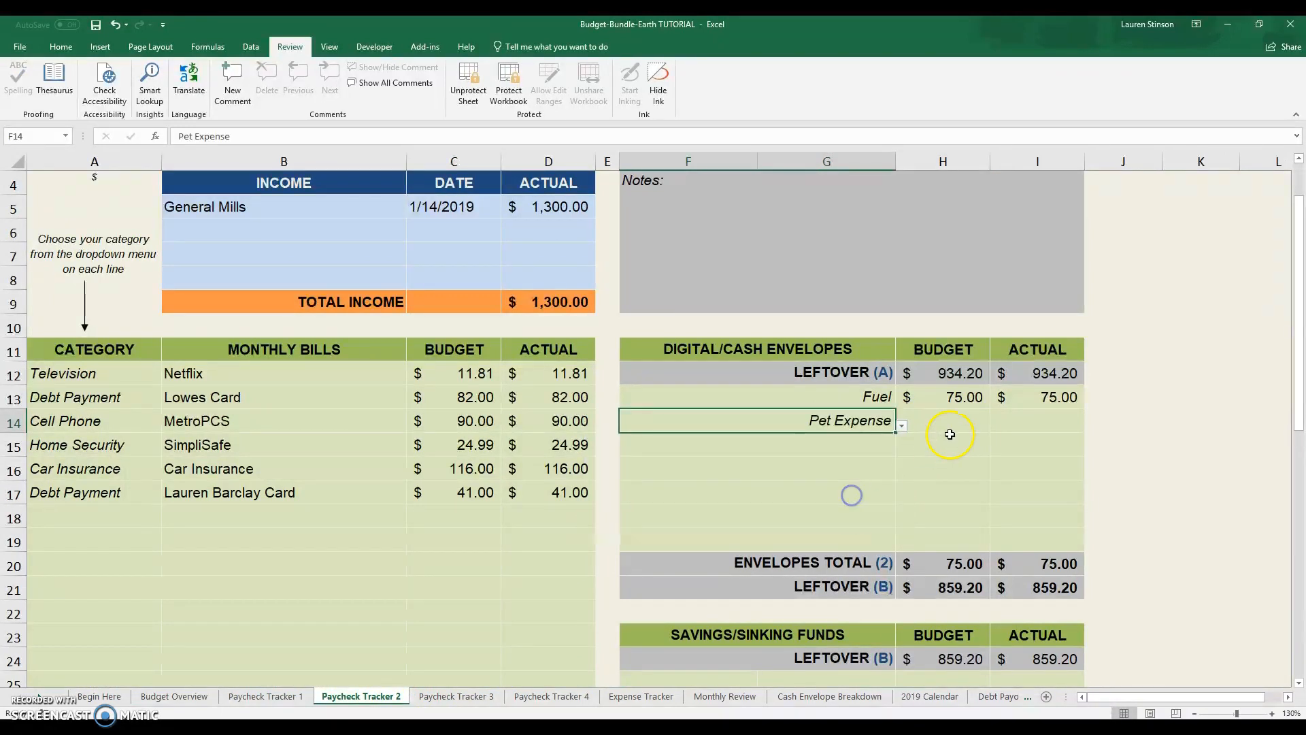
Step: Set the Pet Expense envelope's budget and actual amounts to 100
click(951, 421)
text(1)
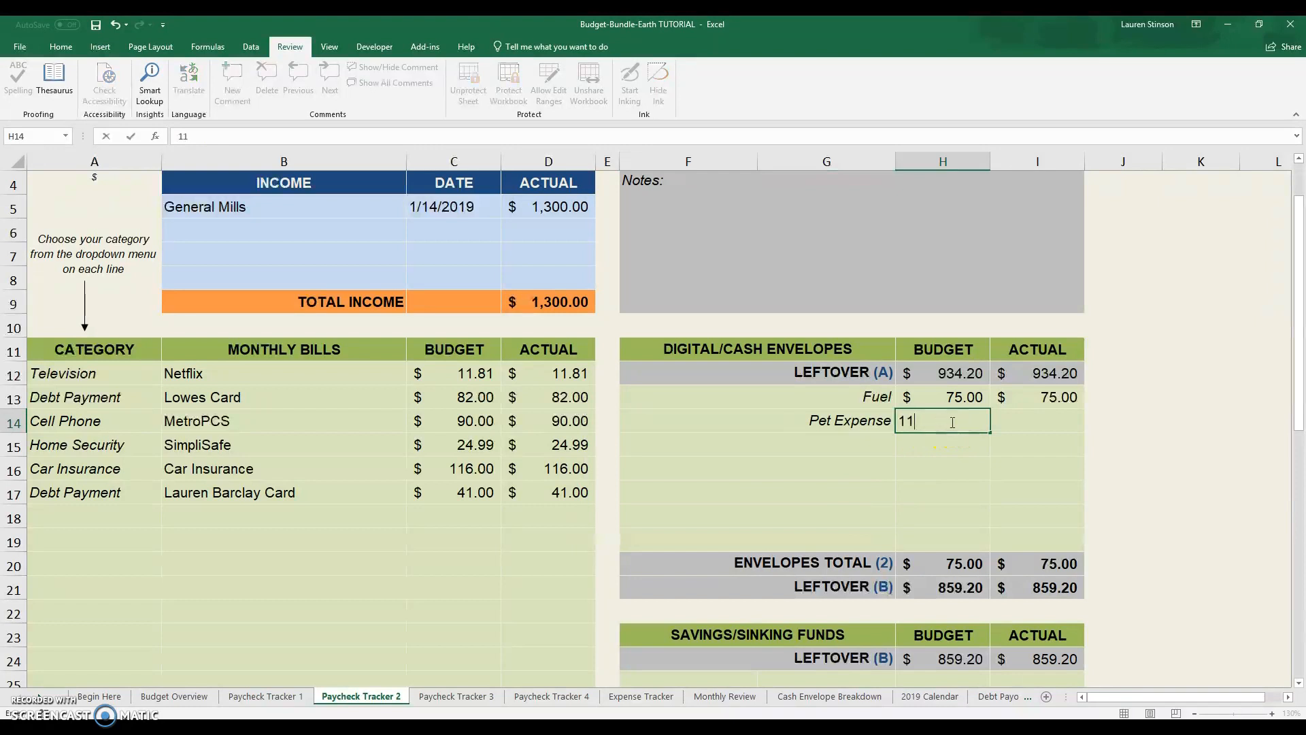
text(00)
key(Tab)
text(100)
key(Return)
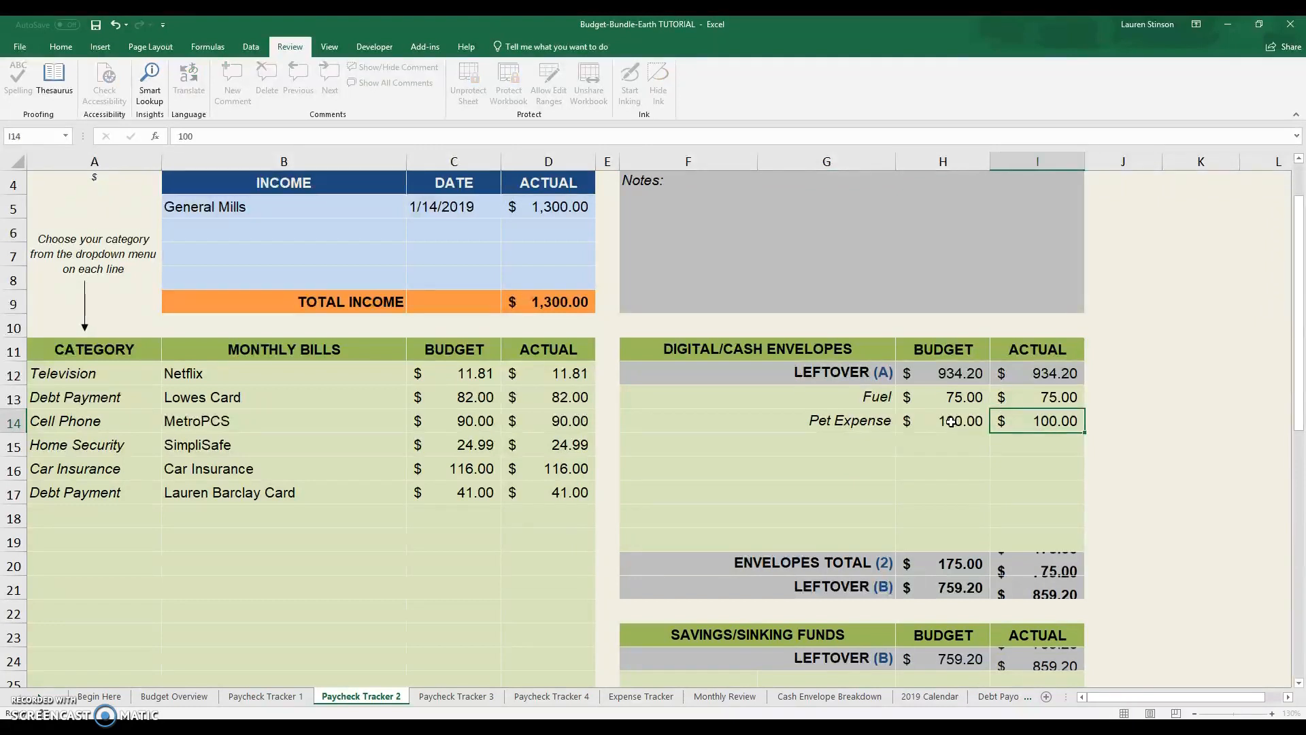
Step: Add a Car Maintenance envelope in row 15 with a budget and an actual amount of 15
click(864, 453)
click(902, 450)
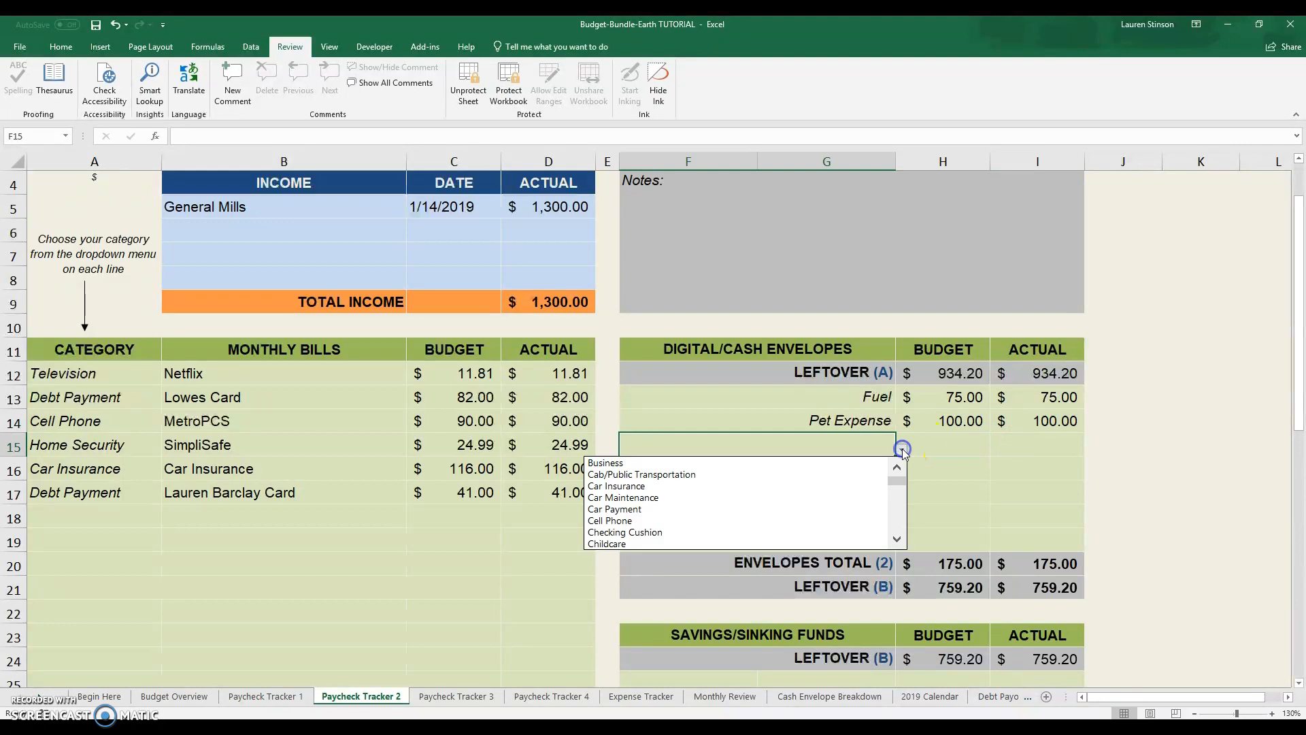
click(857, 497)
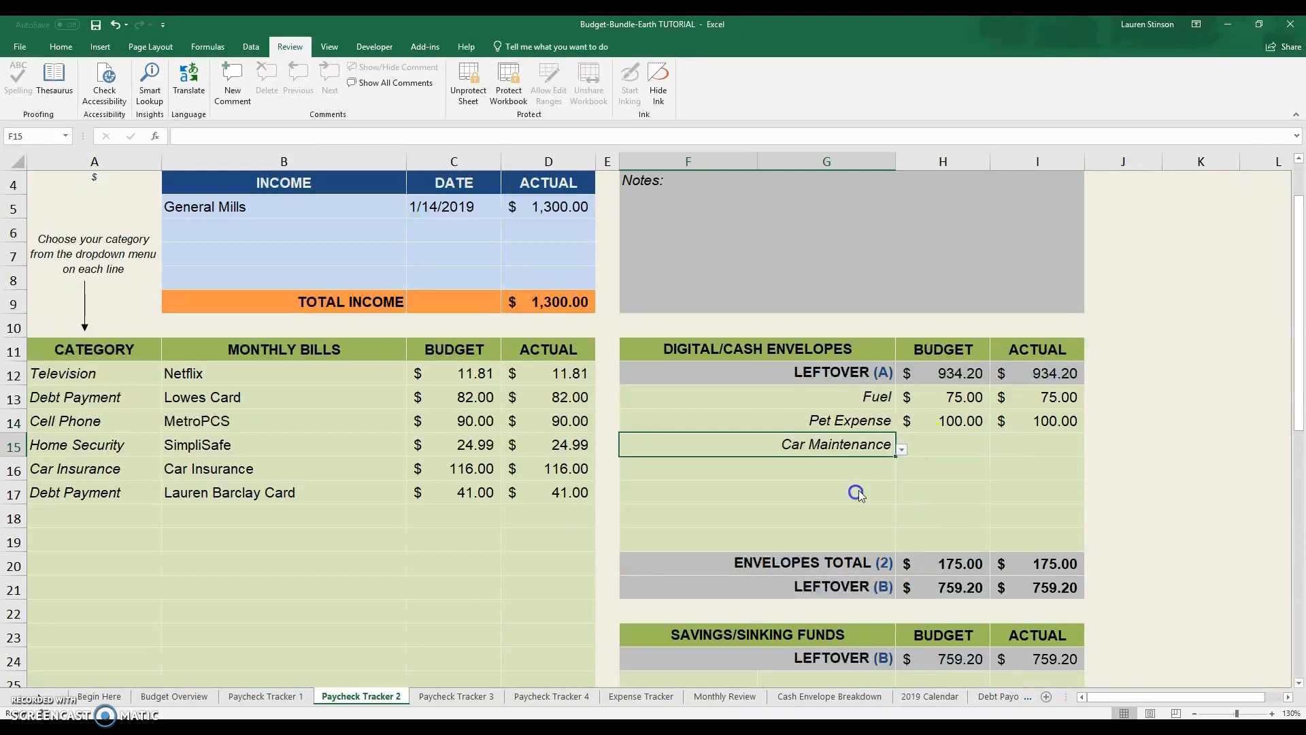
click(960, 448)
text(15)
key(Tab)
text(15)
key(Return)
Step: Add a Household Goods envelope in row 16 with a budget and an actual amount of 50
click(891, 469)
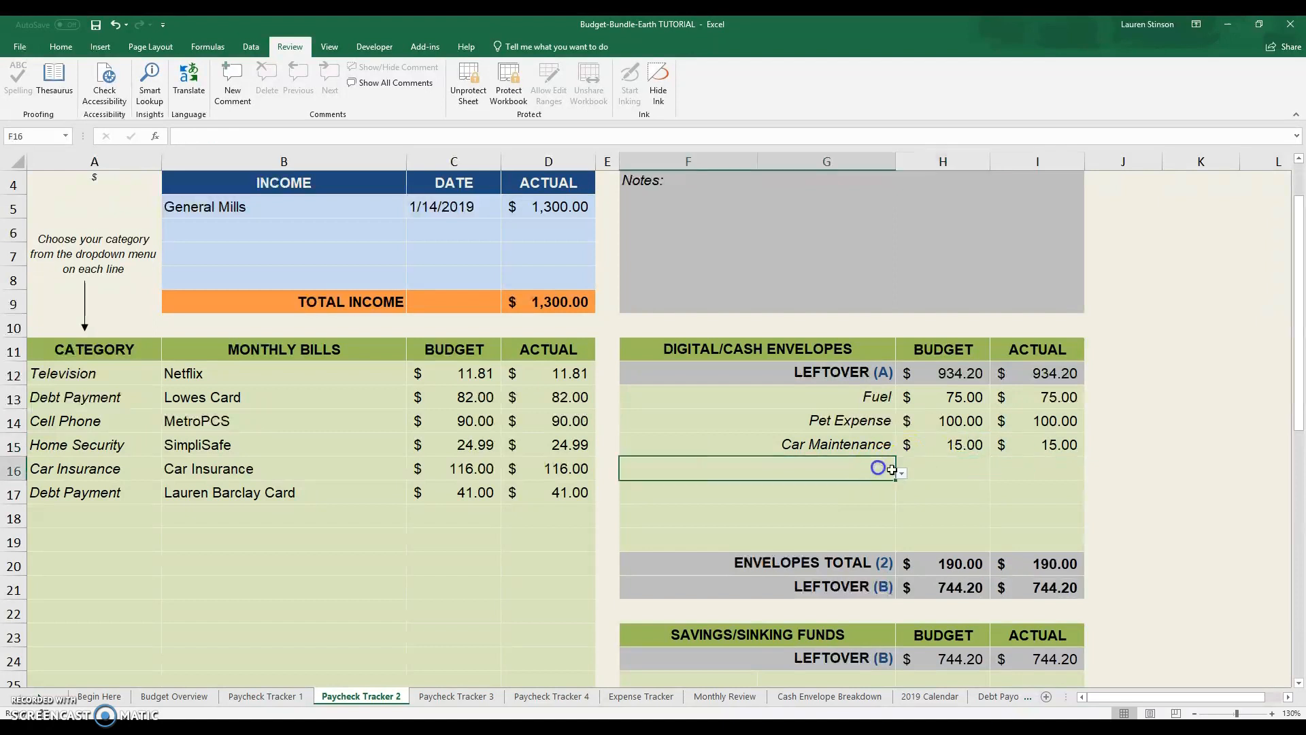
click(900, 472)
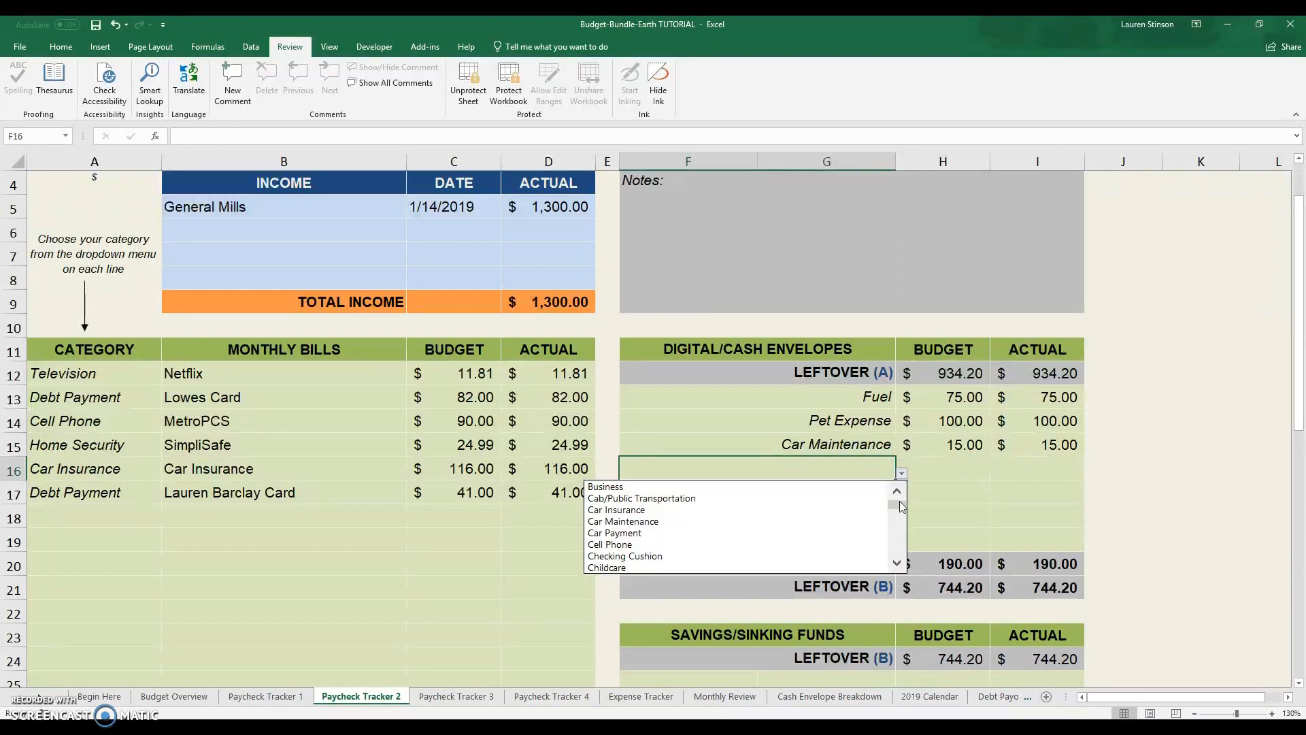
click(898, 561)
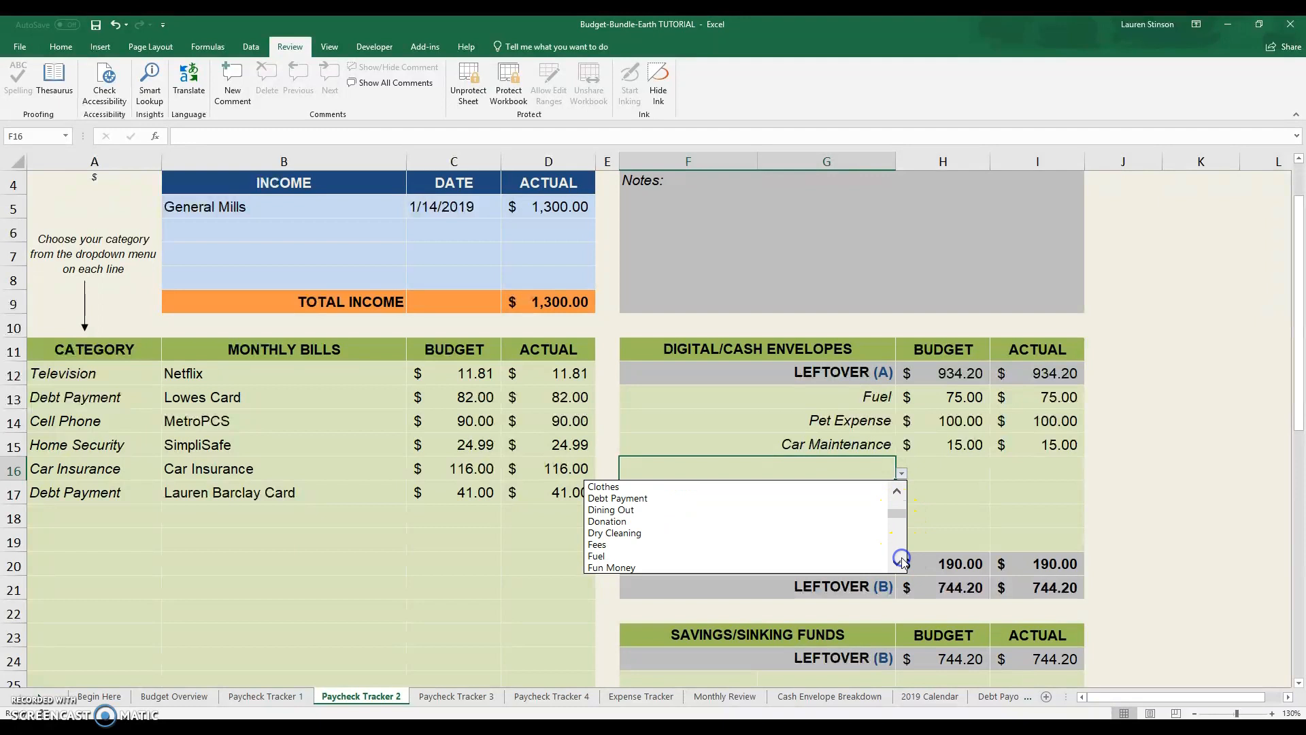
click(895, 563)
click(858, 555)
click(965, 466)
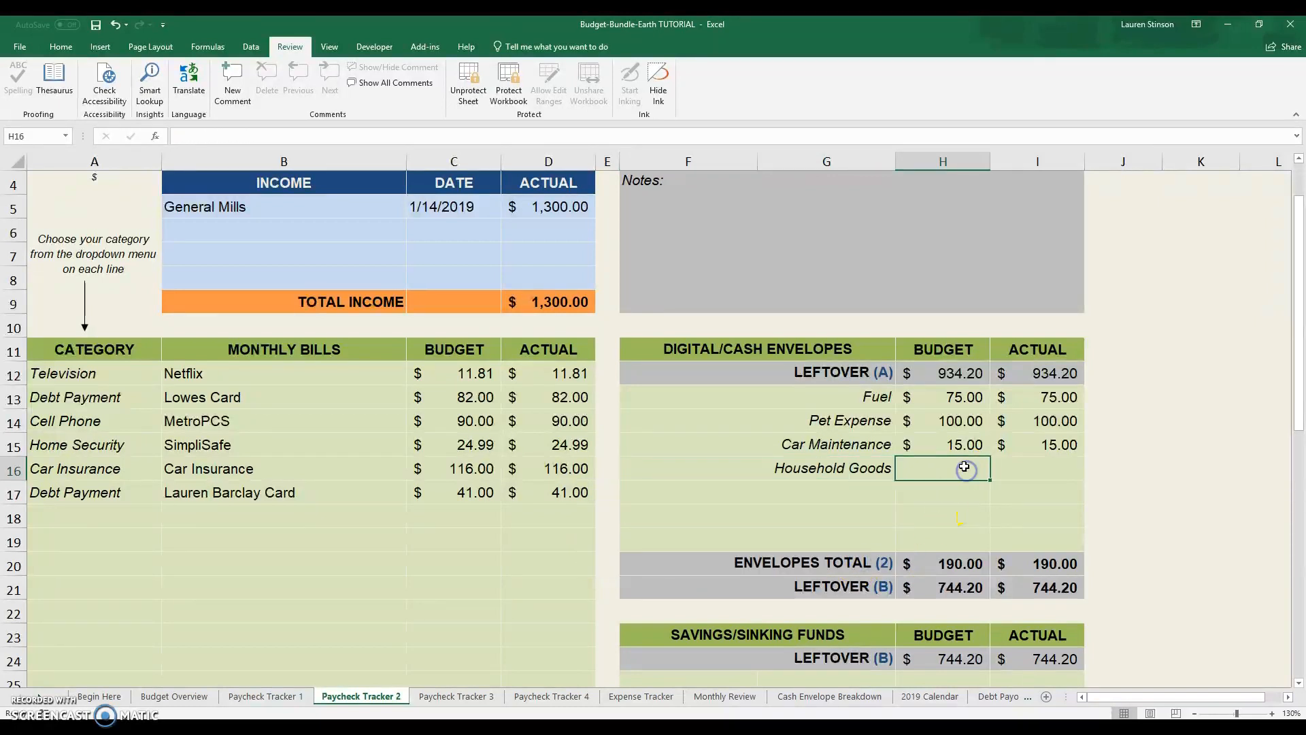
text(50)
key(Tab)
text(50)
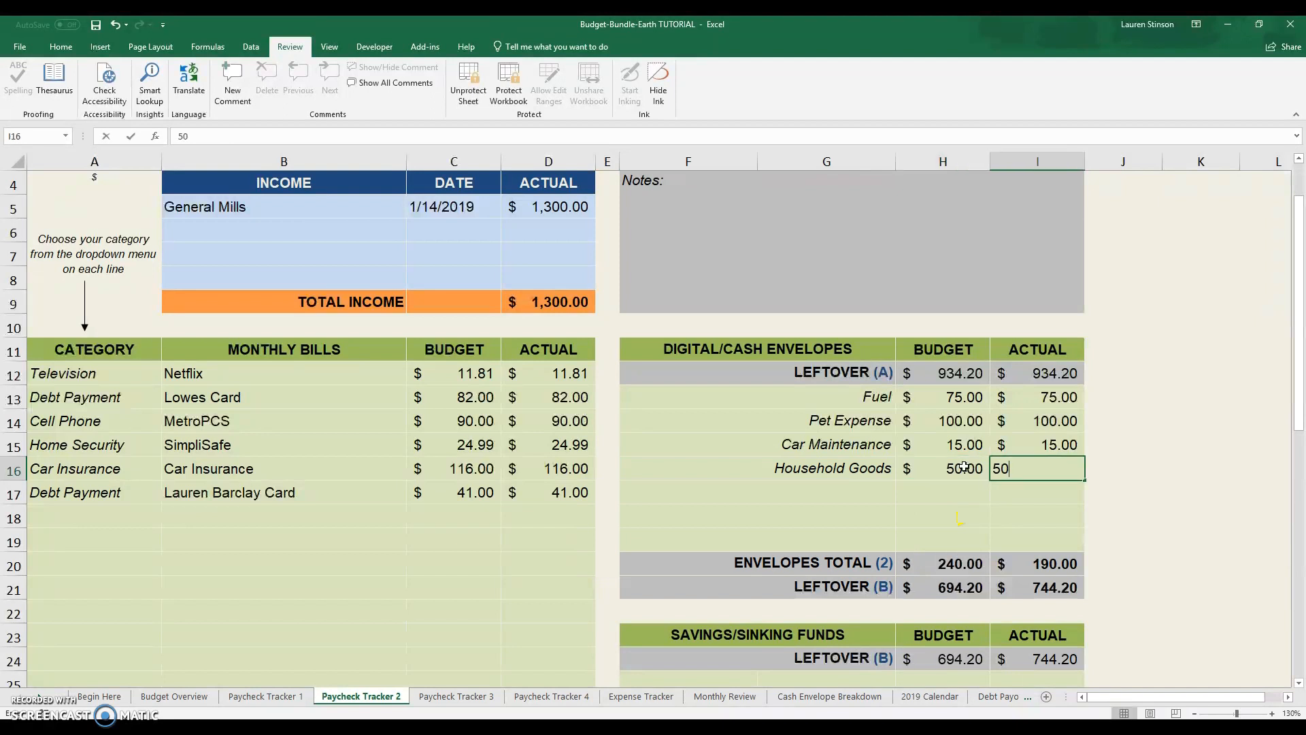
key(Return)
Step: Add a Hair/Beauty envelope category in row 17 and check the remaining leftover at the end of the sheet
click(873, 491)
click(901, 498)
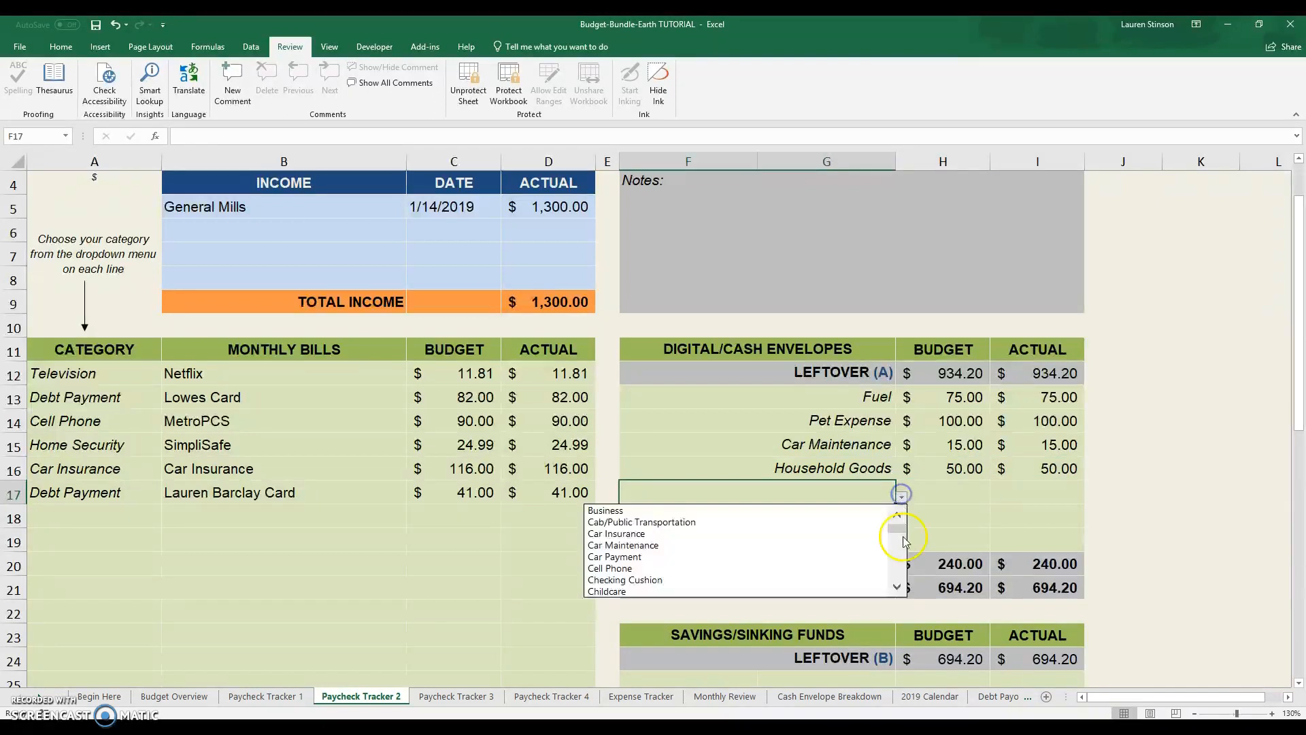
click(899, 587)
click(899, 587)
click(899, 587)
click(898, 587)
click(898, 587)
click(858, 556)
click(966, 491)
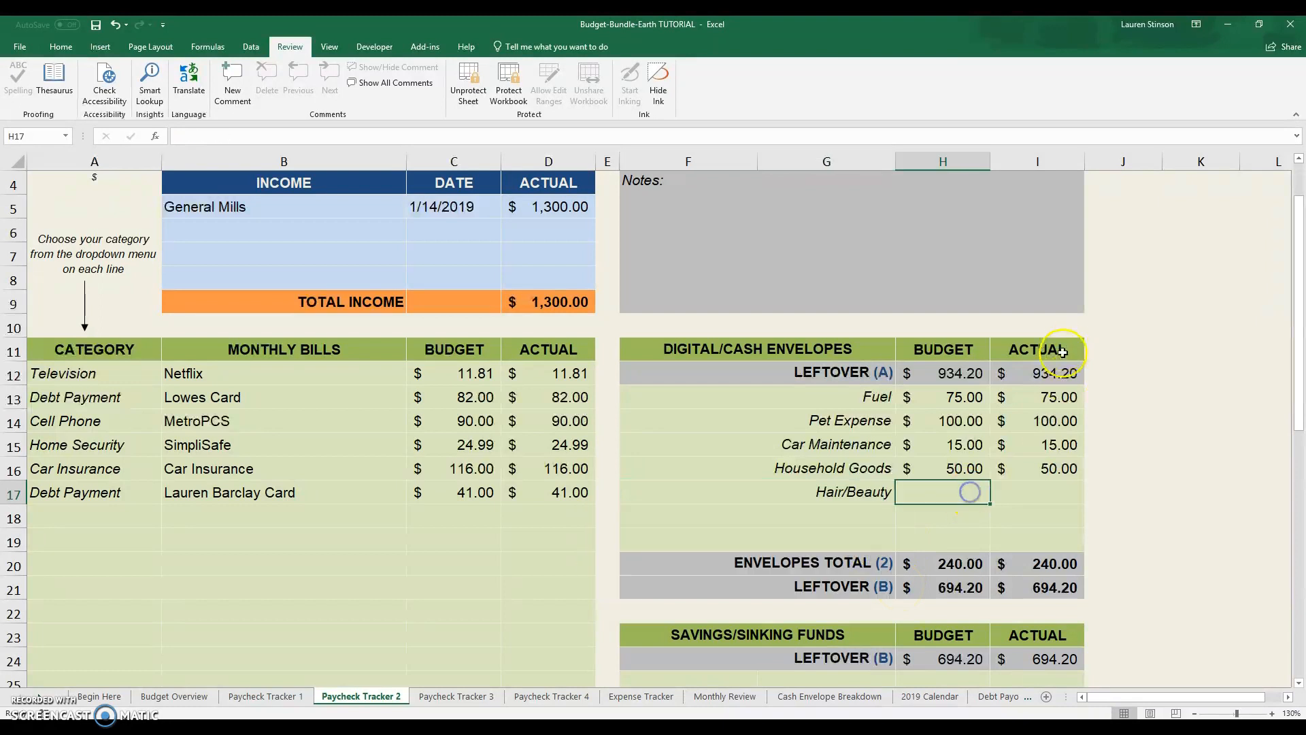
scroll(852, 553, down, 8)
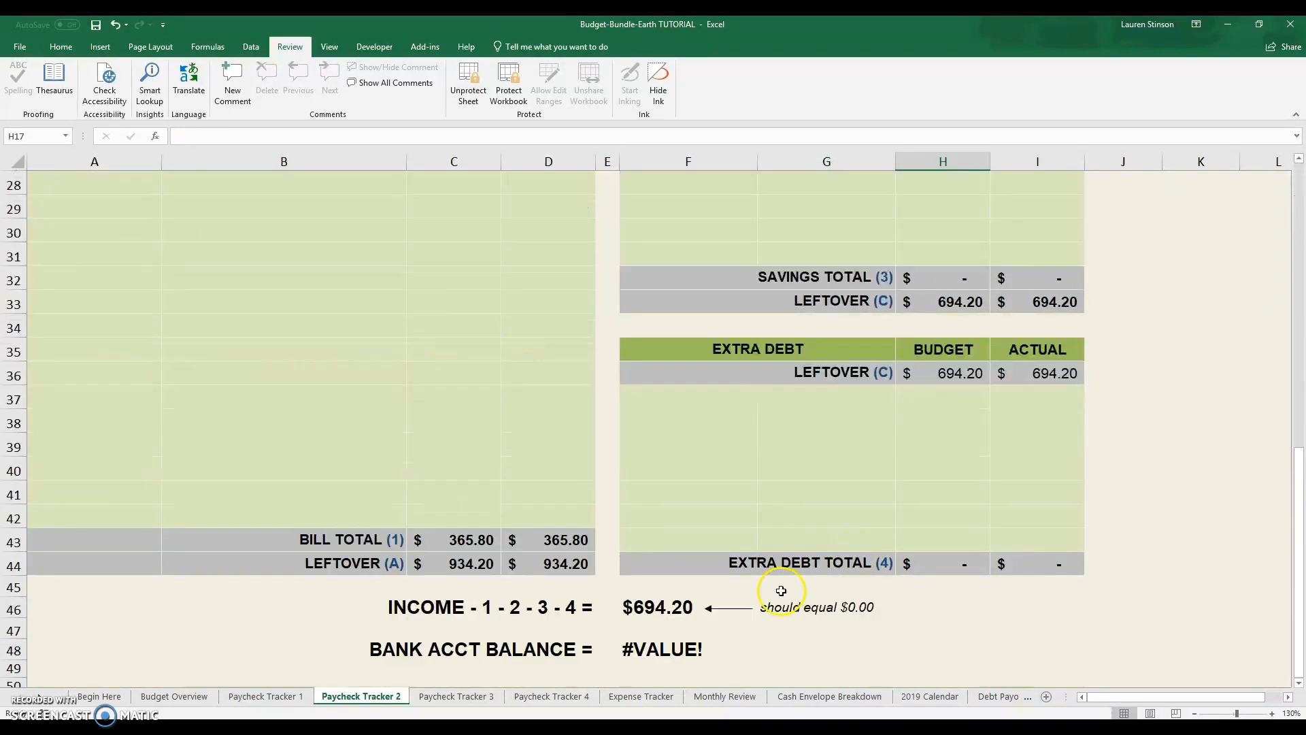
Step: Check the remaining leftover formula, and set the Hair/Beauty envelope's budget and actual amounts to 43
click(663, 607)
scroll(735, 617, up, 5)
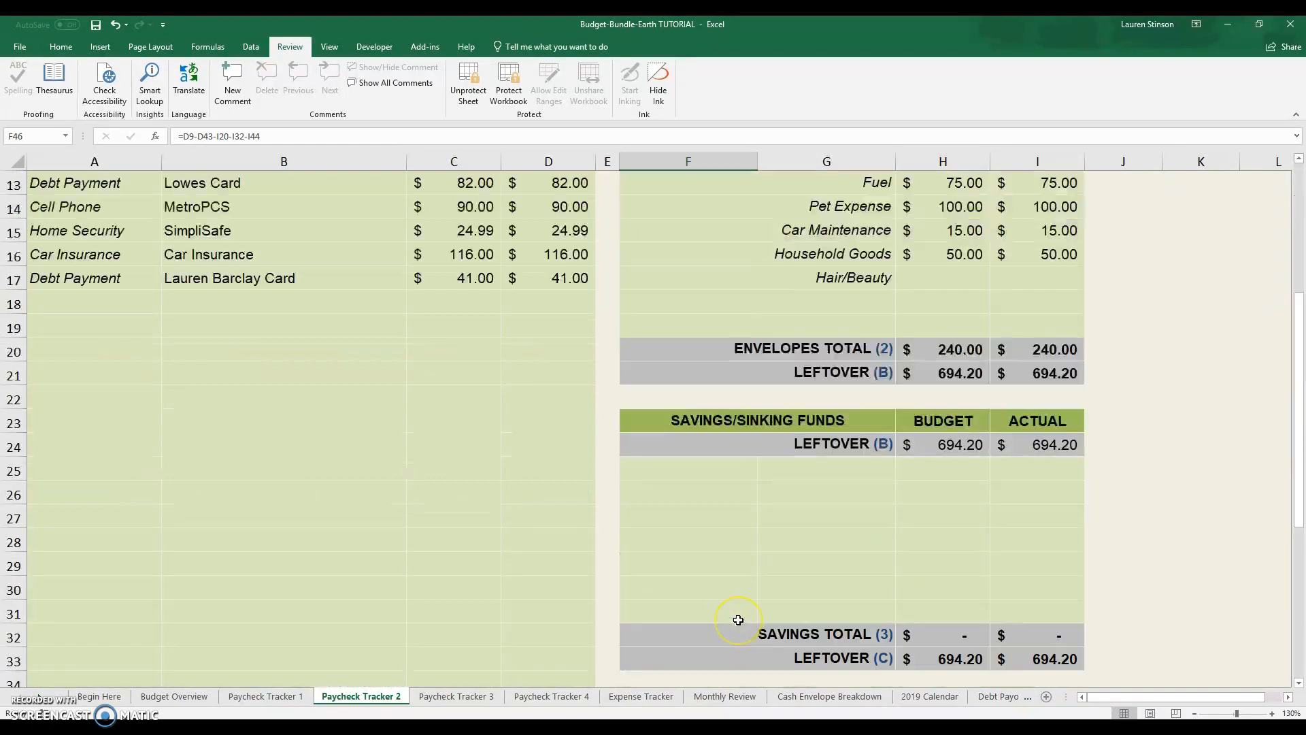
scroll(735, 626, down, 4)
scroll(710, 603, up, 8)
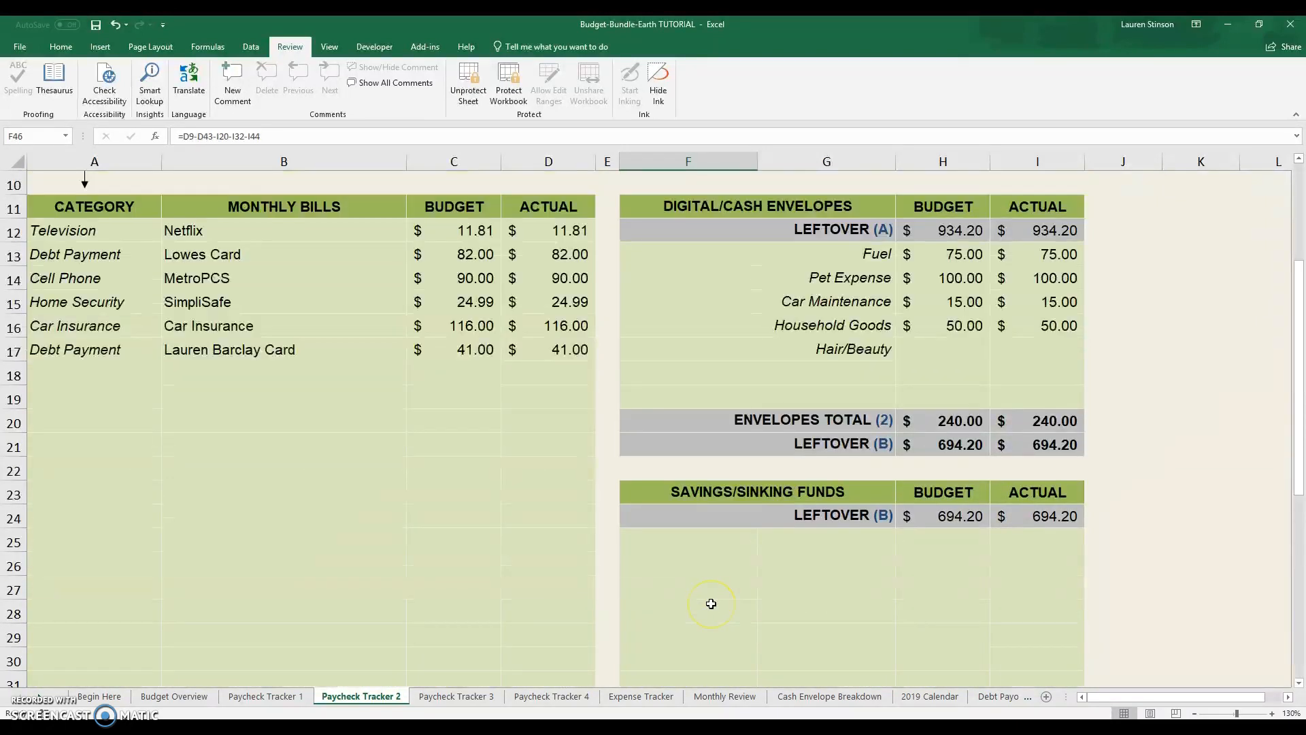
click(937, 643)
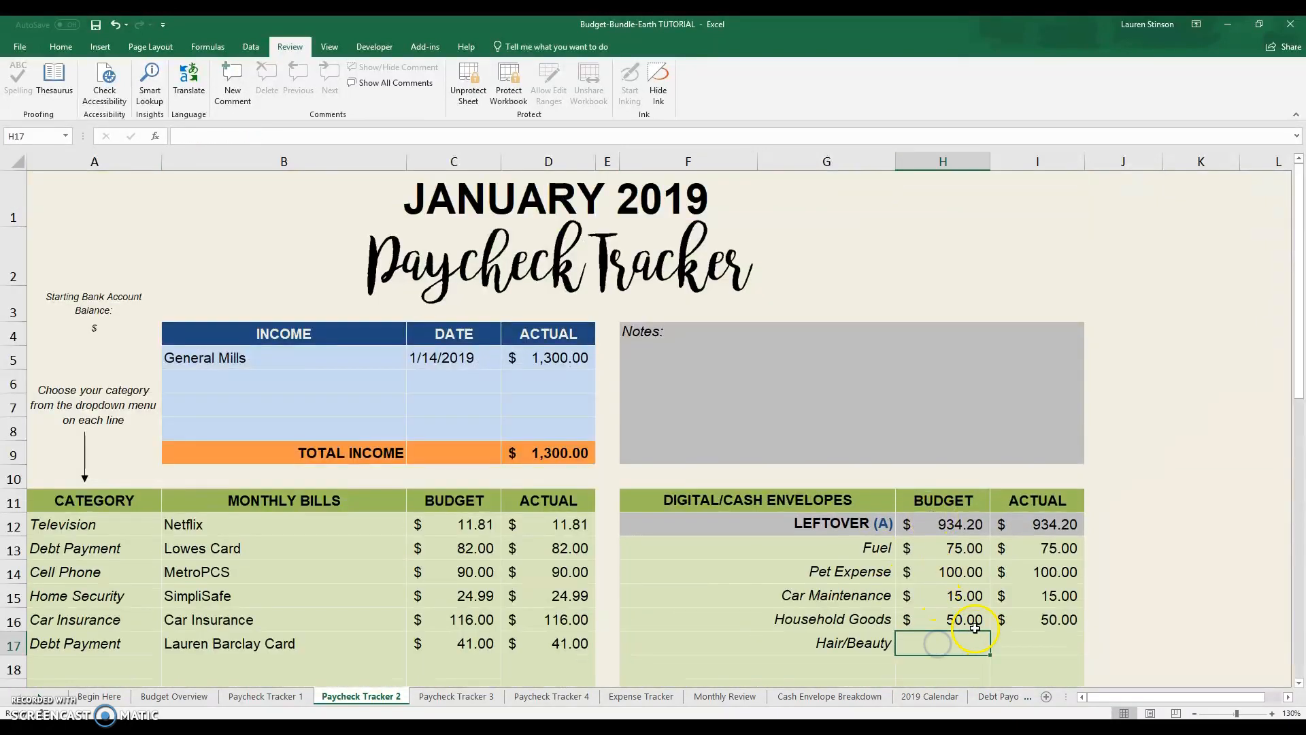
text(43)
key(Tab)
text(43)
key(Return)
Step: Add a Dining Out envelope in row 18 with a budget and an actual amount of 50
scroll(970, 601, down, 2)
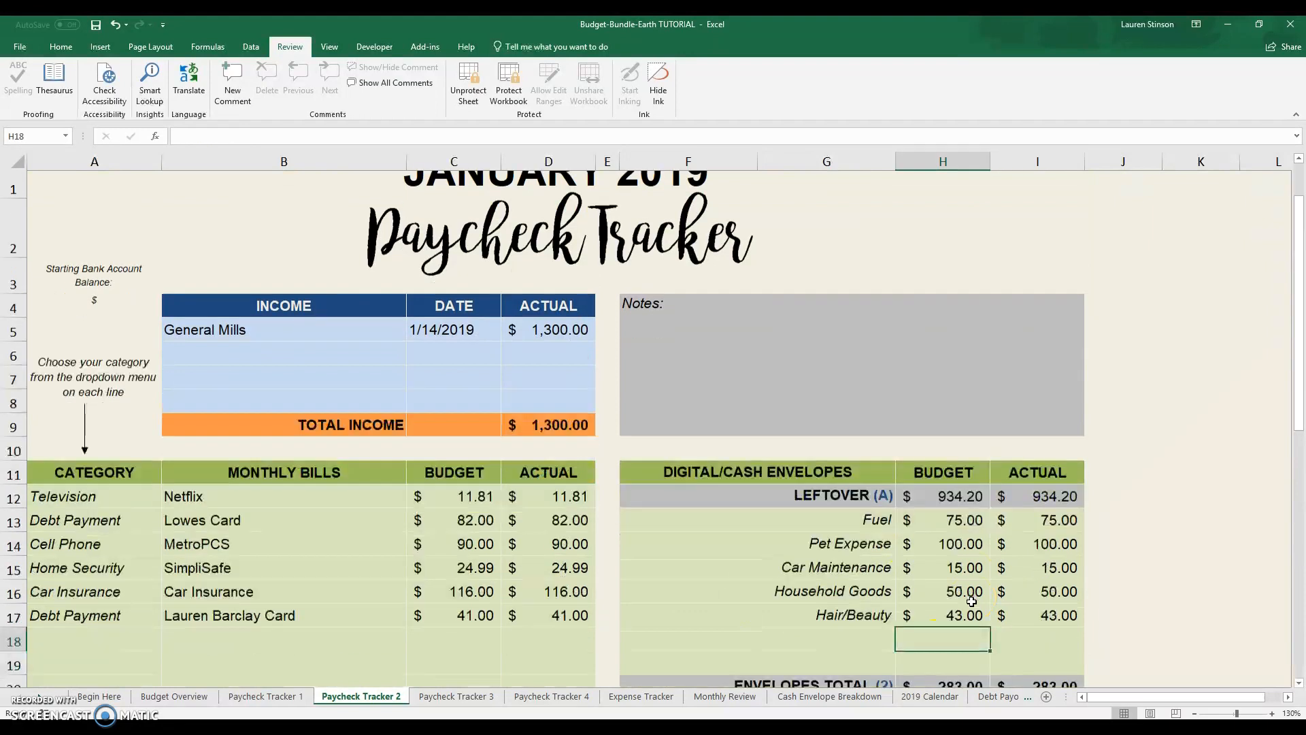
click(867, 447)
click(902, 449)
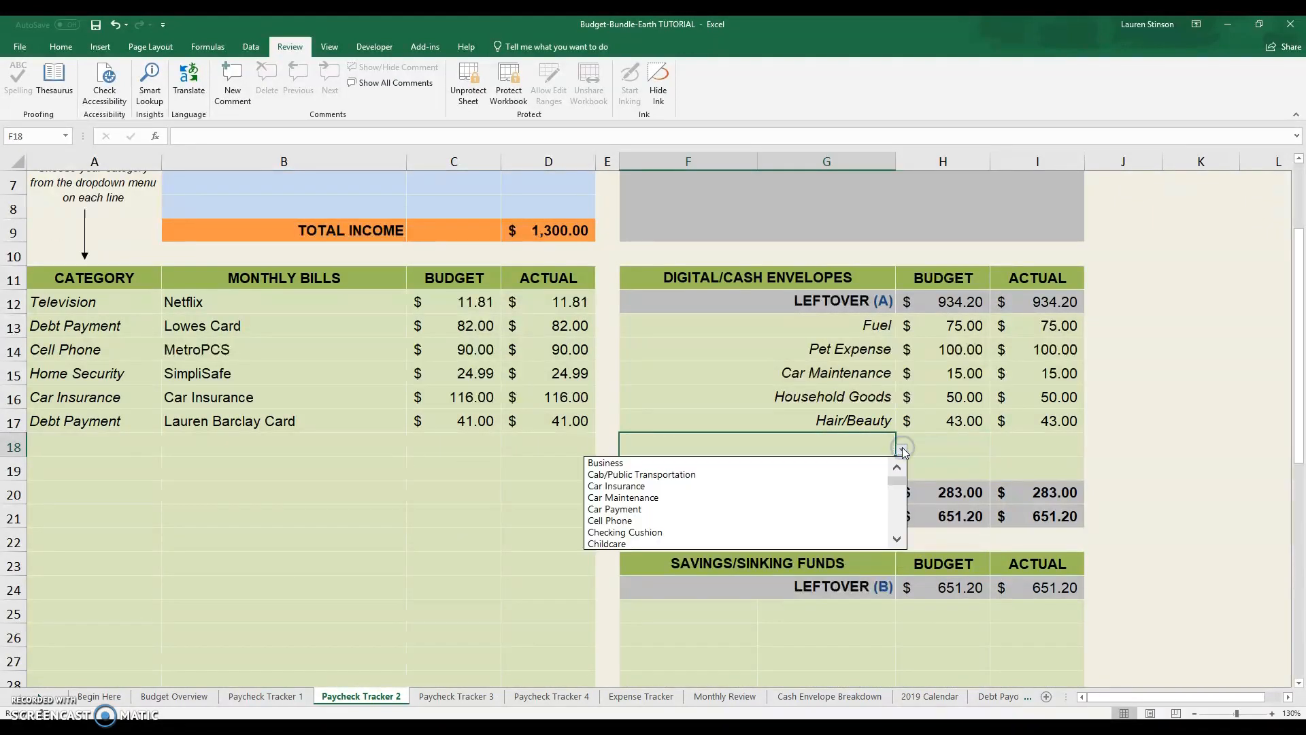
click(896, 539)
click(896, 539)
click(844, 485)
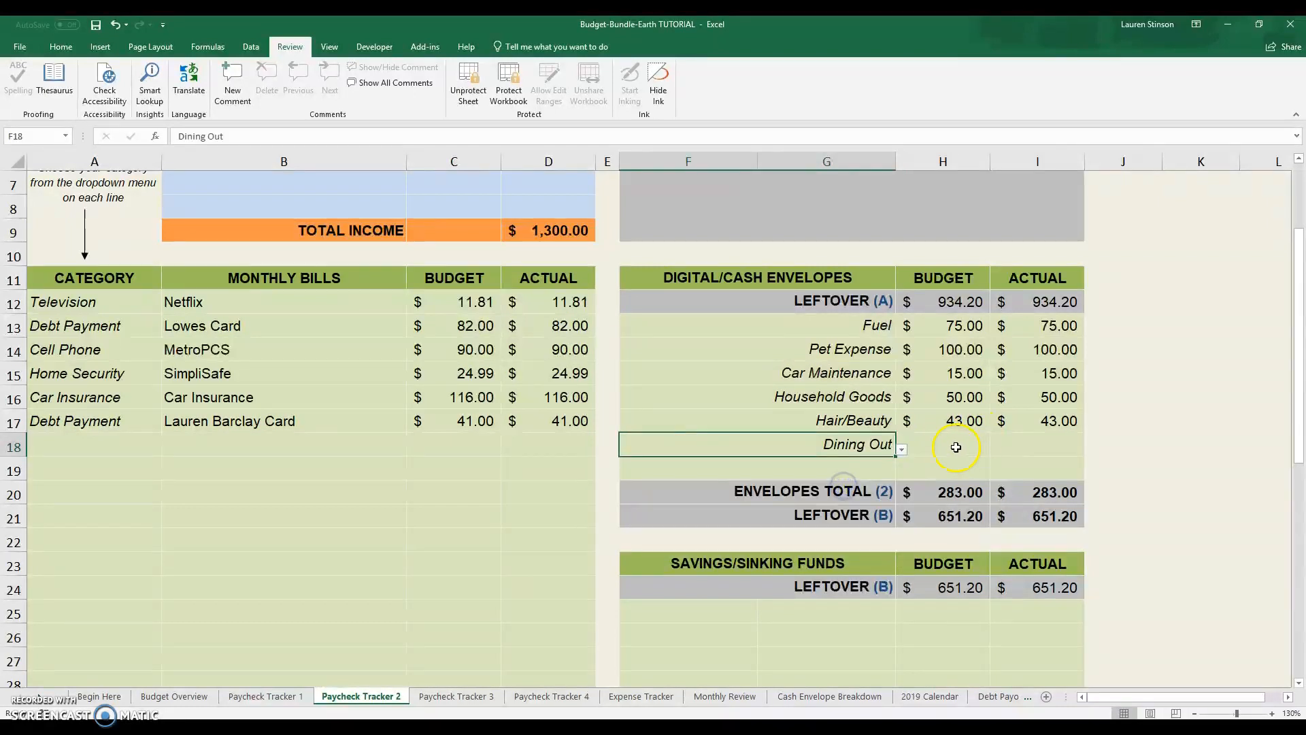
click(952, 446)
text(50)
key(Tab)
text(50)
key(Return)
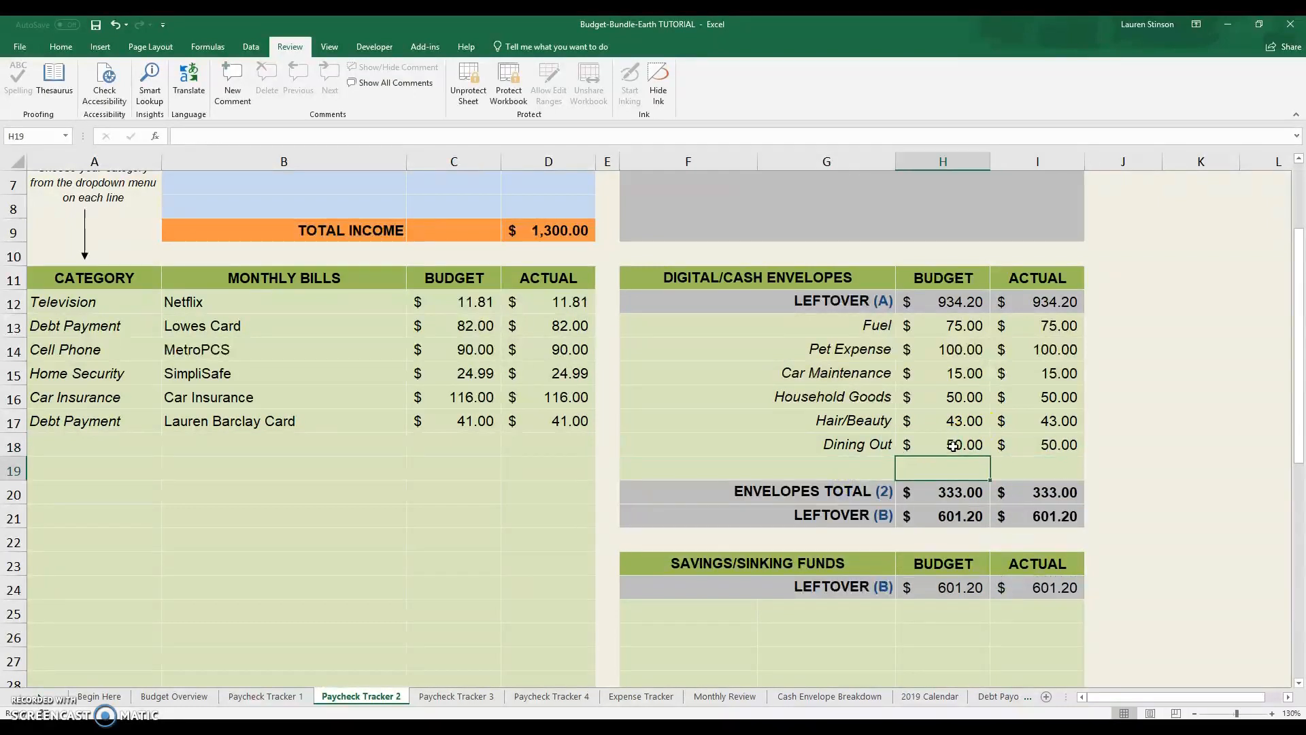
Step: Add a Groceries envelope in row 19 with a budget and an actual amount of 200
click(876, 463)
click(901, 472)
click(898, 563)
click(897, 563)
click(899, 564)
click(854, 552)
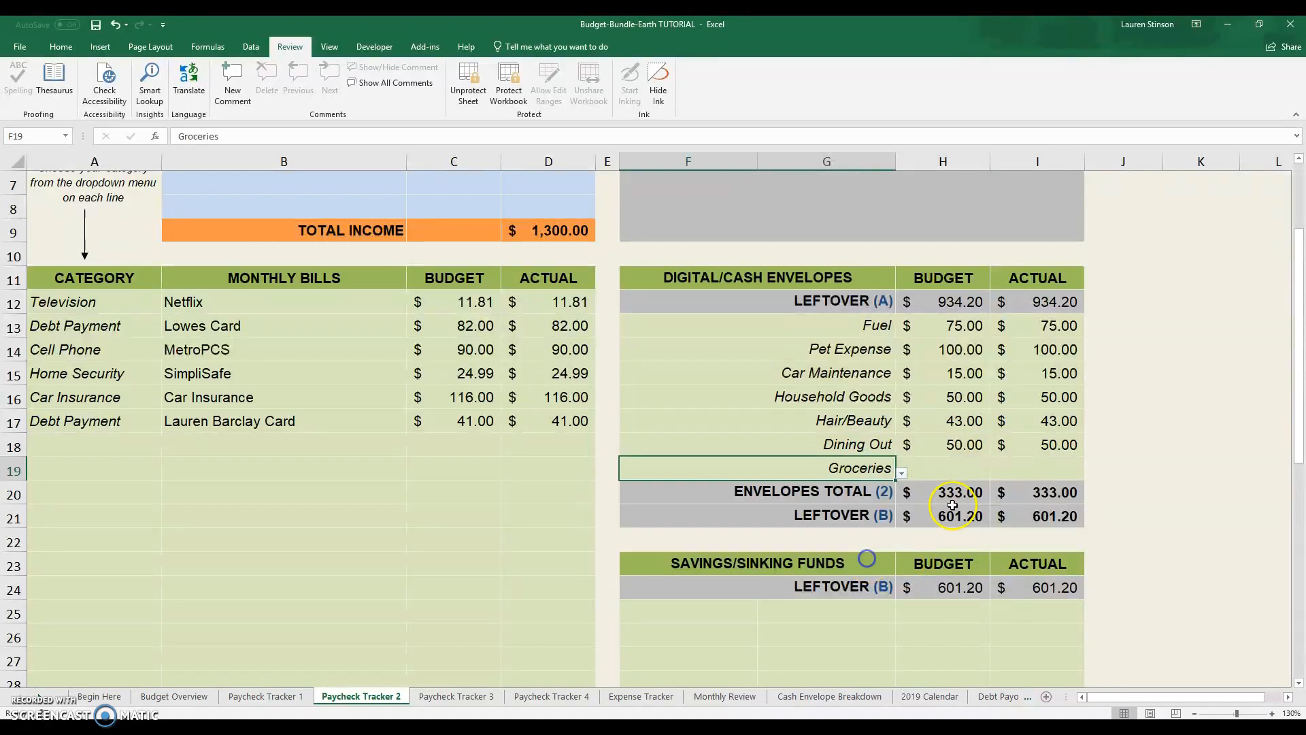
click(955, 472)
text(200)
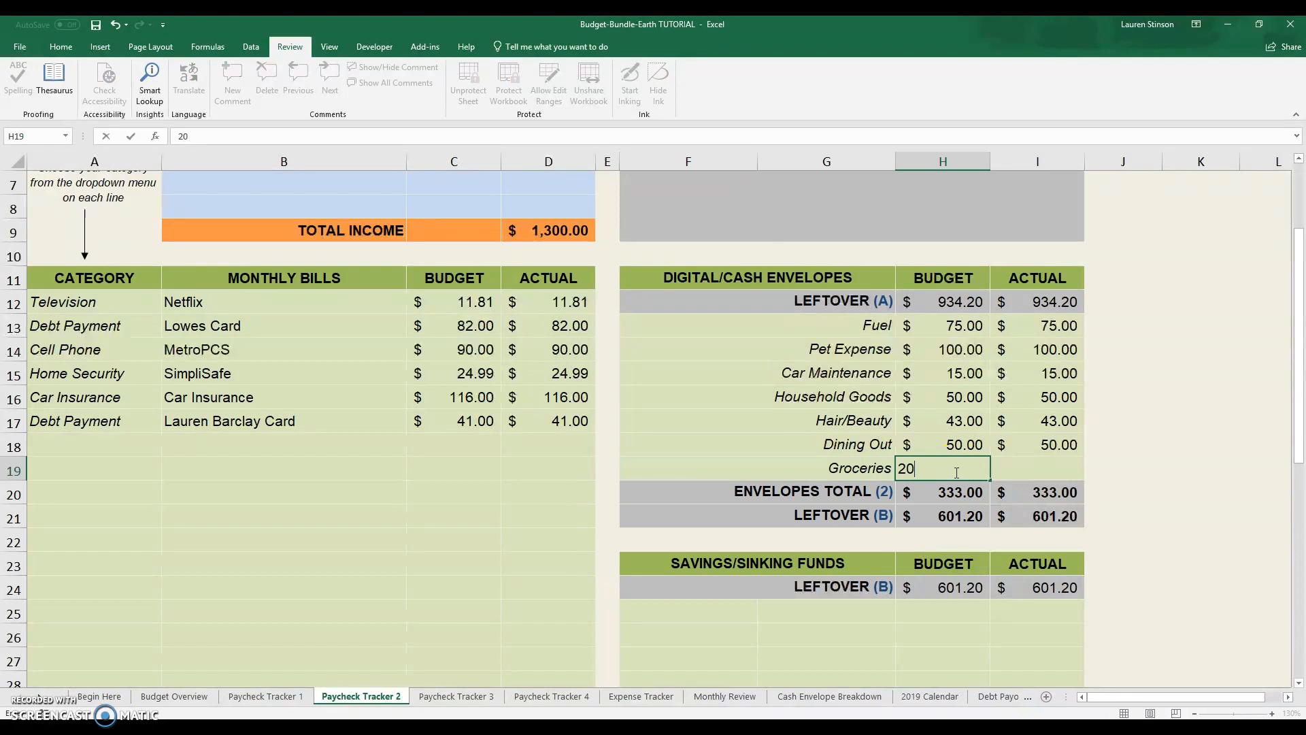
key(Tab)
text(200)
key(Return)
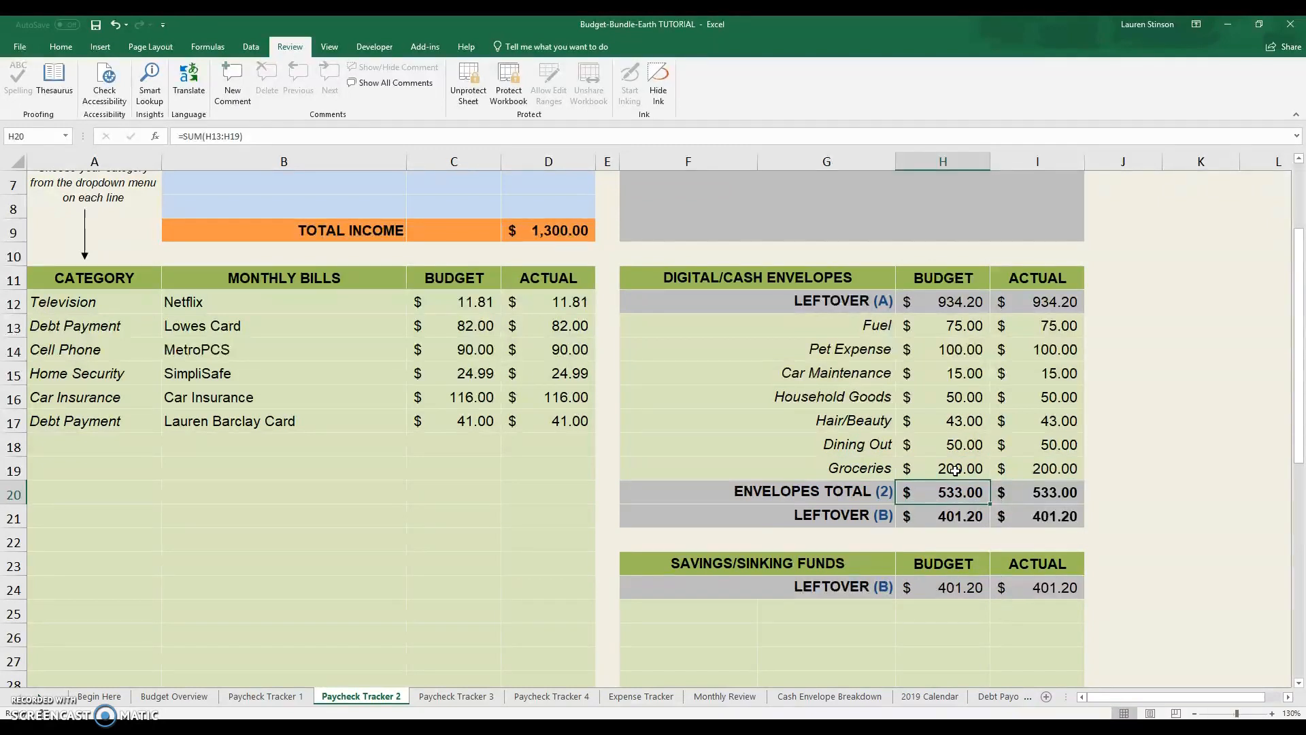
Step: Set the first Savings/Sinking Funds category, in row 25, to Savings
scroll(1044, 493, down, 1)
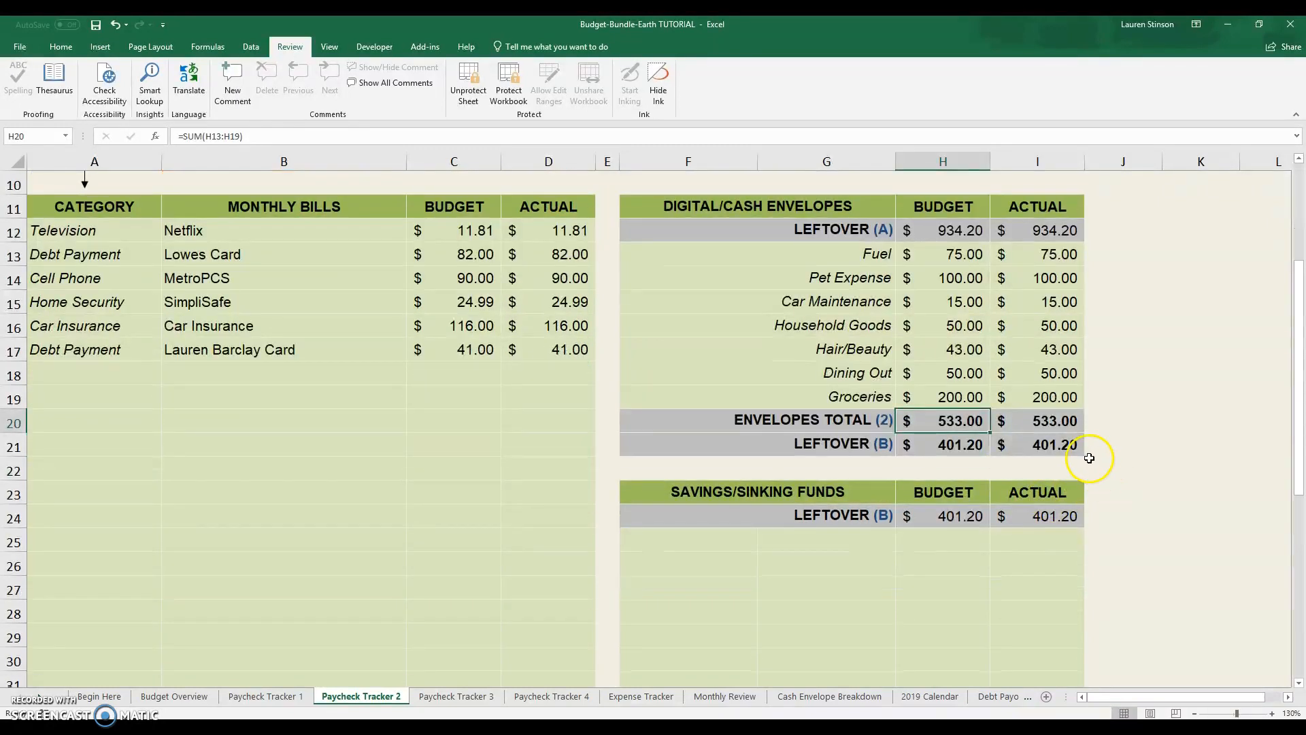
scroll(1061, 483, down, 1)
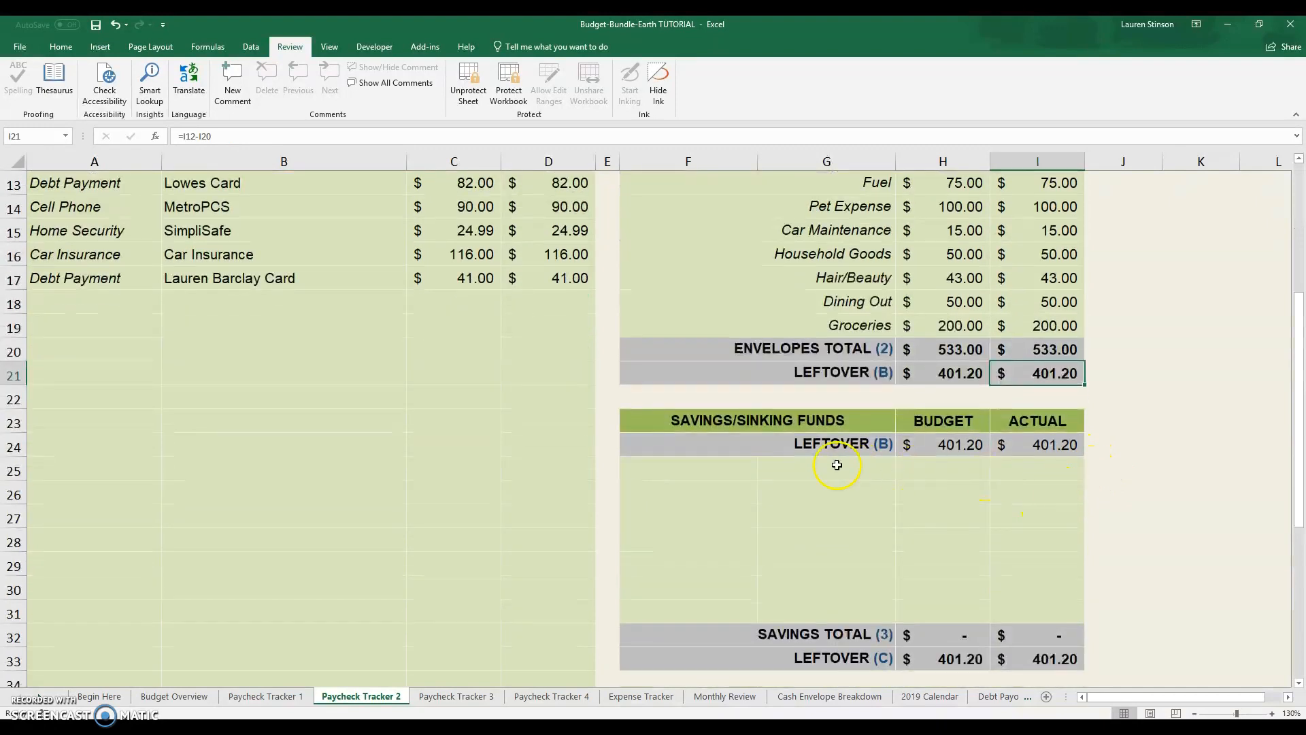
click(730, 465)
click(763, 472)
drag(760, 565, 760, 565)
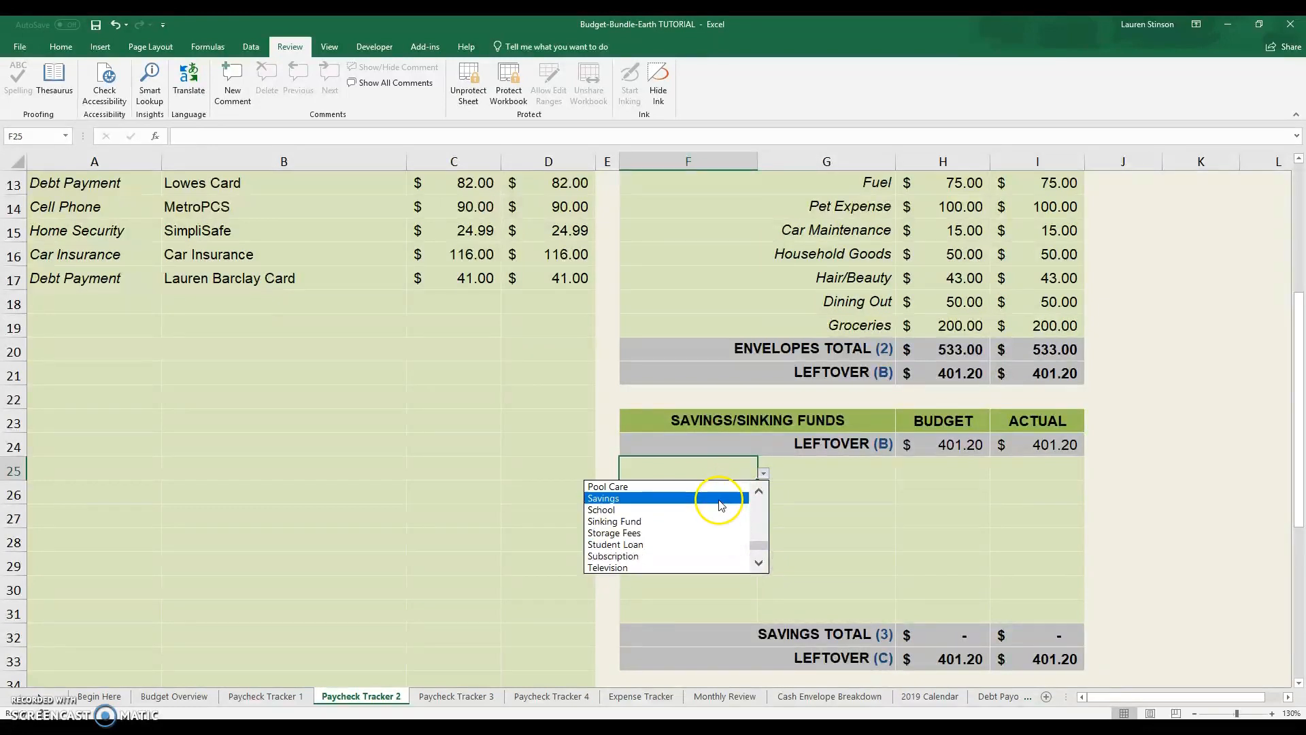
click(721, 504)
Step: Set the Savings/Sinking Funds categories in rows 26 and 27 to Sinking Fund
click(725, 494)
click(763, 496)
click(763, 569)
drag(760, 538, 760, 588)
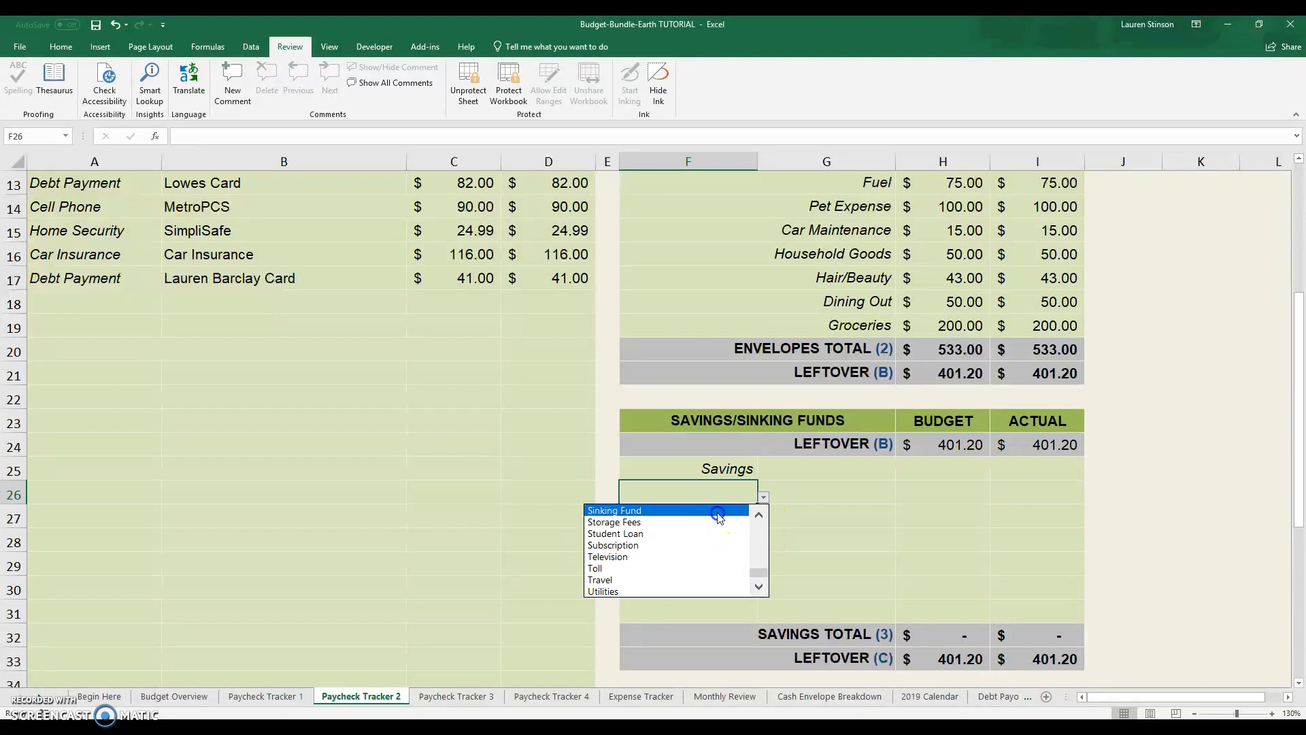
click(719, 510)
click(741, 518)
click(763, 520)
drag(760, 540, 761, 654)
click(719, 535)
Step: Set the Savings/Sinking Funds categories in rows 28 and 29 to Sinking Fund
click(744, 537)
click(763, 542)
click(721, 559)
click(732, 562)
click(764, 568)
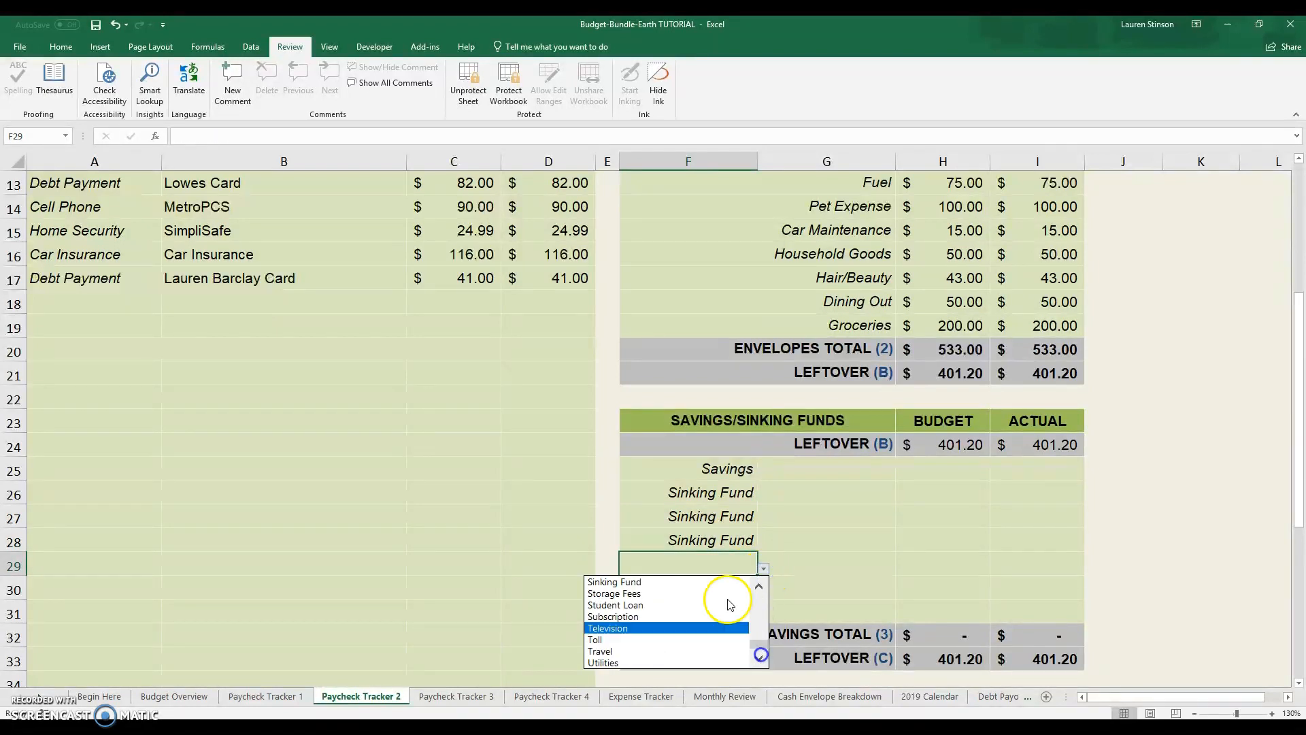
click(676, 582)
Step: Name the funds in G25 to G29 Savings Account, Christmas/B-Days, Vacation, Personal Property and Classroom
click(820, 472)
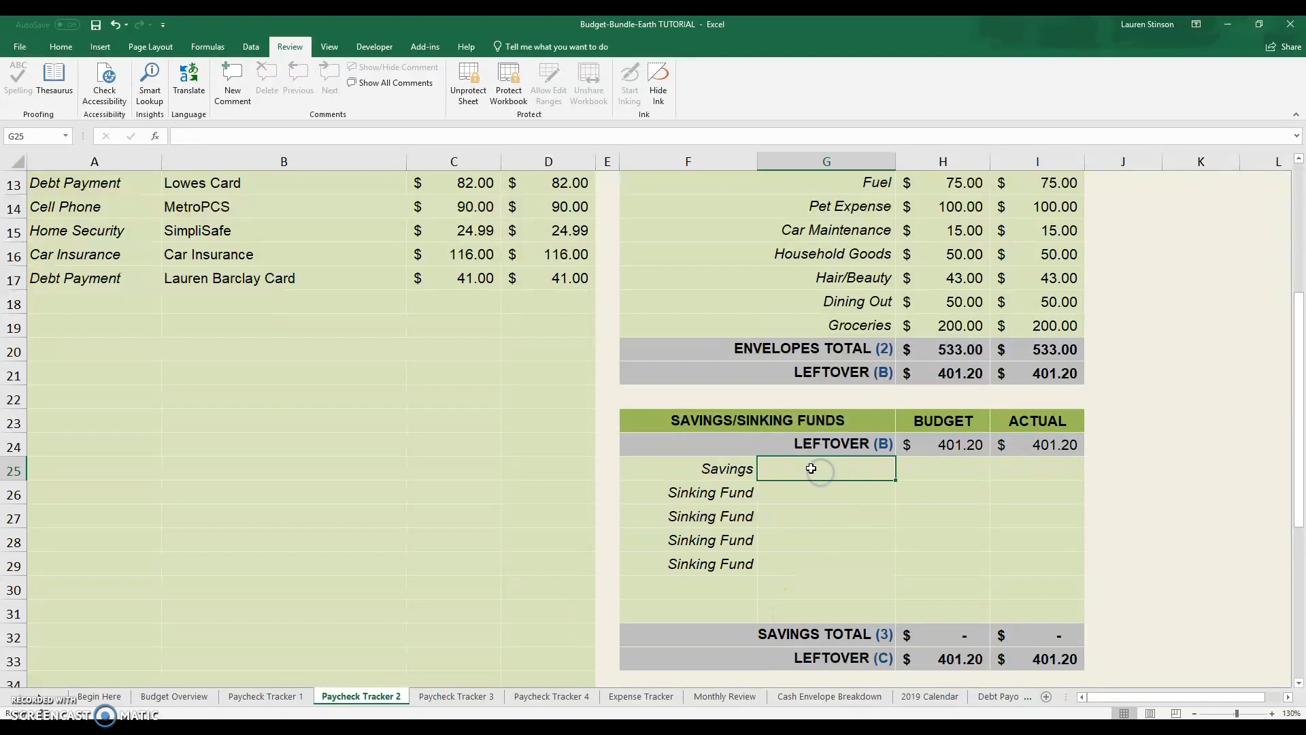
text(Savings Account)
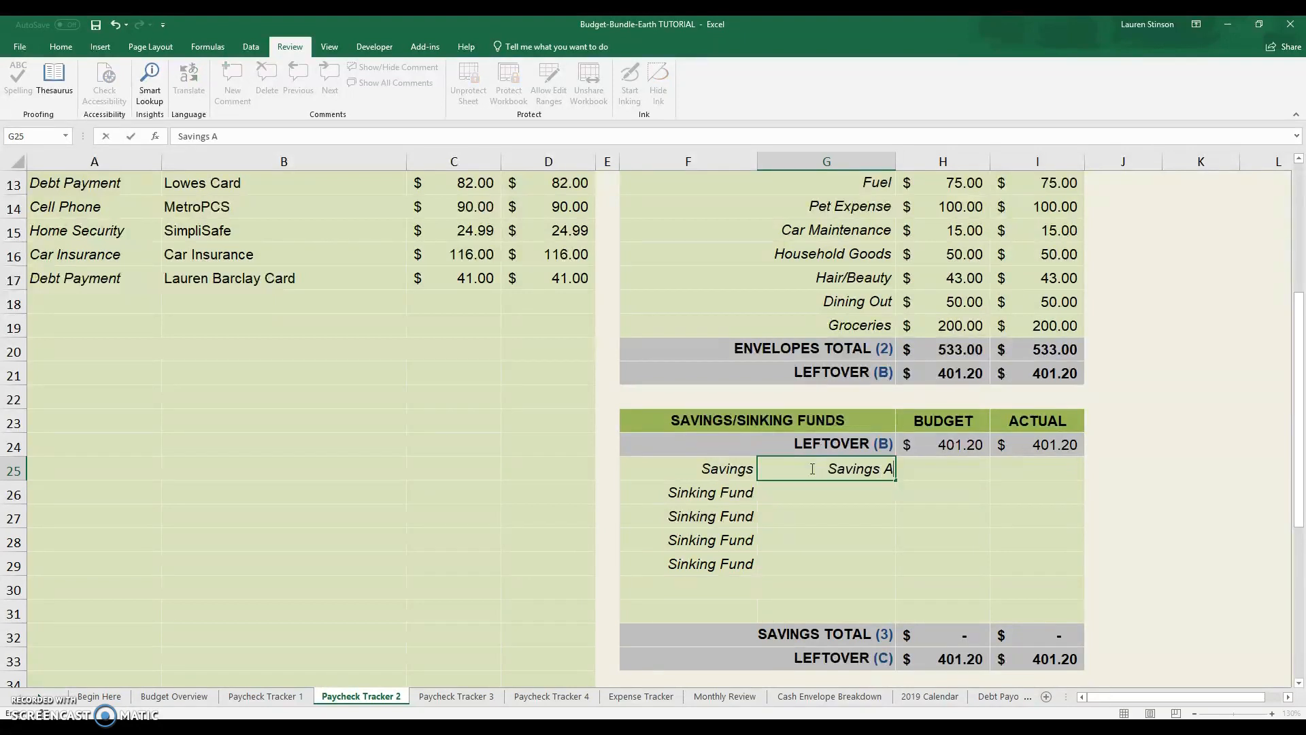
key(Return)
text(Christmas/)
text(B-Days)
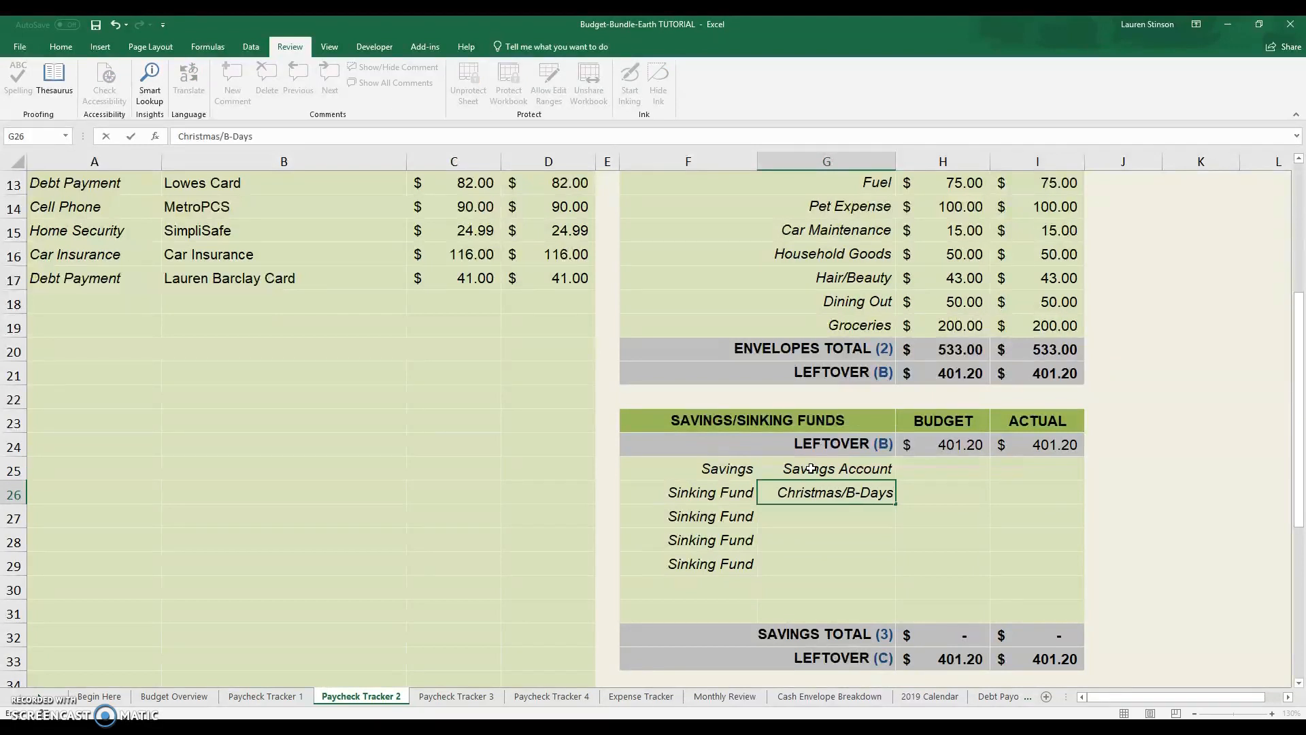
key(Return)
text(Vacation)
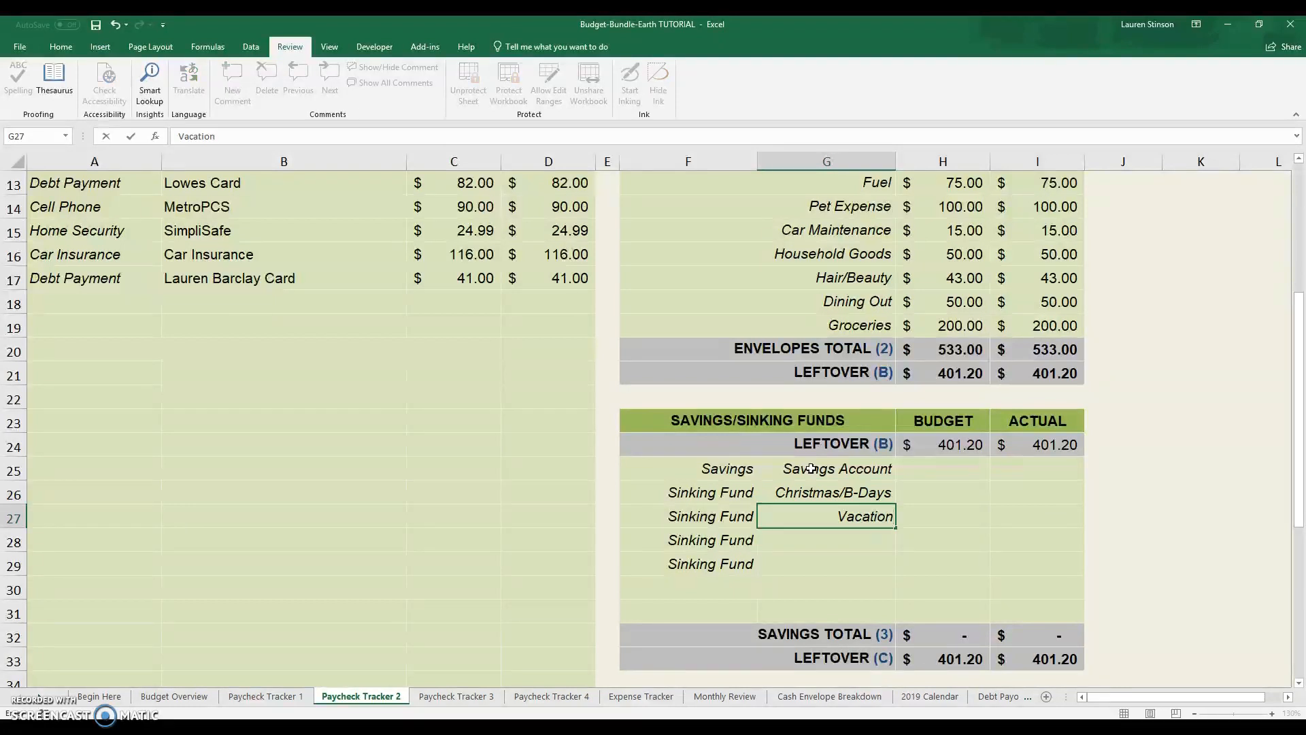
key(Return)
text(Personal Property)
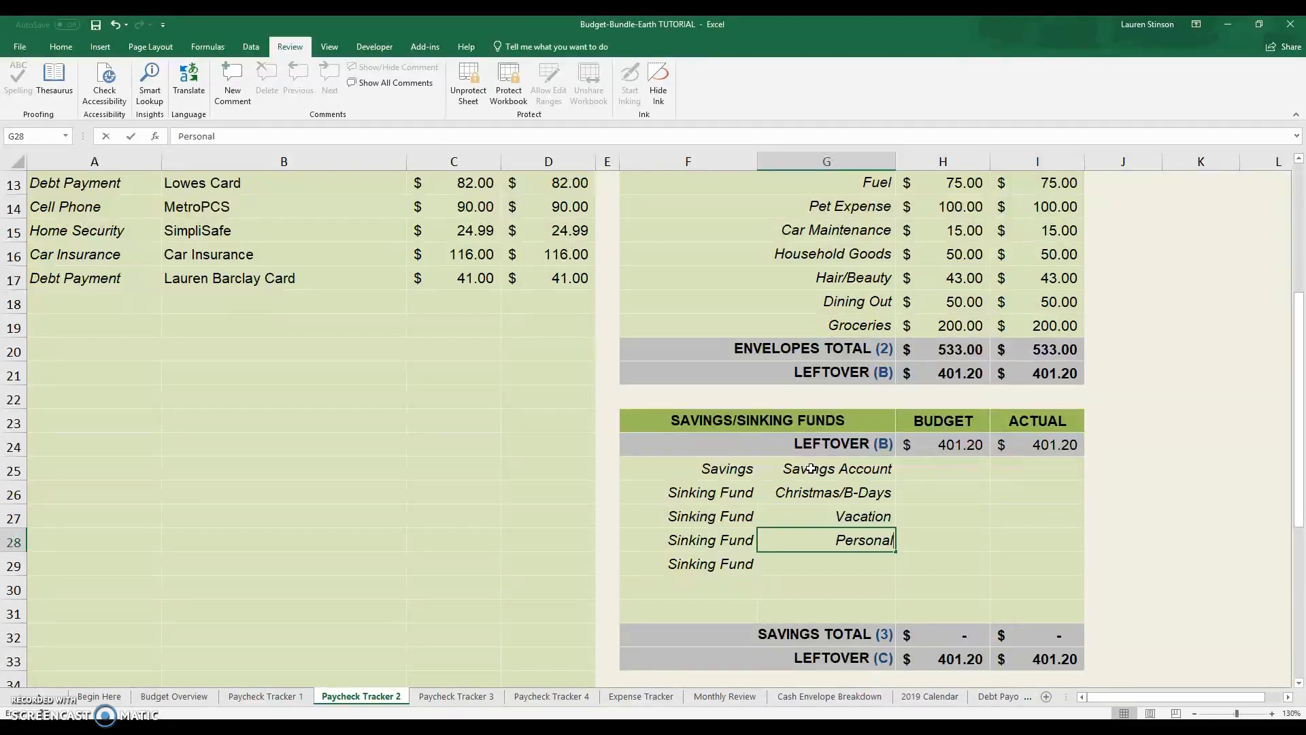
key(Return)
text(Classroom)
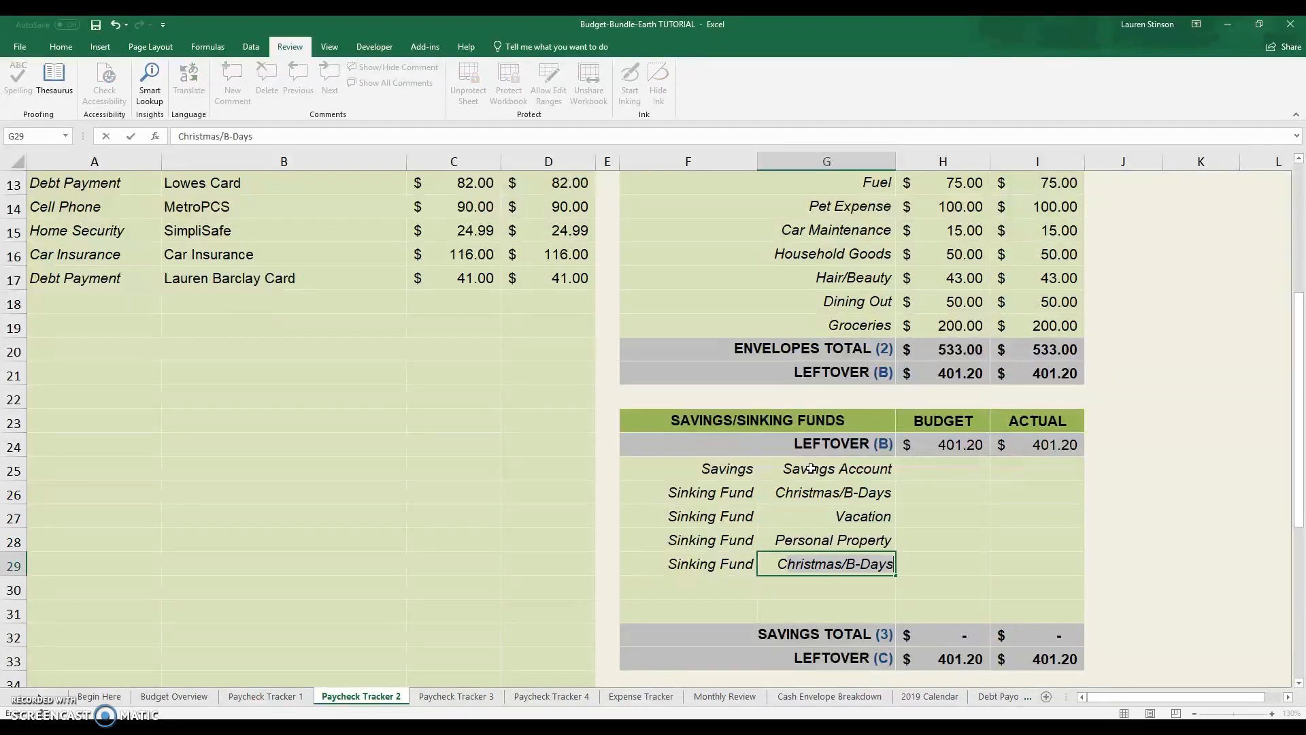
key(Return)
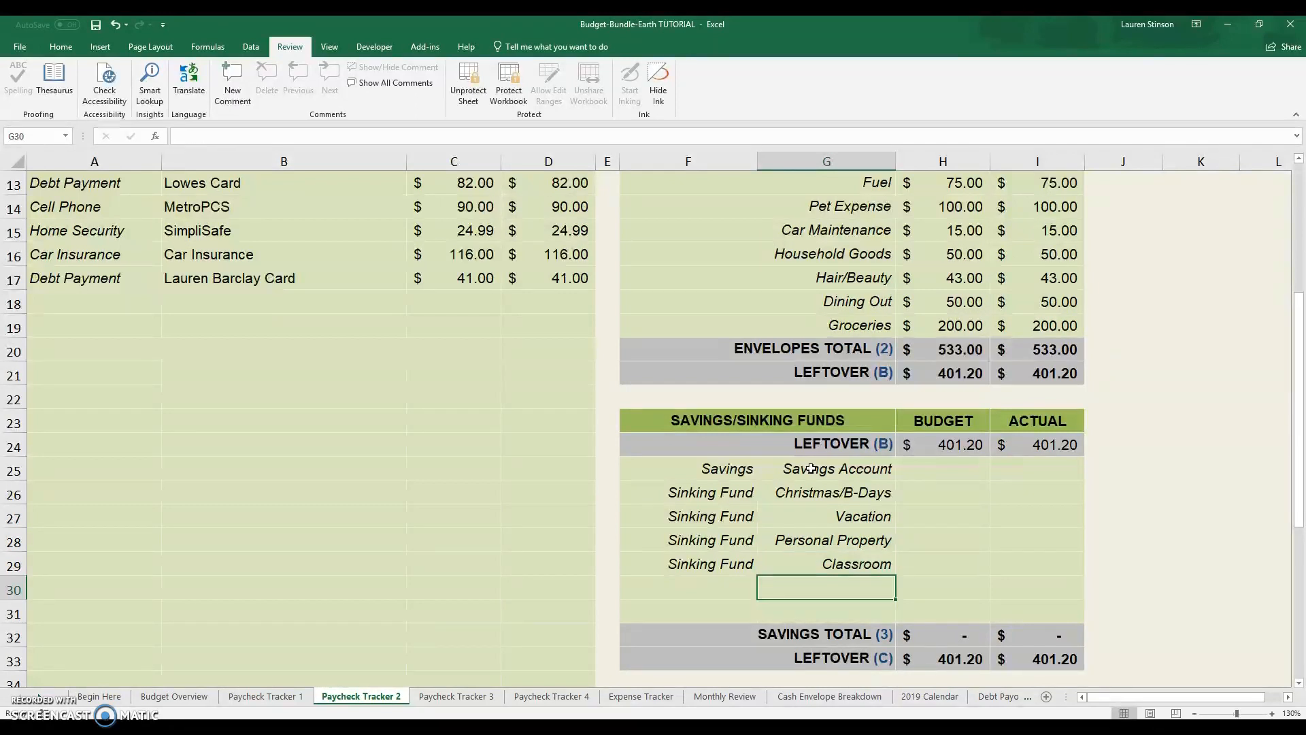
Step: Set the budget and actual amounts to 133.33 for Savings Account and 92 for Christmas/B-Days
click(965, 469)
text(133.33)
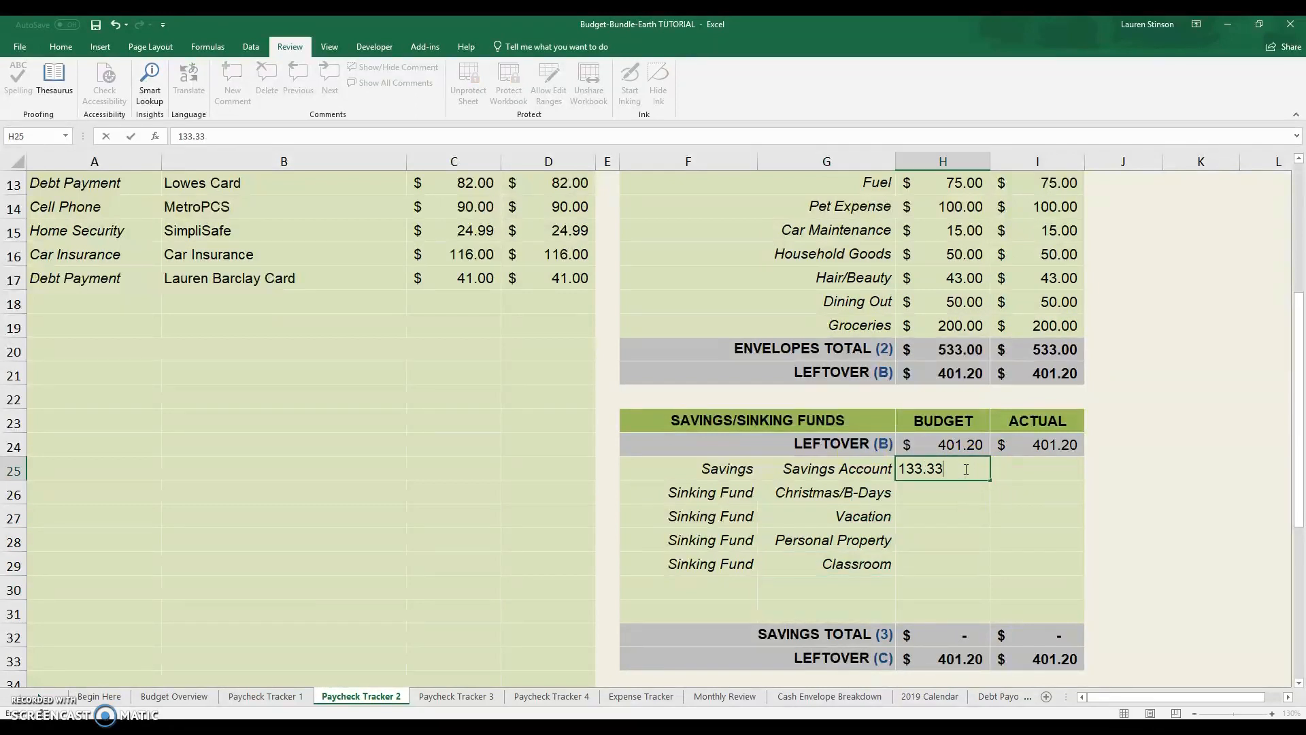
key(Tab)
text(133.33)
key(Return)
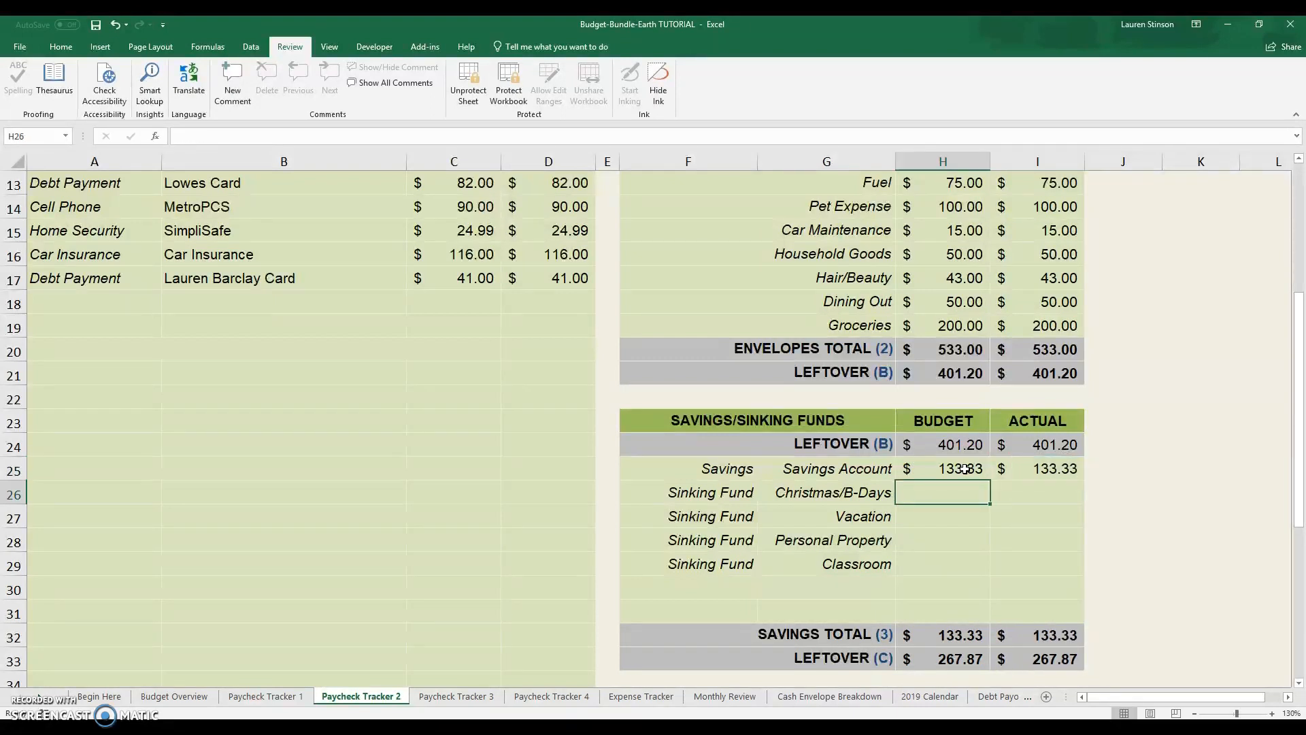
text(92)
key(Tab)
text(92)
key(Return)
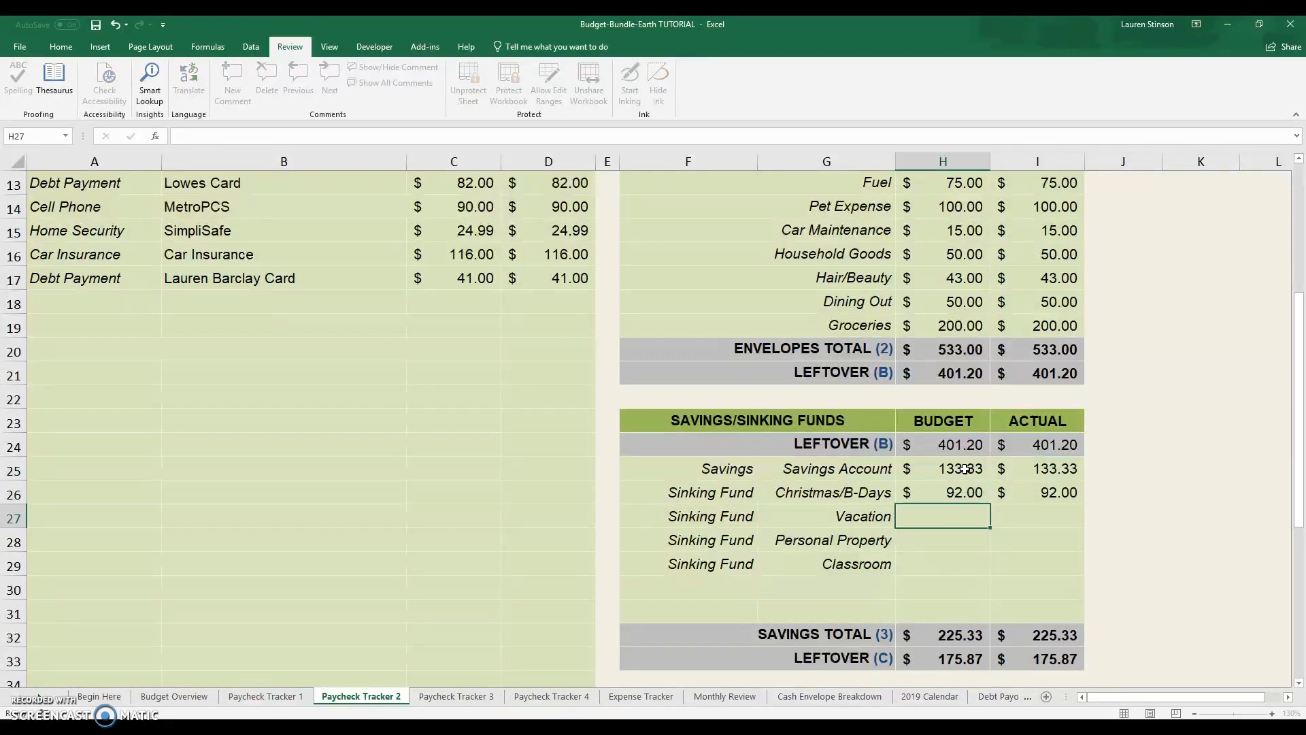
Step: Set the Vacation sinking fund's budget and actual amounts to 100
text(100)
key(Tab)
text(100)
key(Tab)
key(Down)
key(Left)
key(Left)
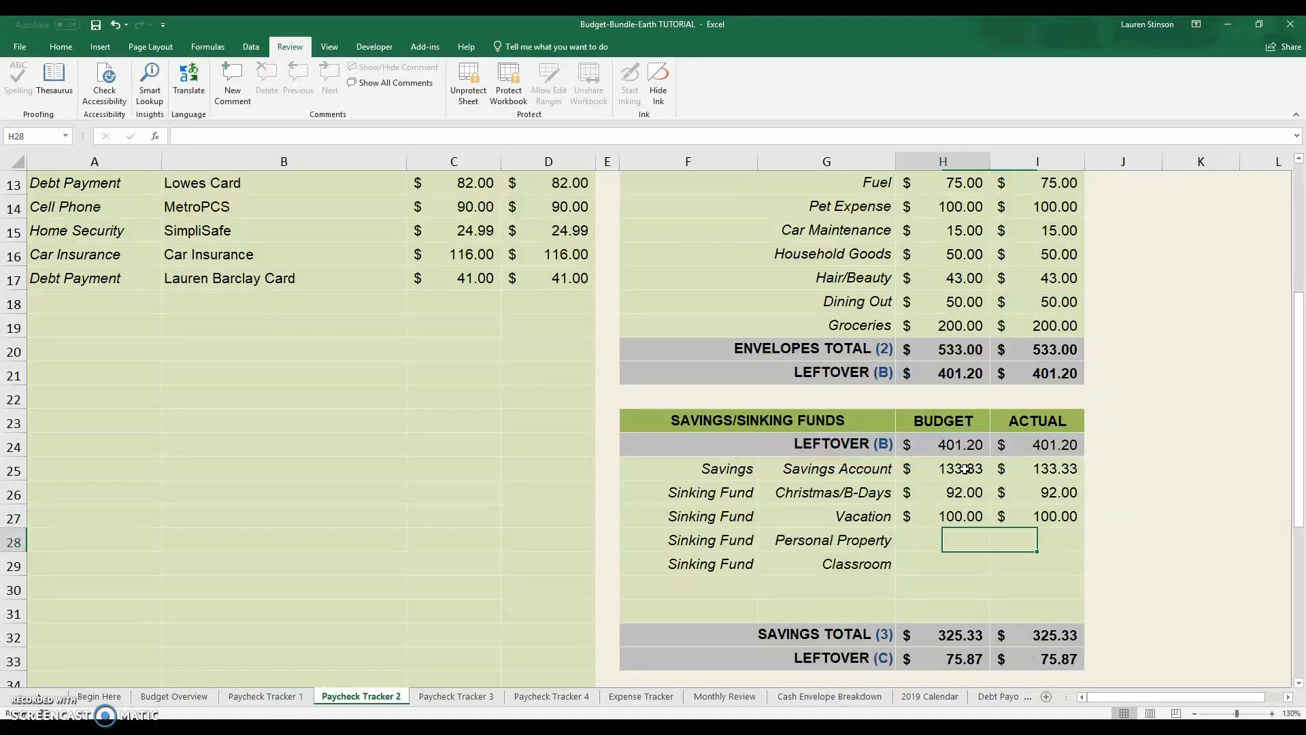
Step: Set the budget and actual amounts to 15 for Personal Property and 28 for Classroom
text(15)
key(Tab)
text(15)
key(Return)
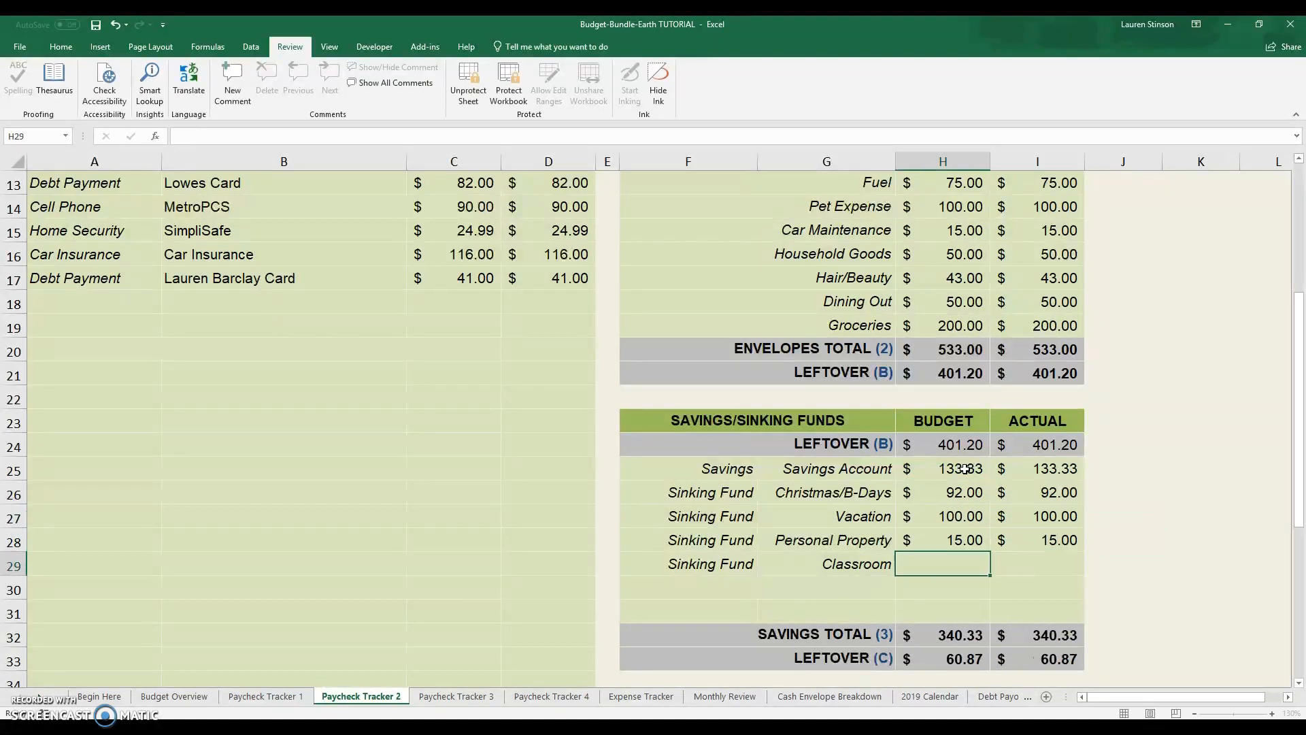
text(28)
key(Tab)
text(28)
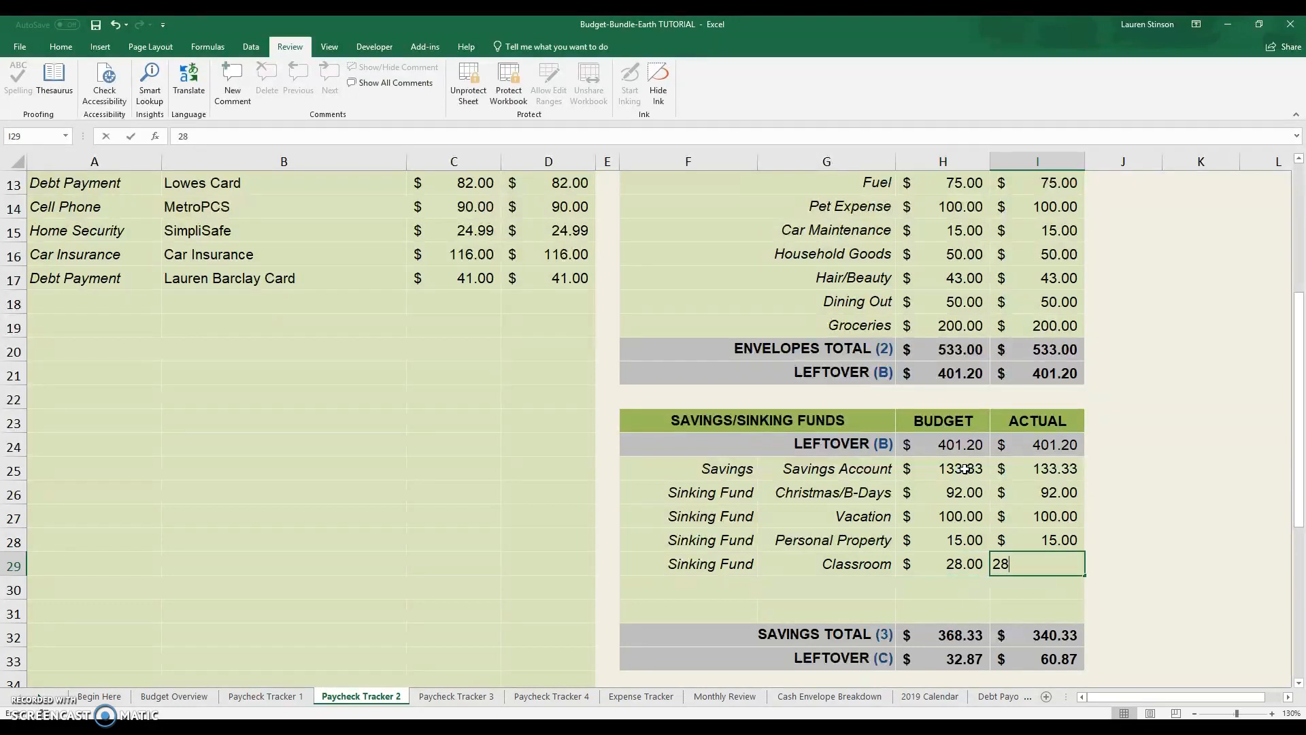
key(Return)
Step: Review the envelope and savings entries and the leftover carried into the Extra Debt section
scroll(1014, 596, down, 2)
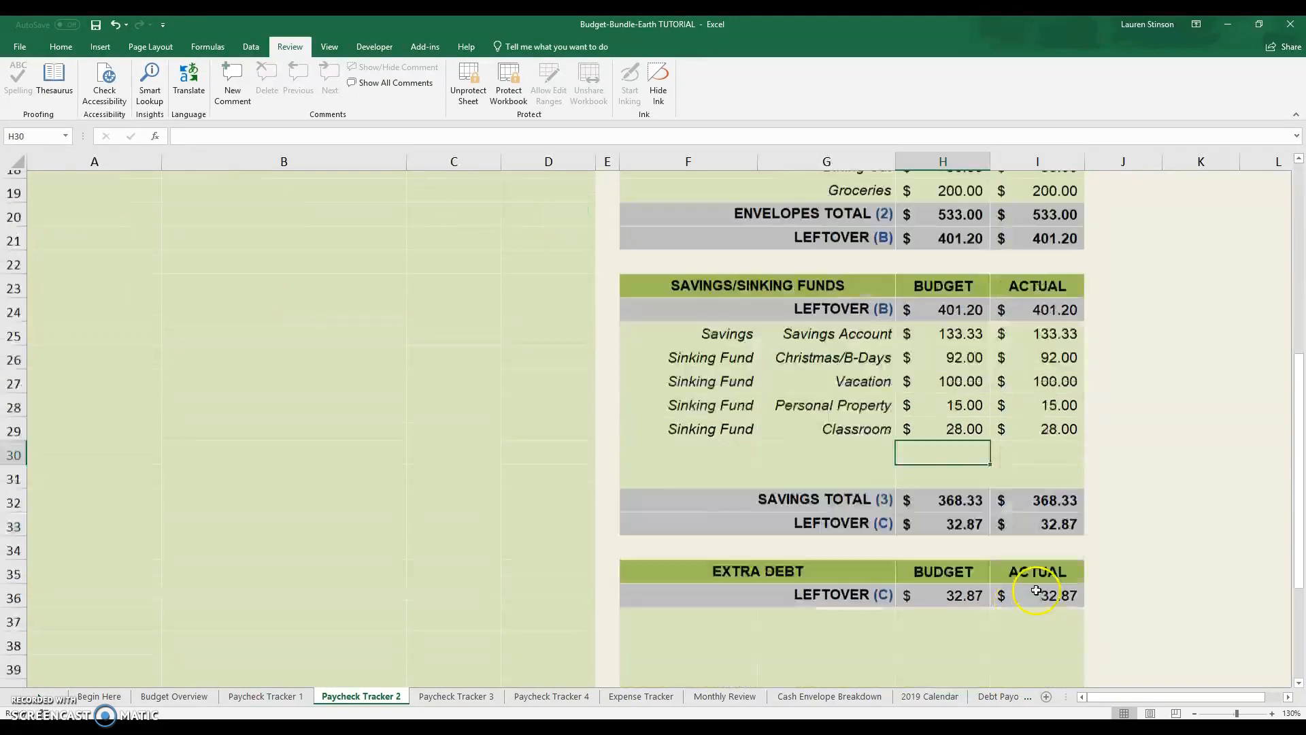
scroll(982, 519, up, 1)
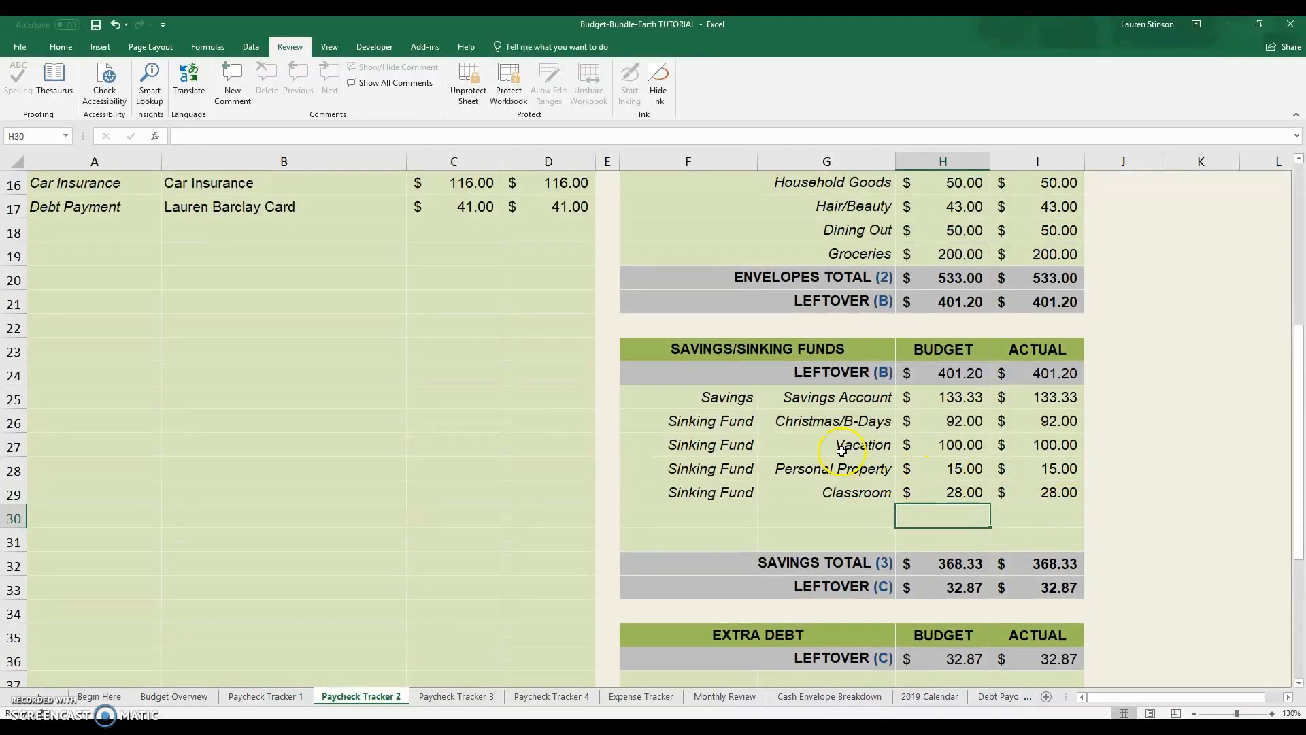
scroll(831, 451, up, 1)
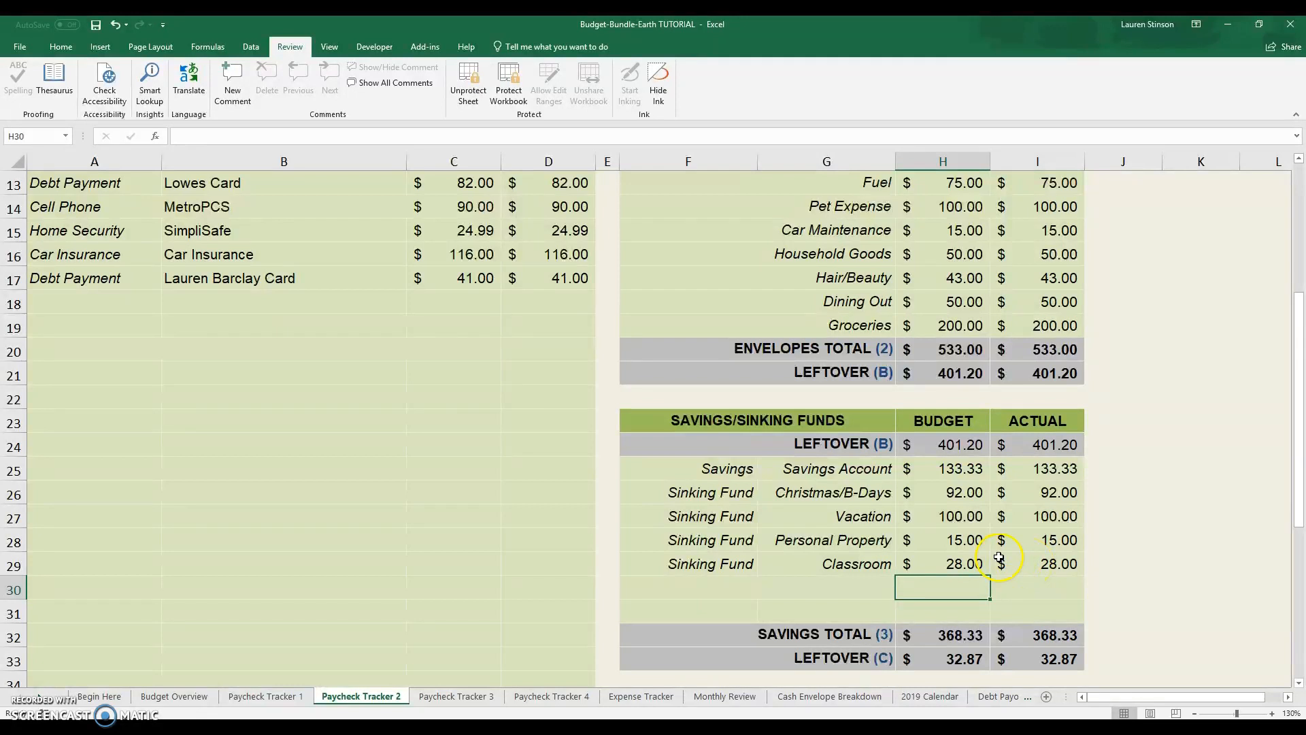
scroll(999, 558, up, 1)
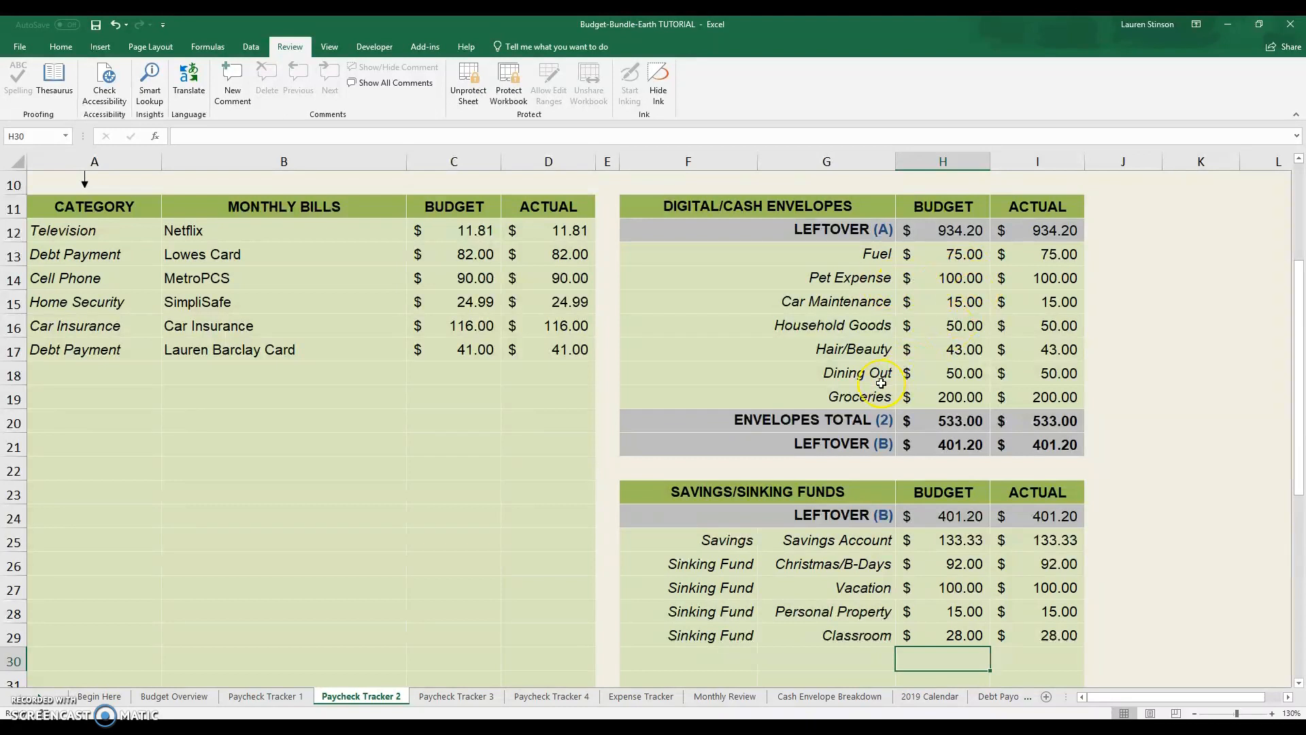
scroll(875, 382, down, 2)
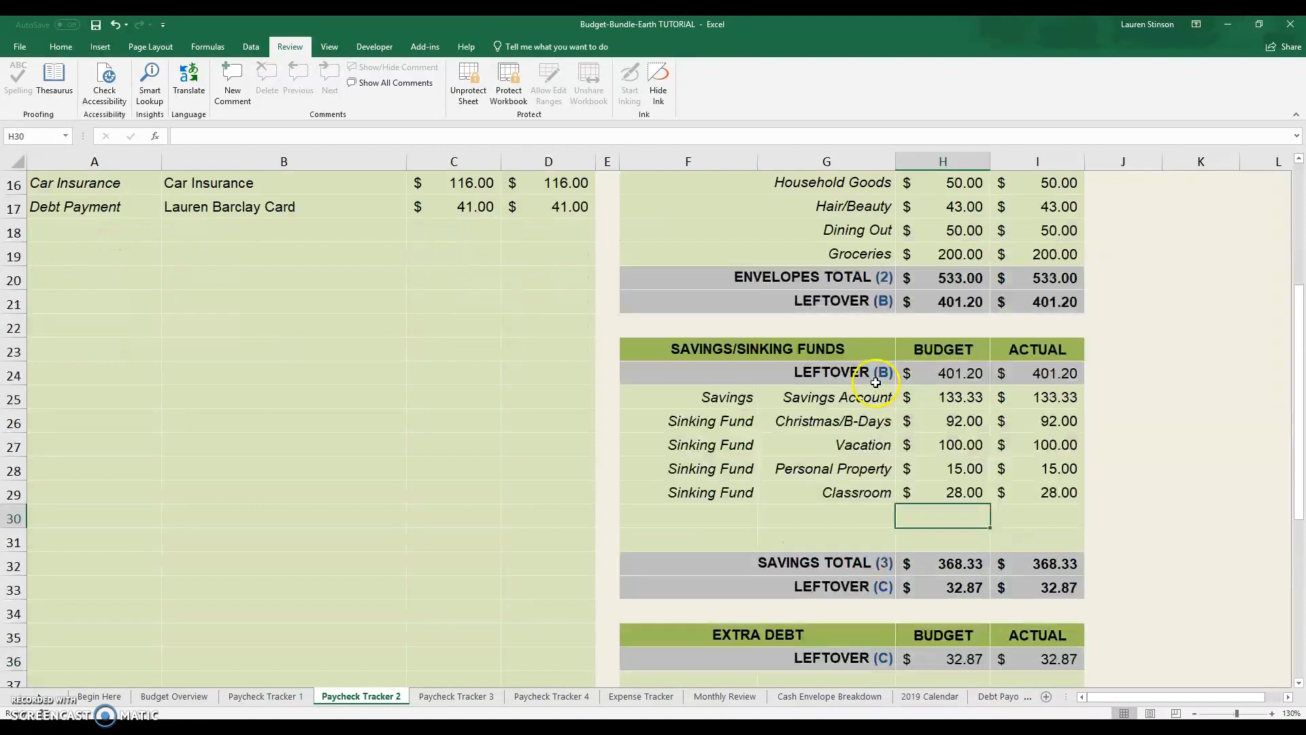
scroll(878, 395, down, 2)
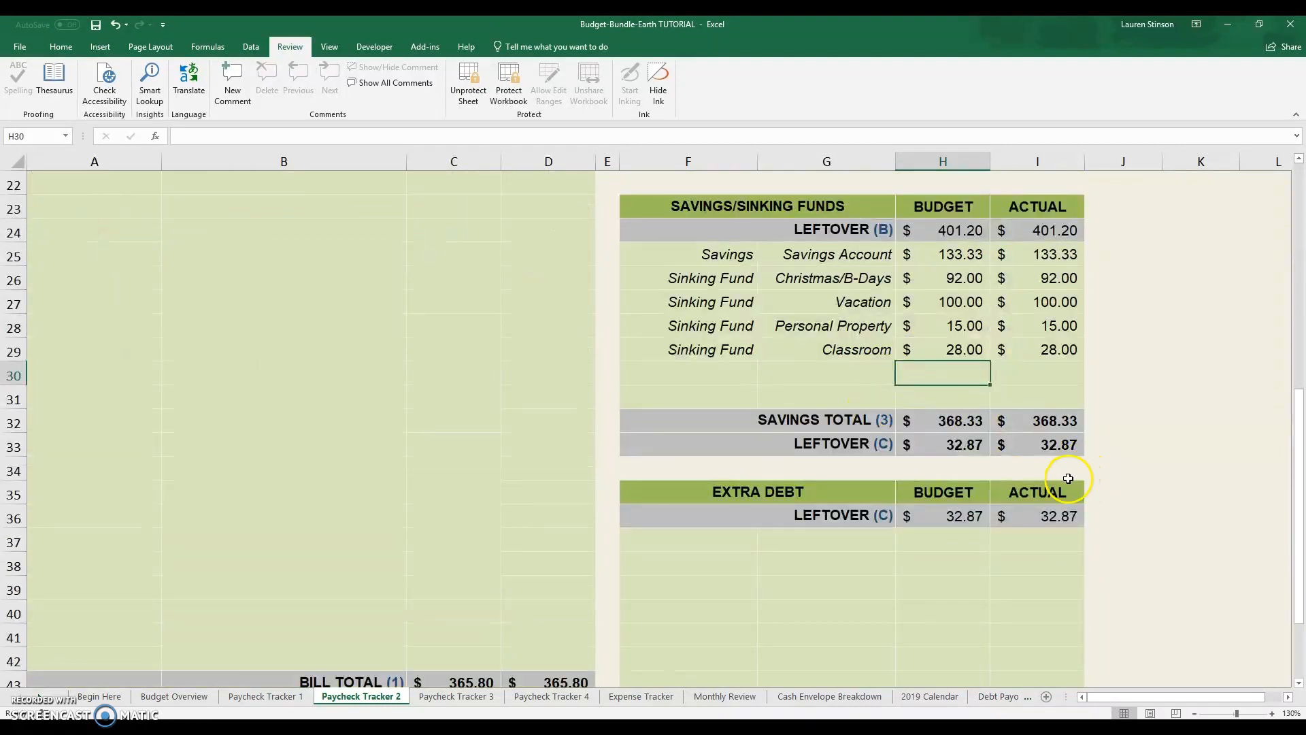
scroll(866, 551, down, 1)
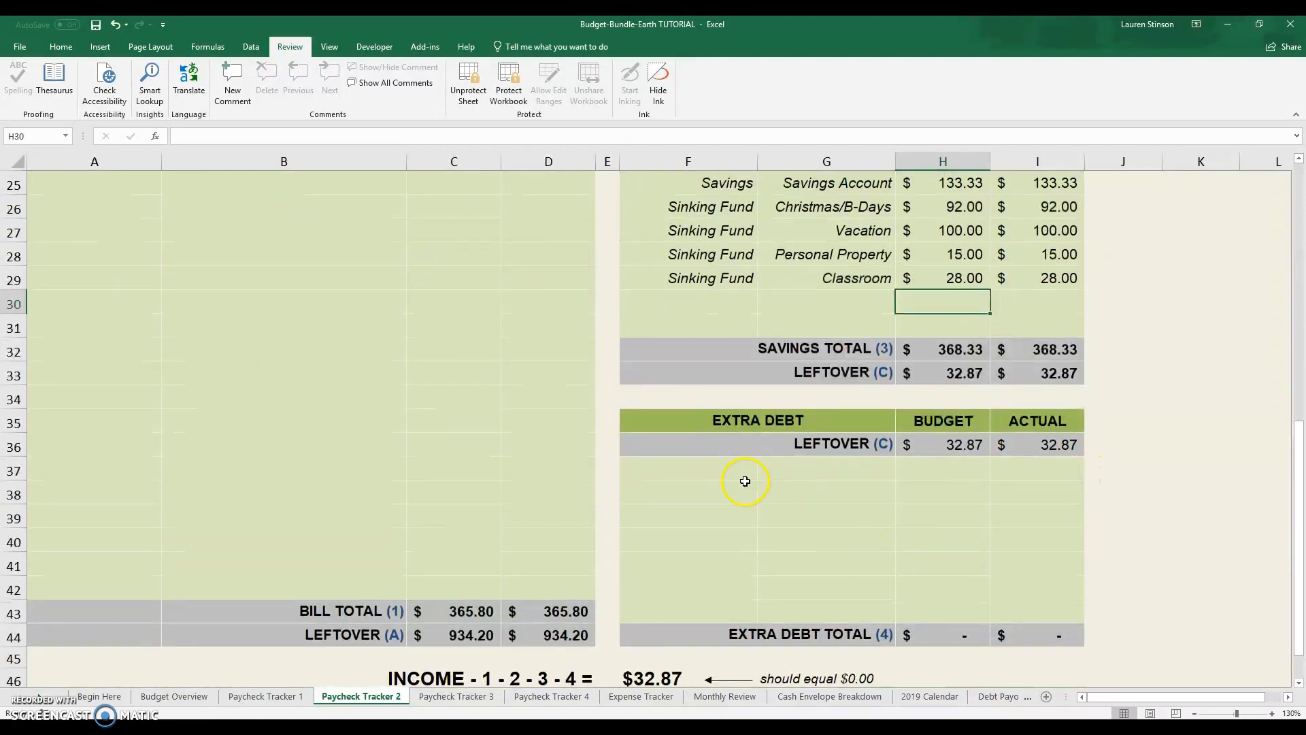
Step: Choose Debt Payment as the category of the first Extra Debt line in Paycheck Tracker 2
click(741, 470)
click(762, 472)
click(759, 563)
click(759, 564)
click(720, 511)
Step: Name the extra debt payment Barclay and enter 32.87 as its actual amount
click(809, 465)
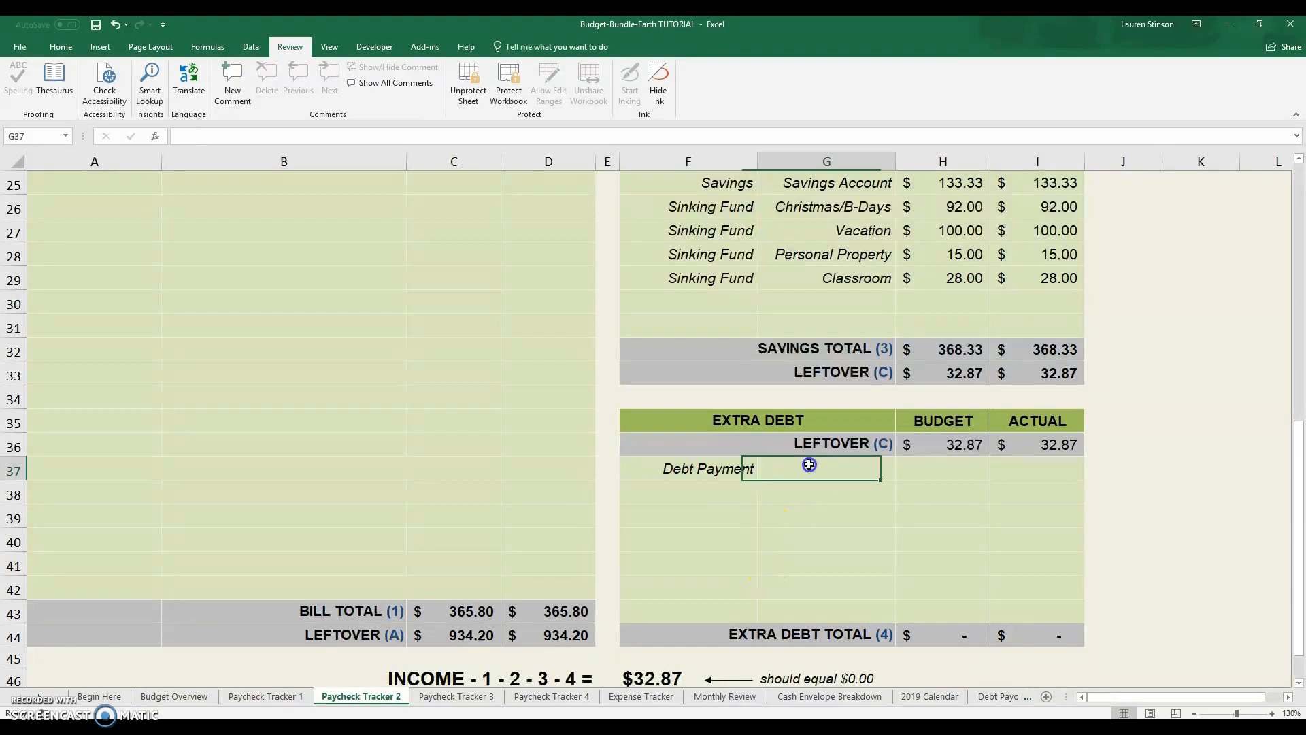
text(Barclay)
key(Tab)
key(Tab)
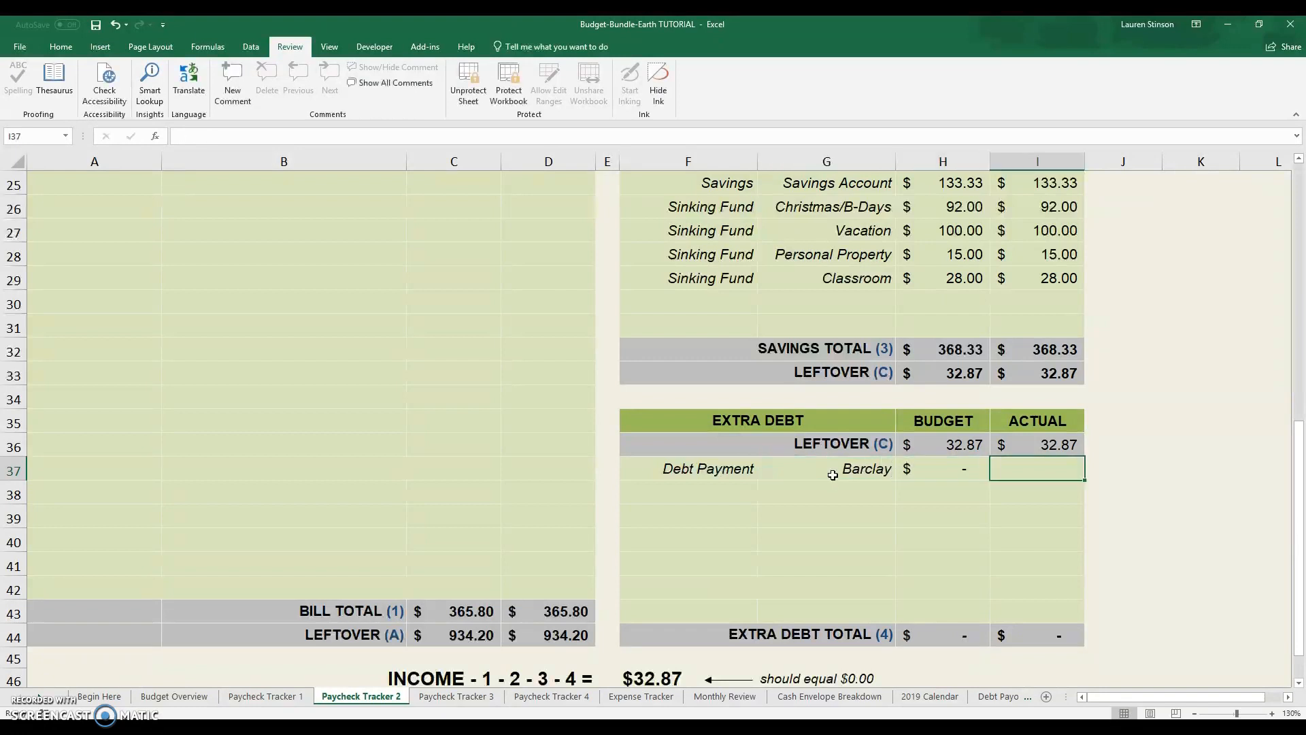
text(32.87)
key(Return)
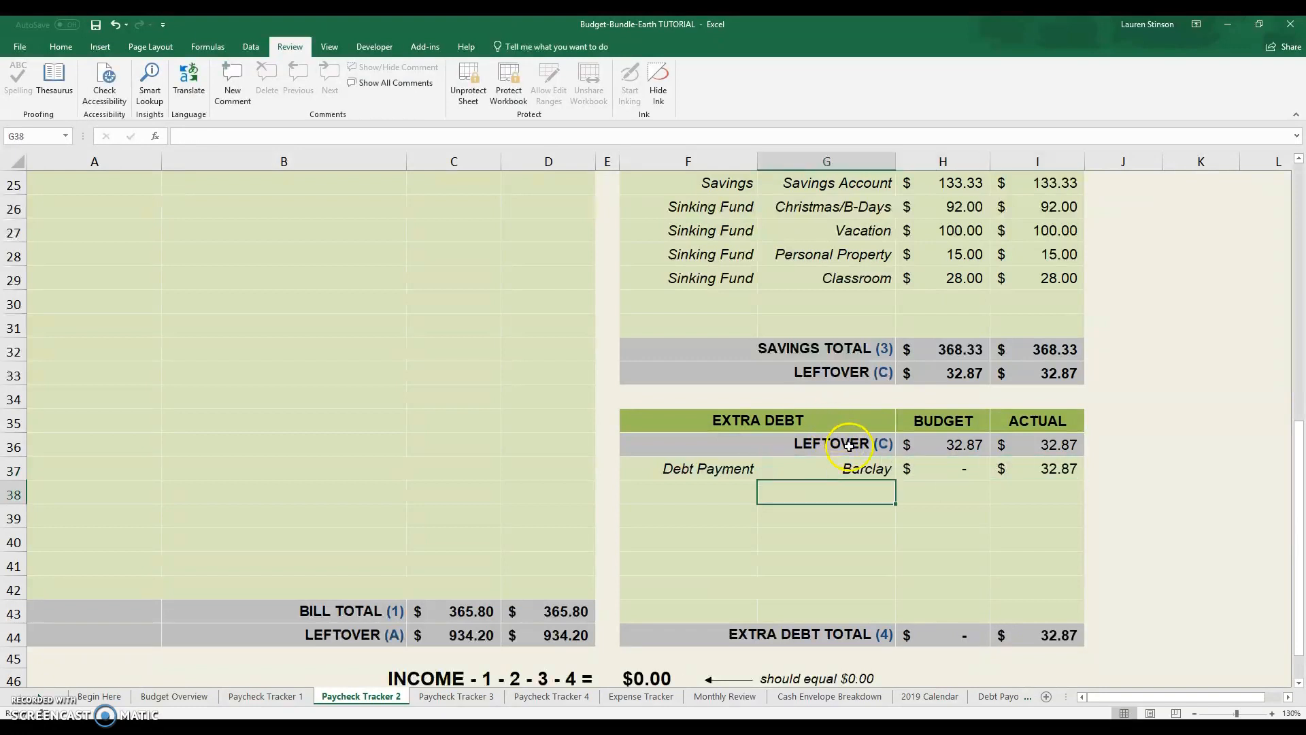
Step: Carry Paycheck Tracker 1's ending bank balance into Paycheck Tracker 2 as a starting bank account balance of 500, and check the resulting balance
scroll(656, 535, down, 2)
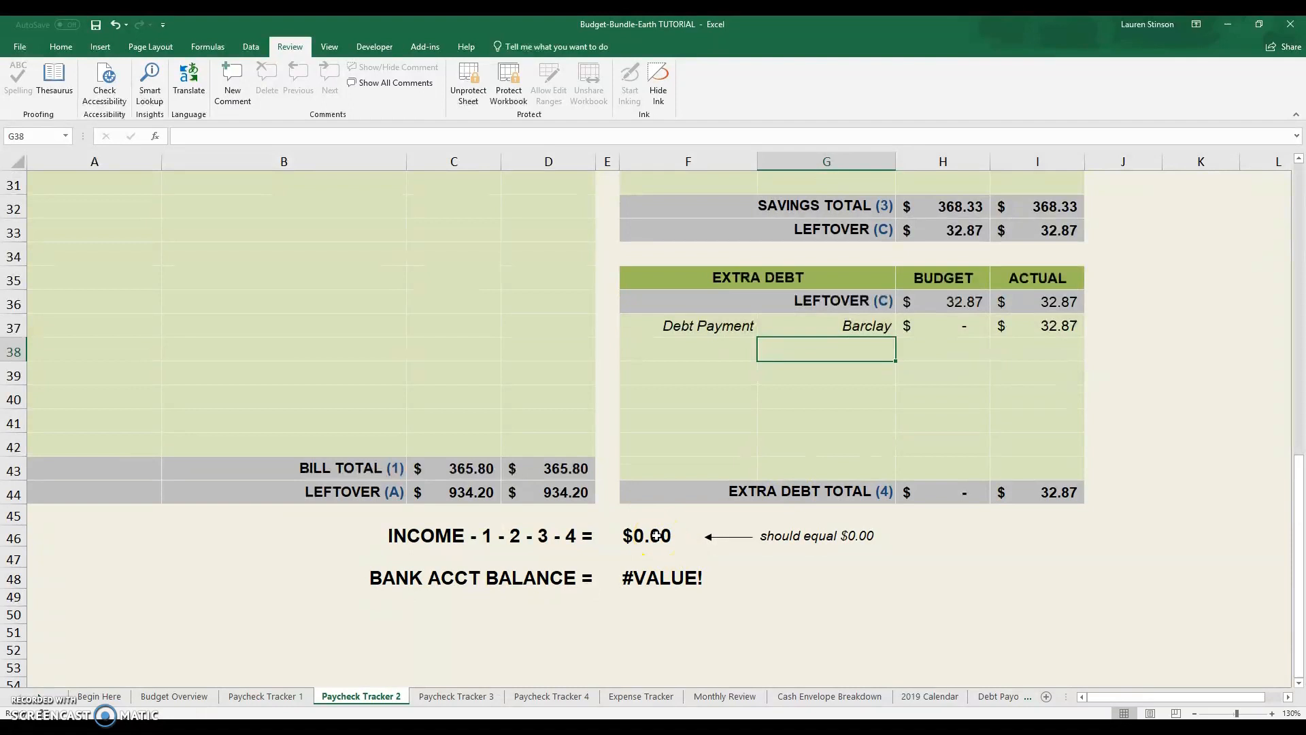
scroll(655, 544, up, 8)
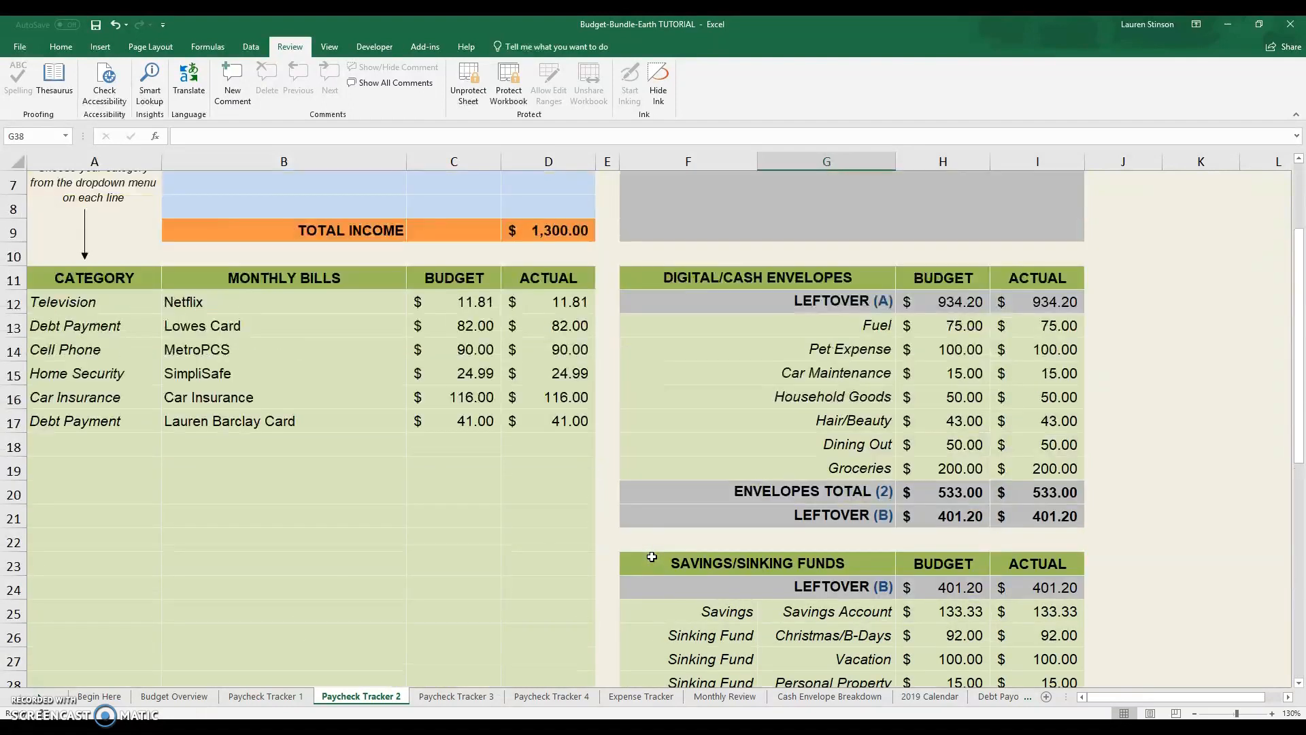
scroll(651, 556, up, 2)
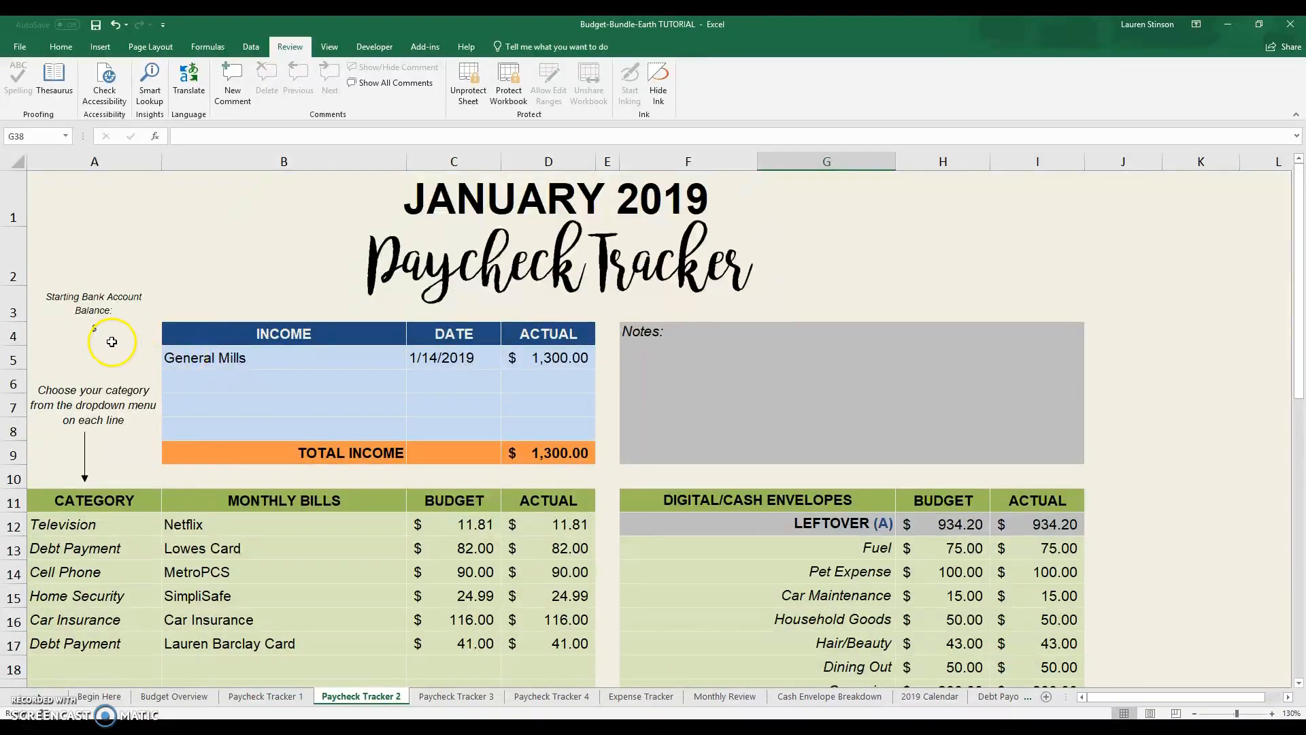
click(110, 329)
click(169, 322)
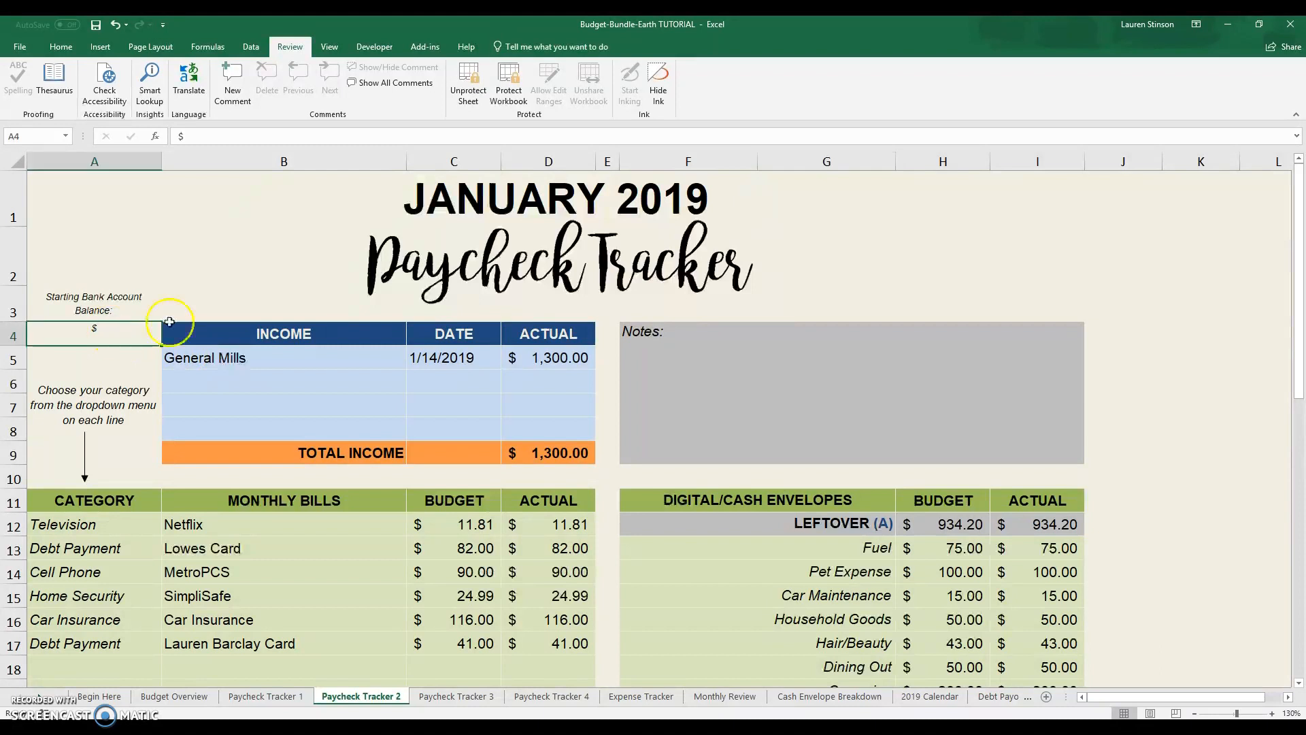
click(289, 696)
scroll(612, 544, down, 12)
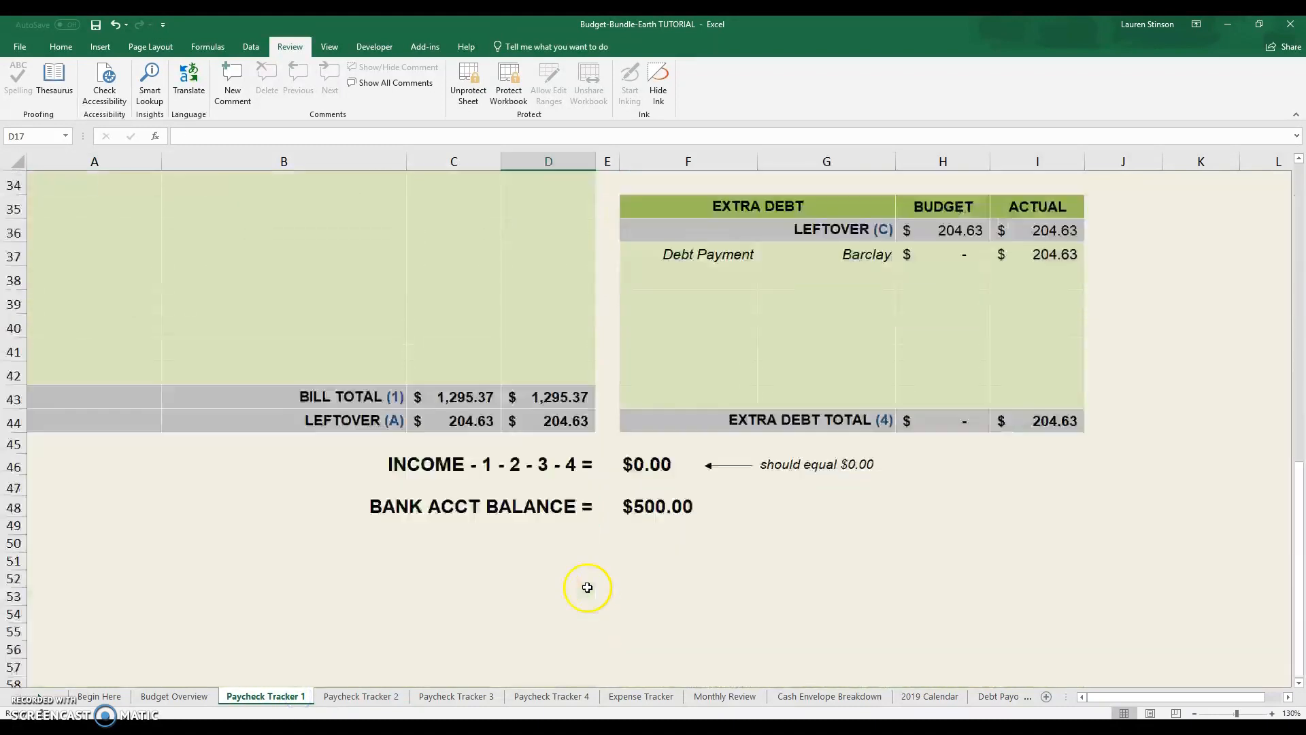
click(675, 435)
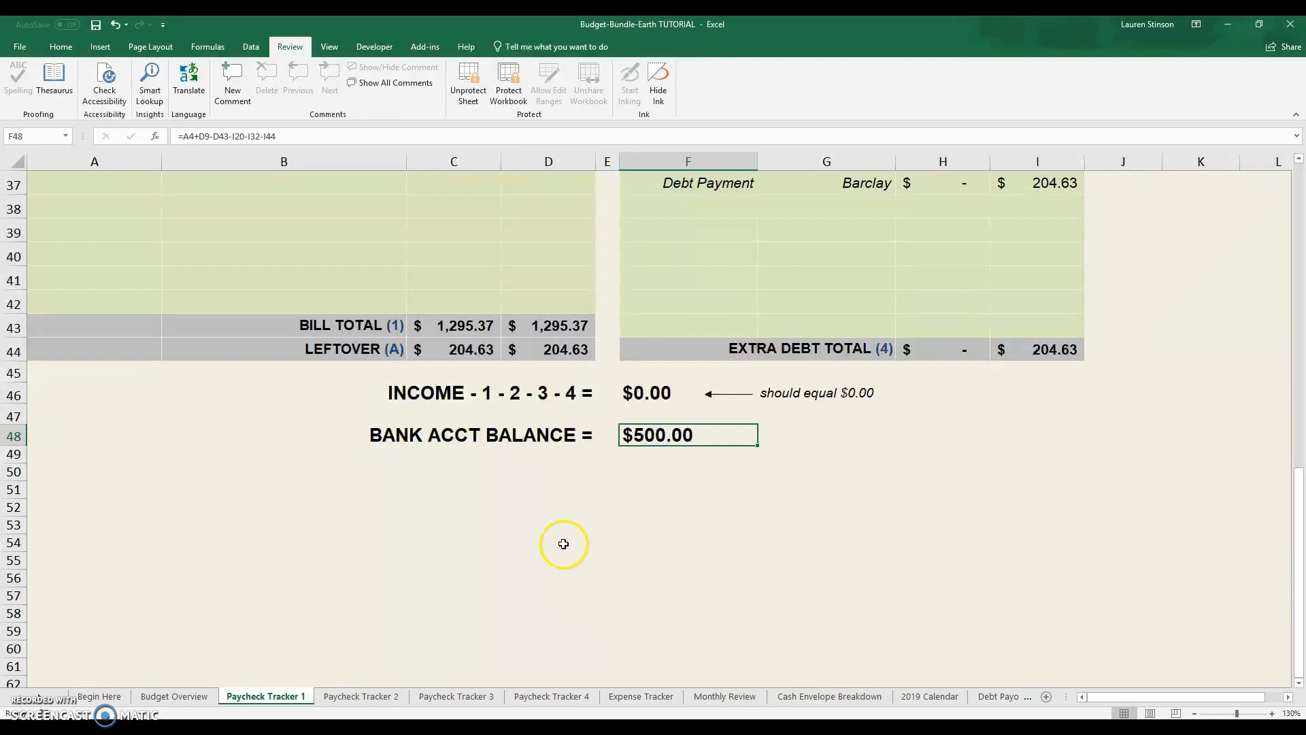
click(363, 697)
text(500)
key(Return)
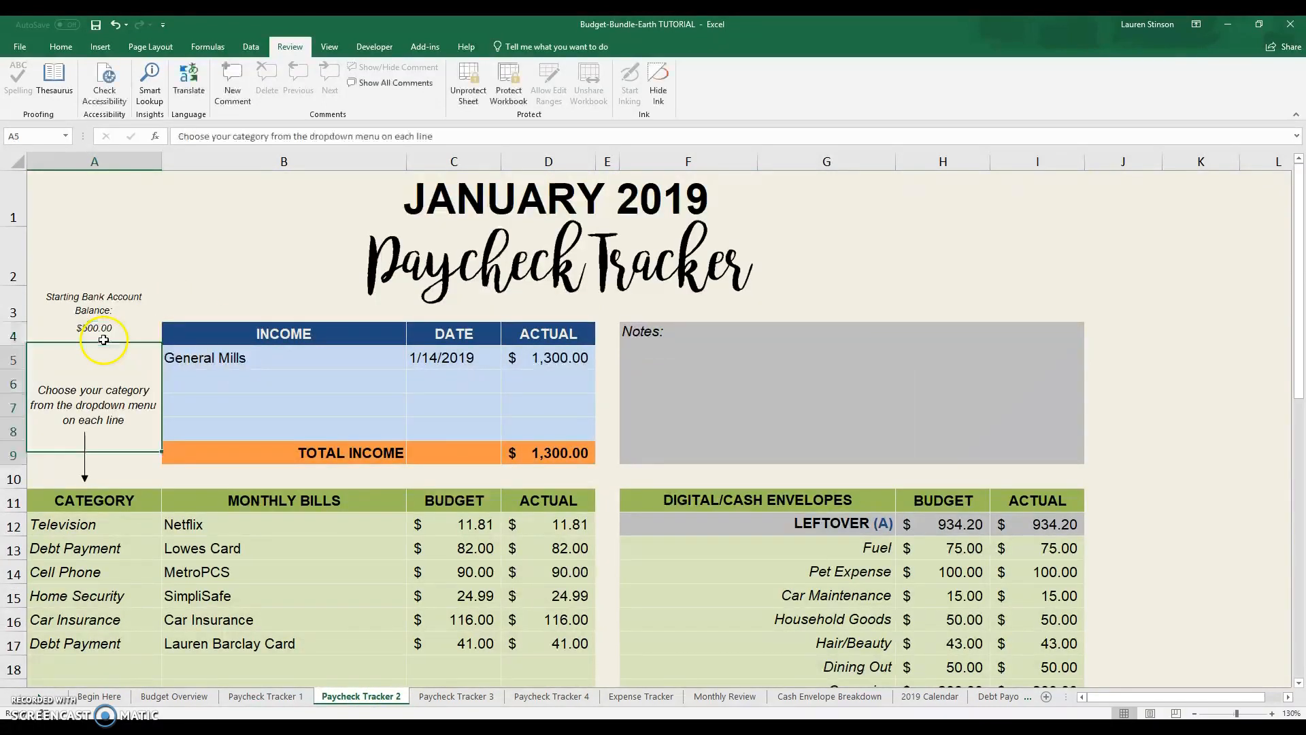
scroll(666, 567, down, 11)
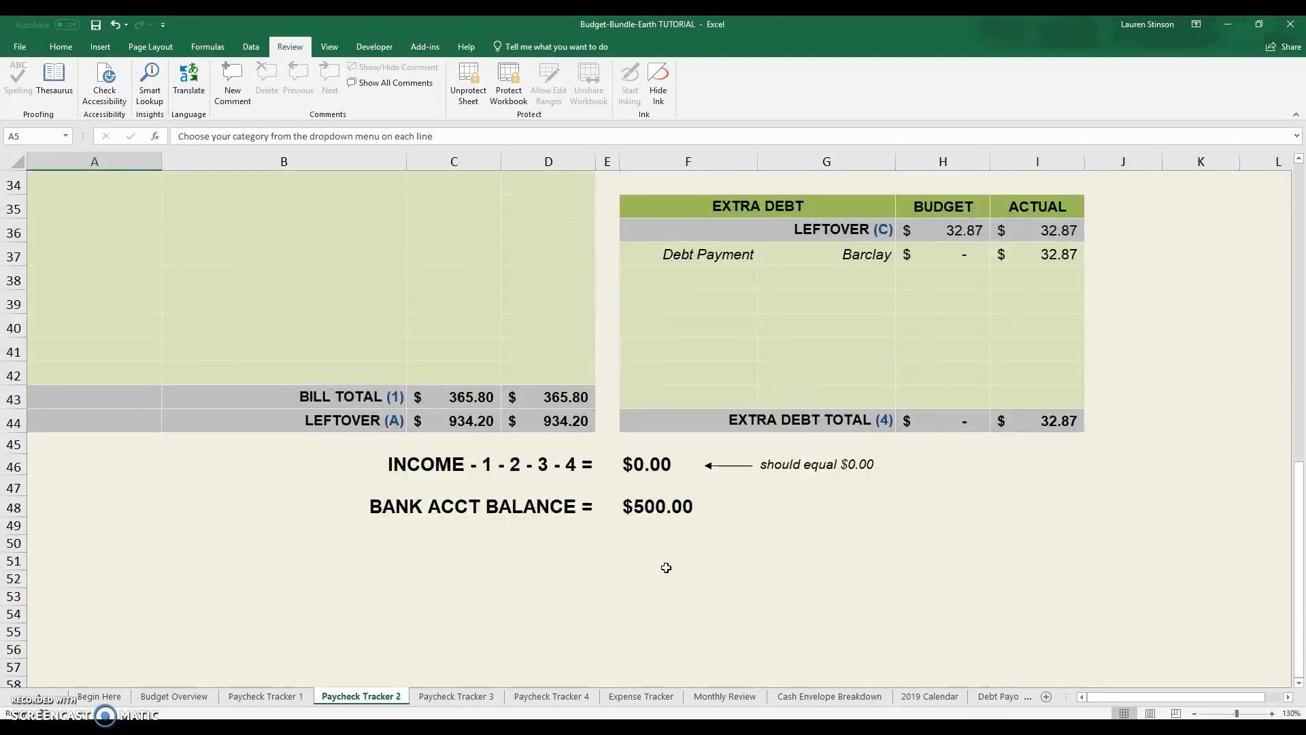
scroll(665, 544, up, 2)
scroll(667, 518, up, 6)
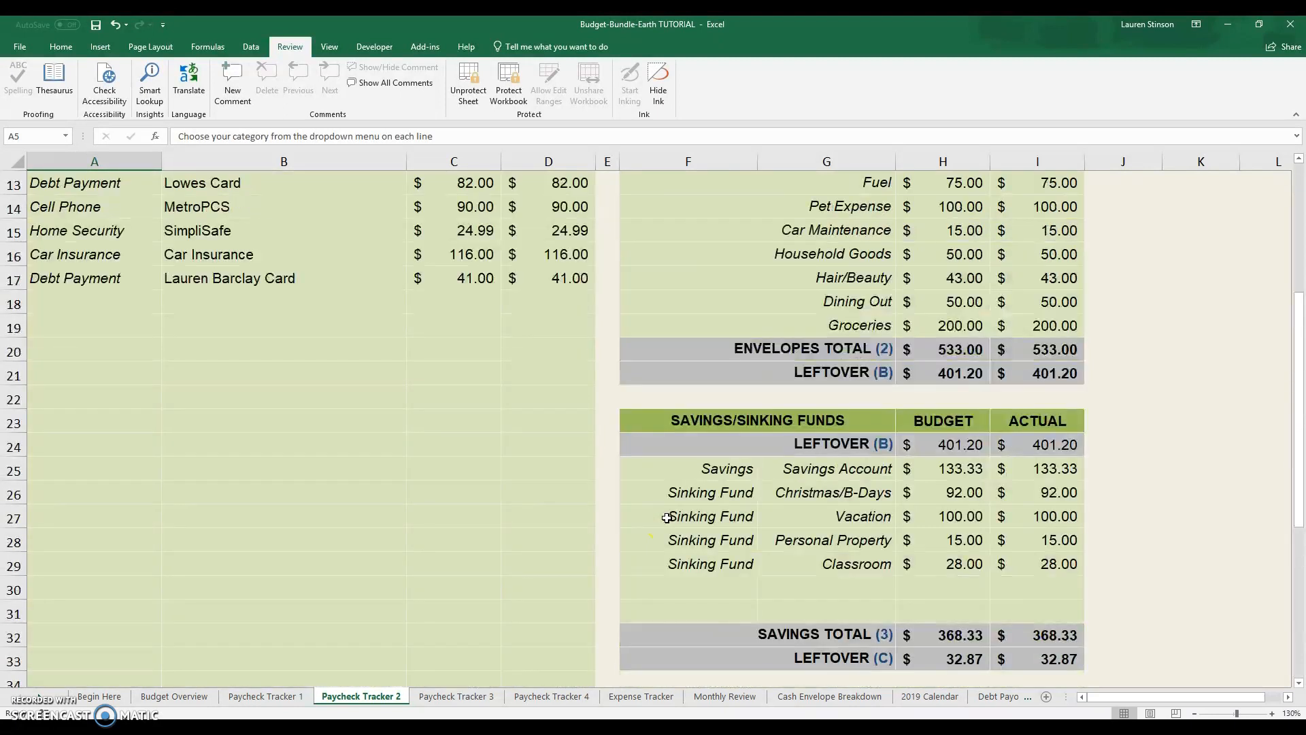
Step: Examine Paycheck Tracker 3's income, bills, envelopes, savings and extra debt sections down to the leftover and bank balance lines
click(449, 697)
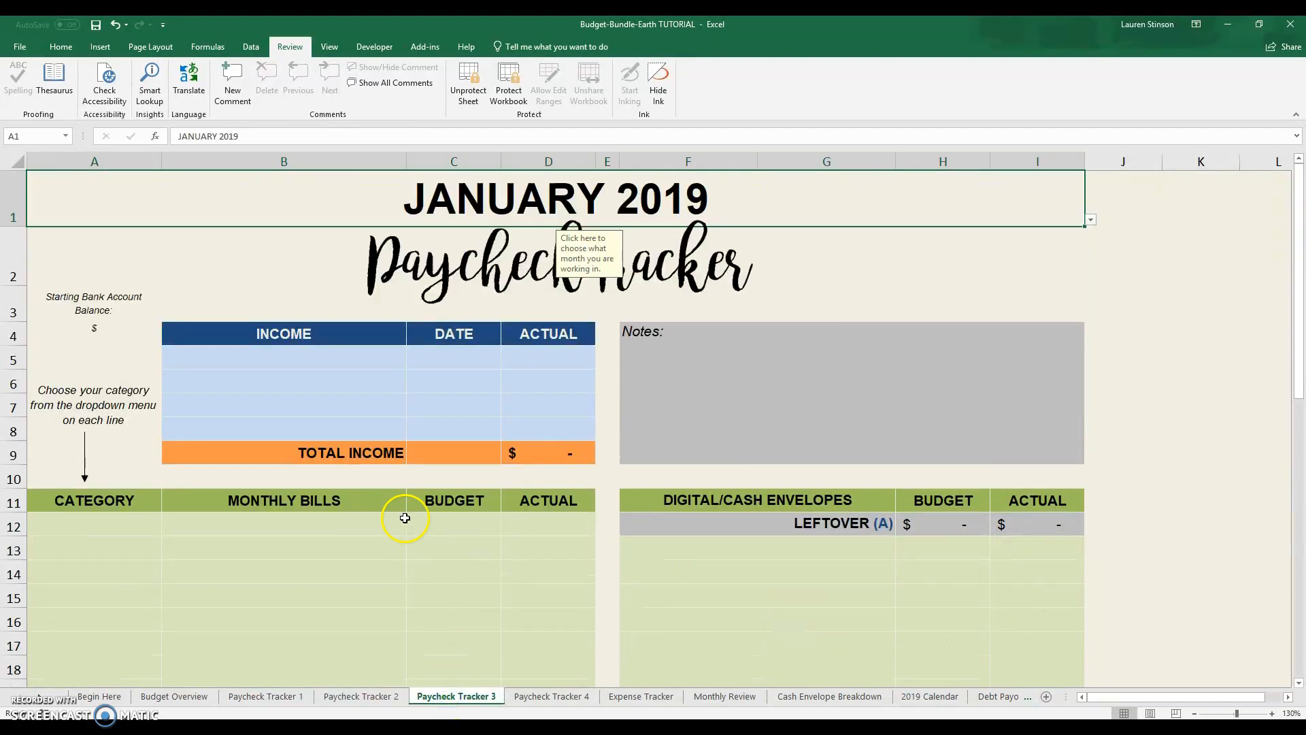
drag(375, 361, 516, 411)
scroll(517, 411, down, 1)
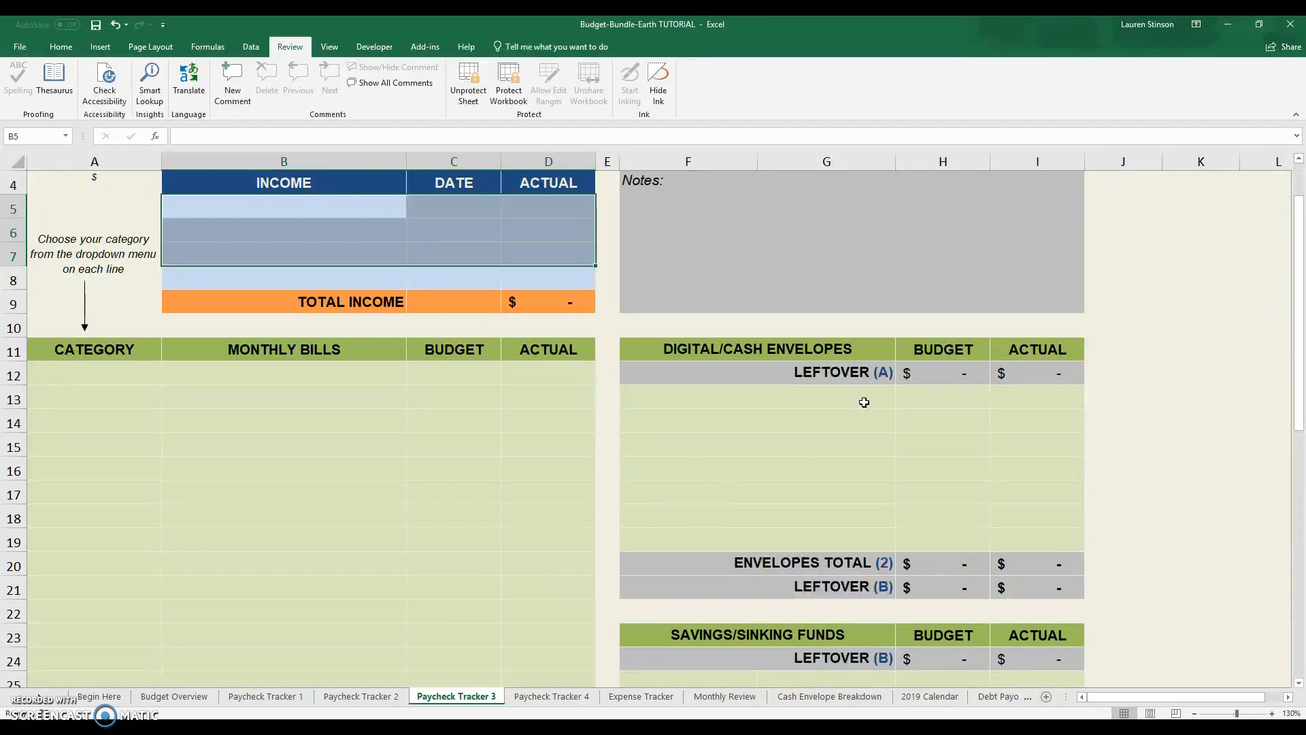
scroll(863, 402, down, 2)
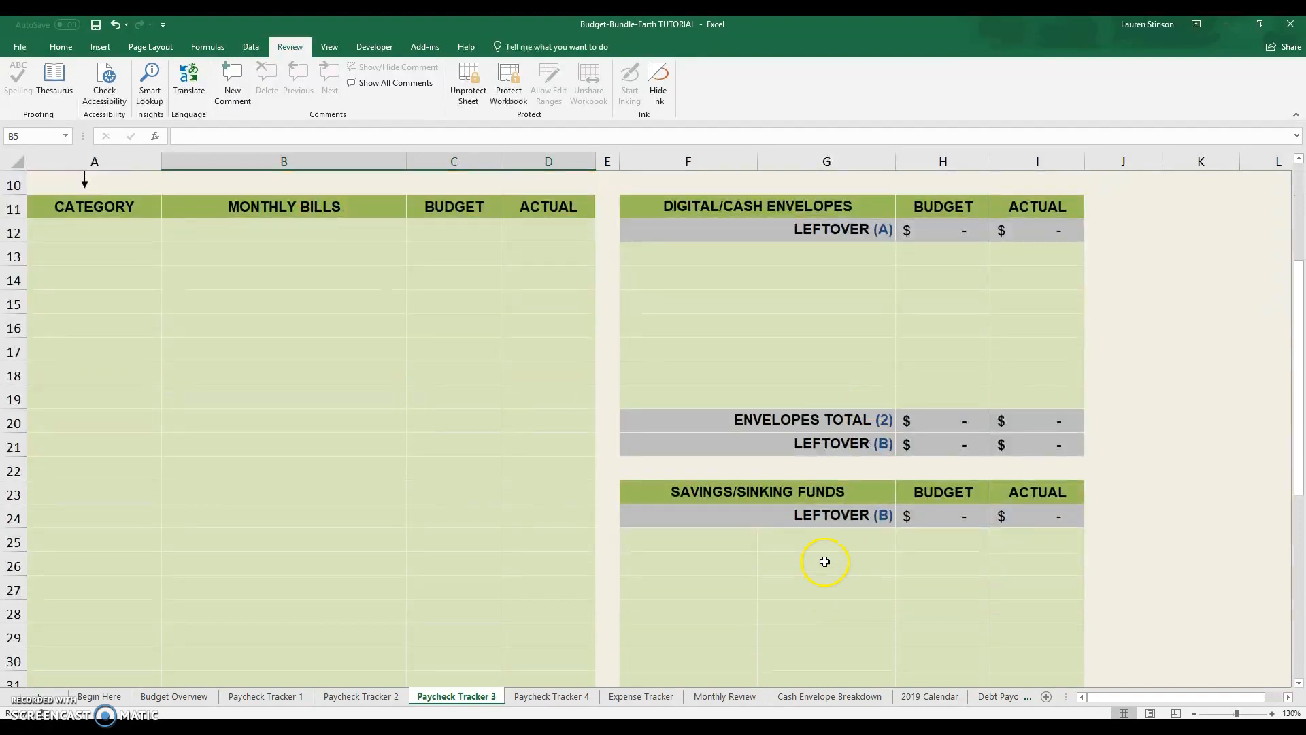
scroll(843, 540, down, 1)
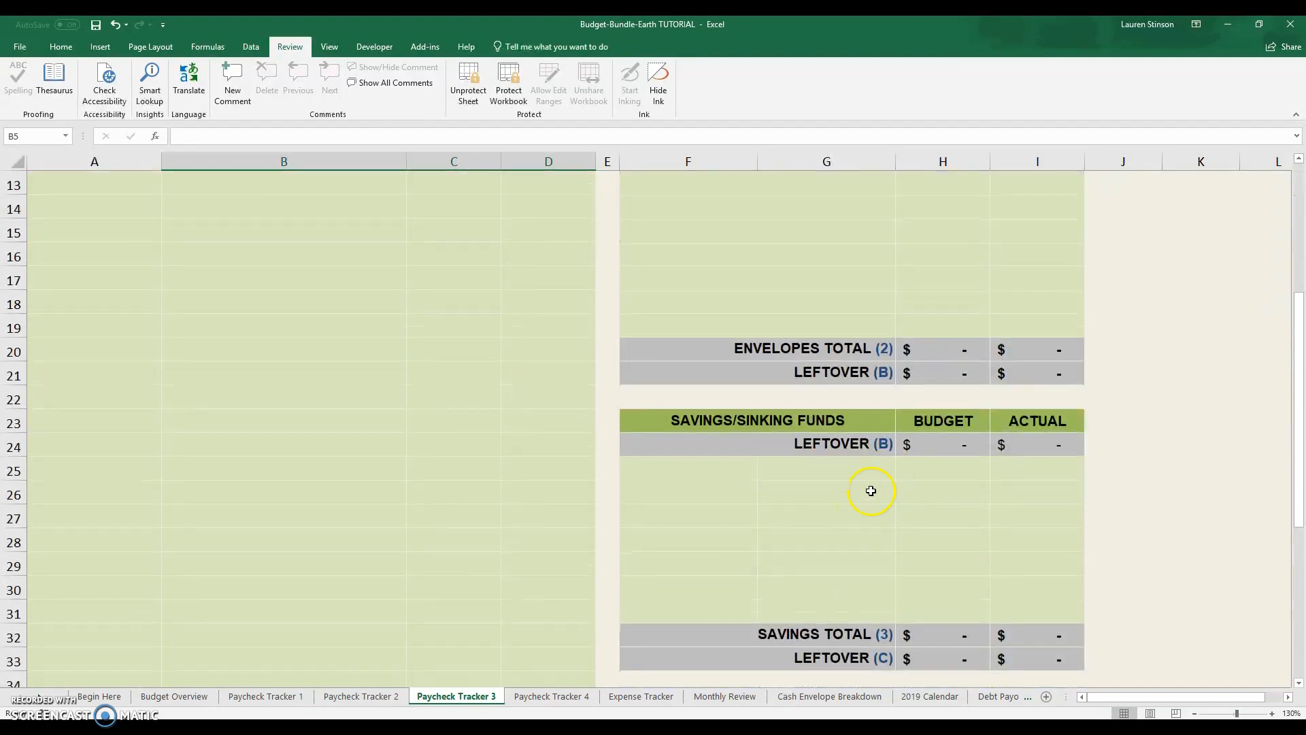
scroll(809, 501, down, 1)
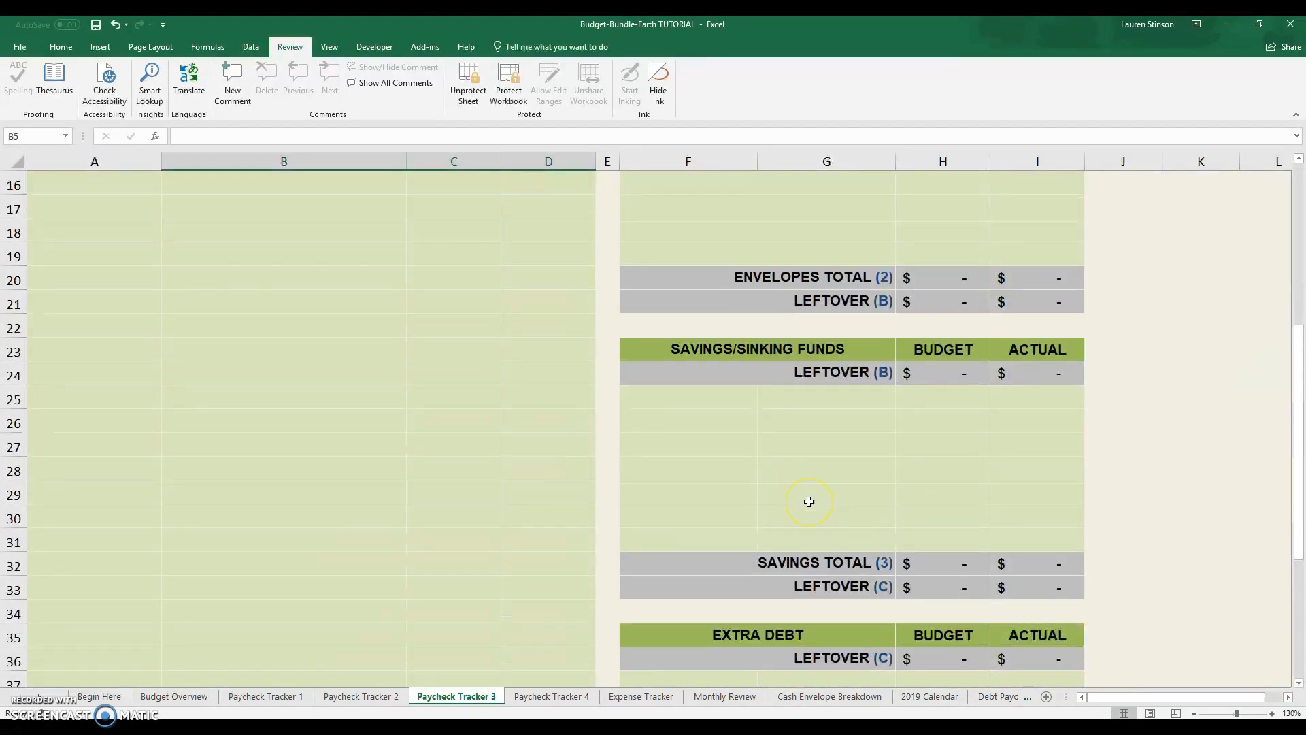
scroll(808, 501, down, 2)
scroll(809, 501, down, 1)
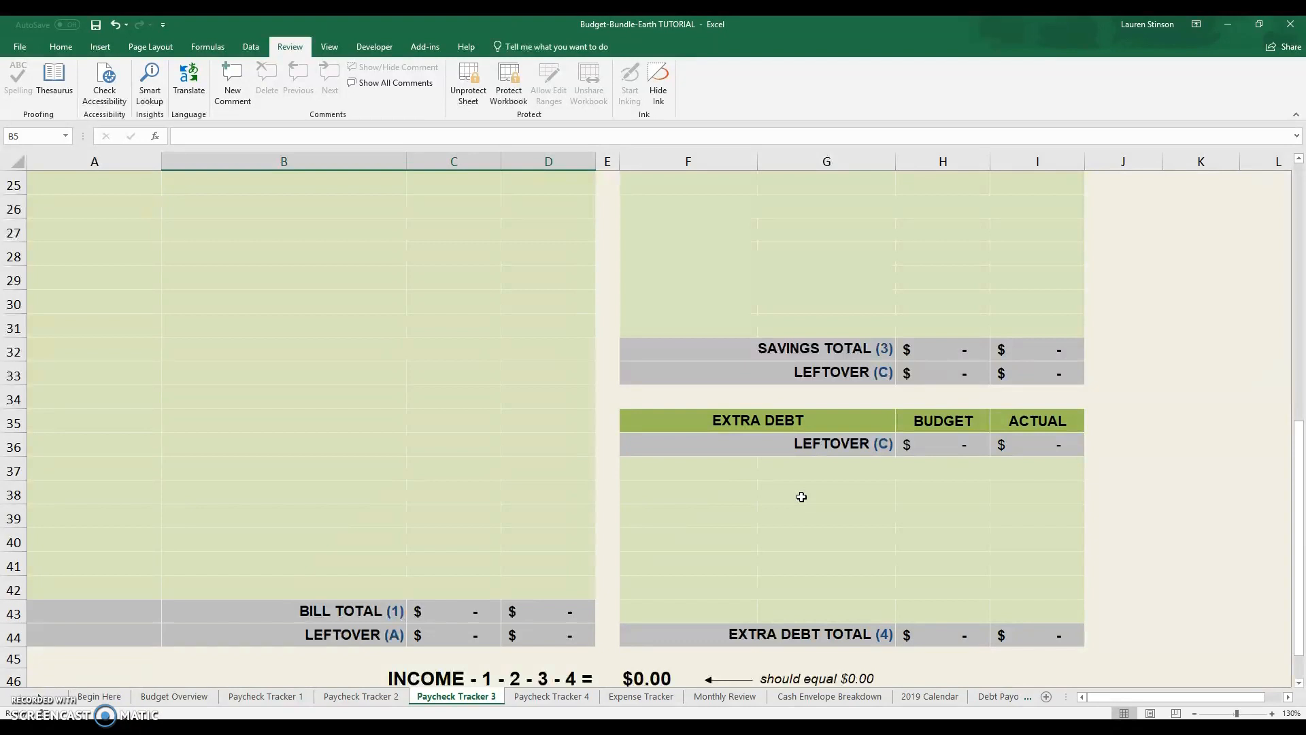
scroll(859, 532, down, 1)
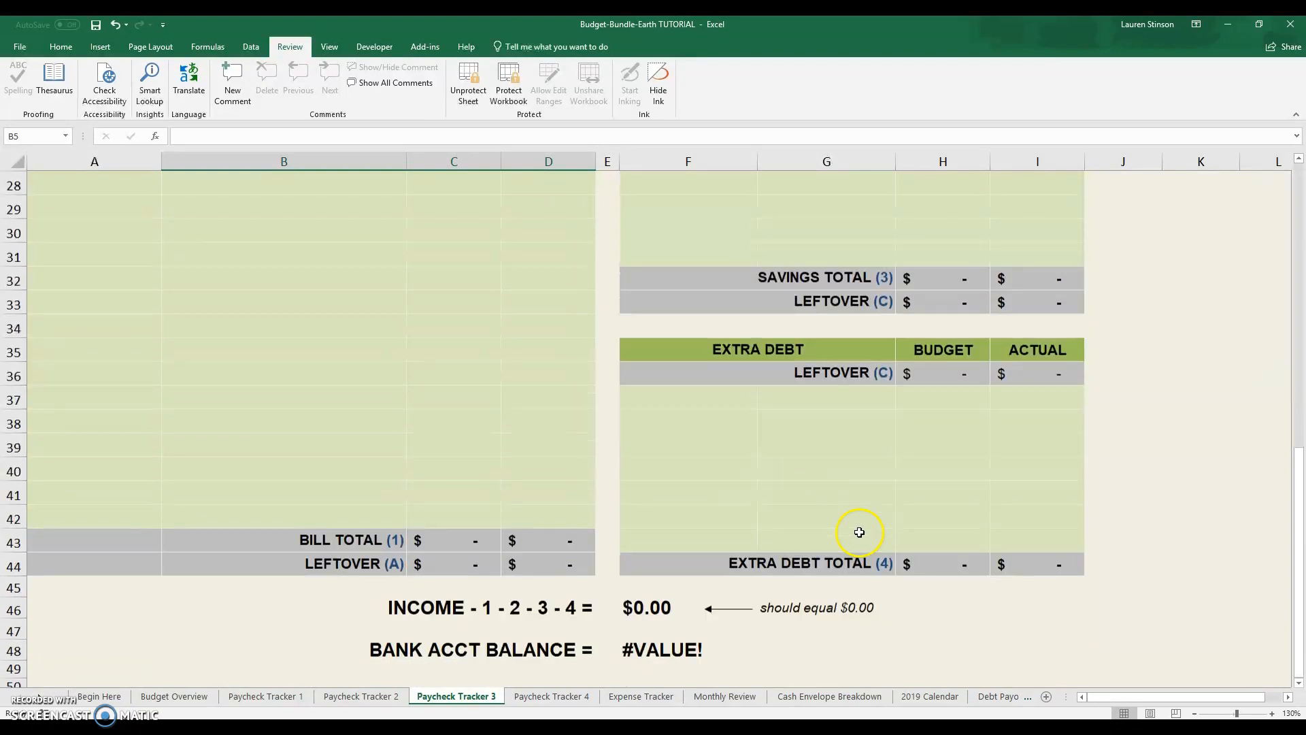
scroll(670, 537, up, 9)
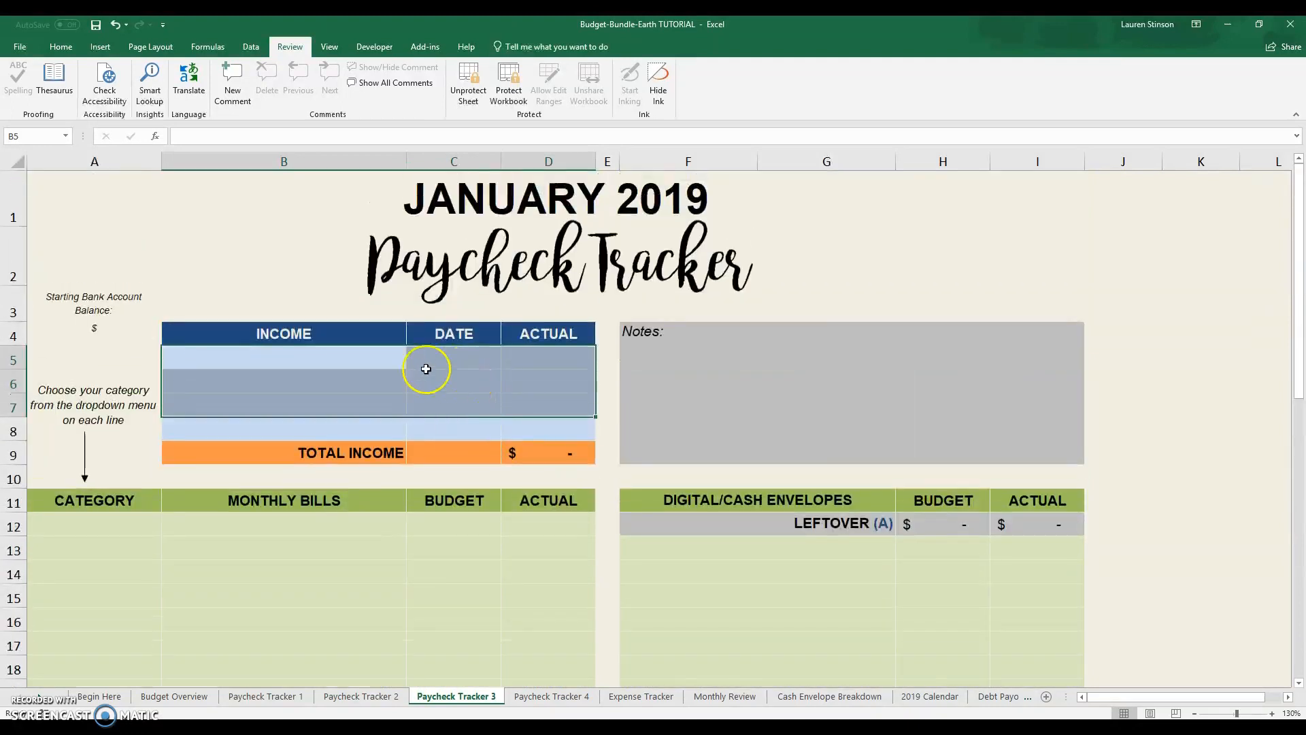
click(381, 370)
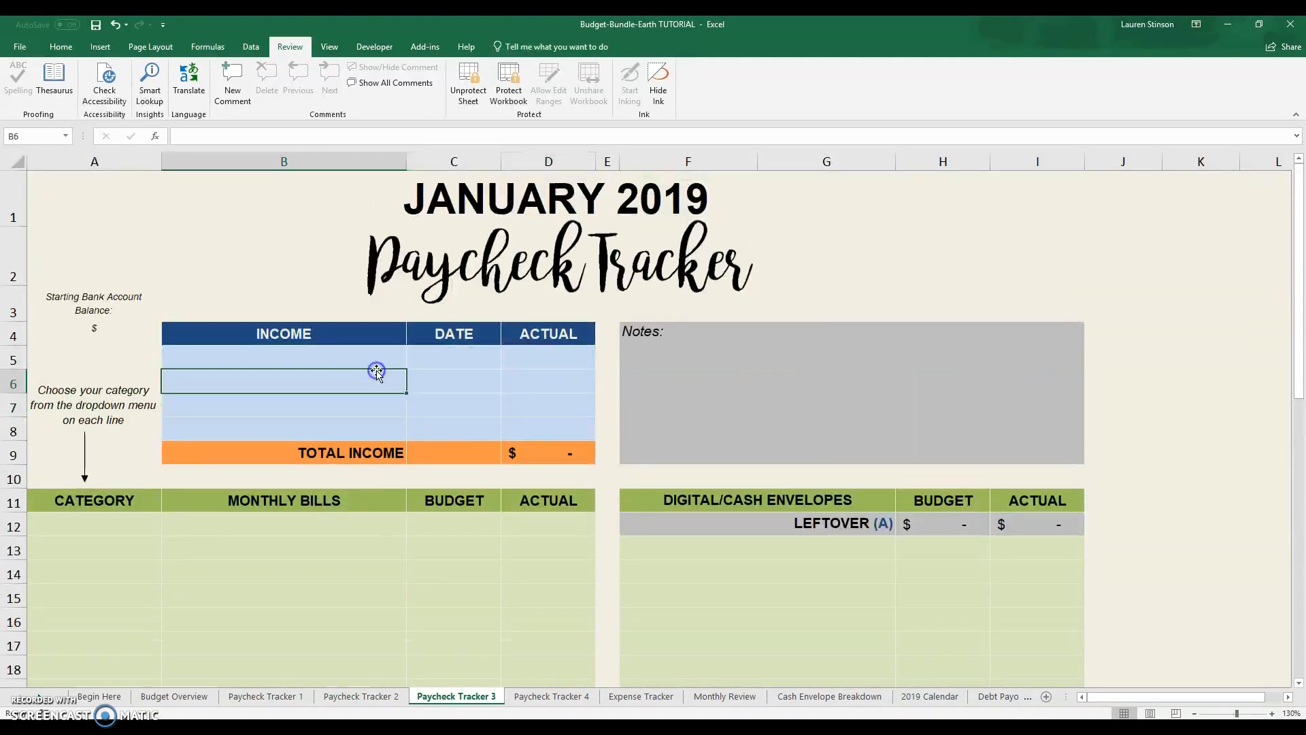
scroll(536, 394, down, 9)
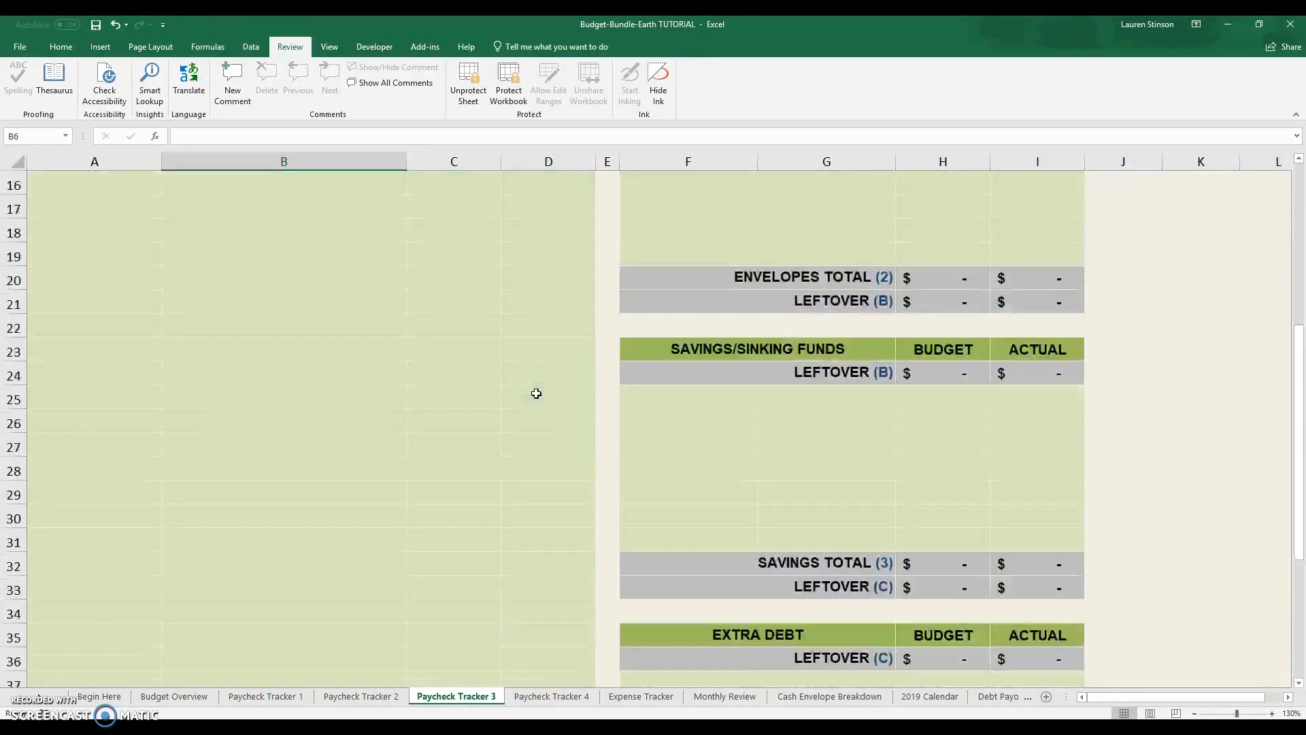
click(812, 426)
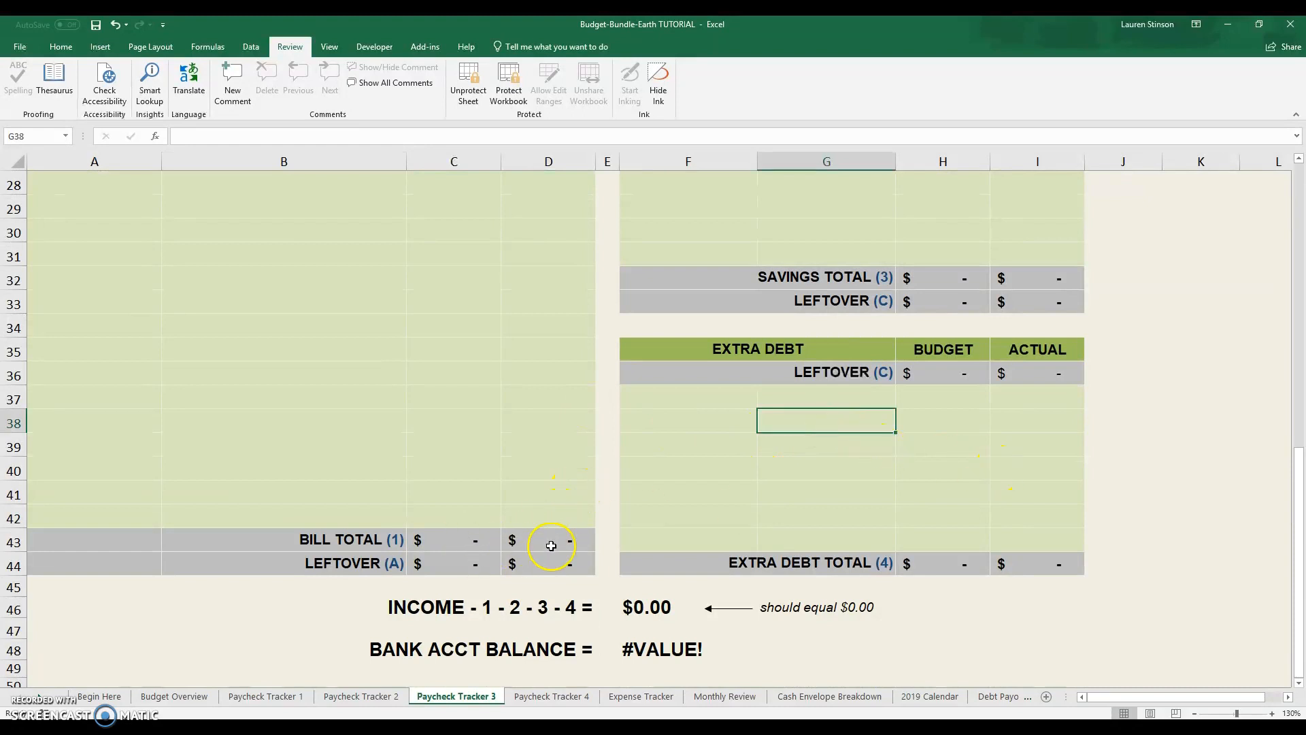
scroll(548, 544, up, 8)
scroll(551, 546, up, 2)
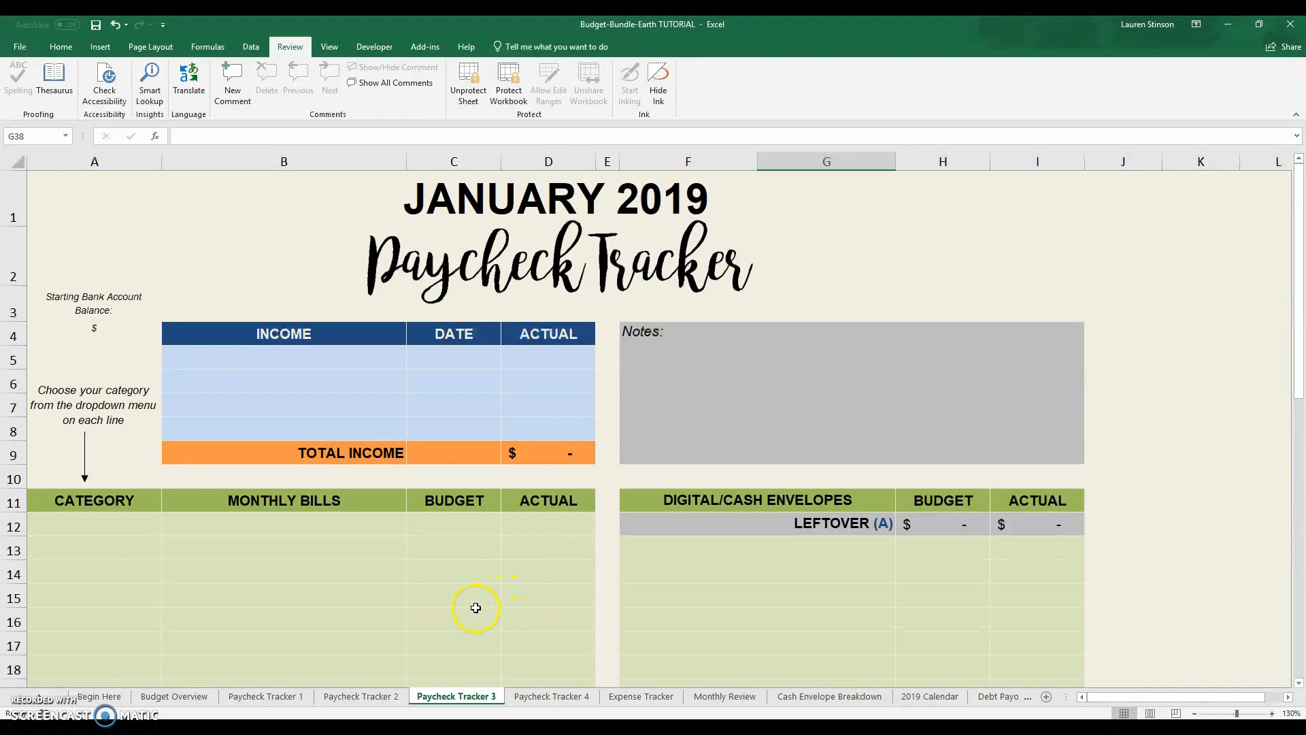
Step: Review the bills and leftovers in Paycheck Trackers 1 and 2 against the bills, envelopes and income in the Budget Overview
click(361, 696)
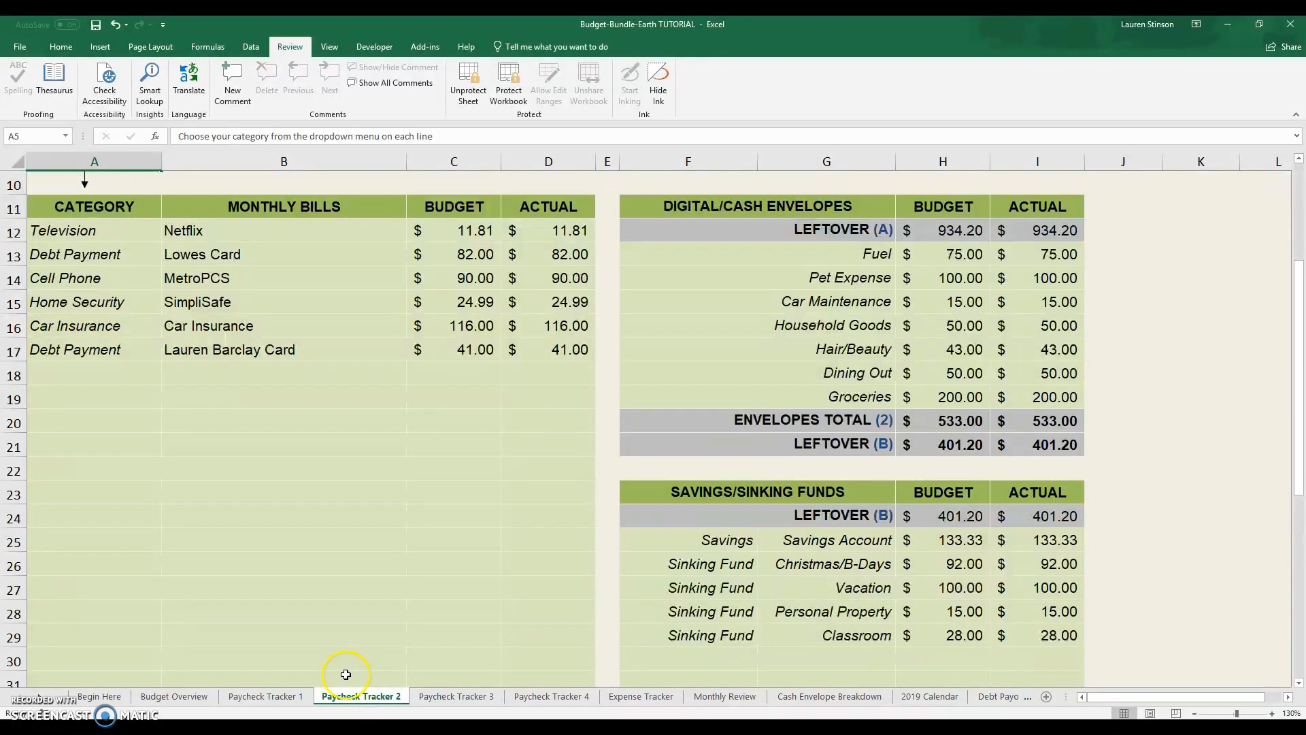
scroll(327, 676, up, 2)
click(183, 696)
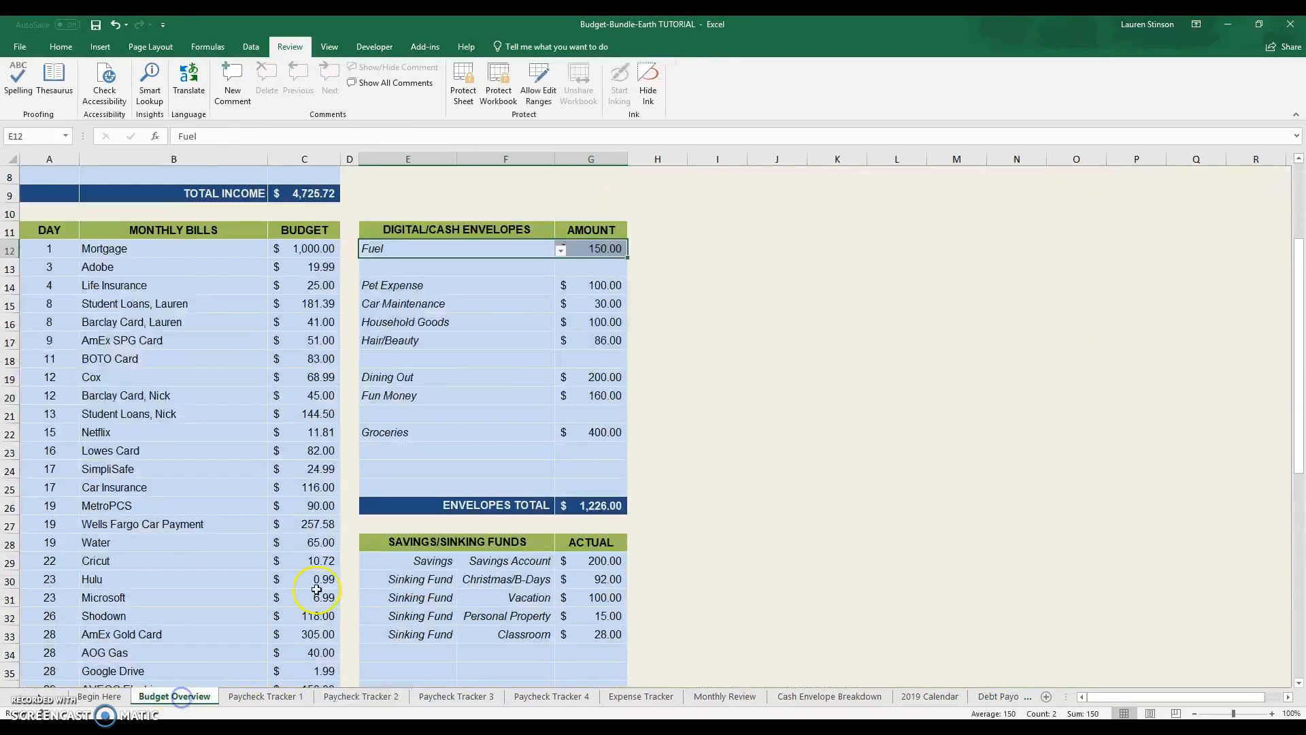
click(435, 696)
click(360, 696)
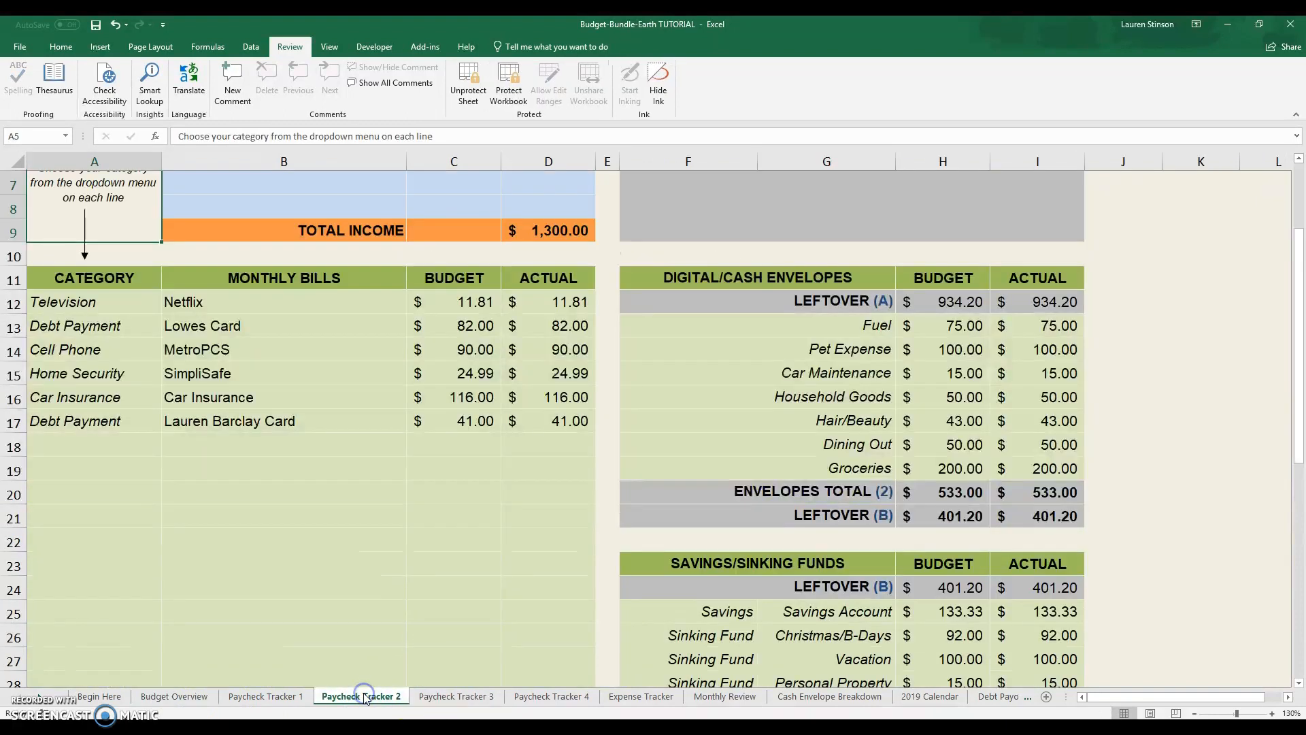
click(260, 696)
scroll(262, 678, up, 11)
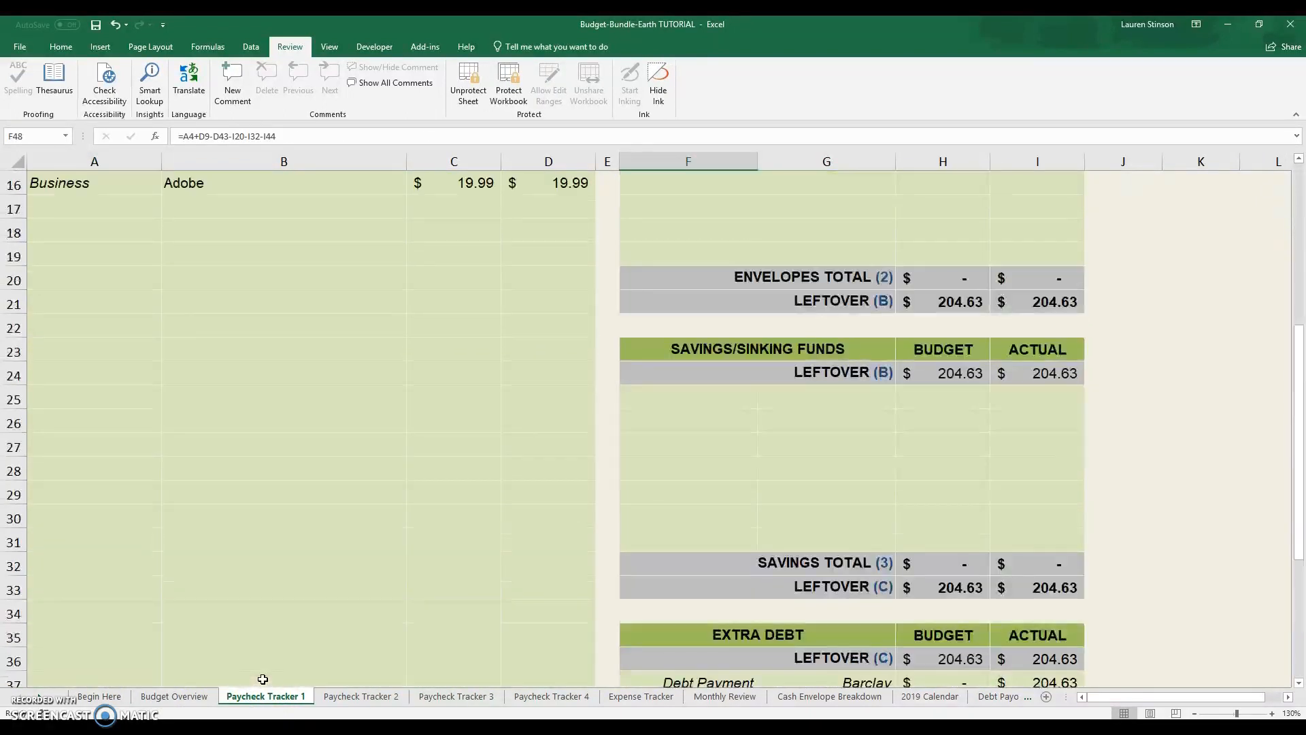
scroll(263, 679, up, 1)
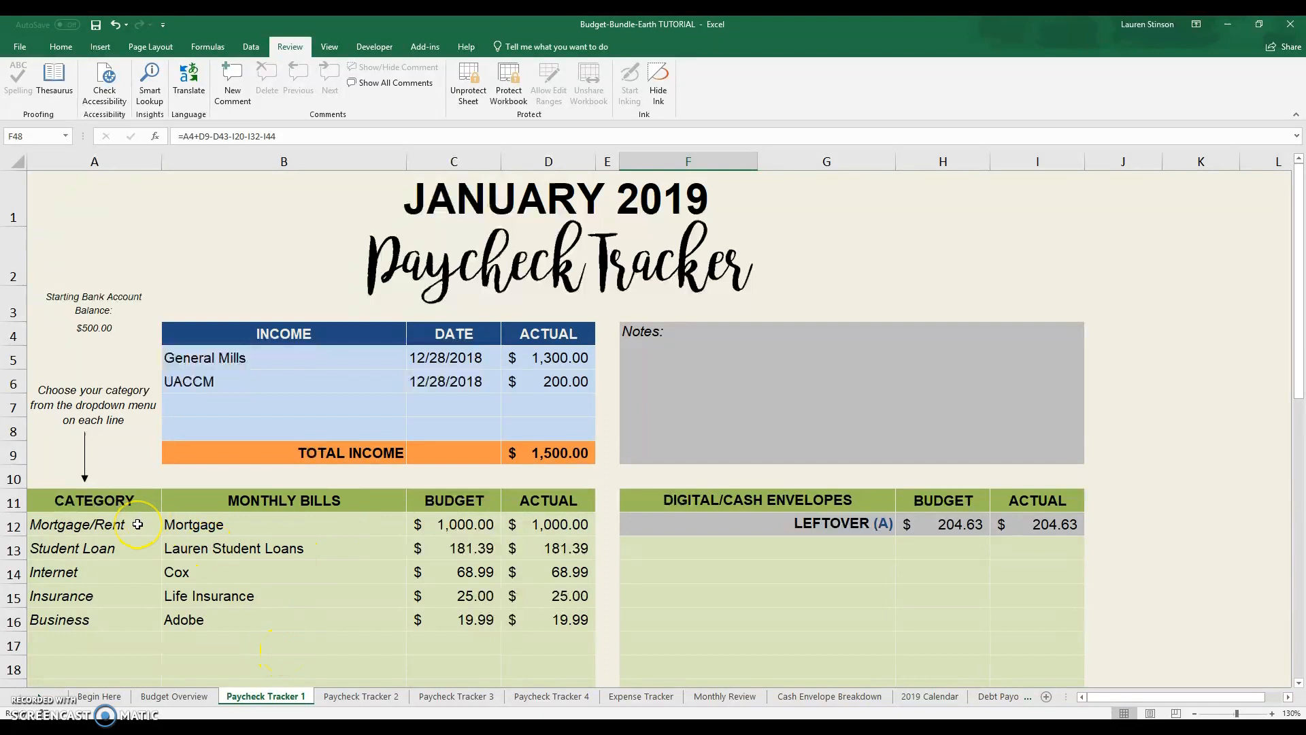
drag(137, 524, 533, 628)
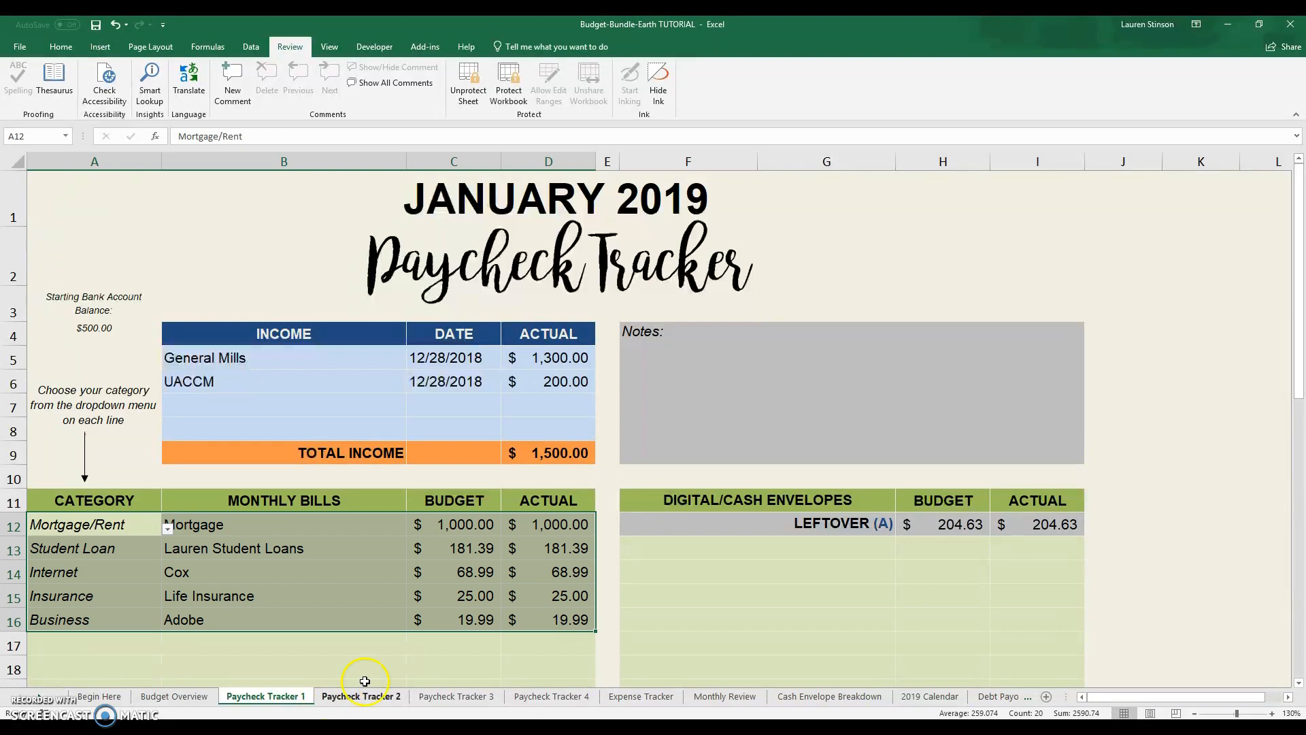
click(541, 595)
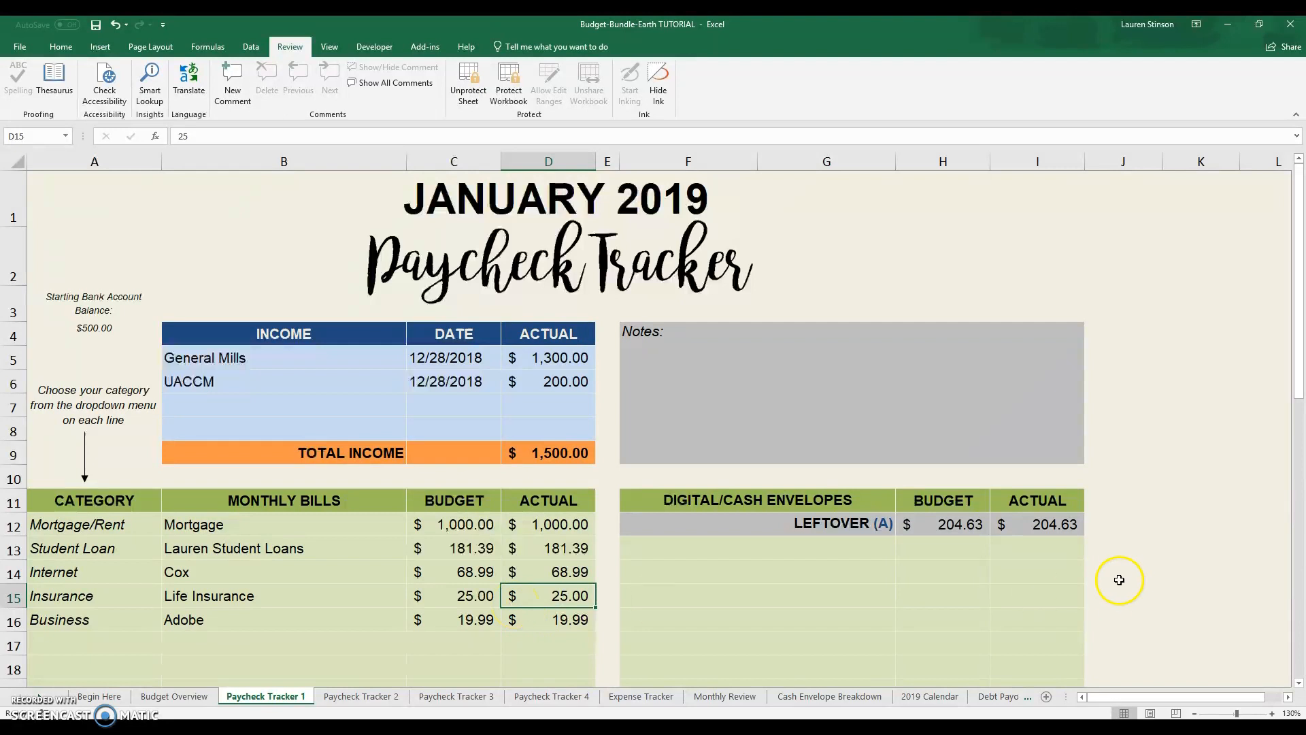
scroll(874, 548, down, 2)
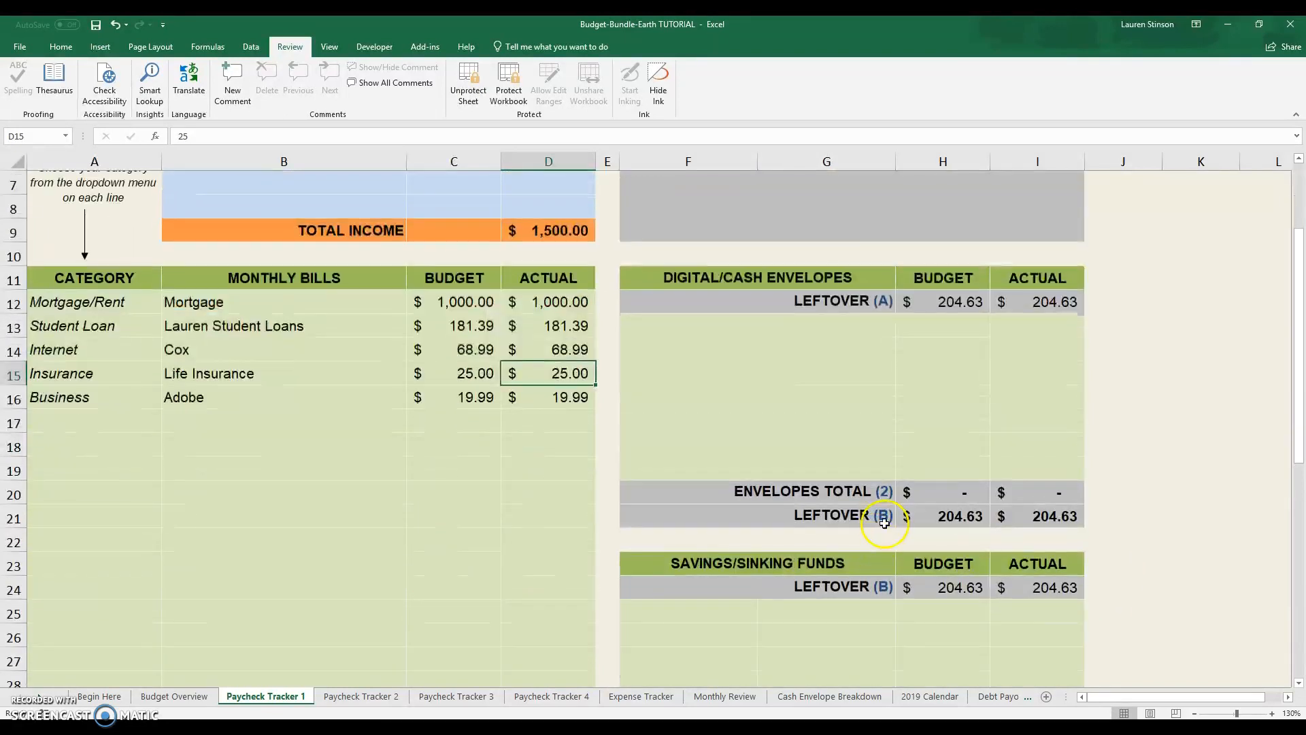
click(174, 695)
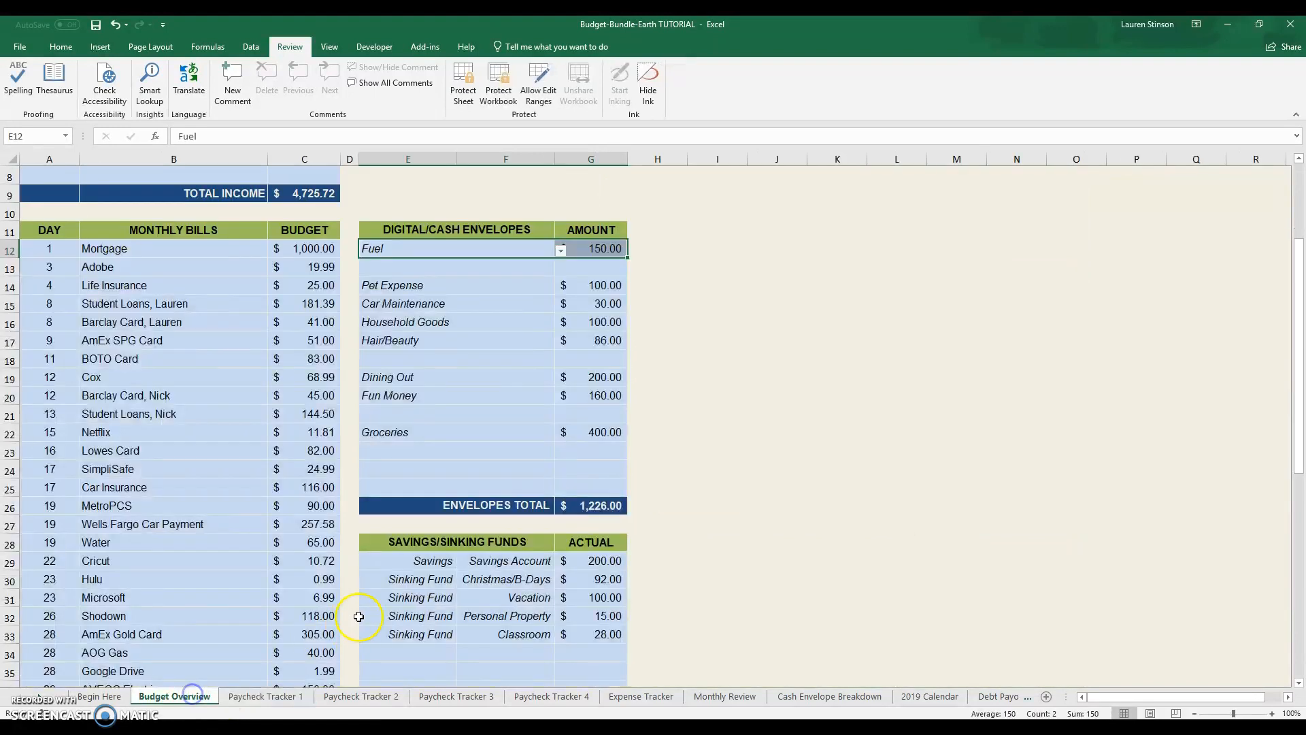
scroll(463, 597, up, 1)
scroll(463, 597, up, 1)
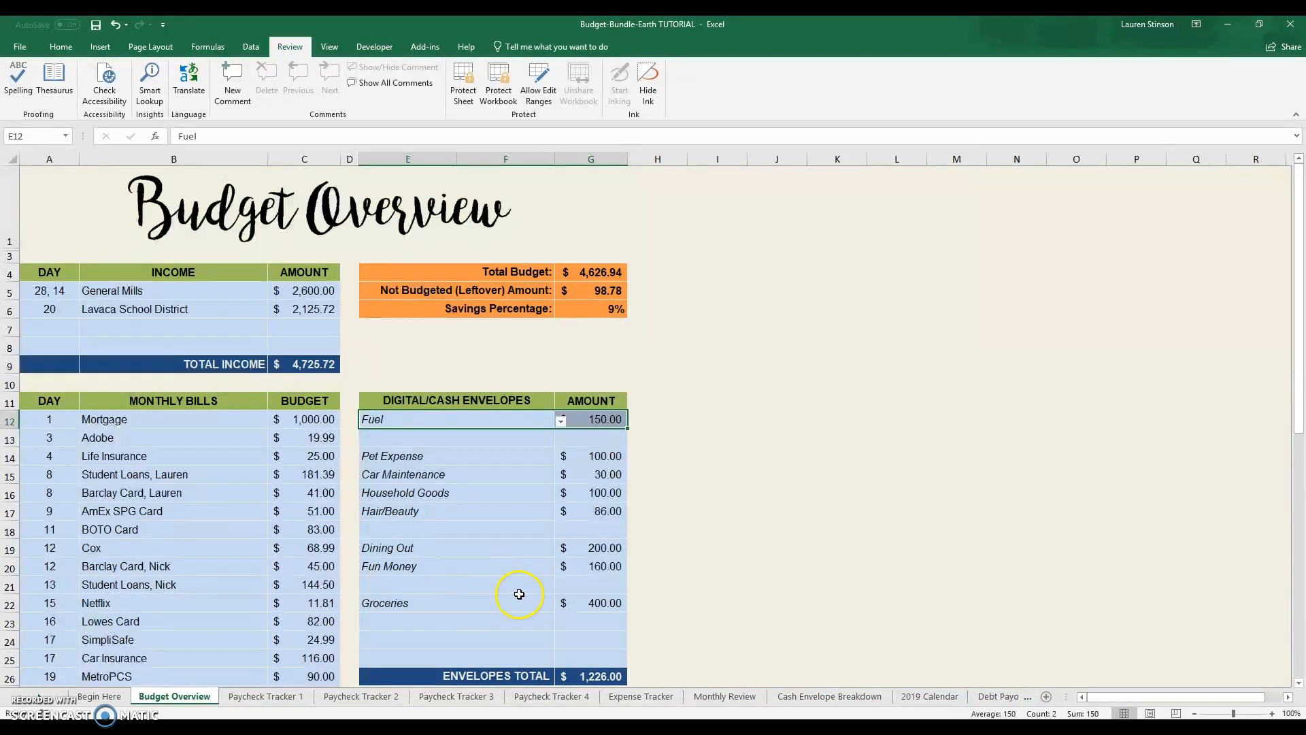
Step: Compare the Paycheck 2 envelopes in the Cash Envelope Breakdown with the digital/cash envelopes listed in Paycheck Tracker 2
click(643, 695)
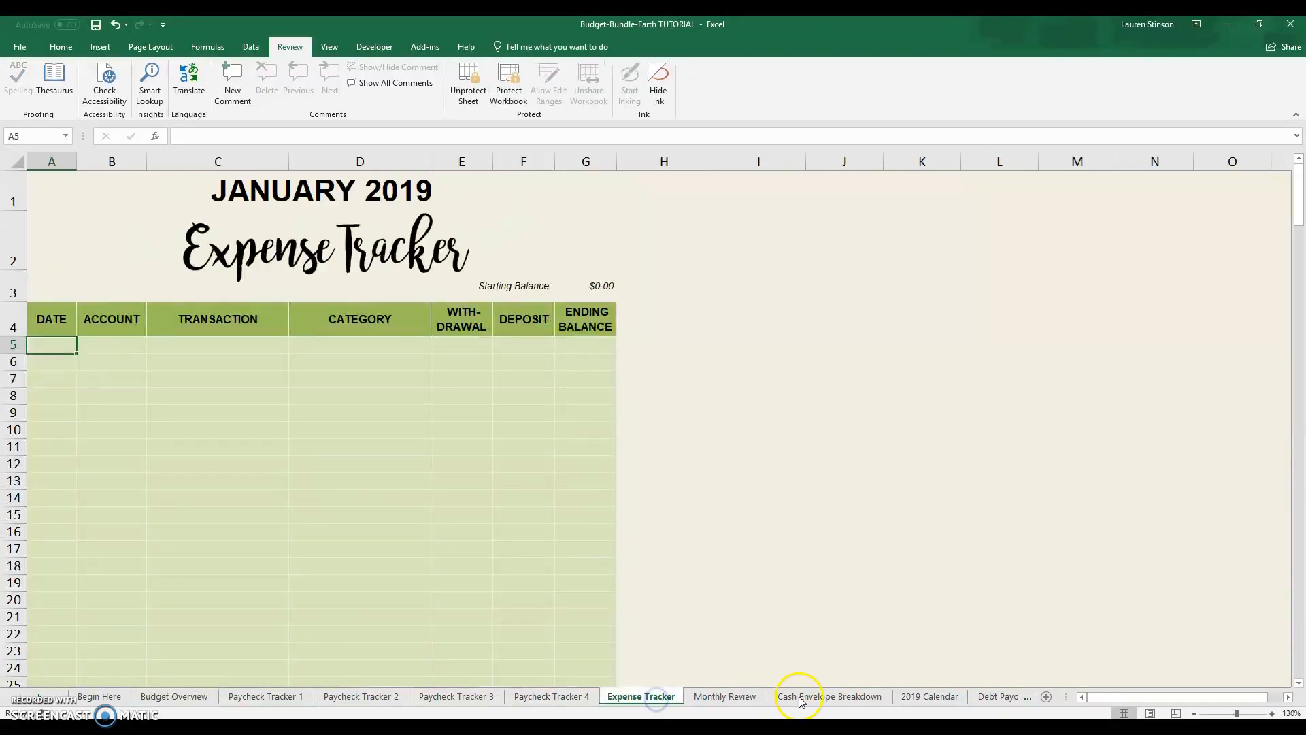
click(815, 696)
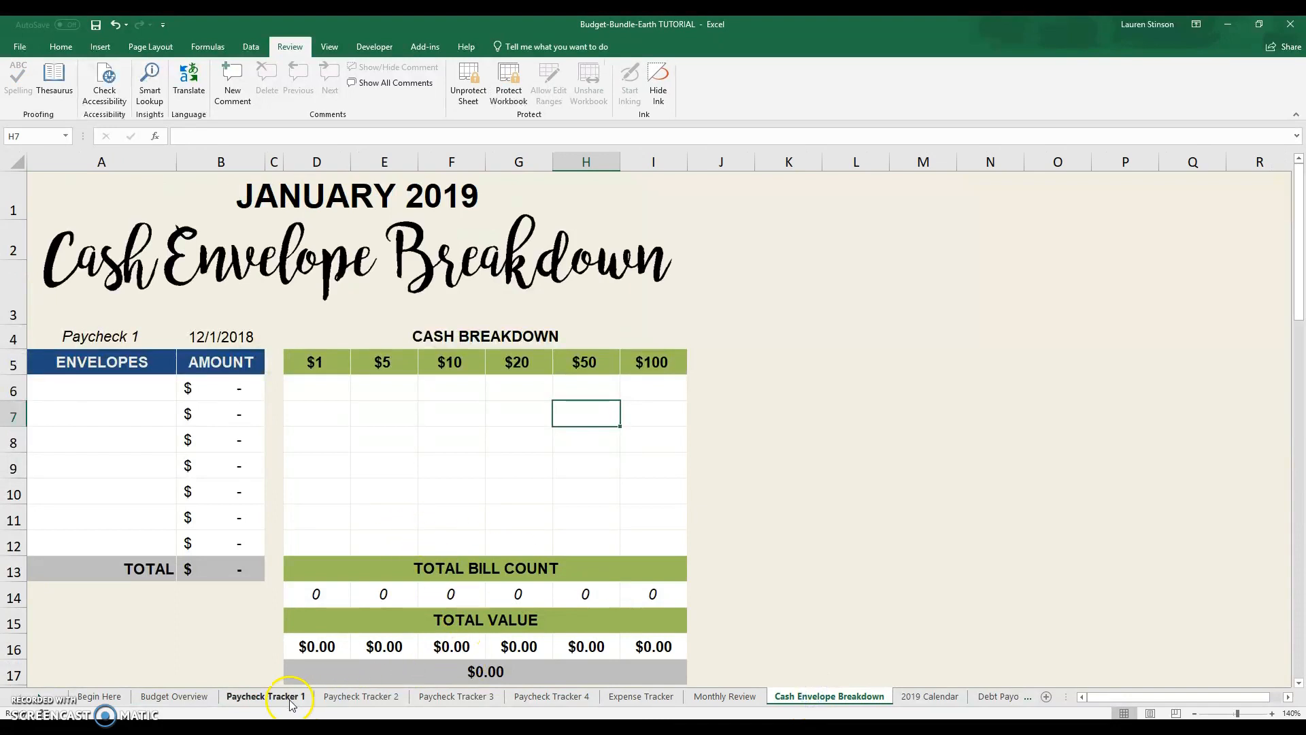
scroll(290, 618, down, 2)
scroll(289, 616, down, 2)
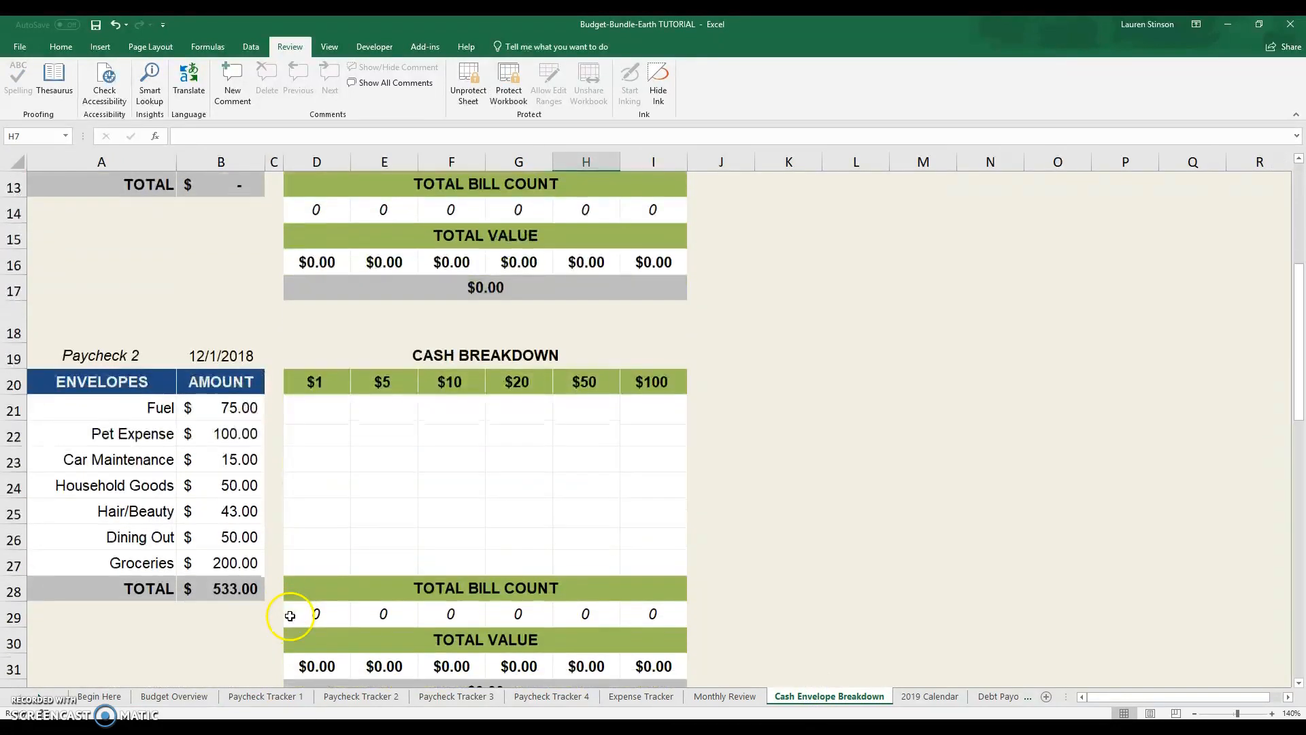
scroll(228, 447, down, 3)
scroll(231, 435, up, 3)
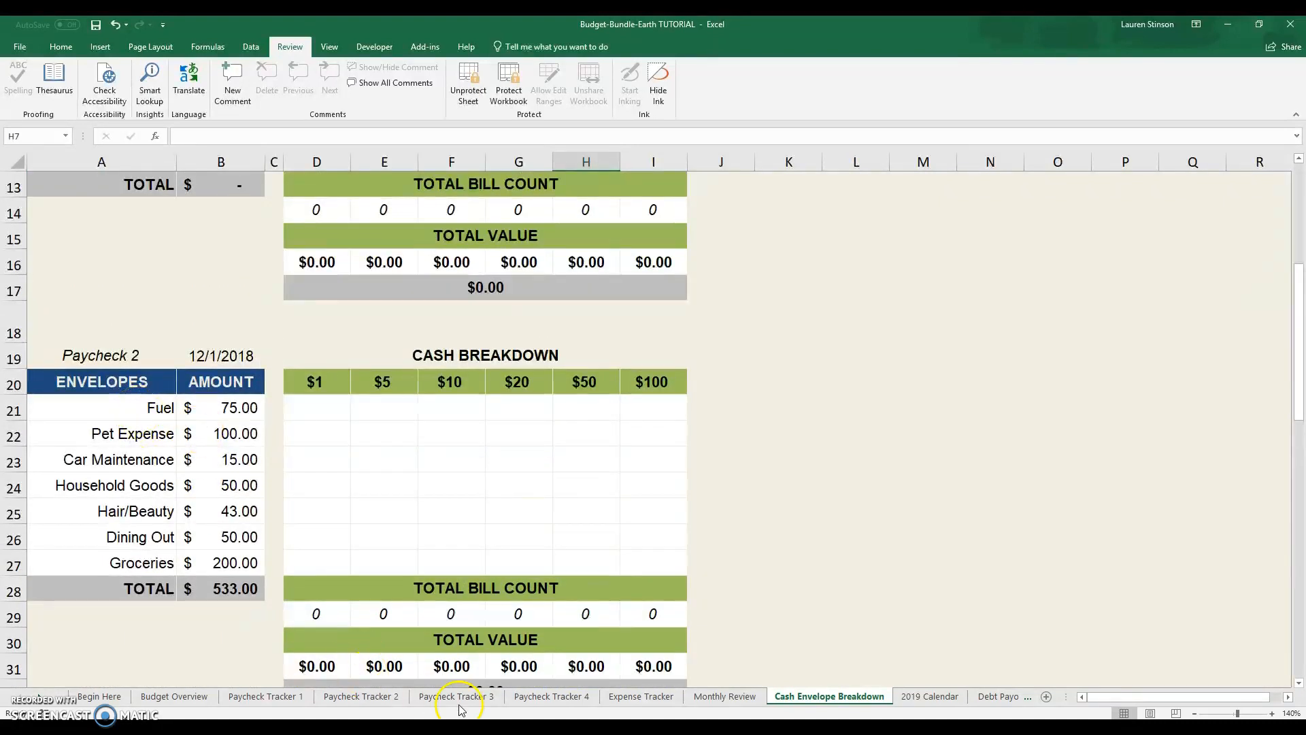
click(360, 696)
drag(803, 279, 1040, 520)
click(829, 696)
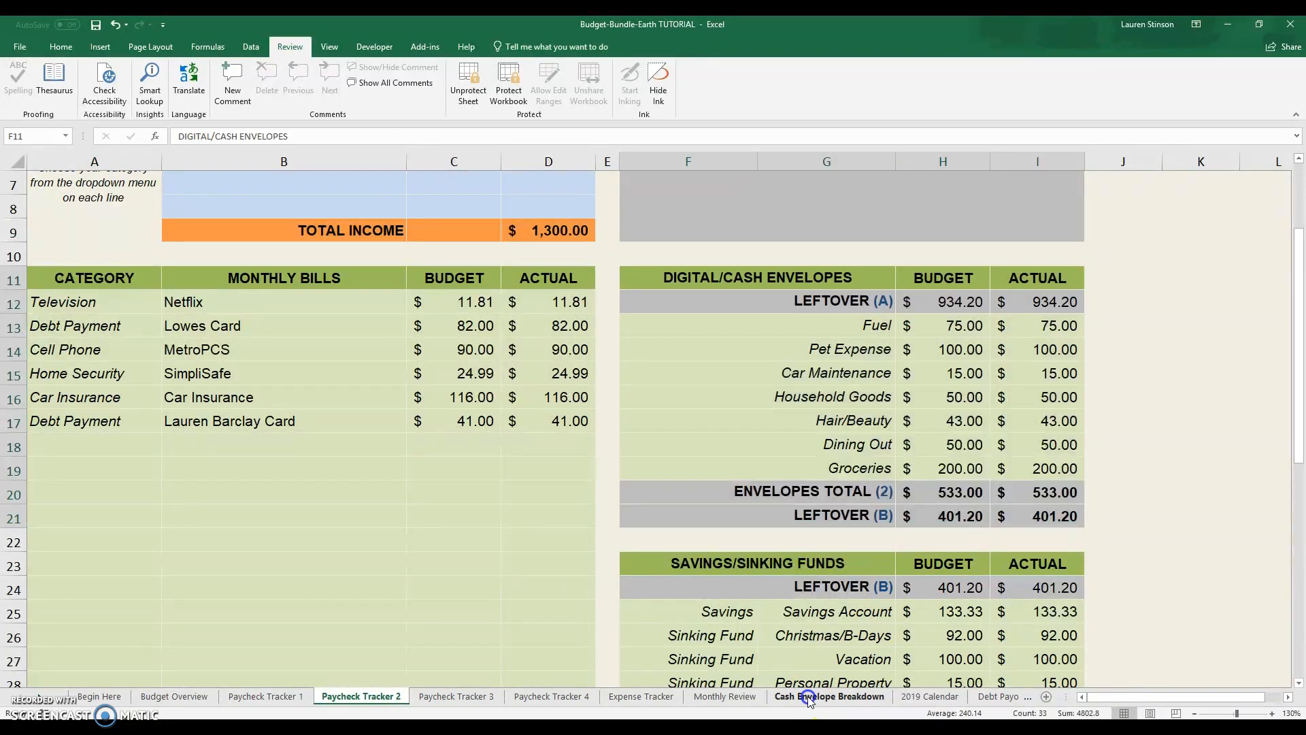
click(415, 430)
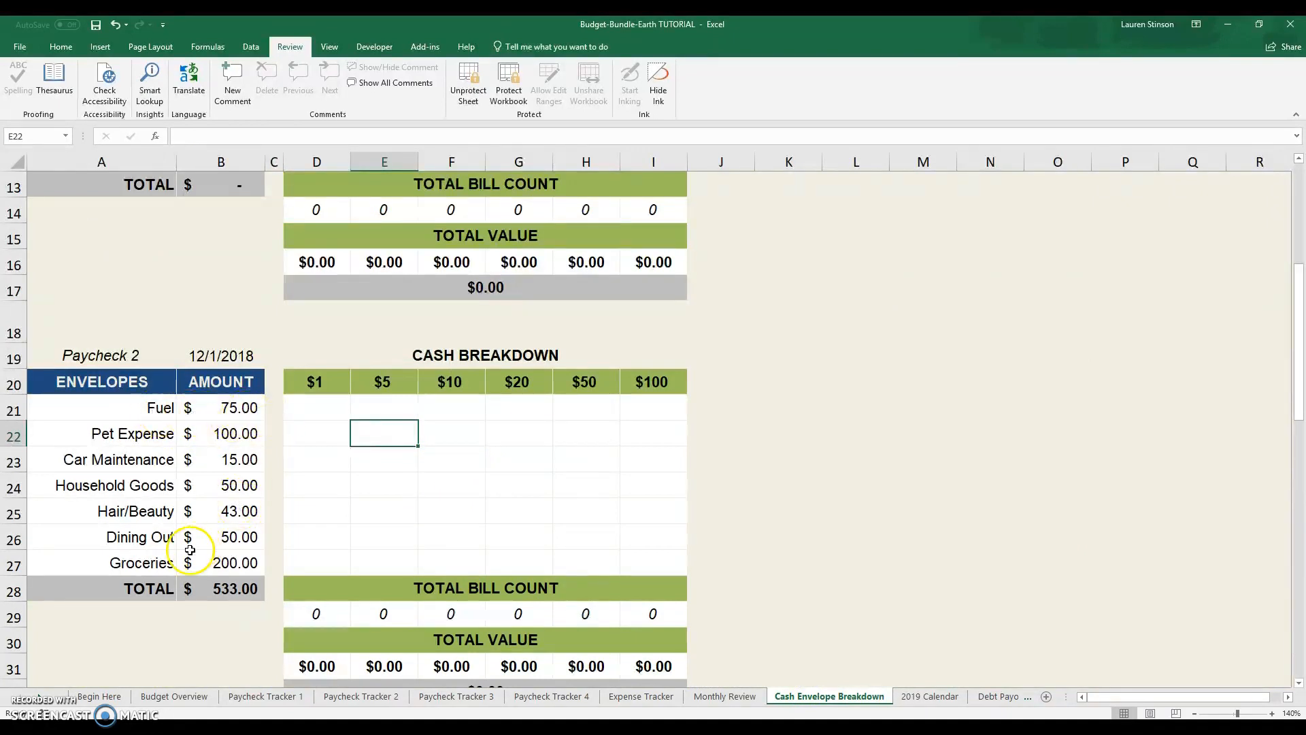
Step: Break down Paycheck 2's Dining Out envelope into two $5 bills and two $20 bills
drag(169, 541, 641, 539)
click(640, 539)
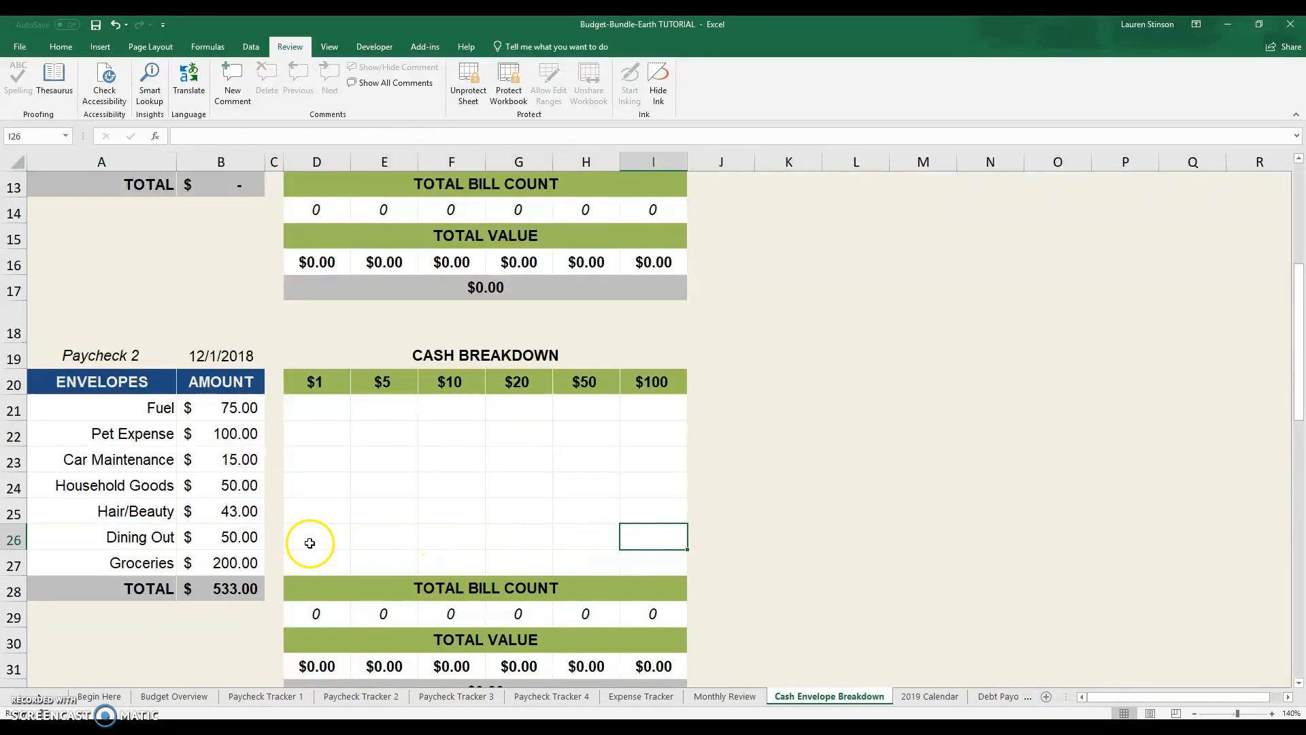
click(256, 538)
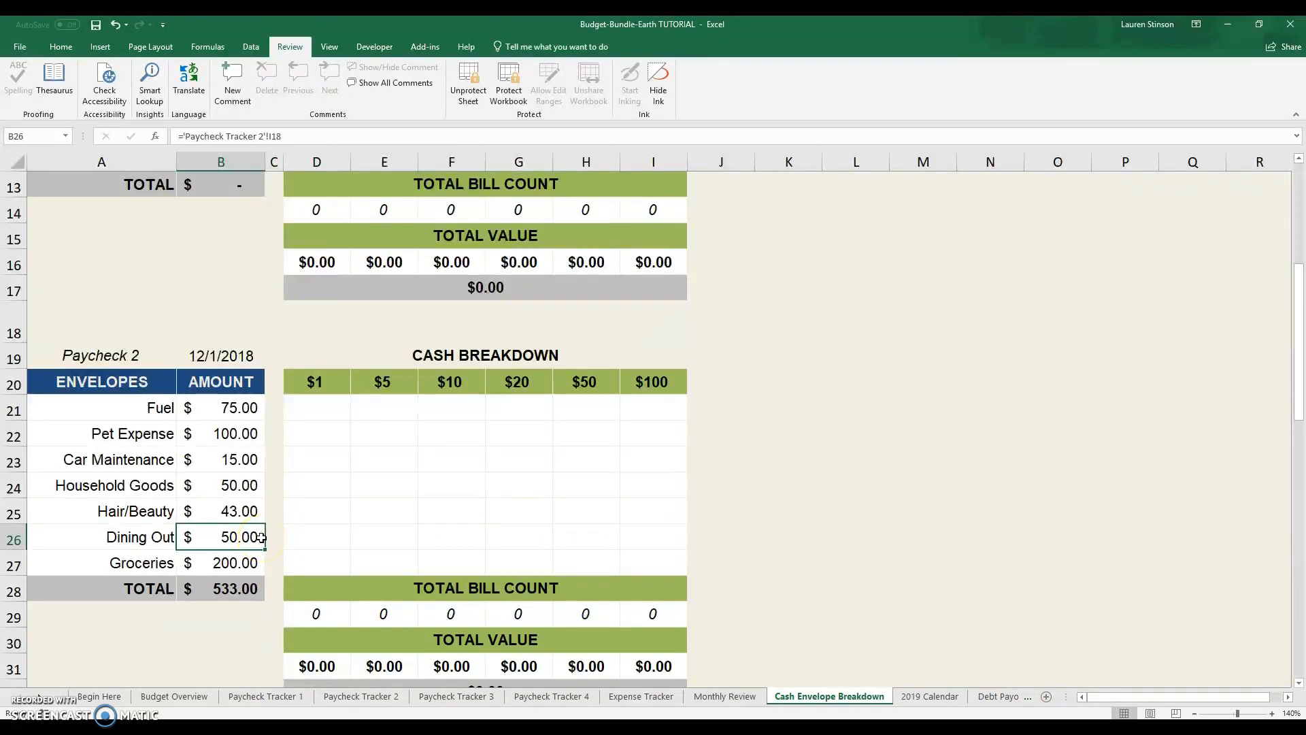
click(387, 532)
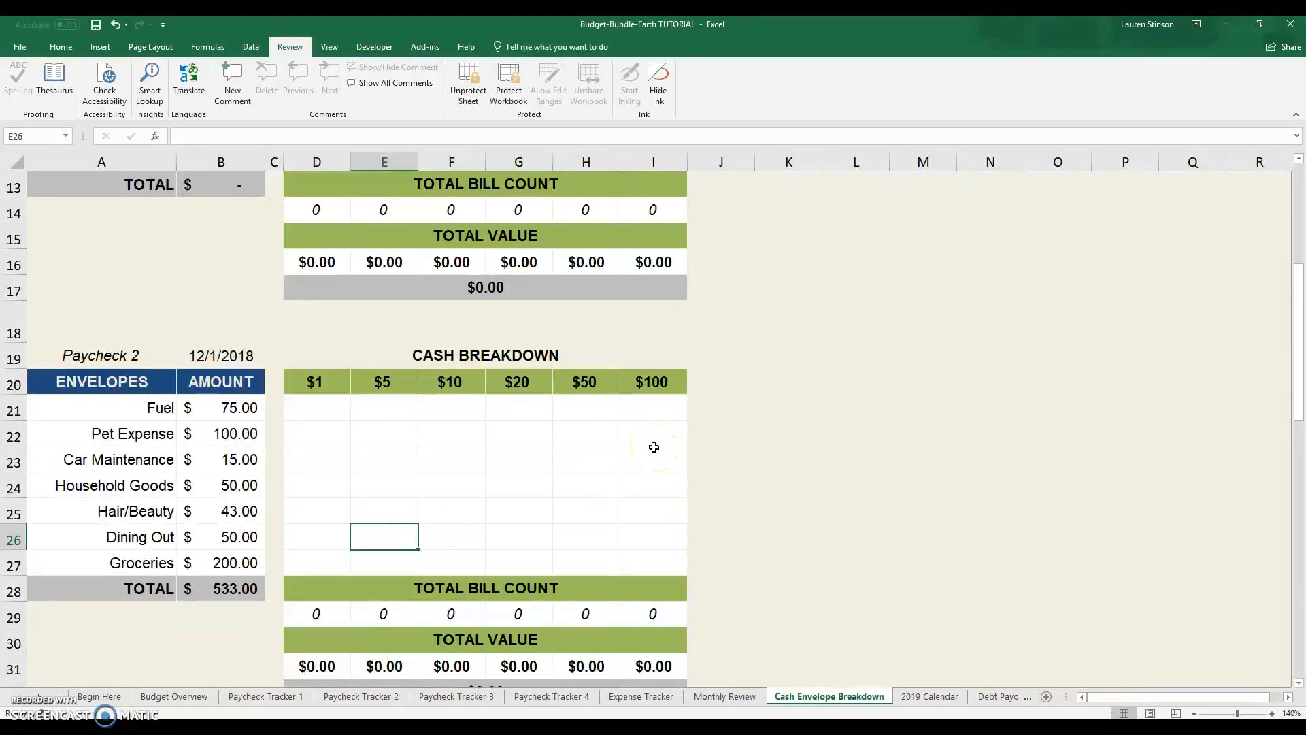
text(2)
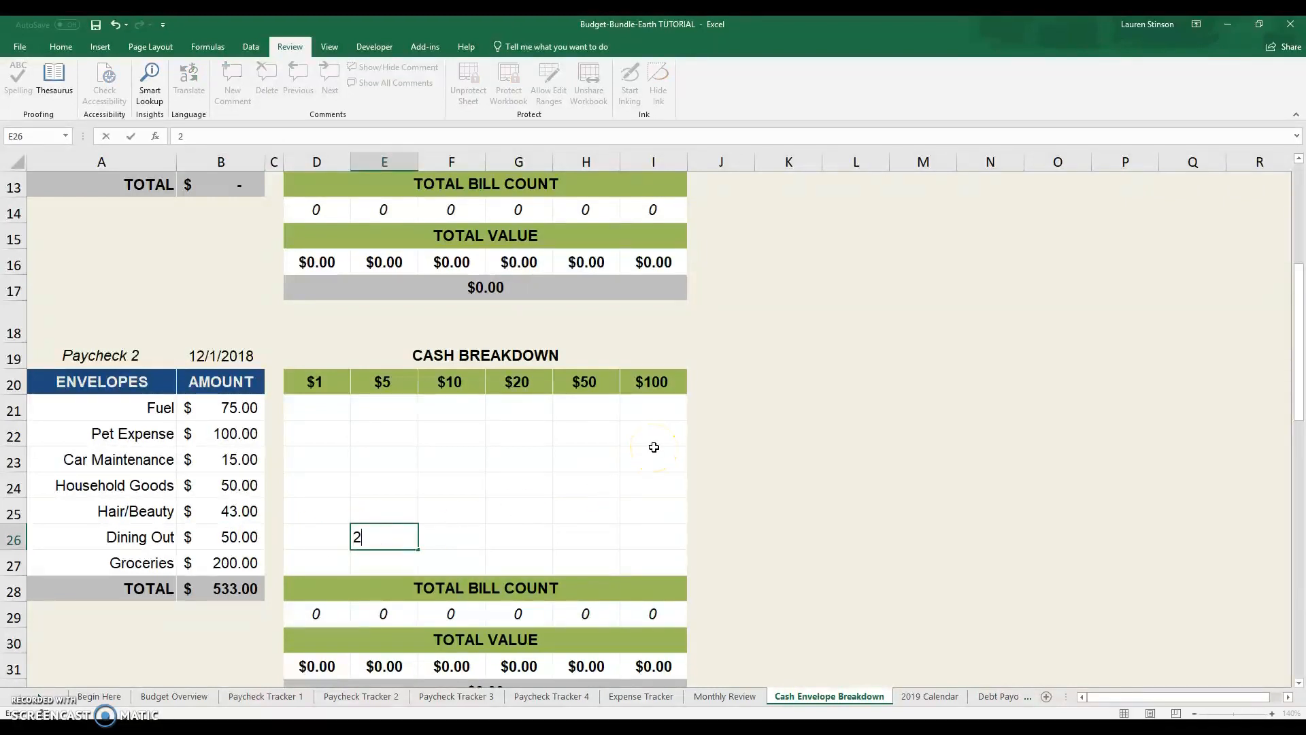
key(Tab)
key(Tab)
text(2)
Step: Check Paycheck 2's total cash value against the Dining Out amount and look over the other paychecks' cash breakdowns
scroll(654, 447, down, 1)
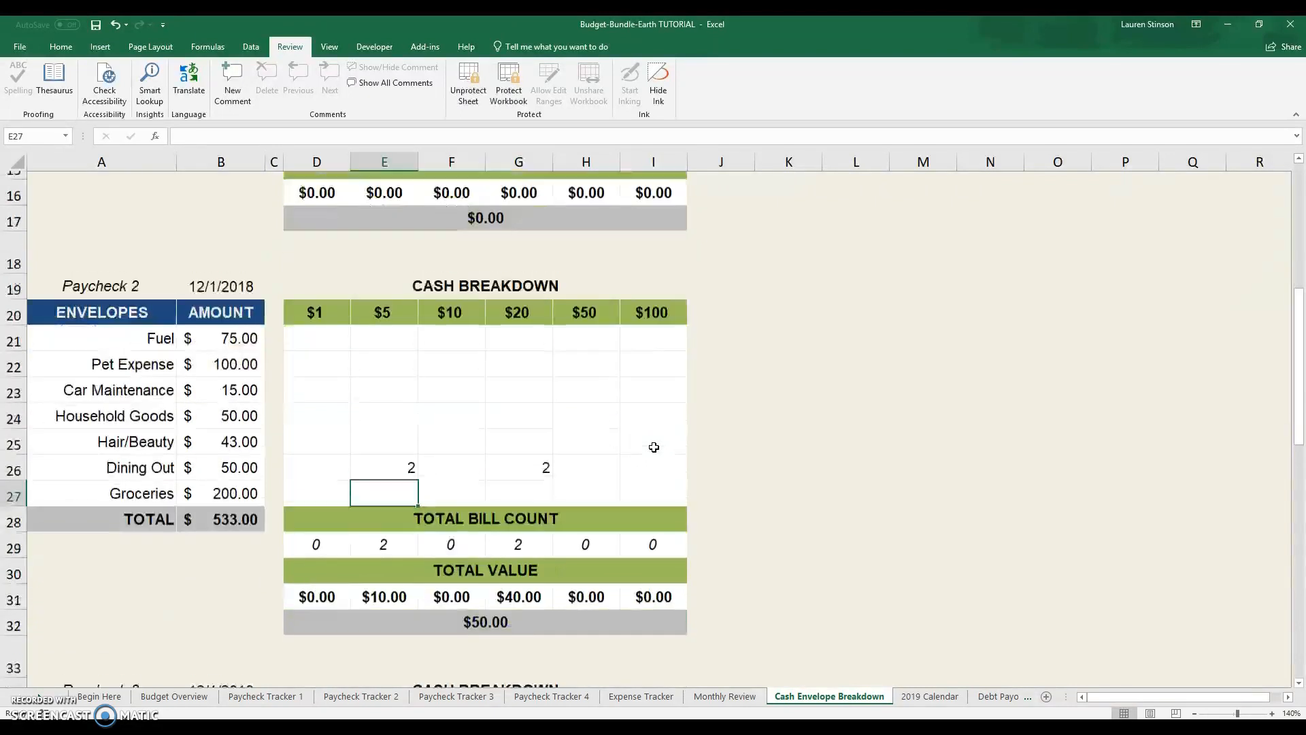
click(511, 615)
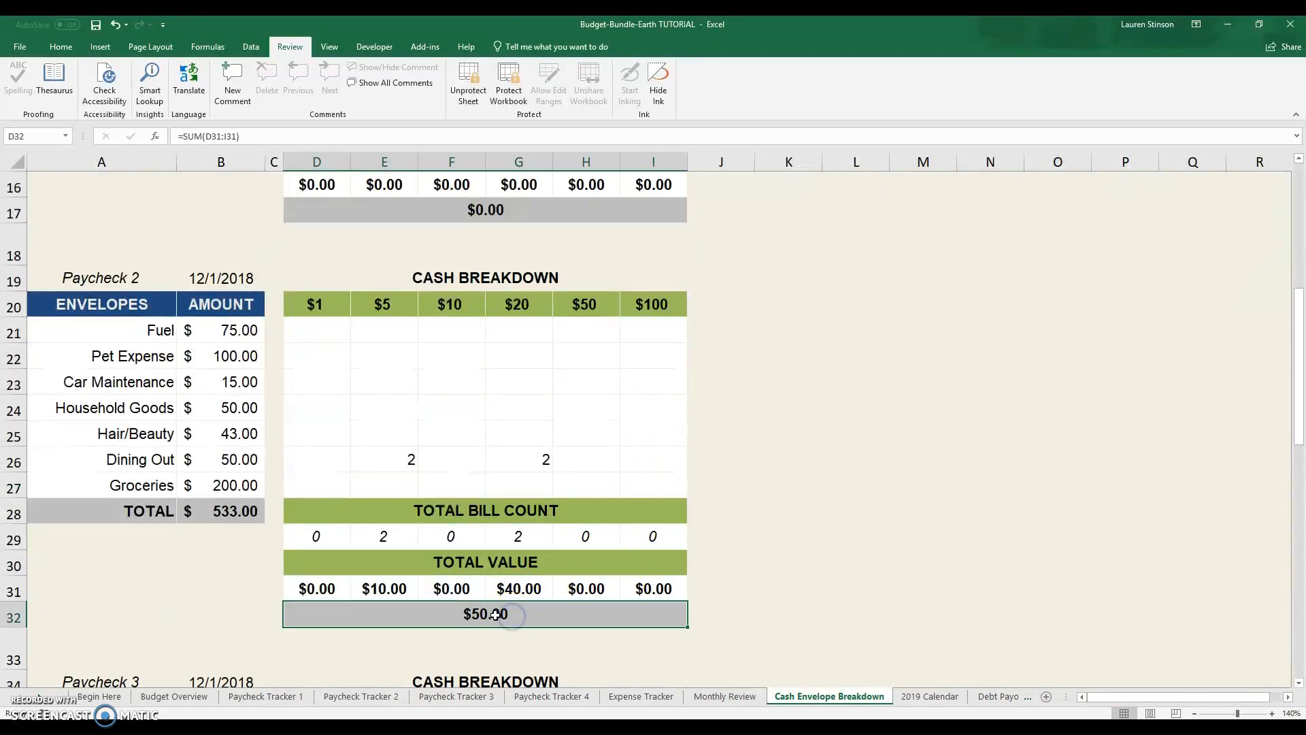
click(234, 461)
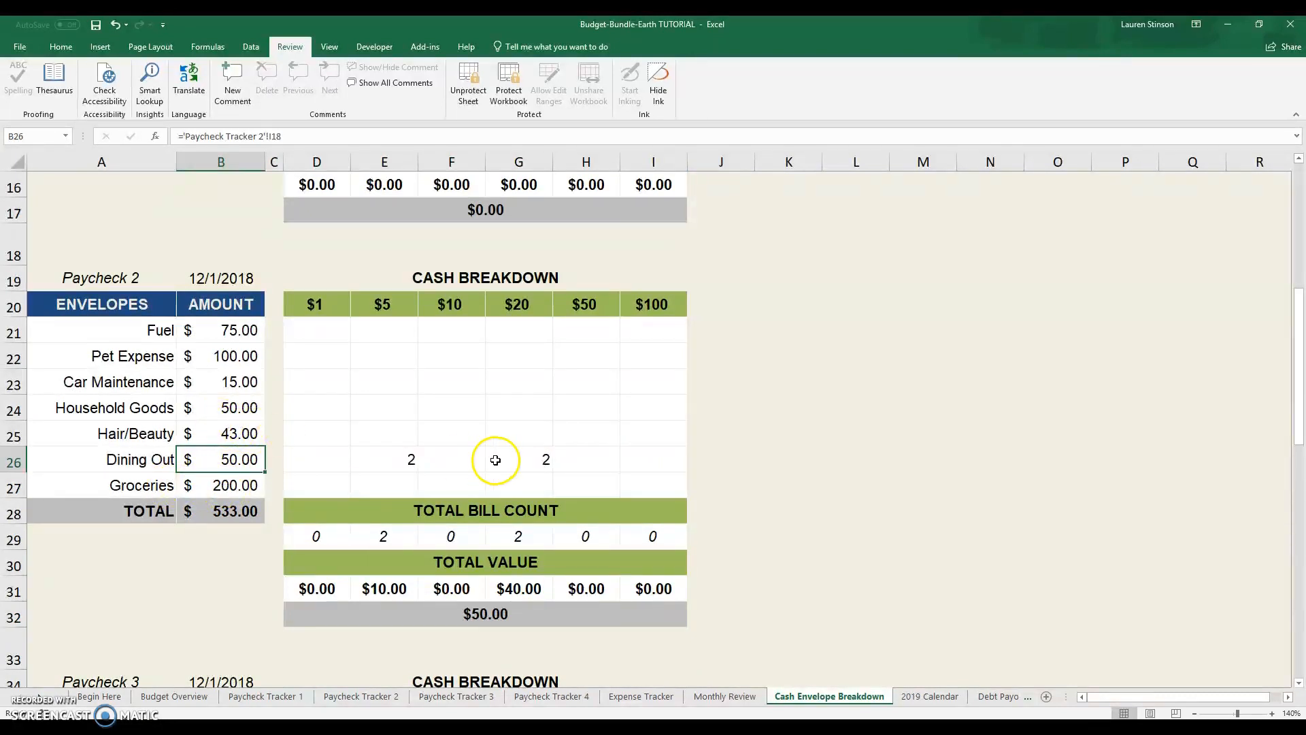
scroll(503, 476, up, 5)
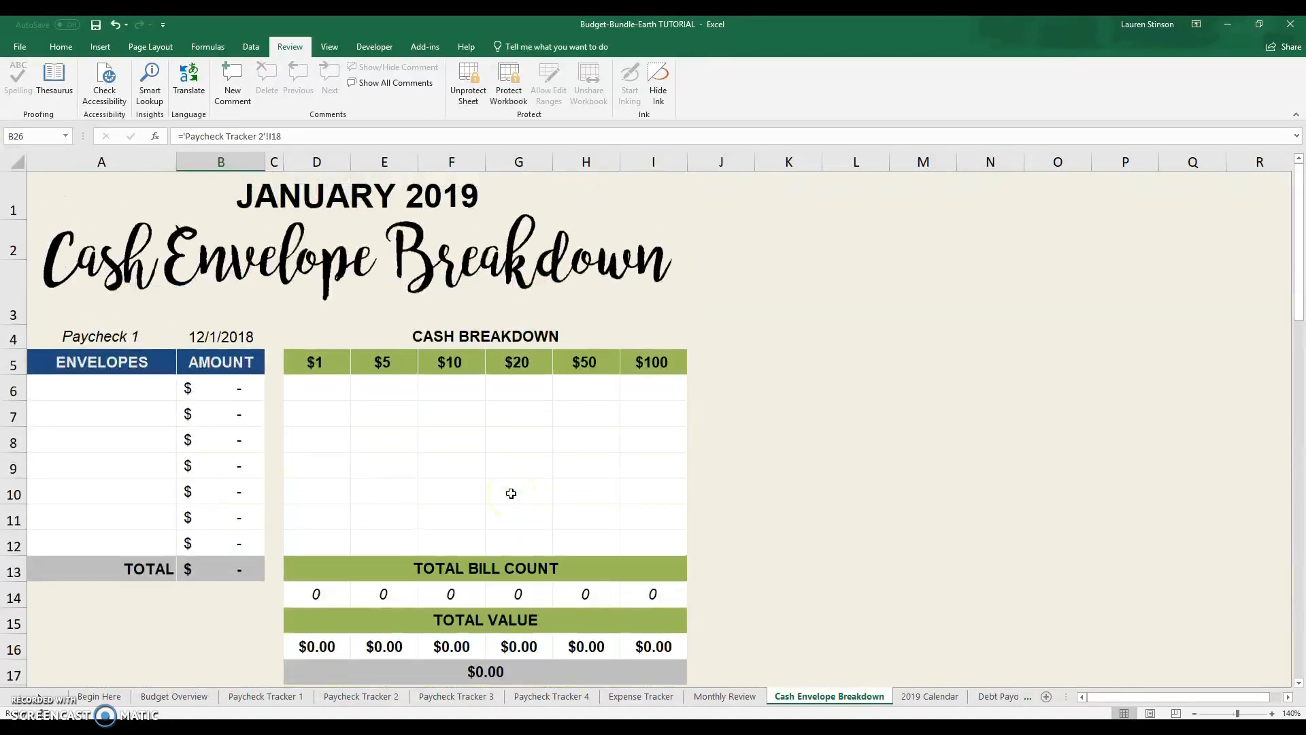
scroll(511, 493, down, 12)
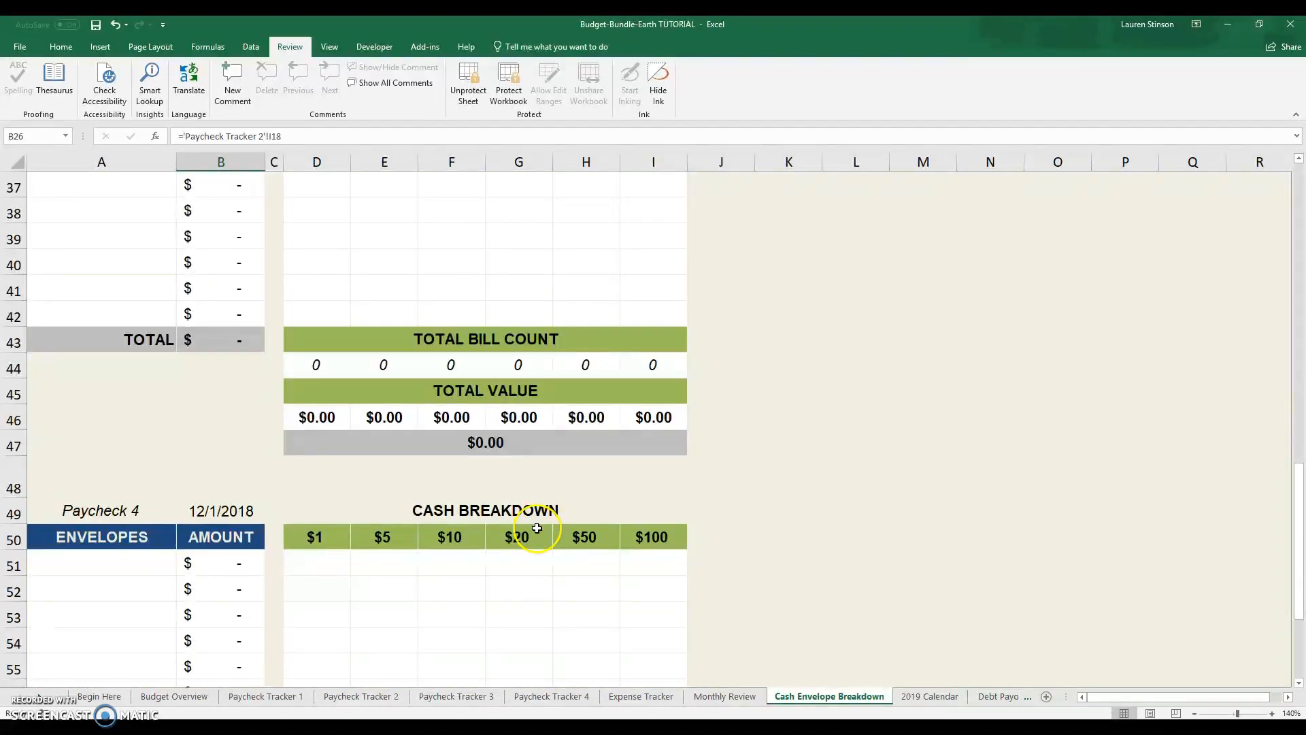
scroll(517, 529, up, 5)
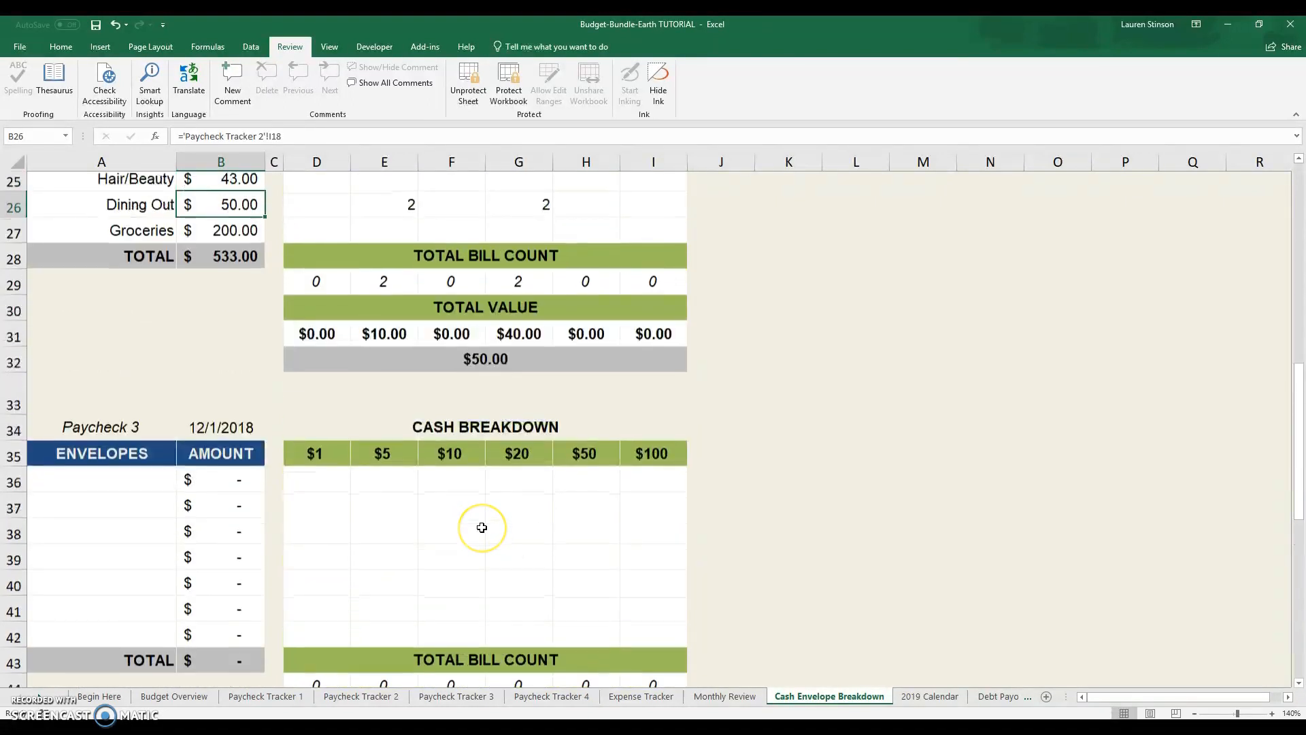
scroll(481, 528, up, 1)
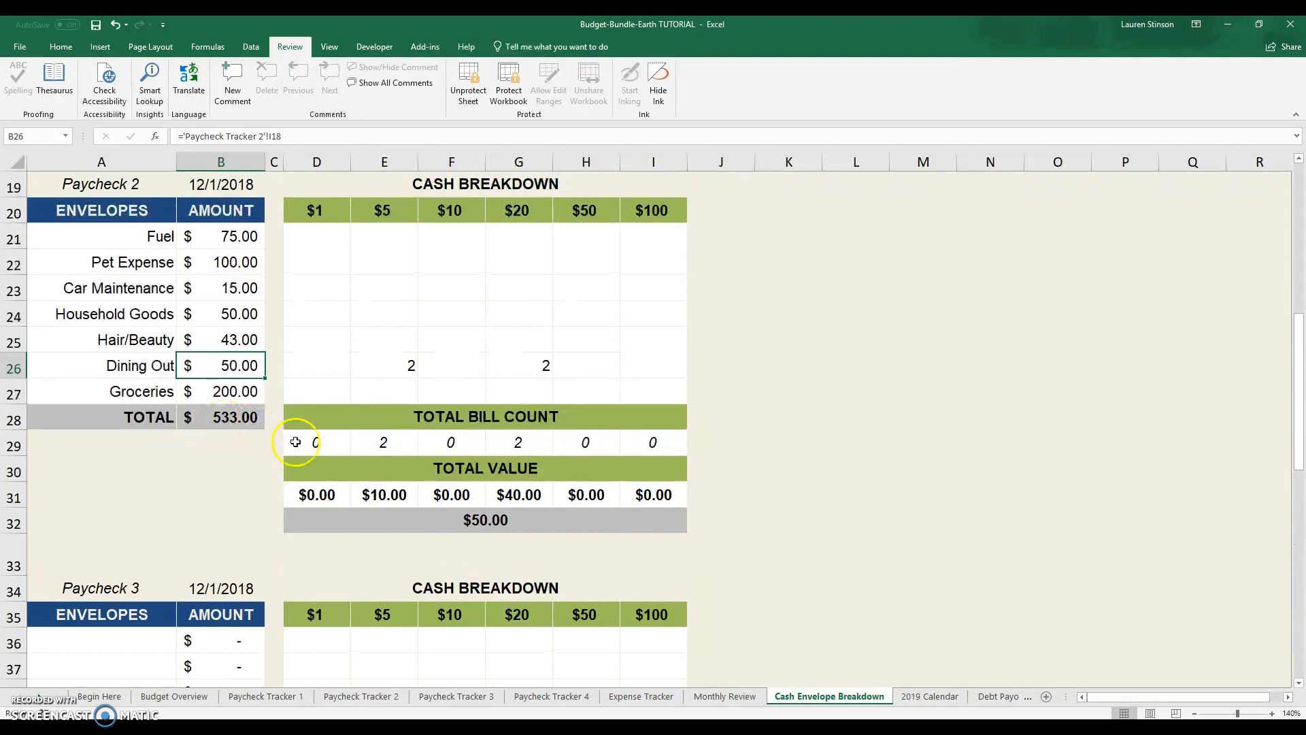
scroll(295, 442, up, 1)
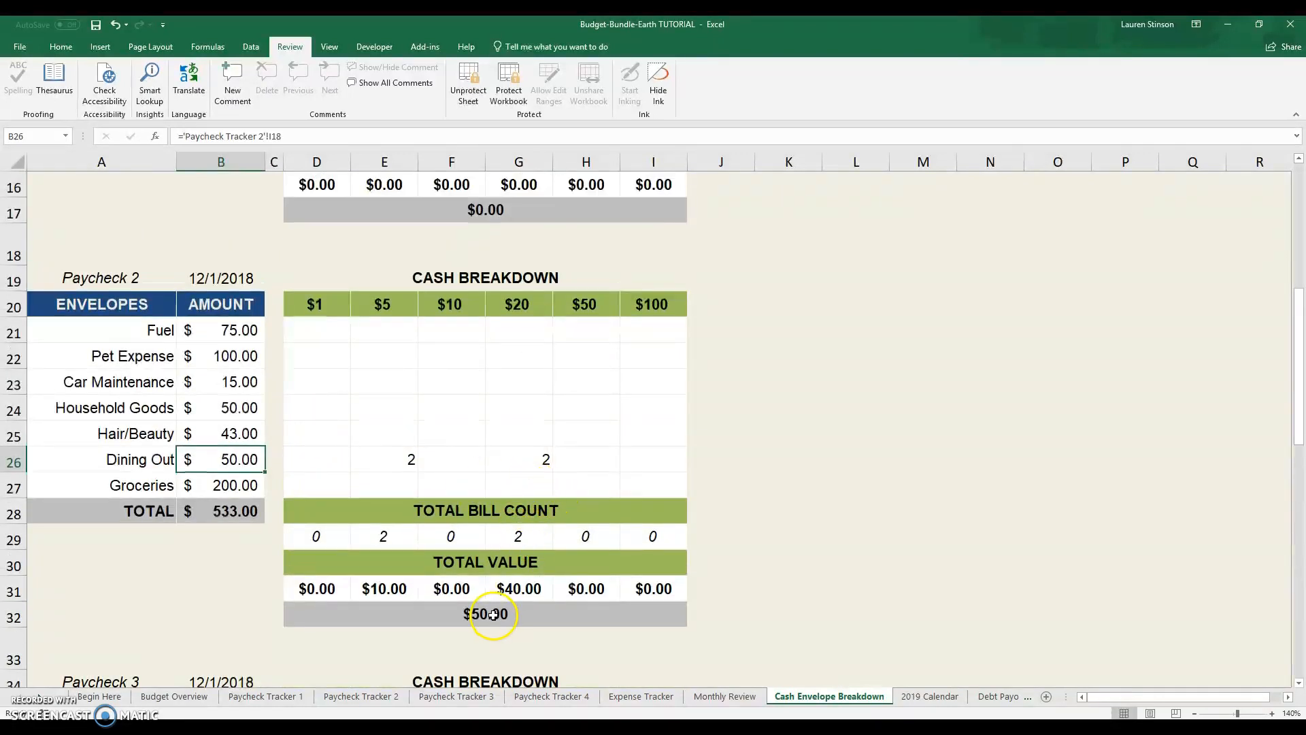
click(493, 615)
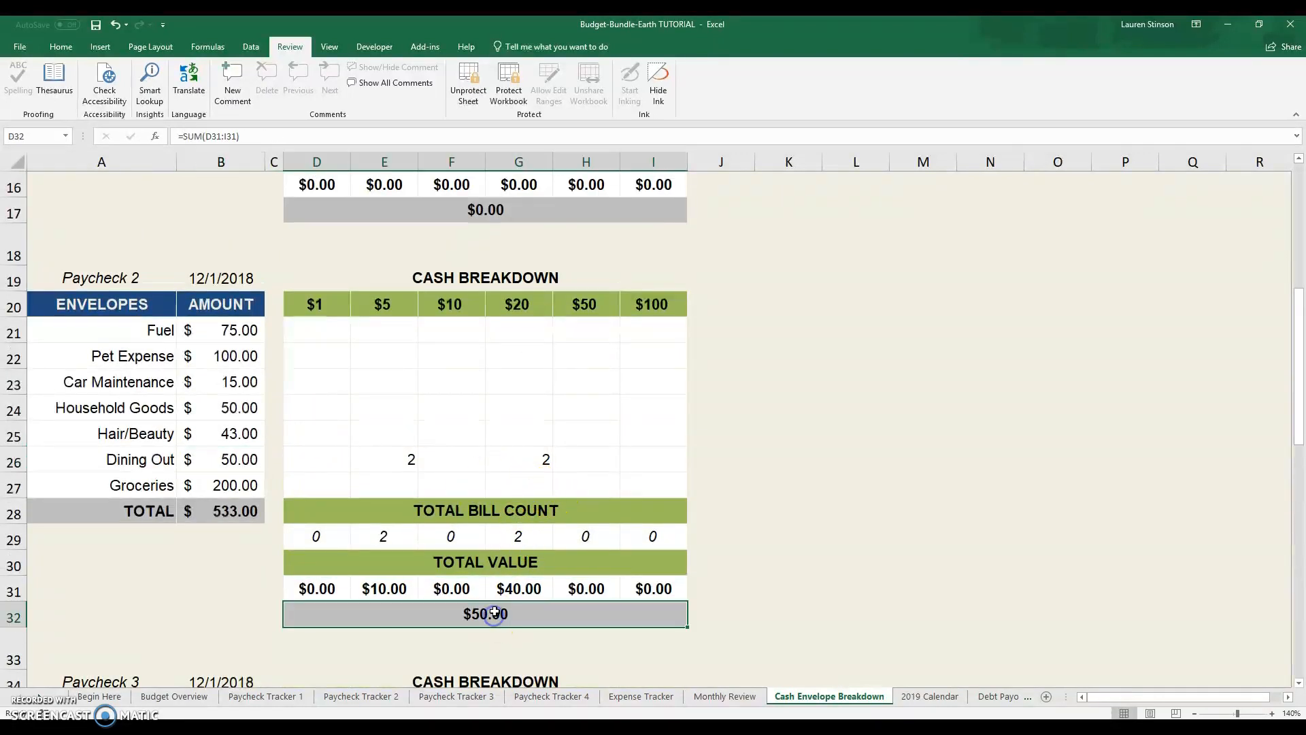
Step: Go through the remaining sheets to the Cash Envelope Teller Card and examine its first Cash Totals card
click(1025, 702)
click(1009, 701)
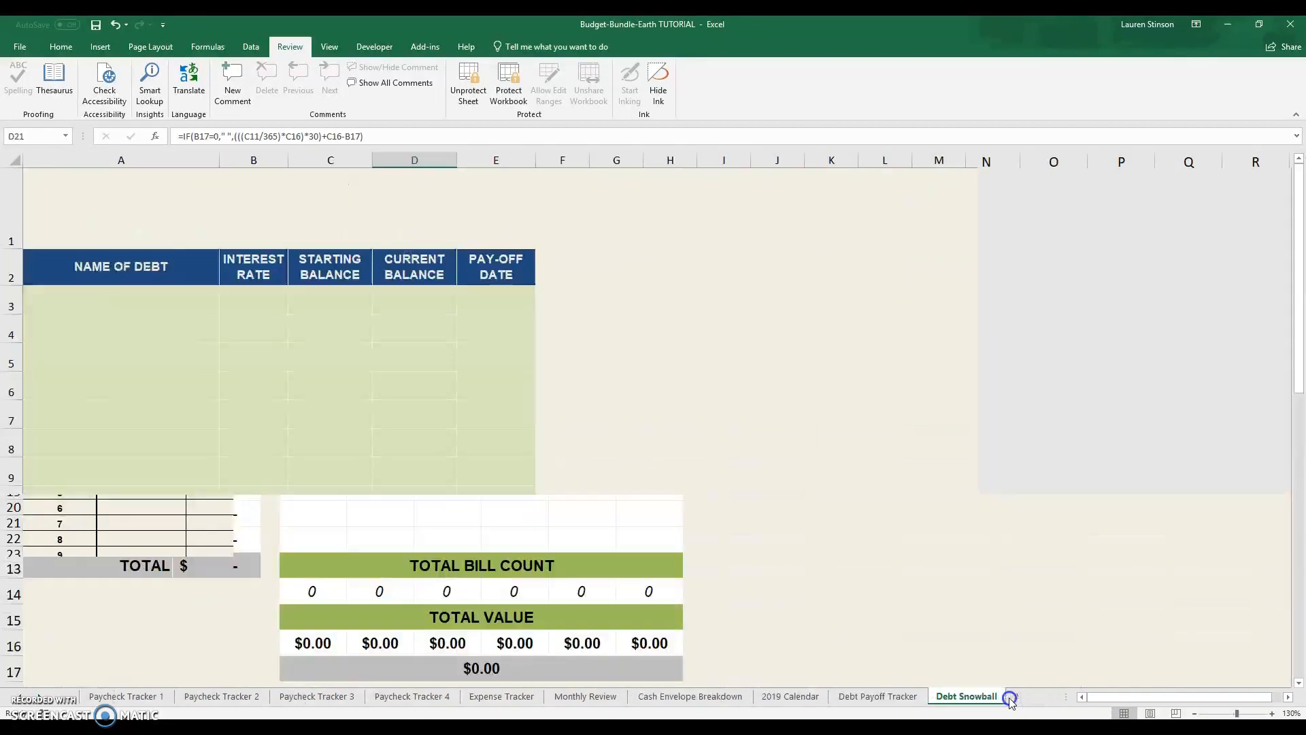
click(1010, 700)
click(1011, 701)
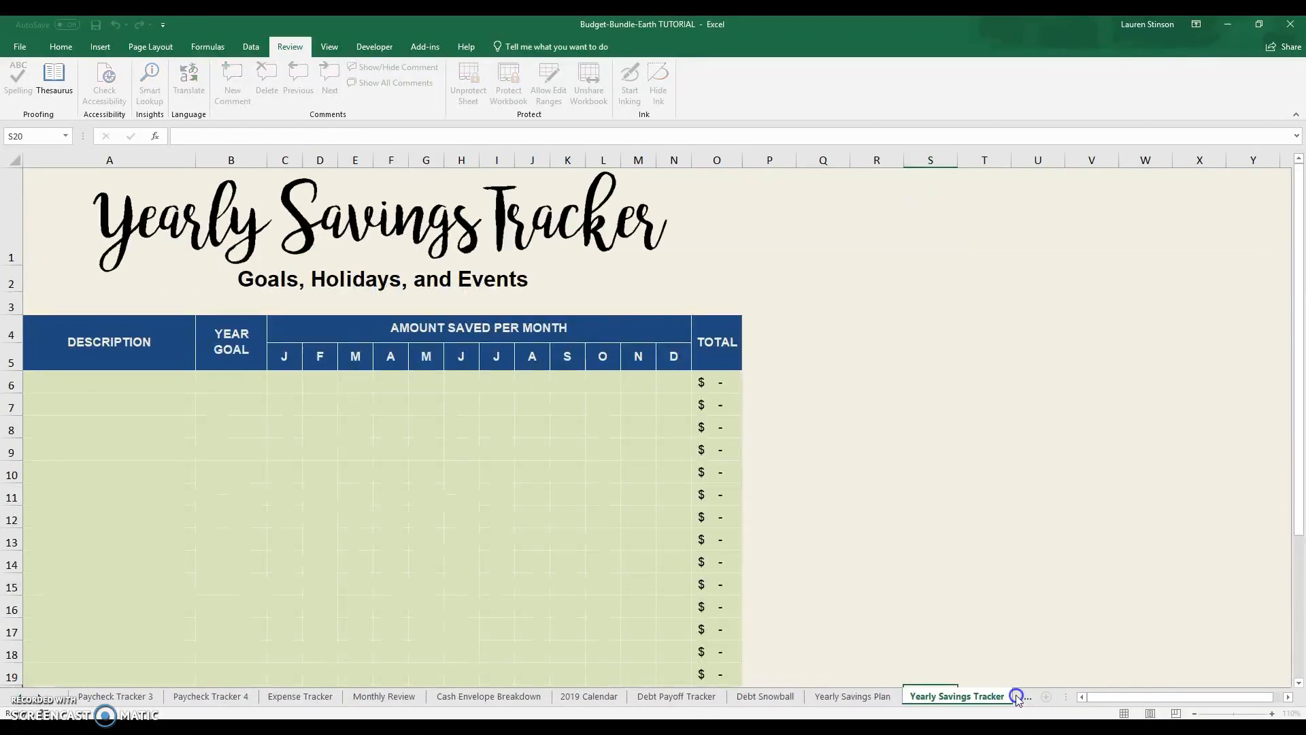
click(1016, 701)
click(1016, 701)
click(1016, 701)
click(1016, 701)
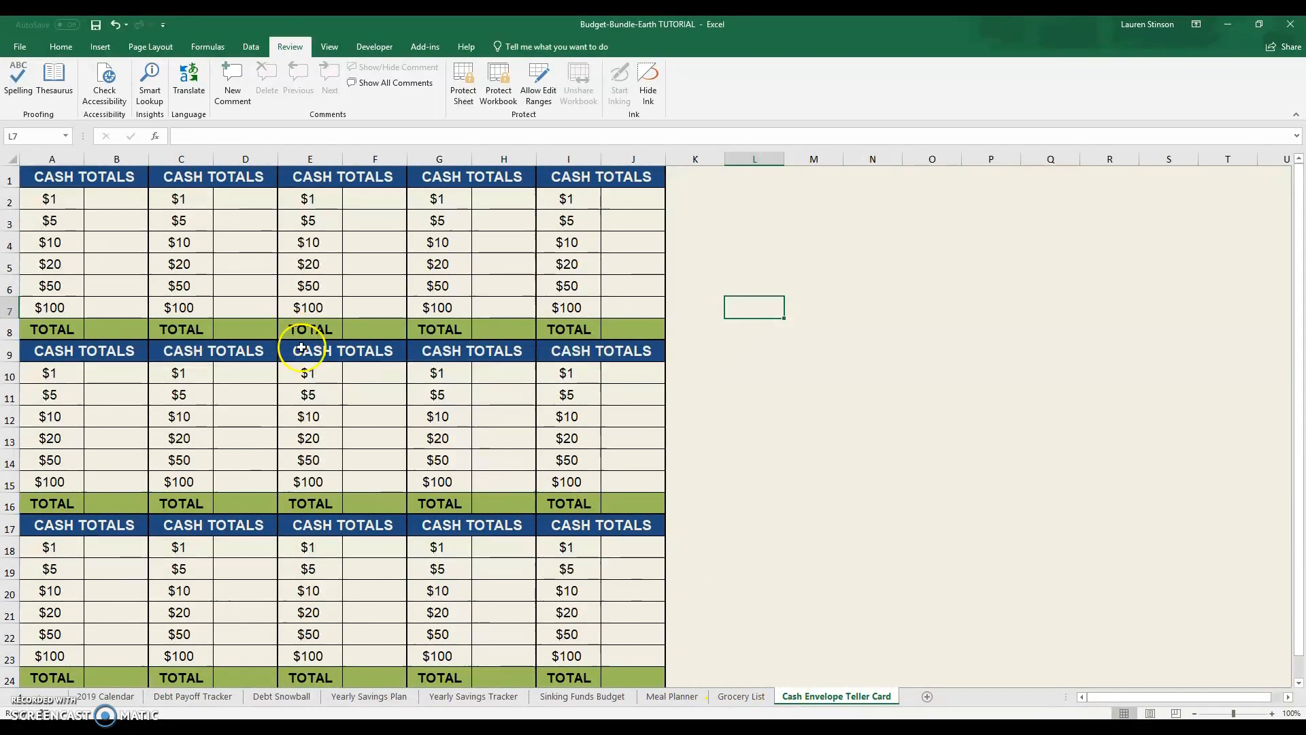
drag(108, 177, 101, 329)
click(104, 305)
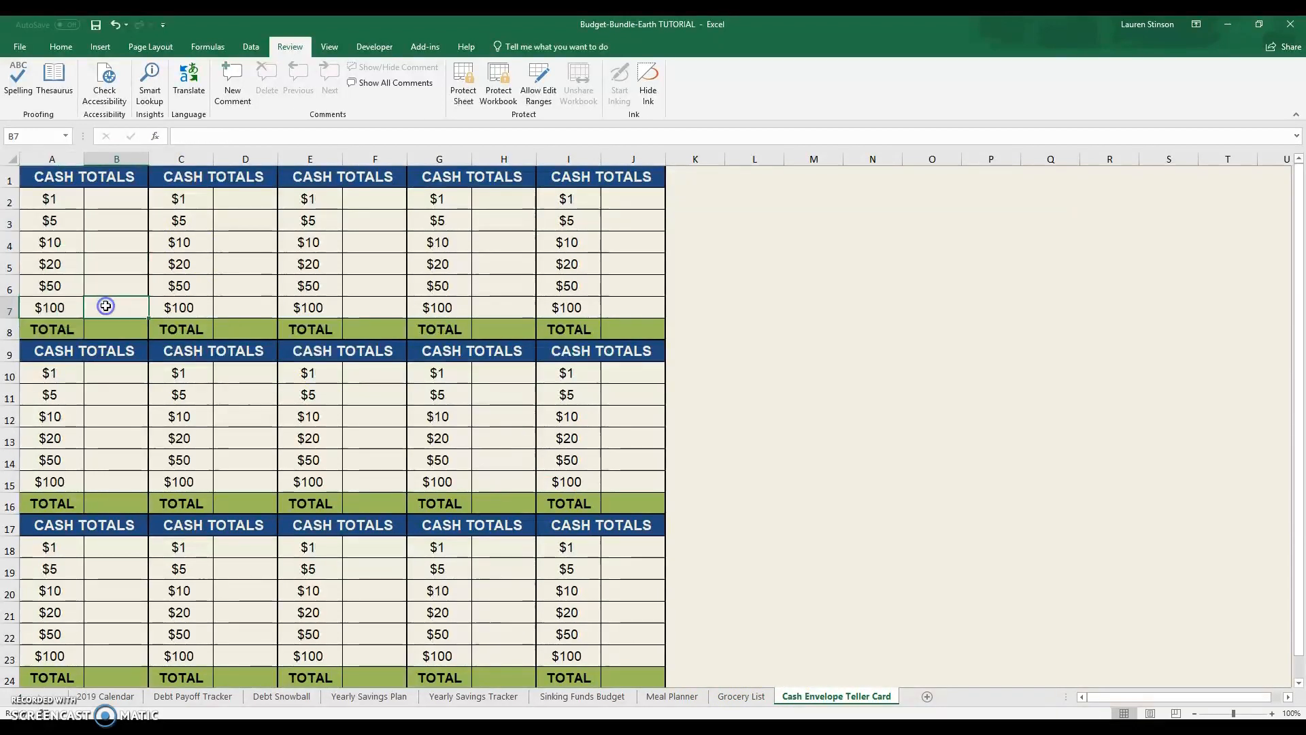
Step: Compare Paycheck 2's total bill counts for $5 and $20 with the matching lines on the Cash Envelope Teller Card
click(59, 700)
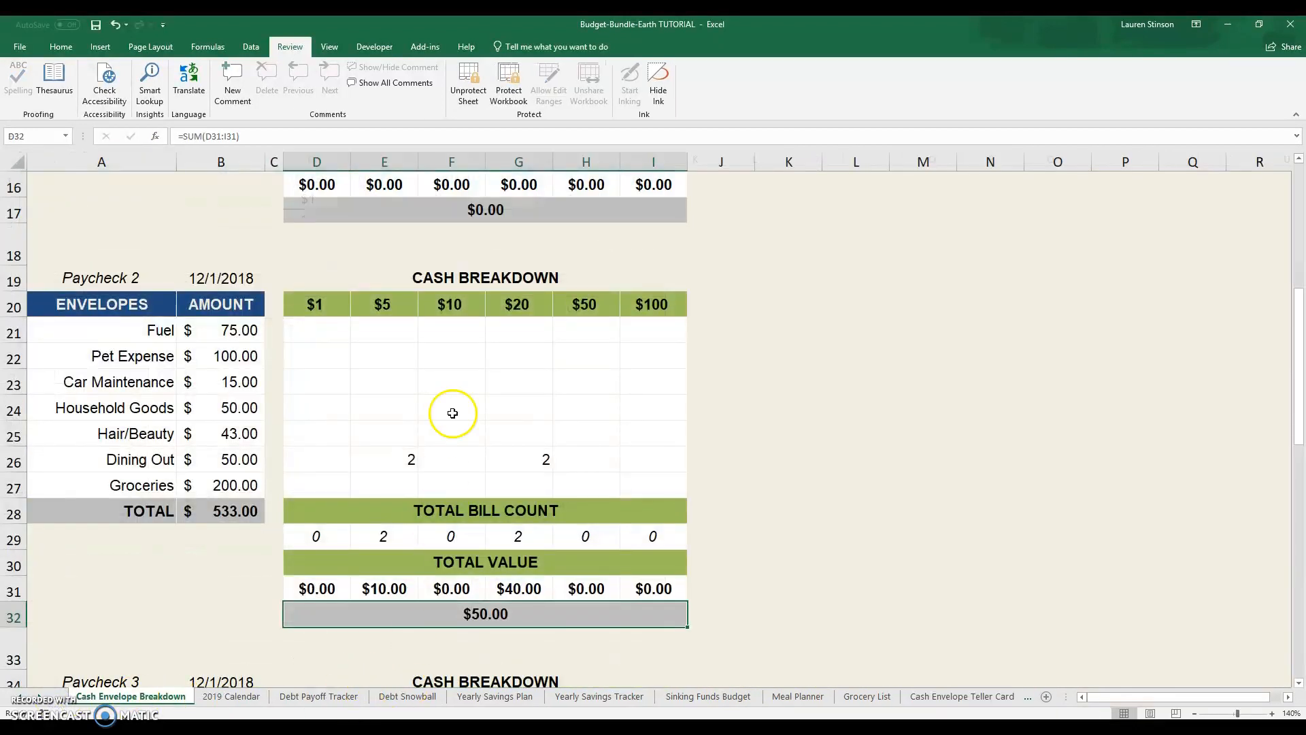
click(407, 459)
click(381, 536)
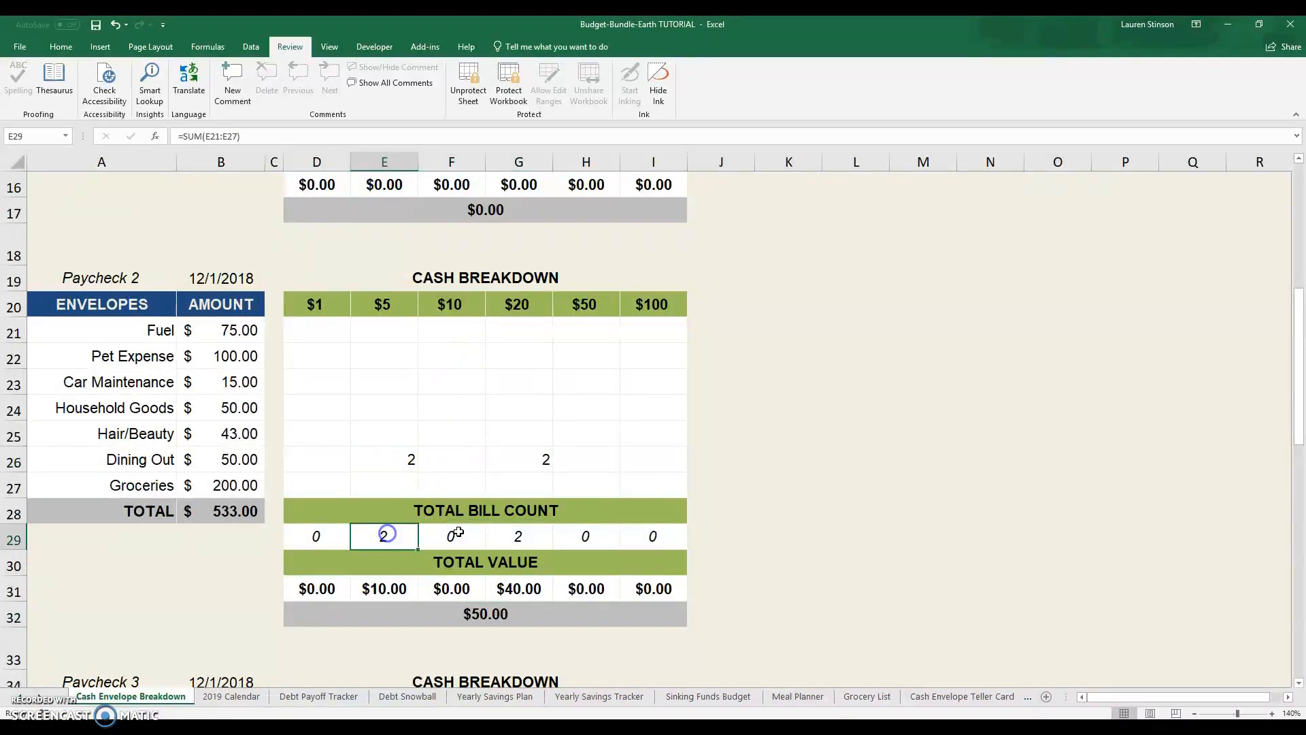
click(518, 535)
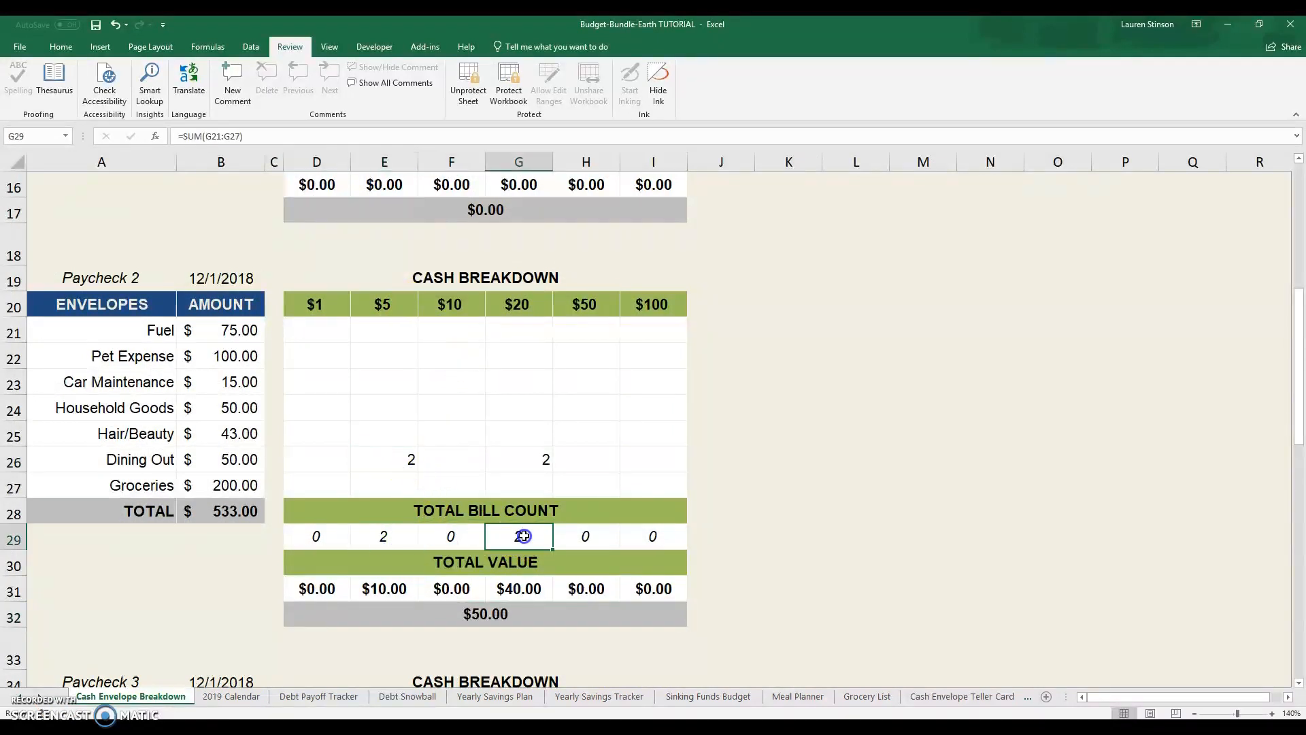
click(1021, 698)
click(93, 234)
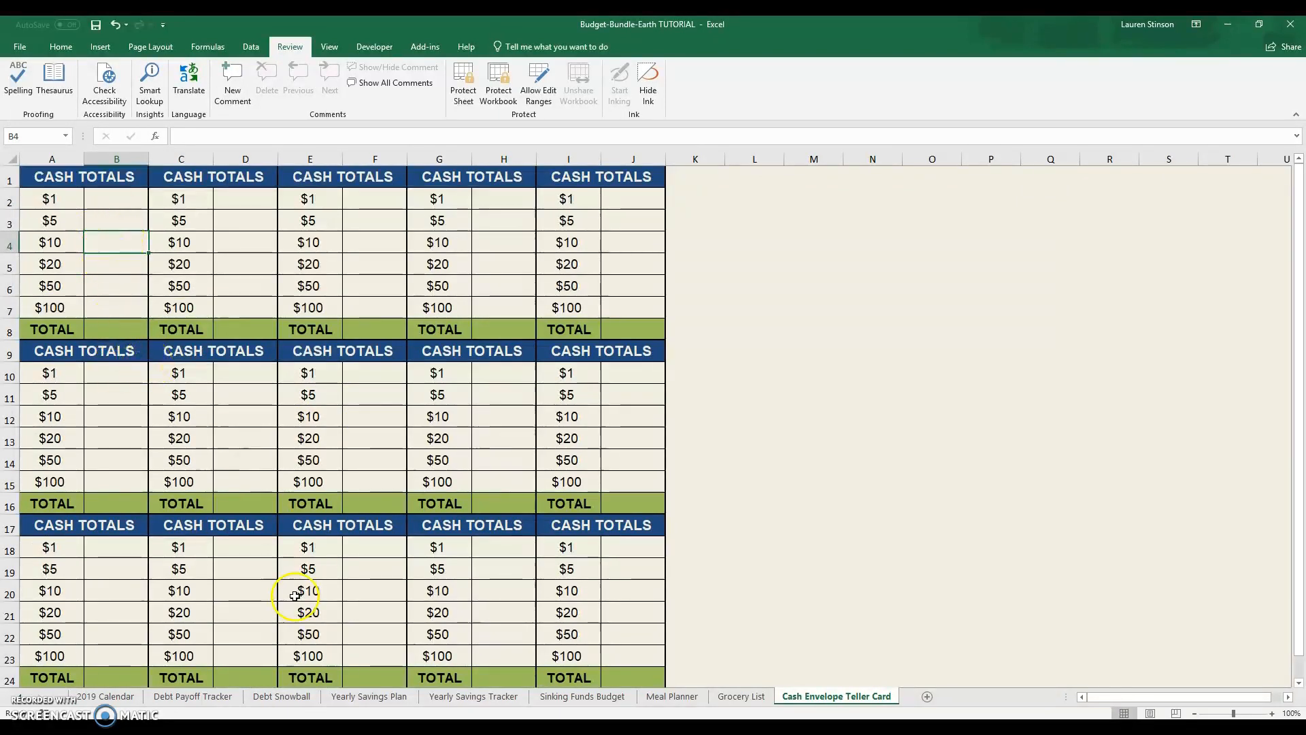
Step: Return to the Cash Envelope Breakdown for a last look and open the Monthly Review sheet
click(65, 703)
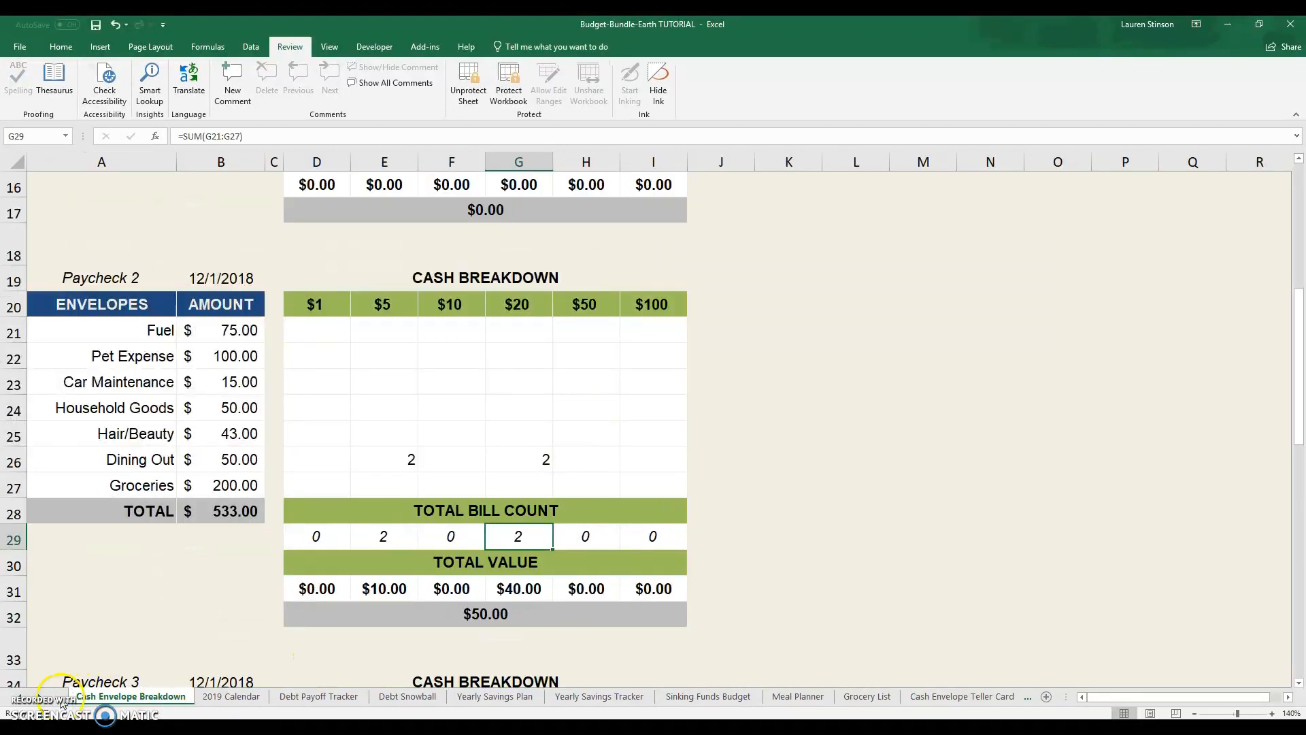
scroll(168, 607, up, 4)
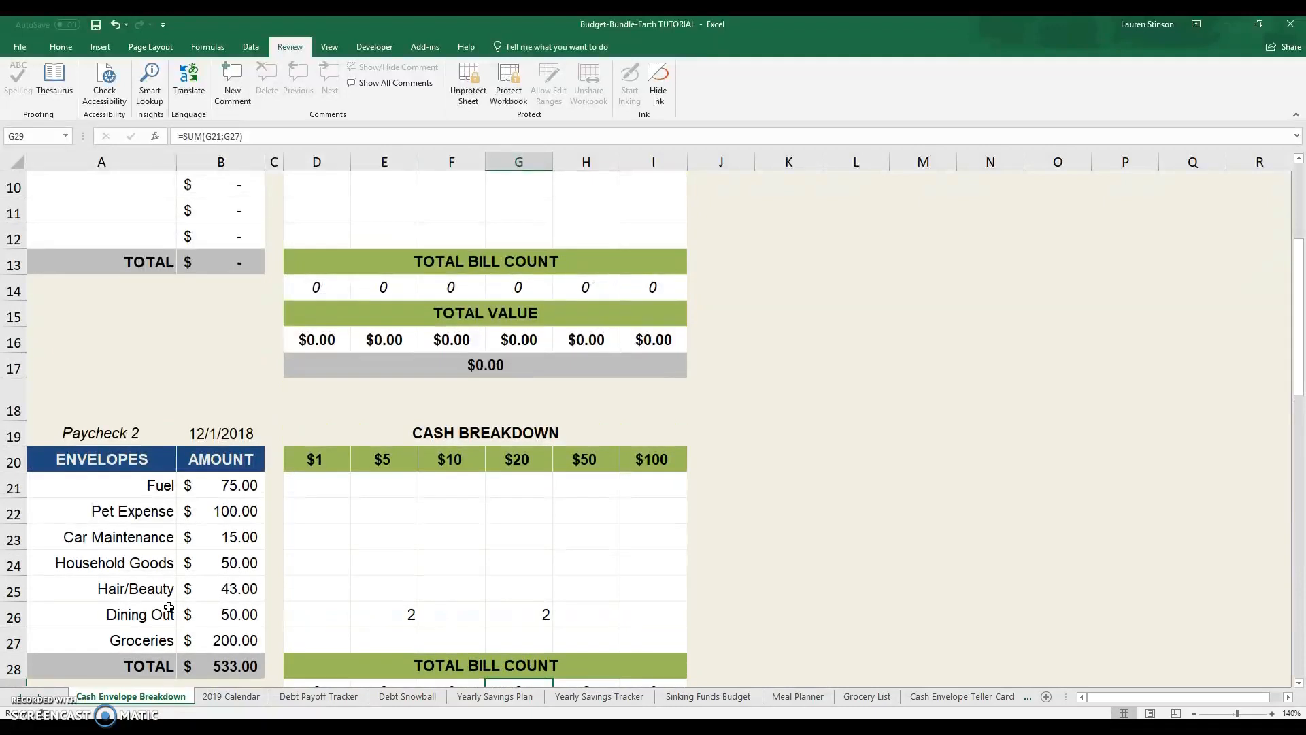
click(71, 703)
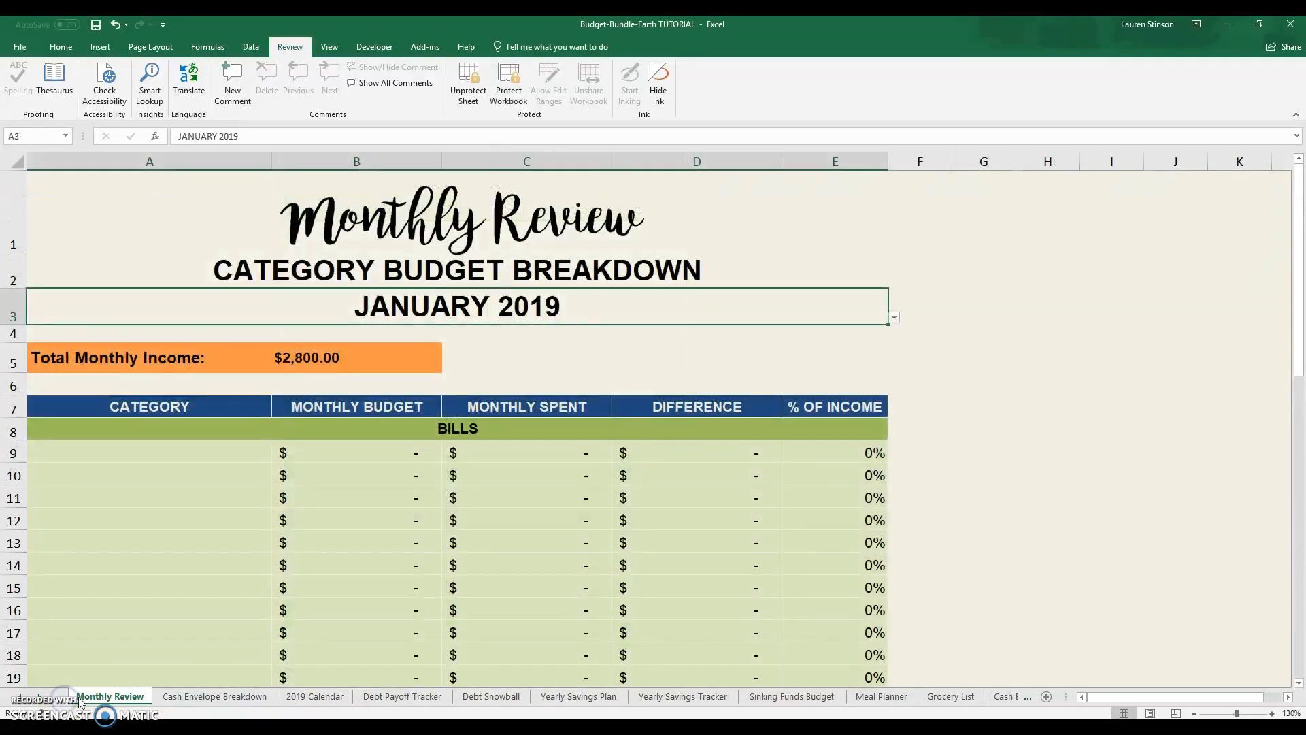